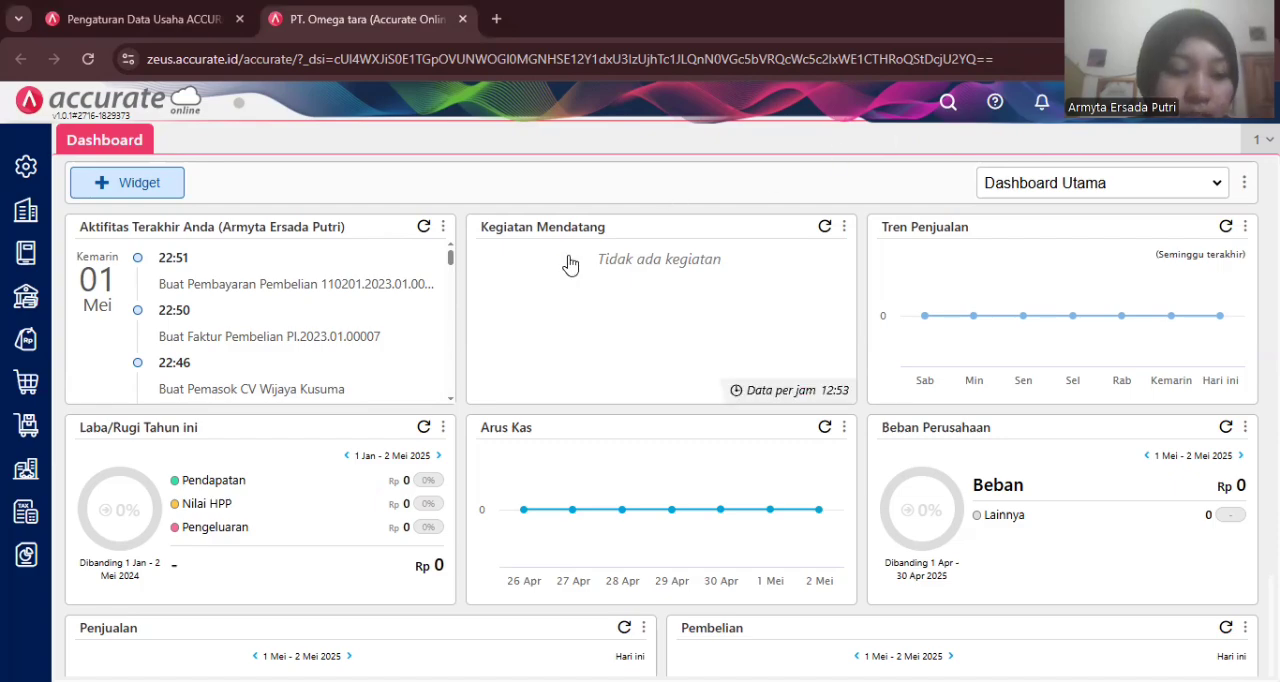
- Open a new goods receipt (Penerimaan Barang) and choose CV Wijaya Kusuma as the supplier
{"action": "left_click", "coordinate": [27, 383]}
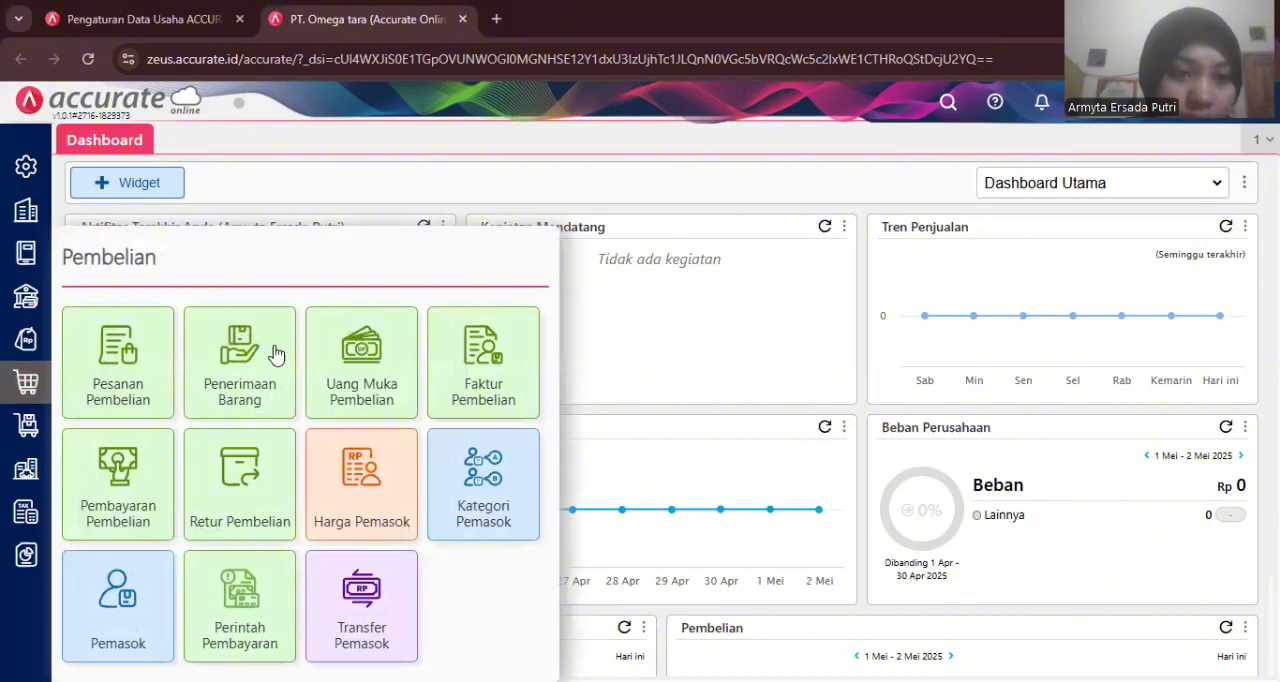
{"action": "left_click", "coordinate": [265, 357]}
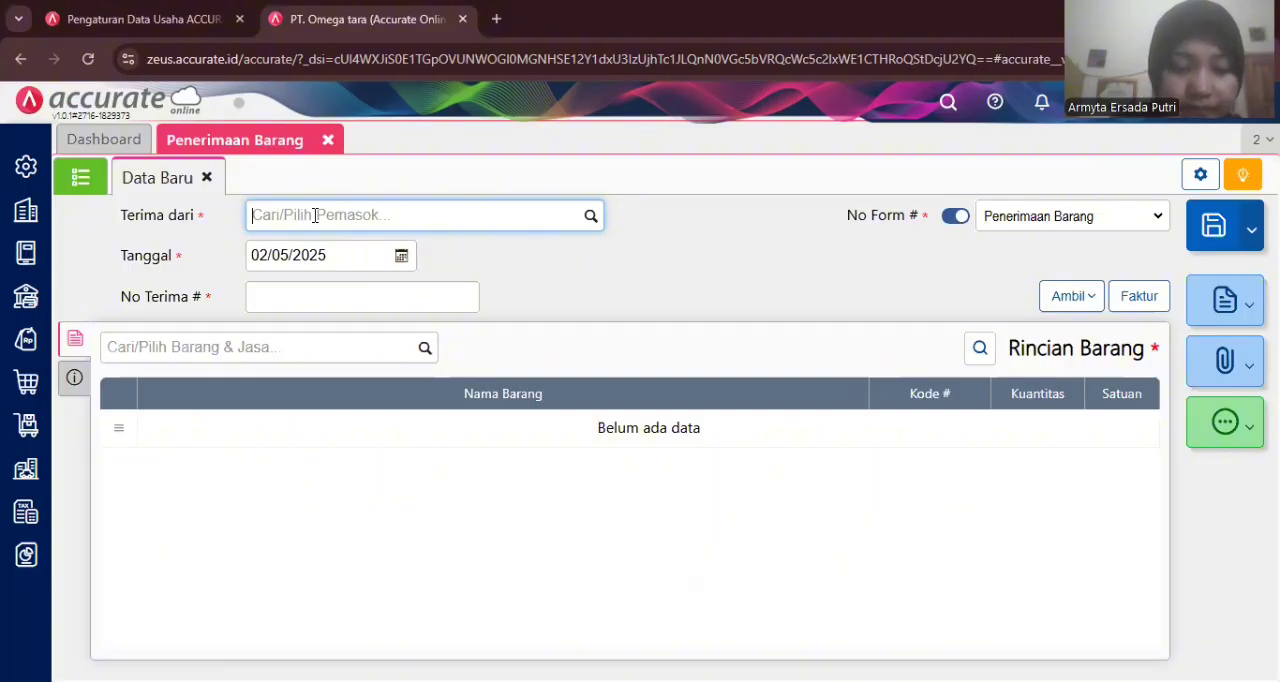
{"action": "type", "text": "wij"}
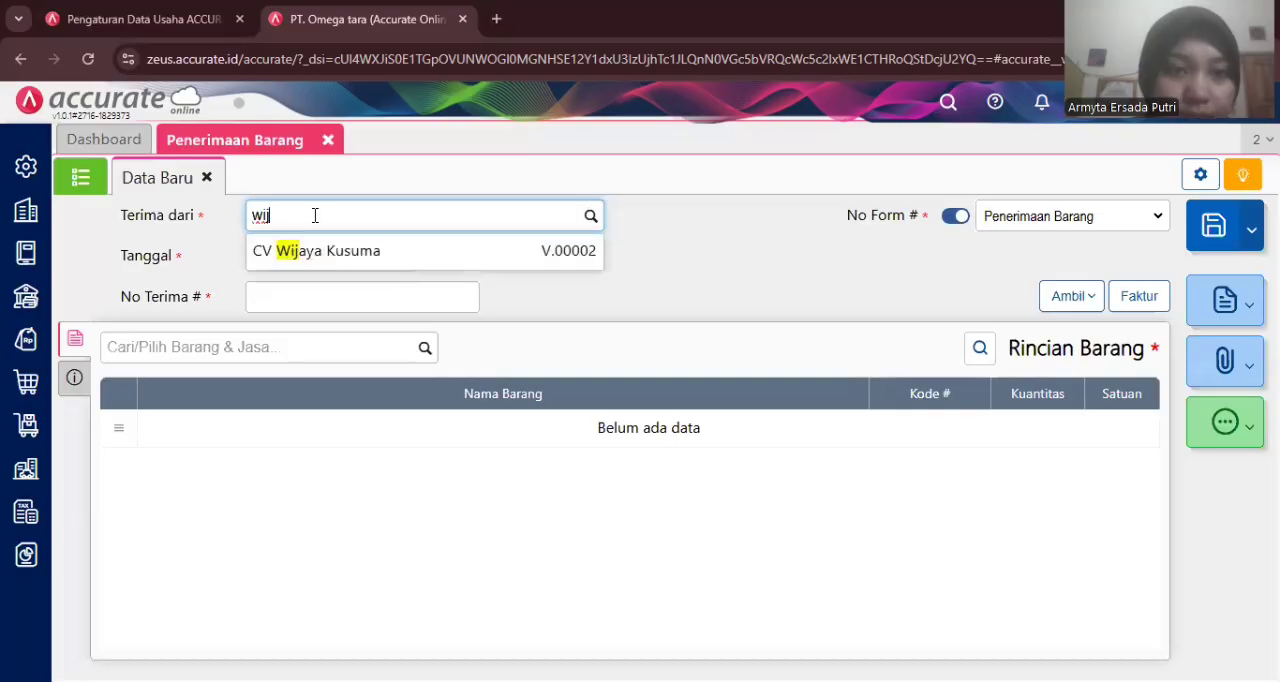
{"action": "left_click", "coordinate": [334, 251]}
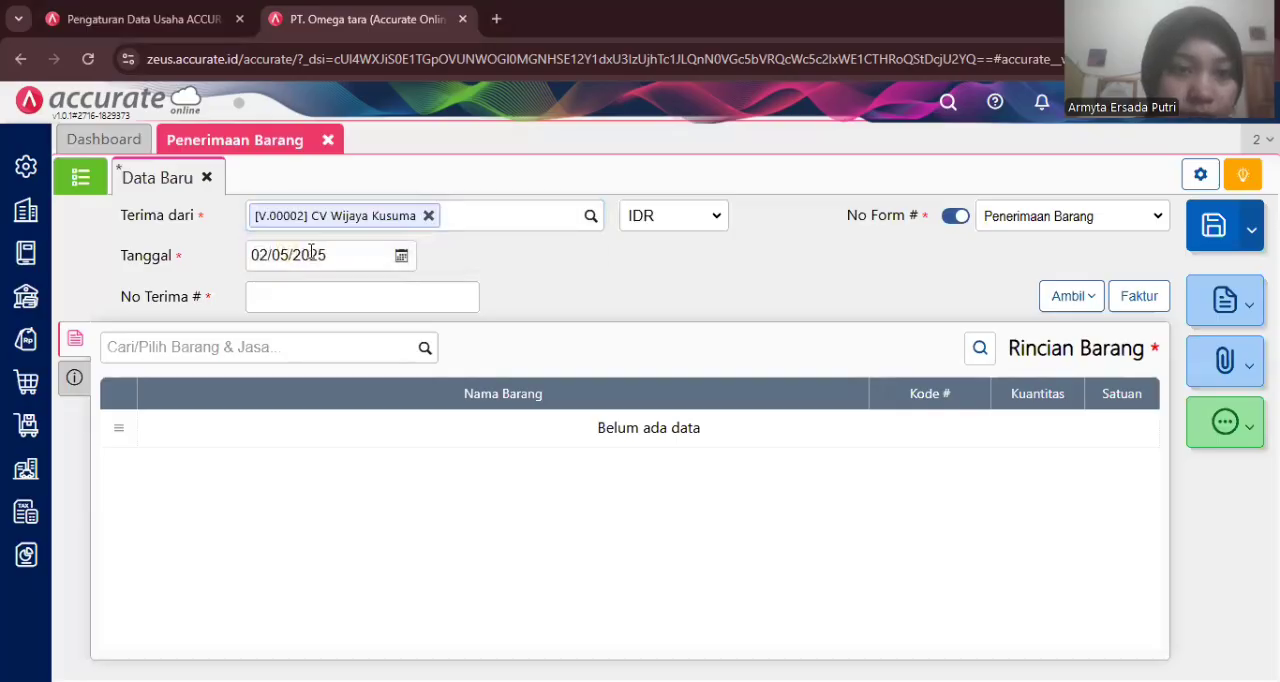
- Set the receipt date to 15/01/2023
{"action": "left_click", "coordinate": [311, 251]}
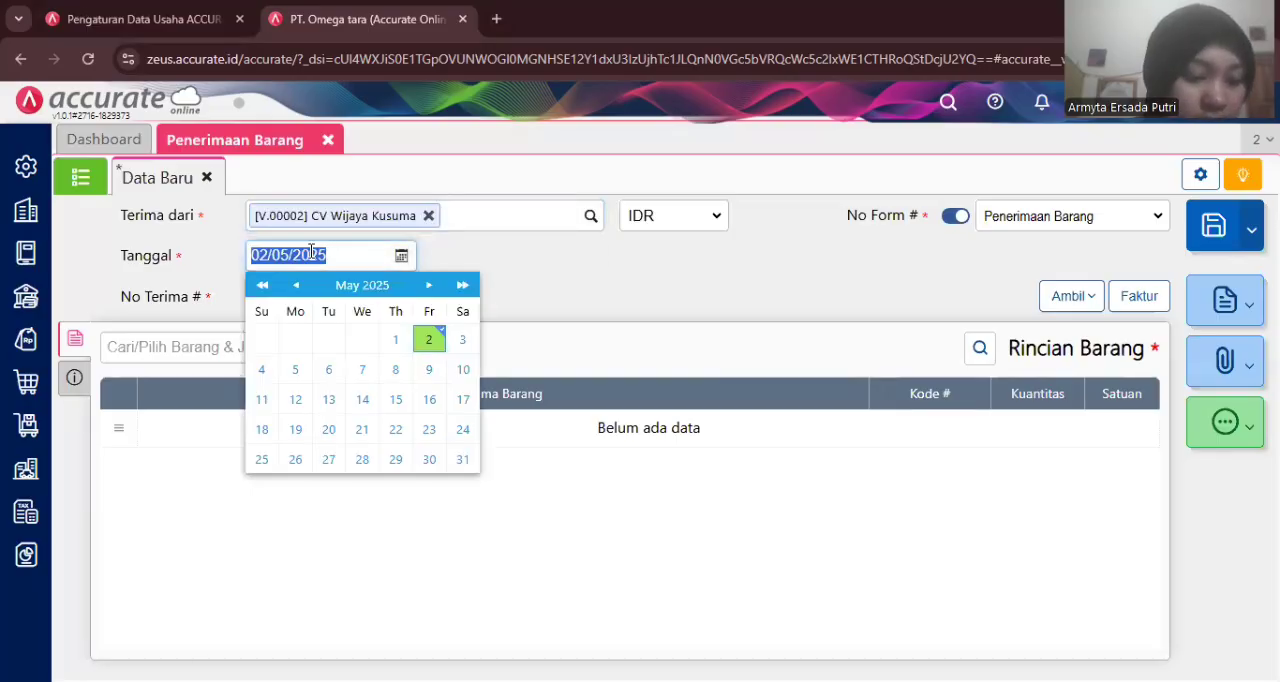
{"action": "type", "text": "1"}
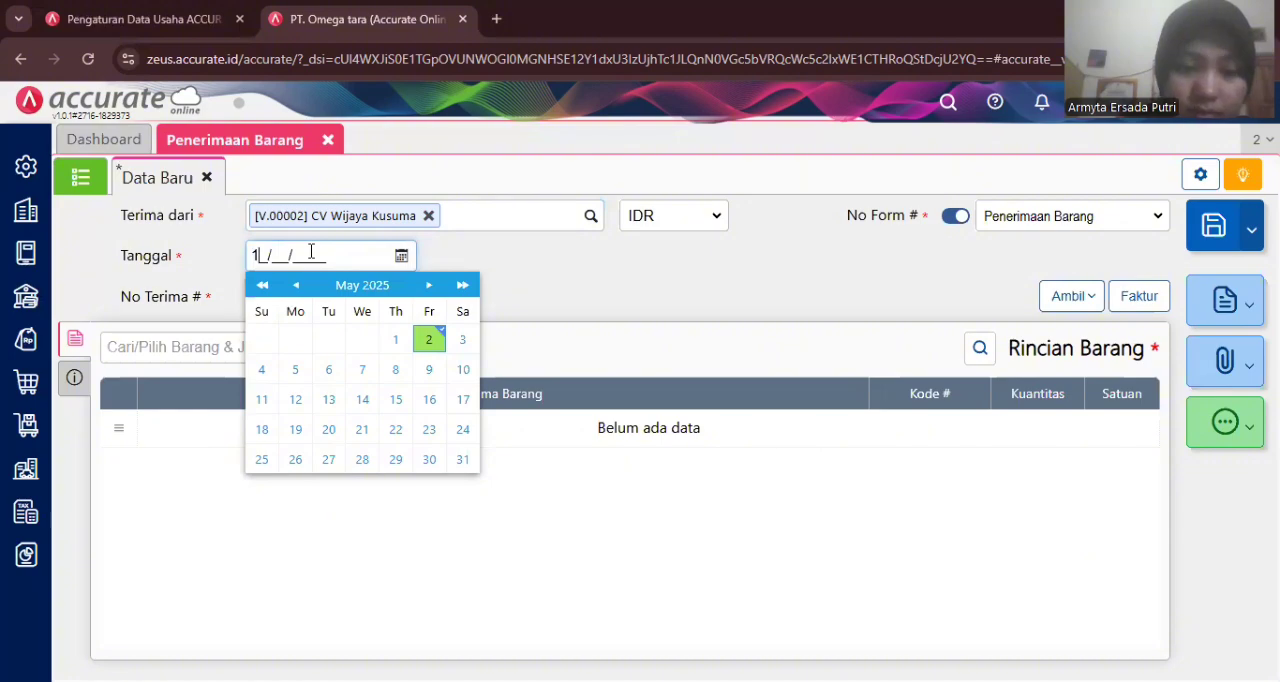
{"action": "type", "text": "5/01/2"}
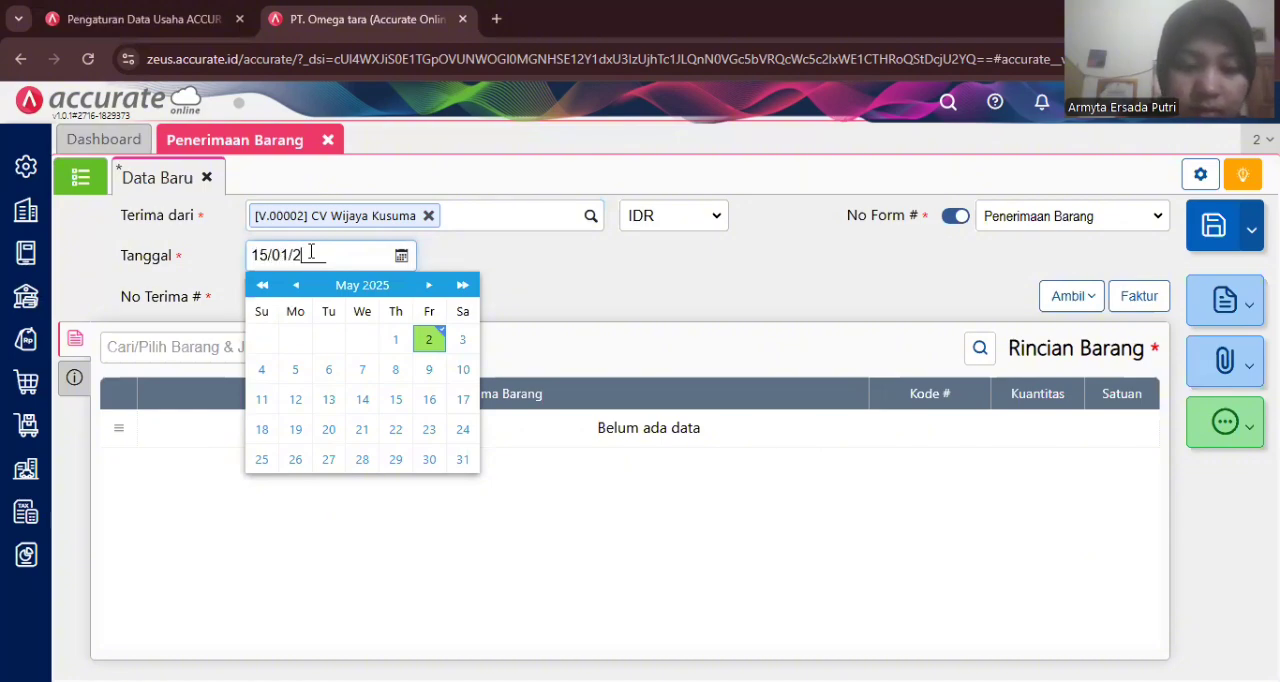
{"action": "type", "text": "023"}
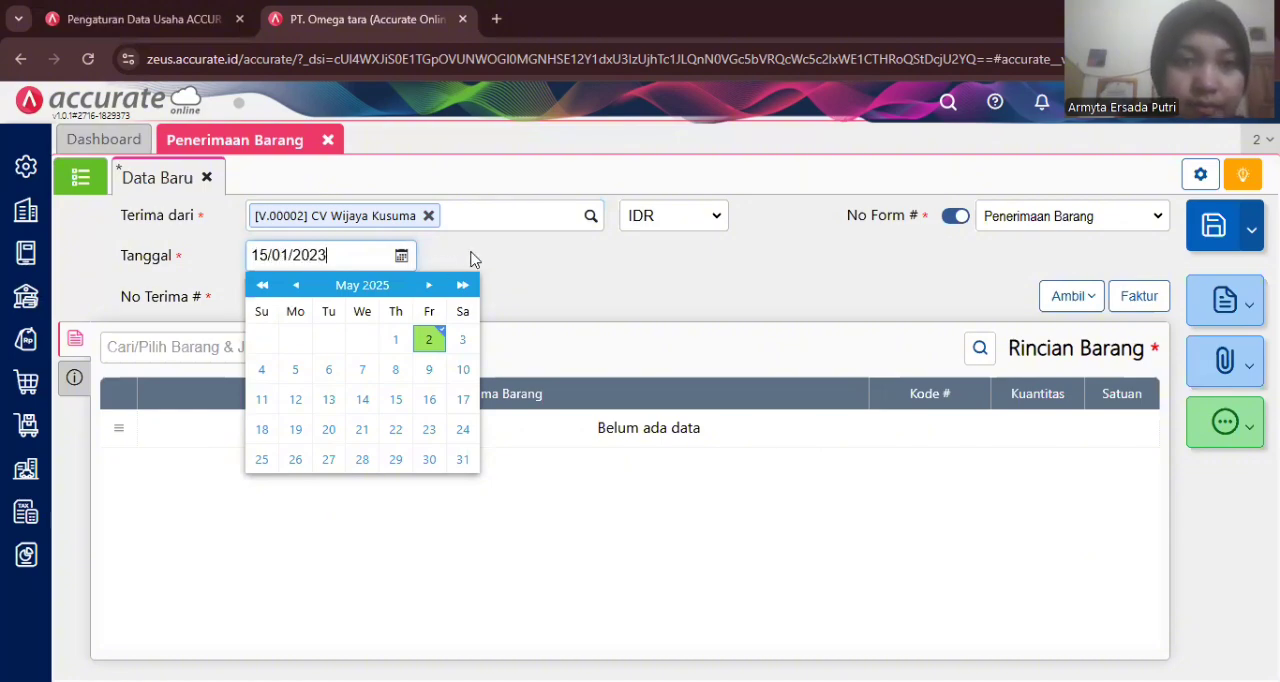
{"action": "left_click", "coordinate": [474, 259]}
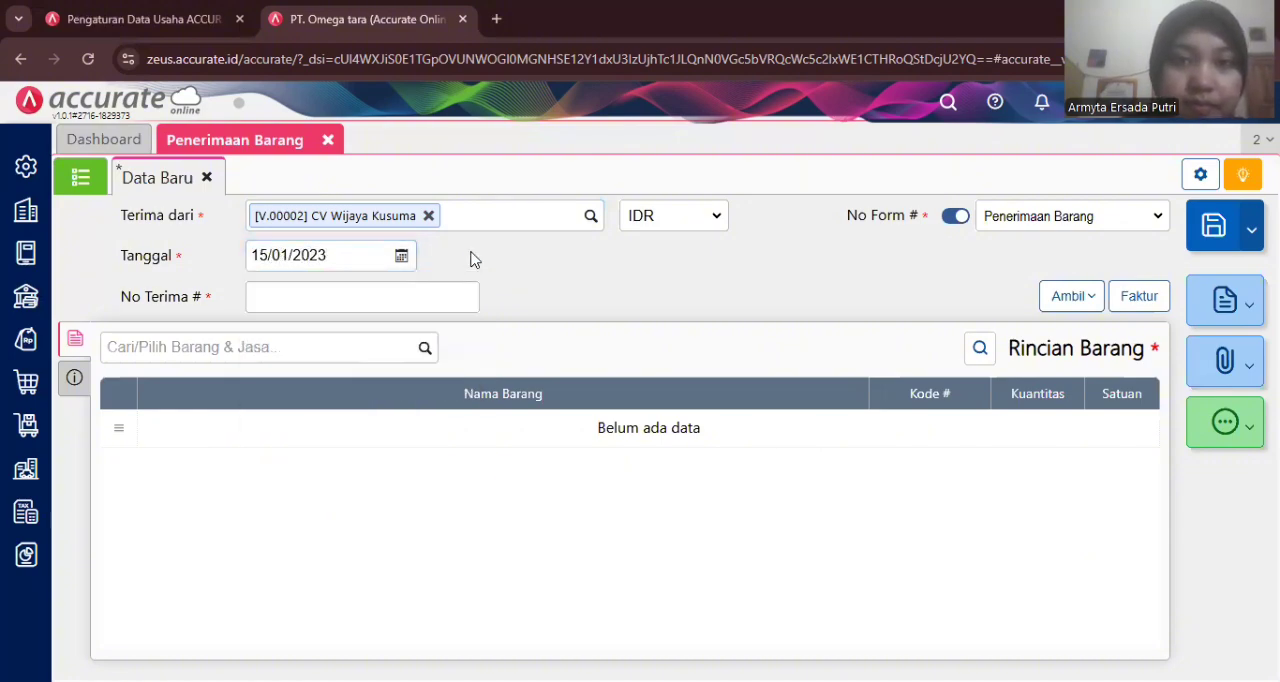
- Enter SJ1010 as the receipt number
{"action": "left_click", "coordinate": [367, 300]}
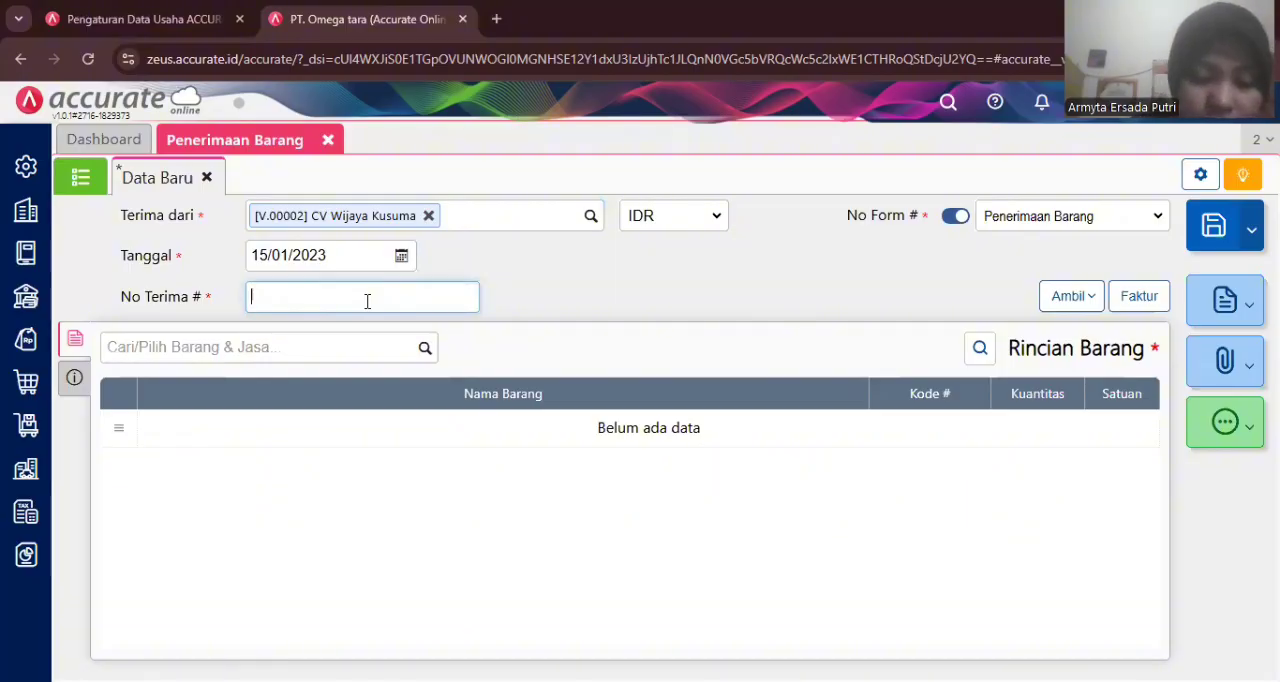
{"action": "type", "text": "SJ10"}
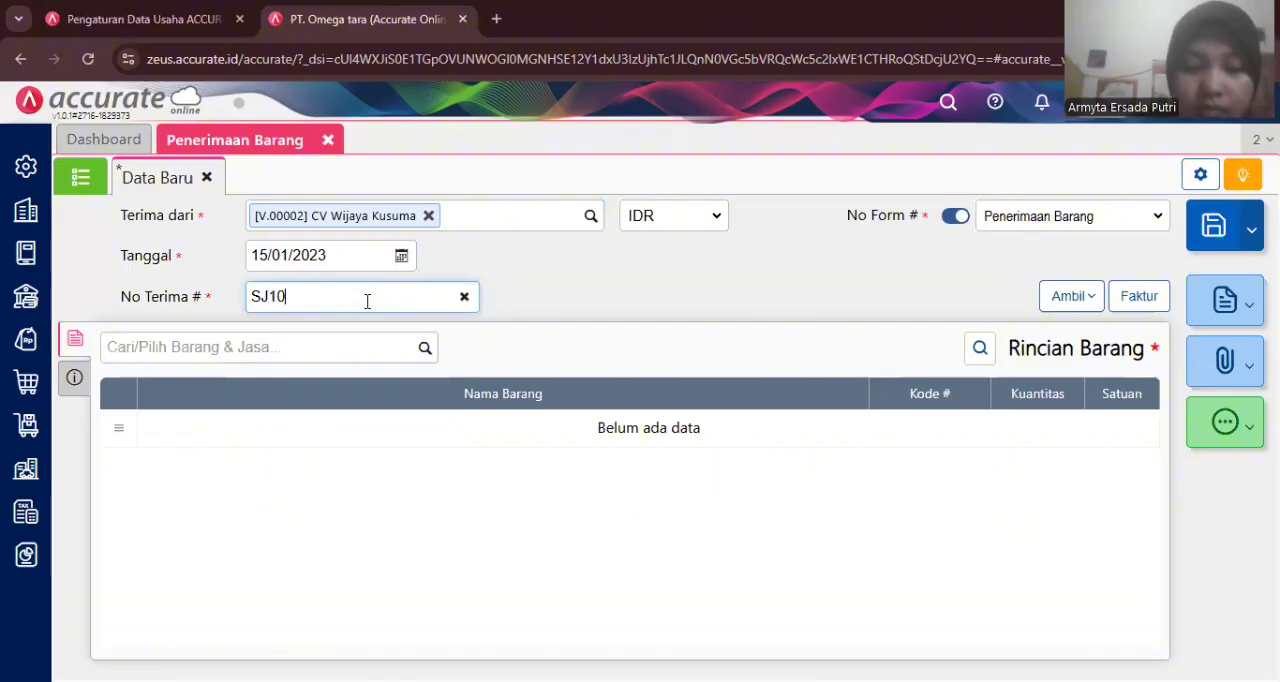
{"action": "type", "text": "10"}
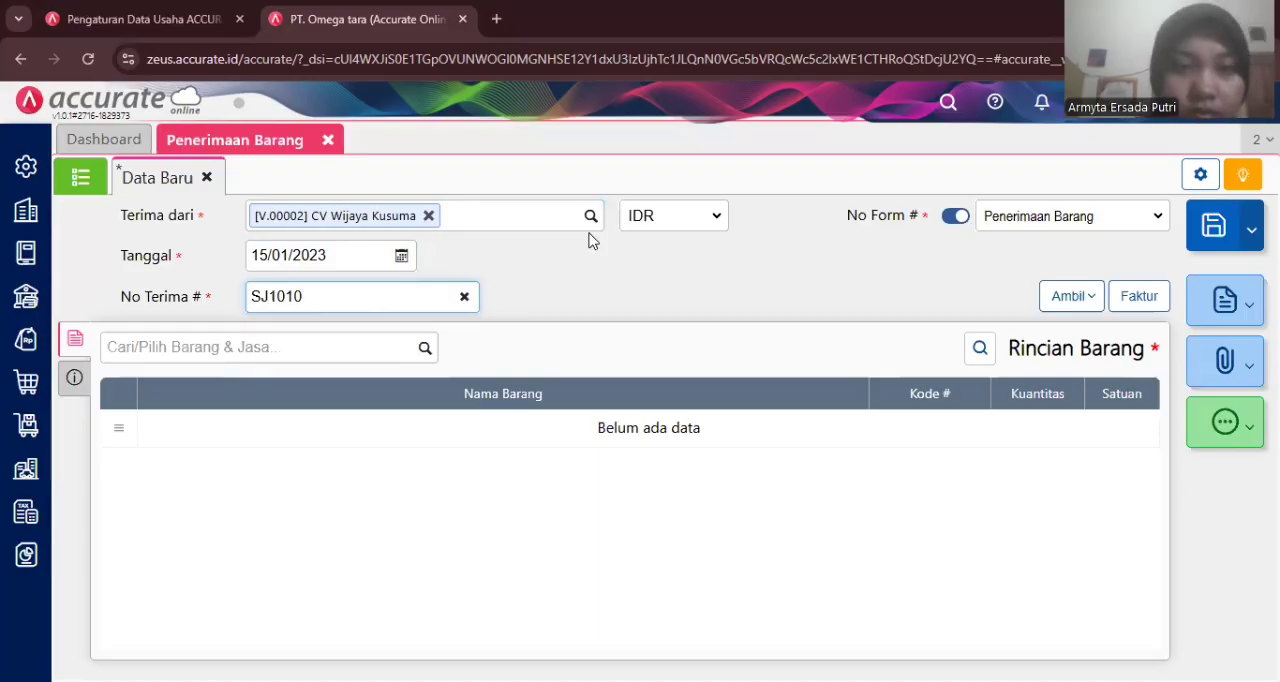
{"action": "left_click", "coordinate": [598, 275]}
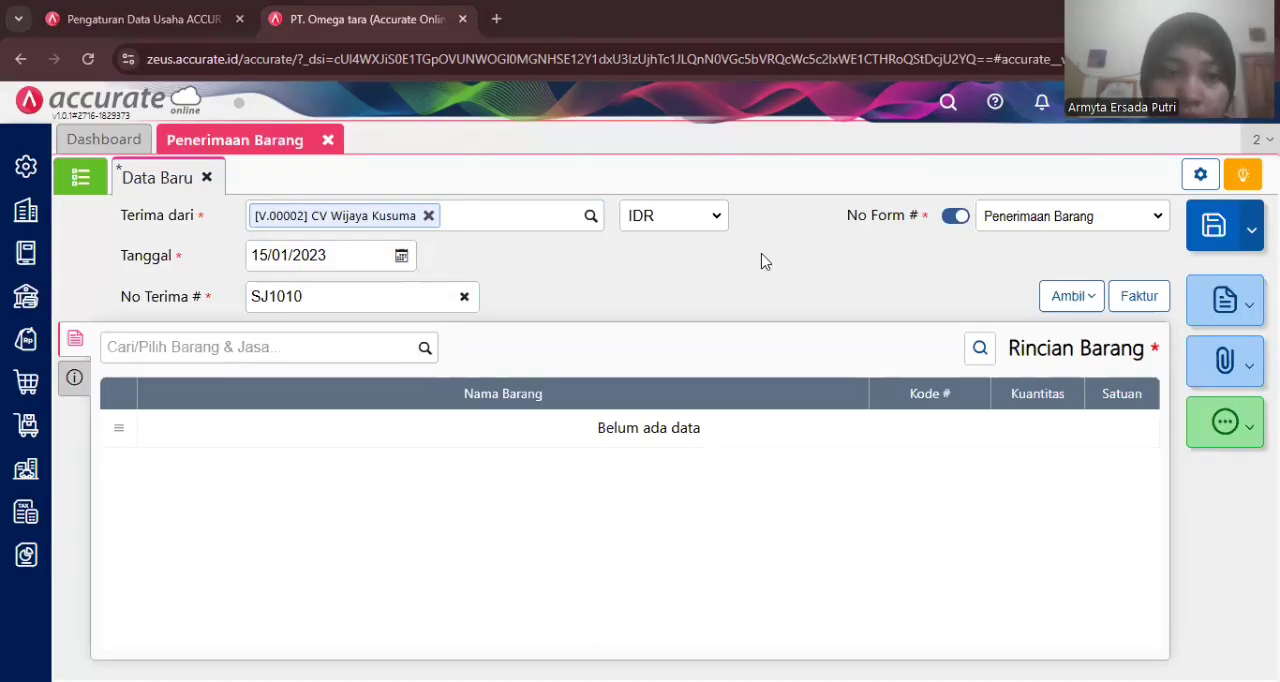
- Pull both items from the prepaid invoice (Tagihan Dimuka) PI.2023.01.00007 into the receipt's item list
{"action": "left_click", "coordinate": [1063, 302]}
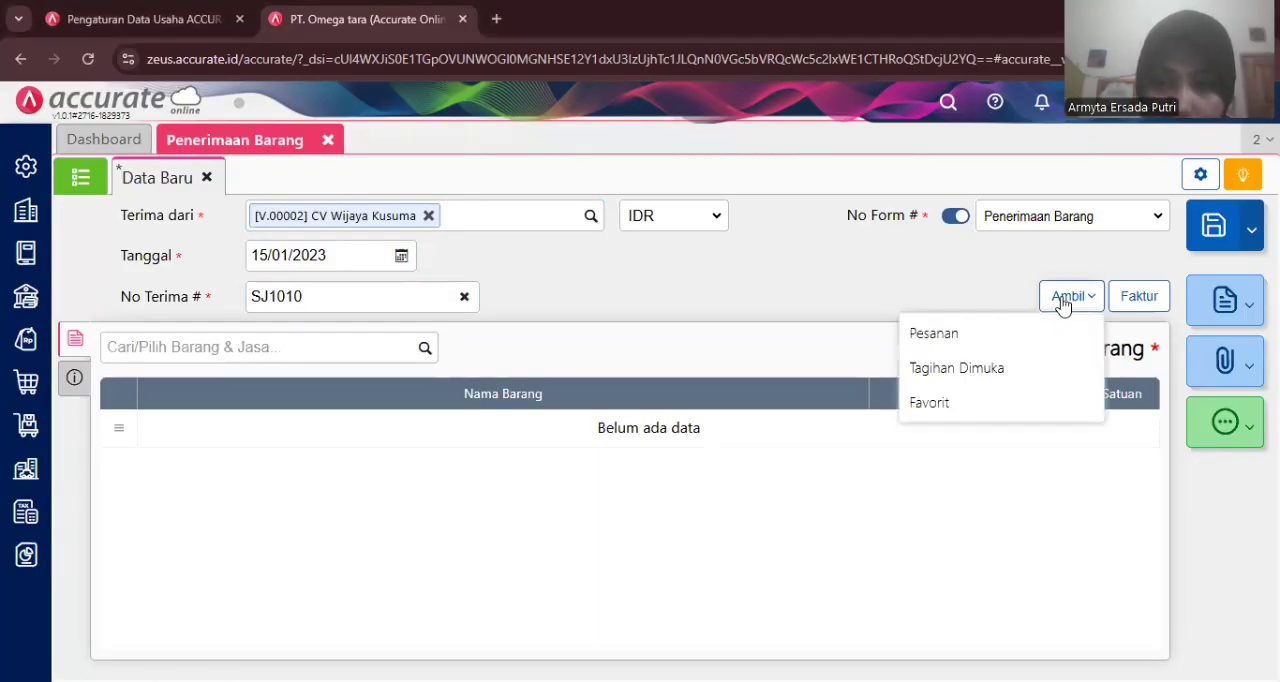
{"action": "left_click", "coordinate": [963, 369]}
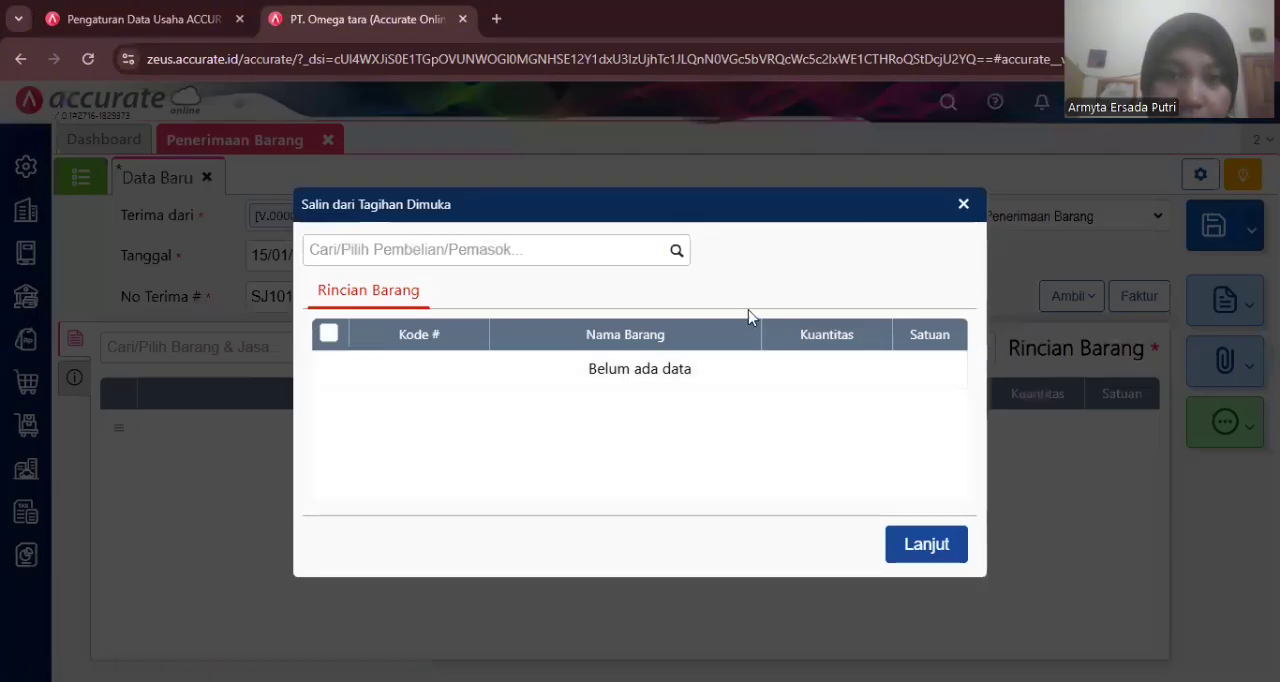
{"action": "left_click", "coordinate": [681, 260]}
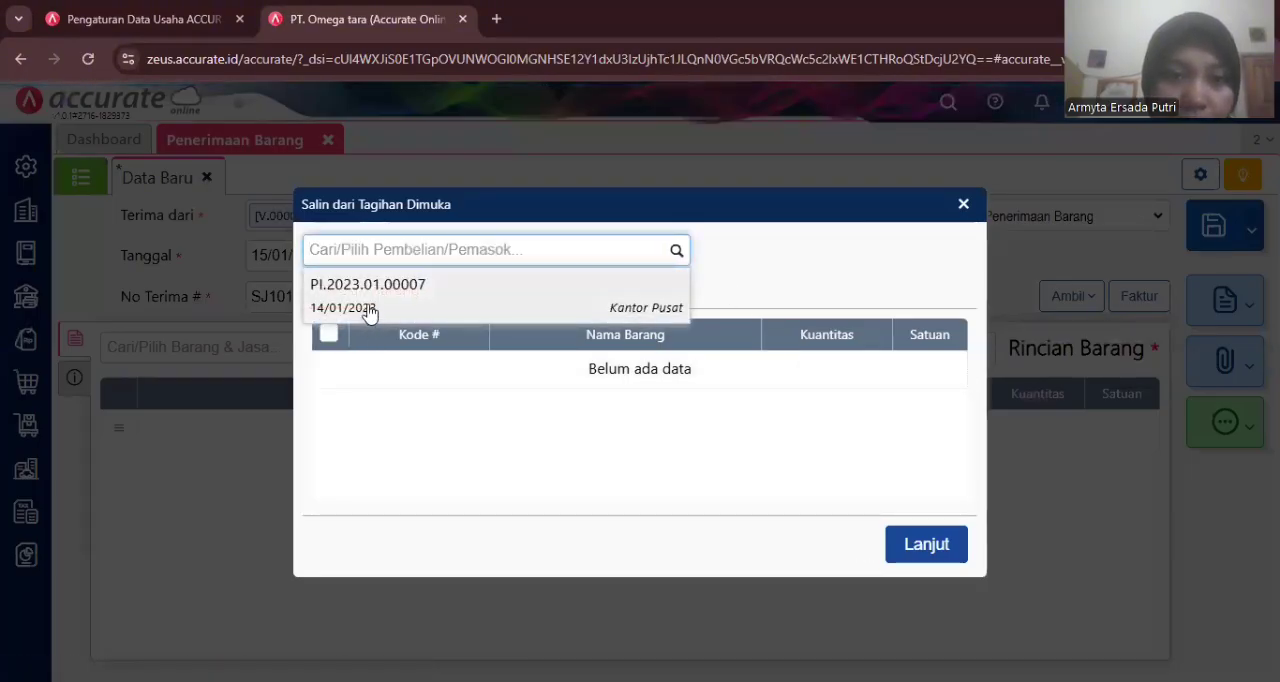
{"action": "left_click", "coordinate": [366, 304]}
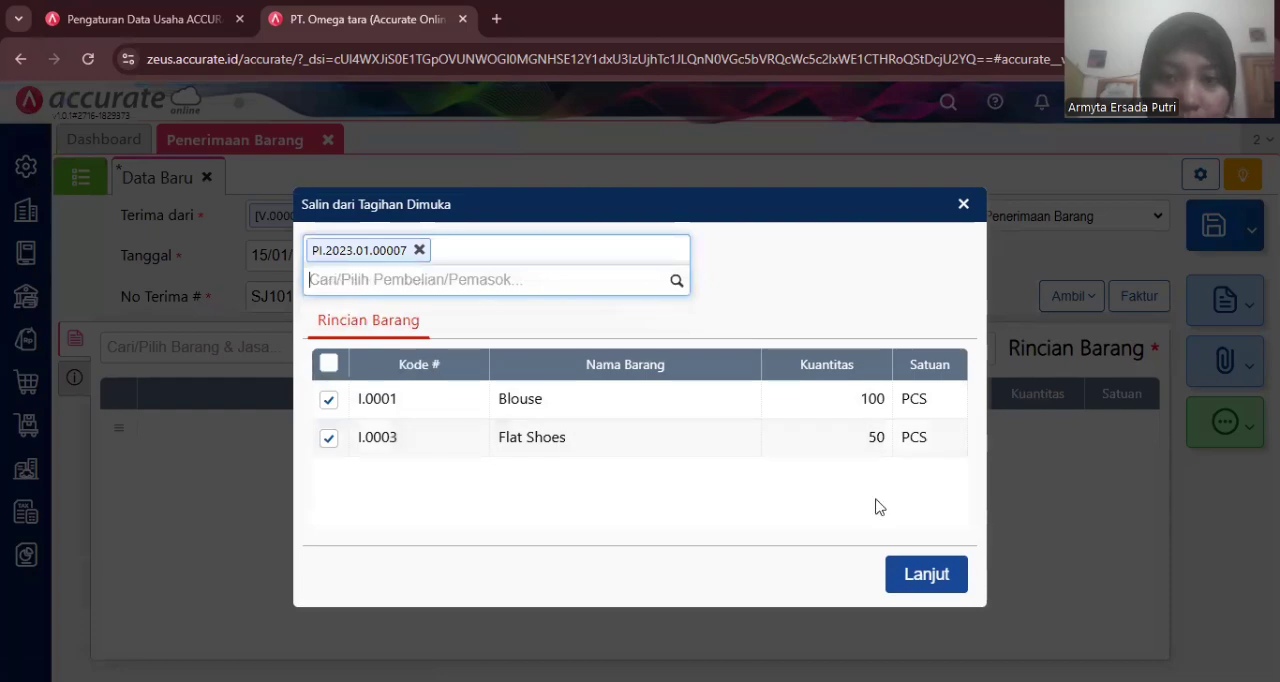
{"action": "left_click", "coordinate": [934, 574]}
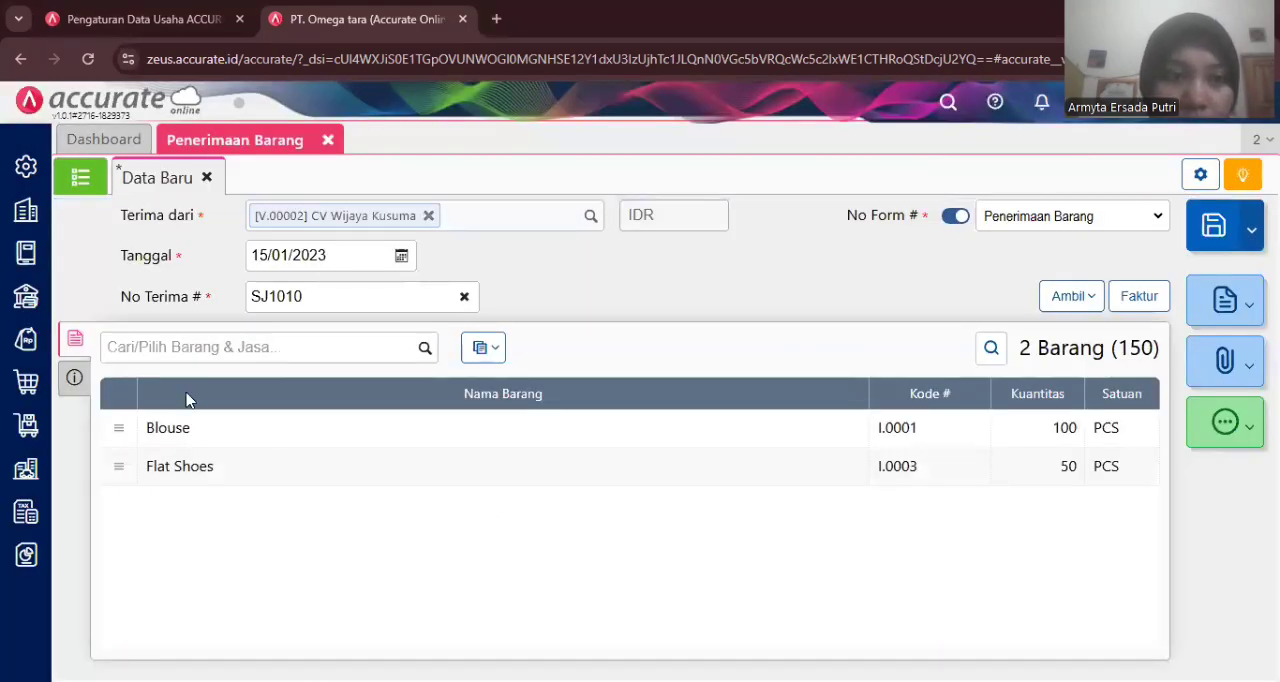
- Set the shipping date (Tgl Kirim) in the other info section to 15/01/2023
{"action": "left_click", "coordinate": [78, 379]}
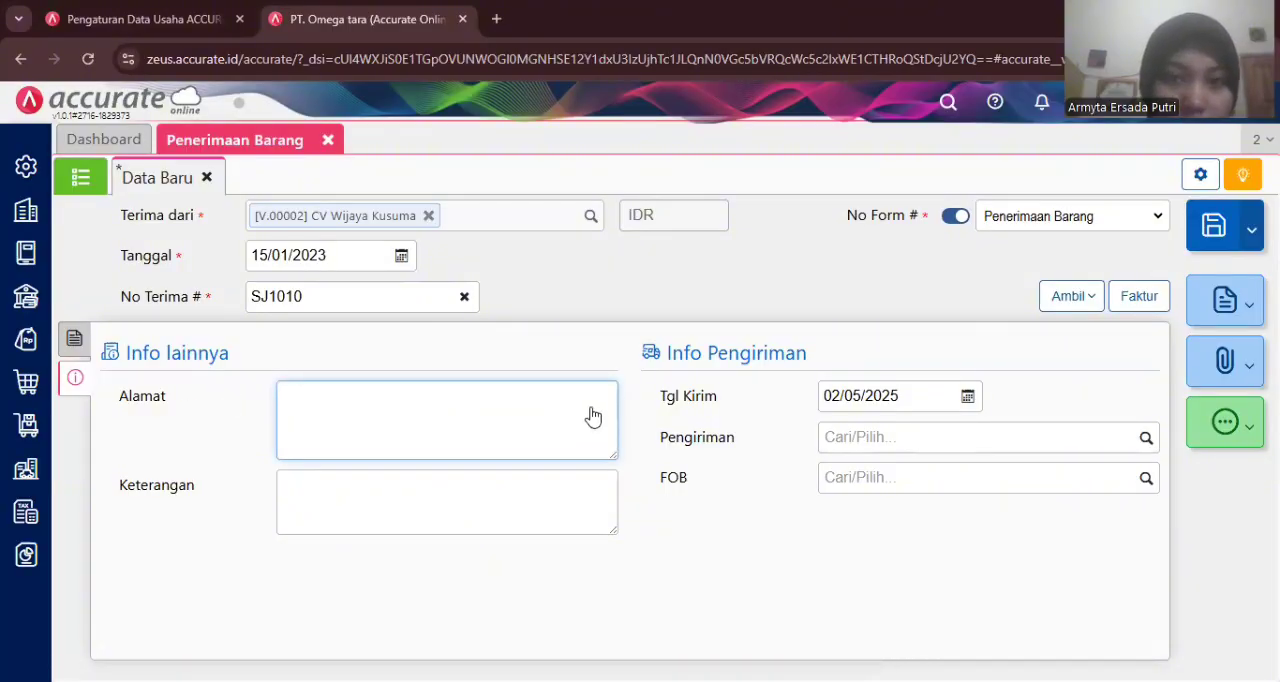
{"action": "left_click", "coordinate": [851, 396]}
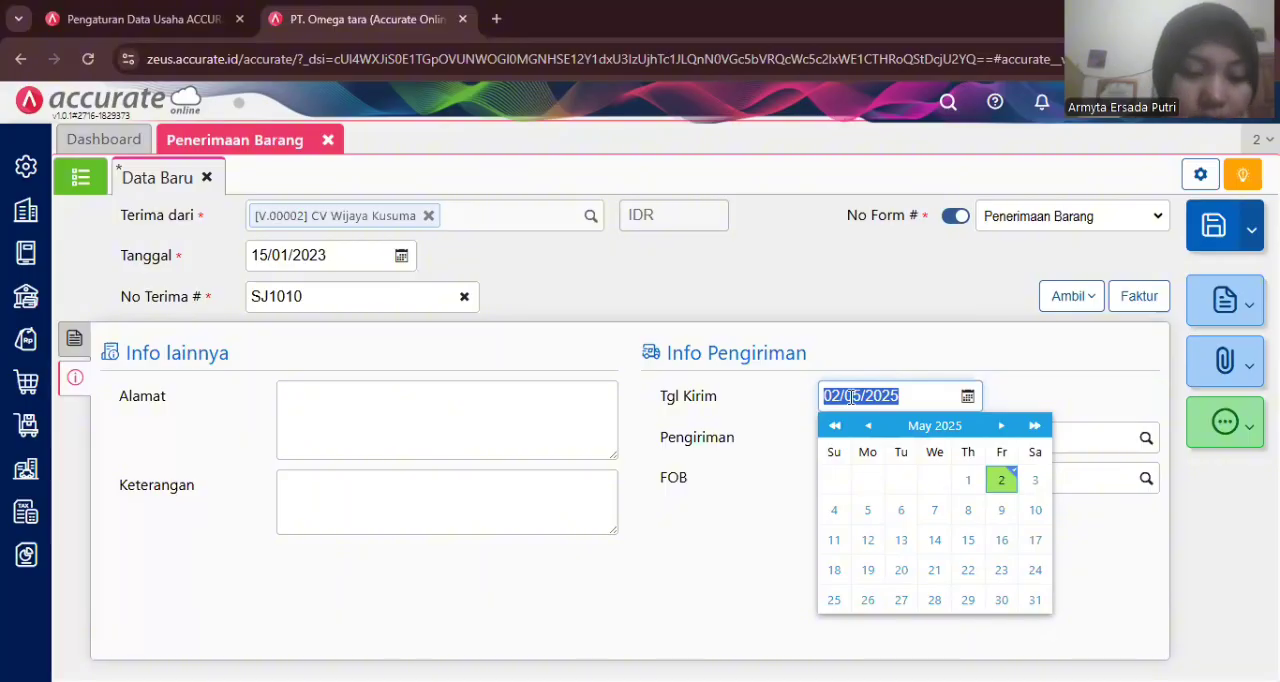
{"action": "type", "text": "15/01/2"}
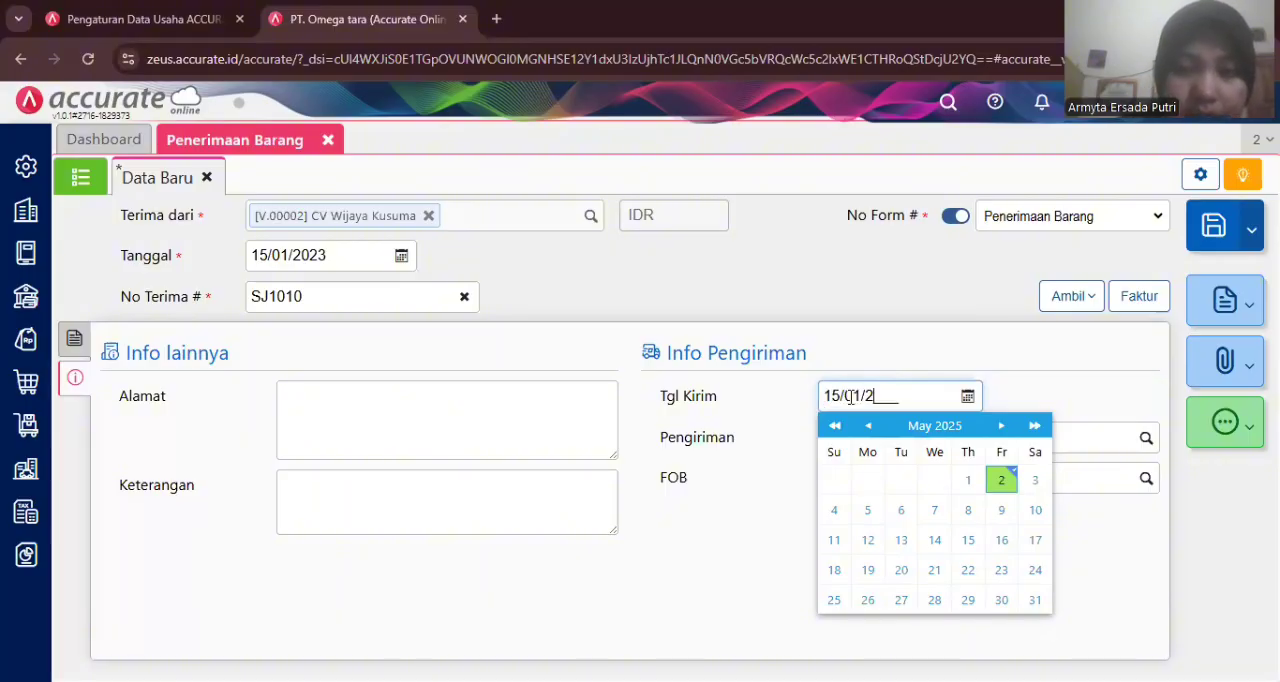
{"action": "type", "text": "023"}
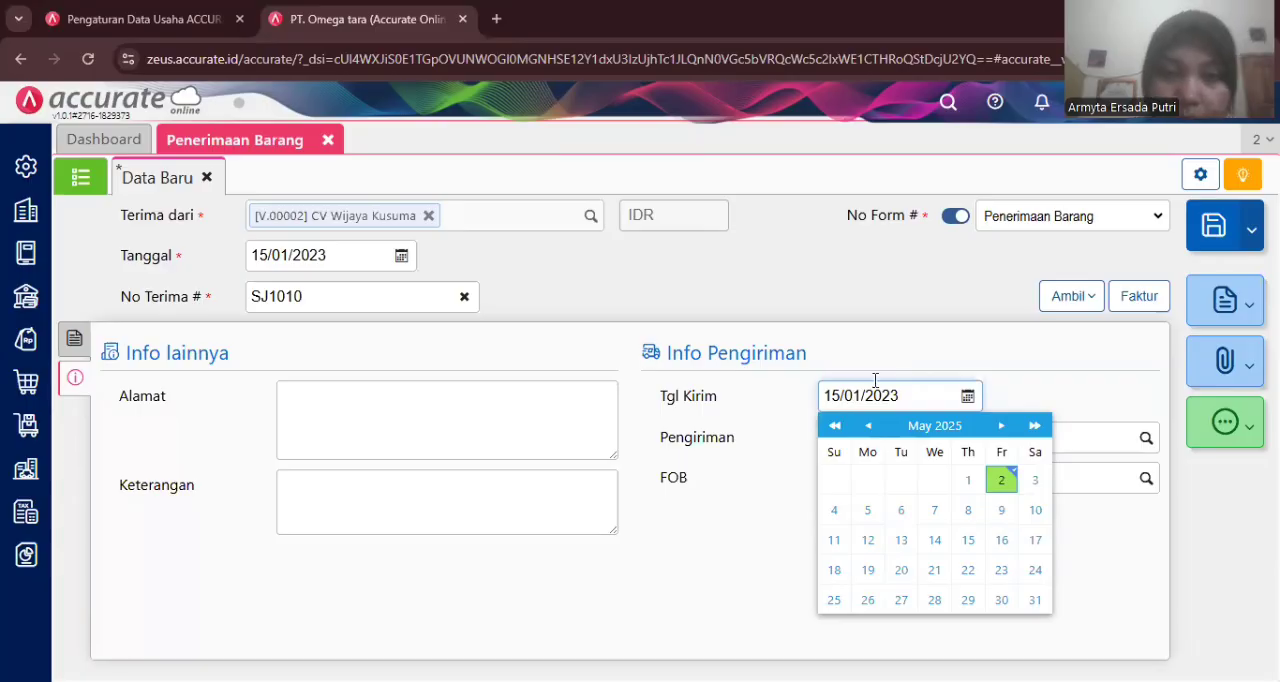
{"action": "left_click", "coordinate": [886, 369]}
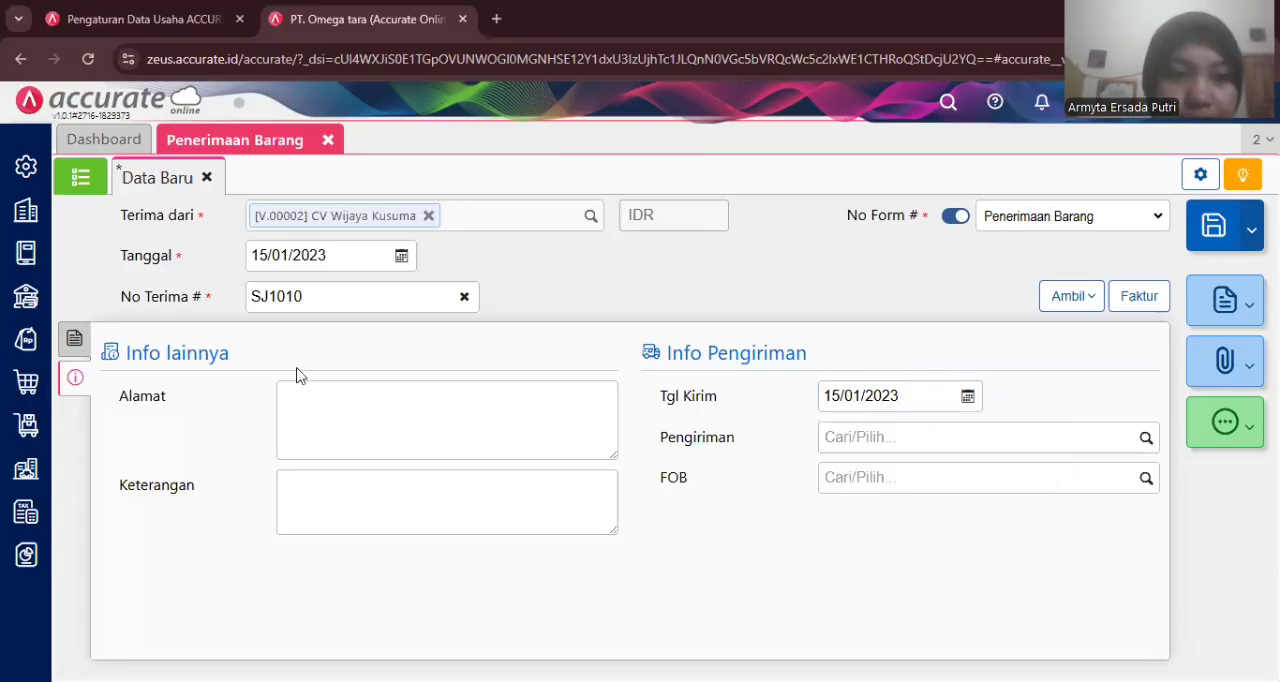
- Change the warehouse of all received items to Store
{"action": "left_click", "coordinate": [74, 338]}
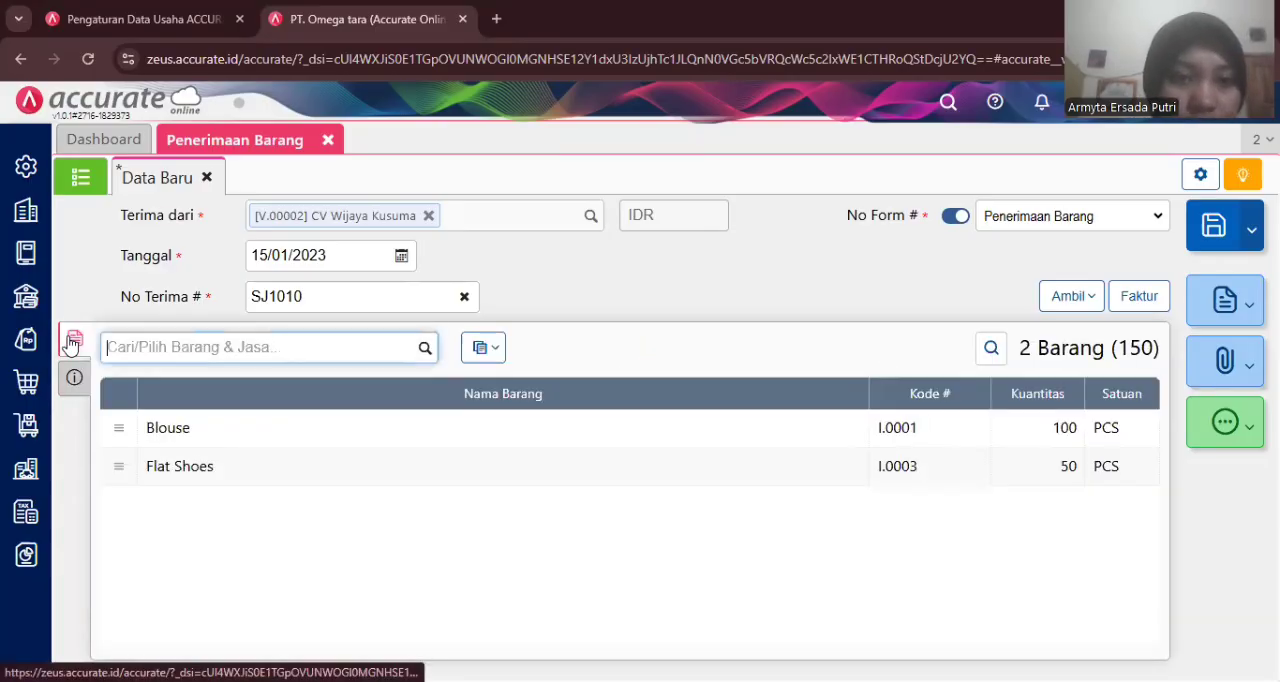
{"action": "left_click", "coordinate": [482, 347]}
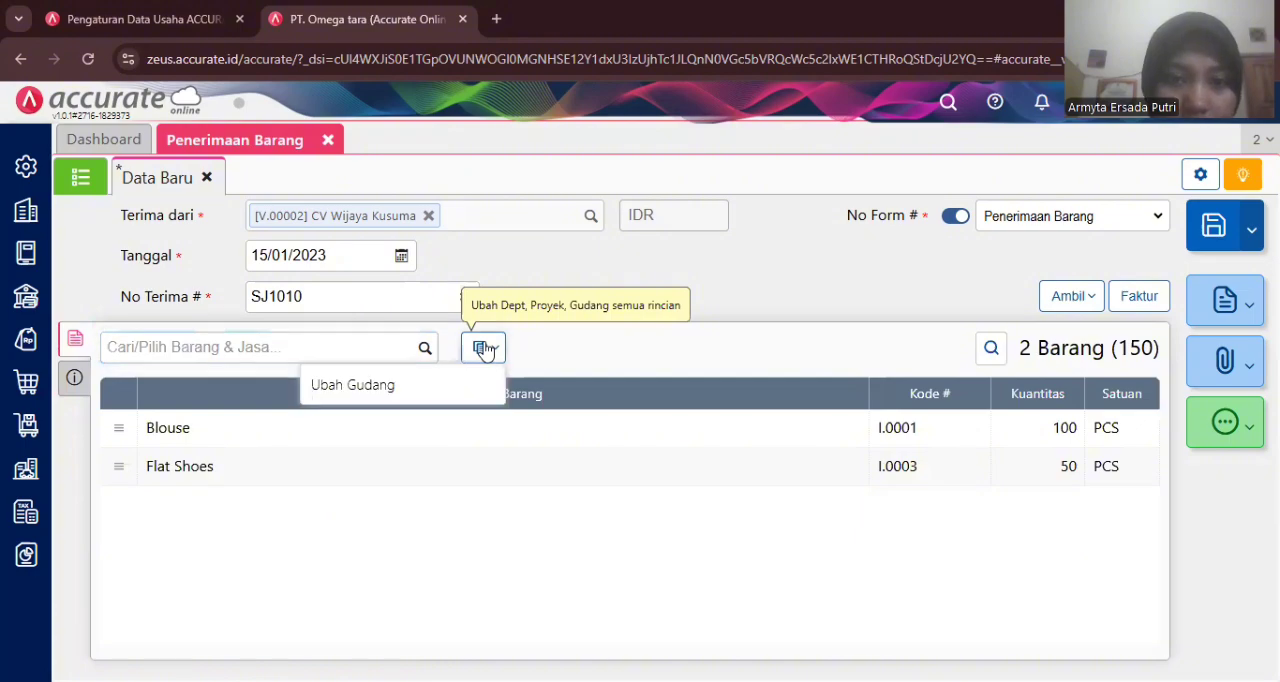
{"action": "left_click", "coordinate": [456, 385]}
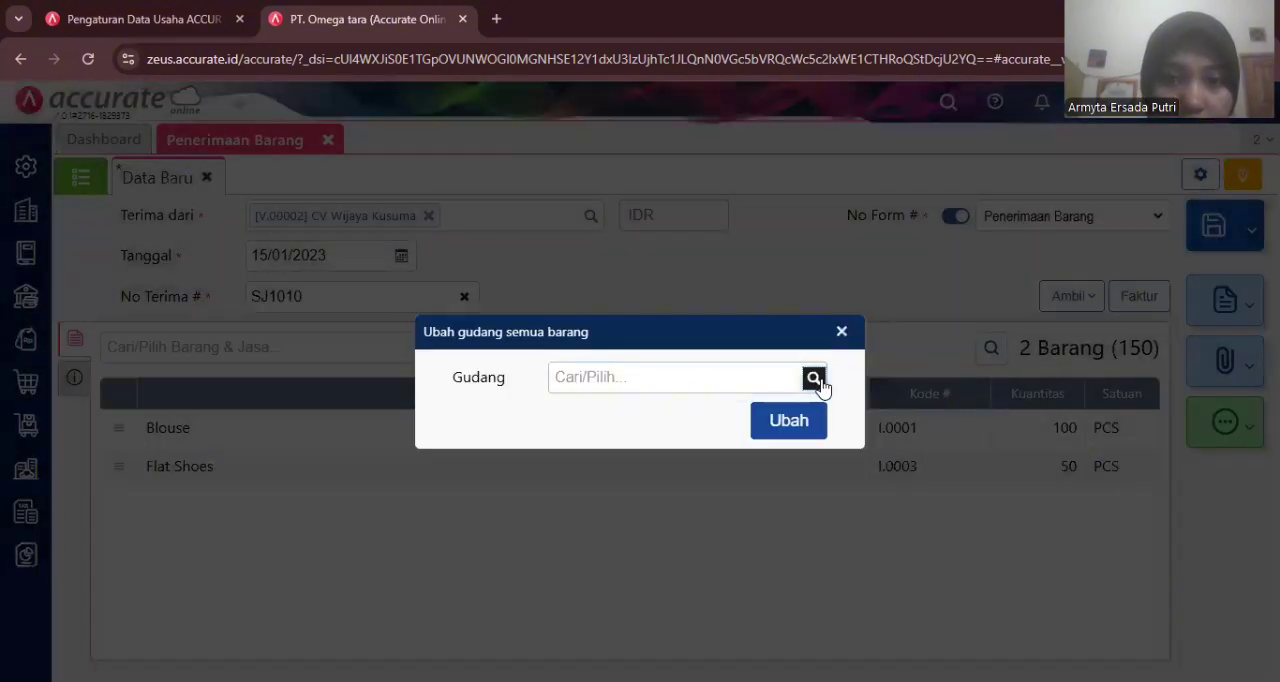
{"action": "left_click", "coordinate": [814, 378]}
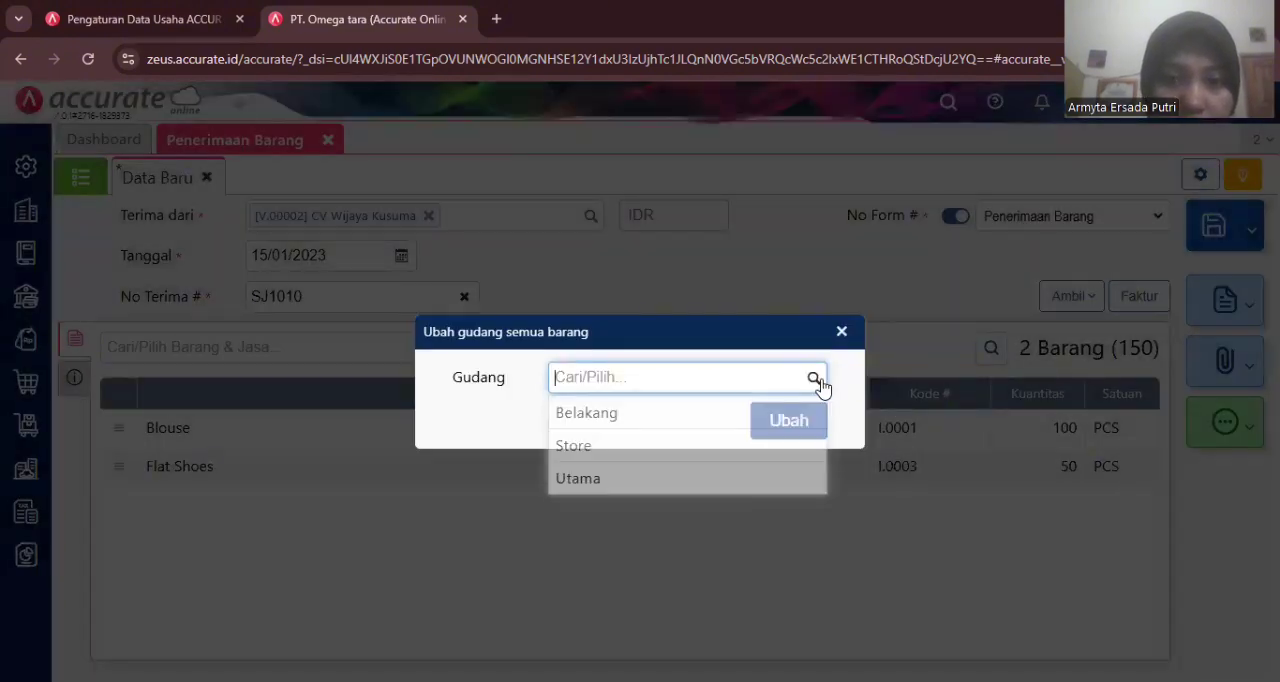
{"action": "left_click", "coordinate": [599, 446]}
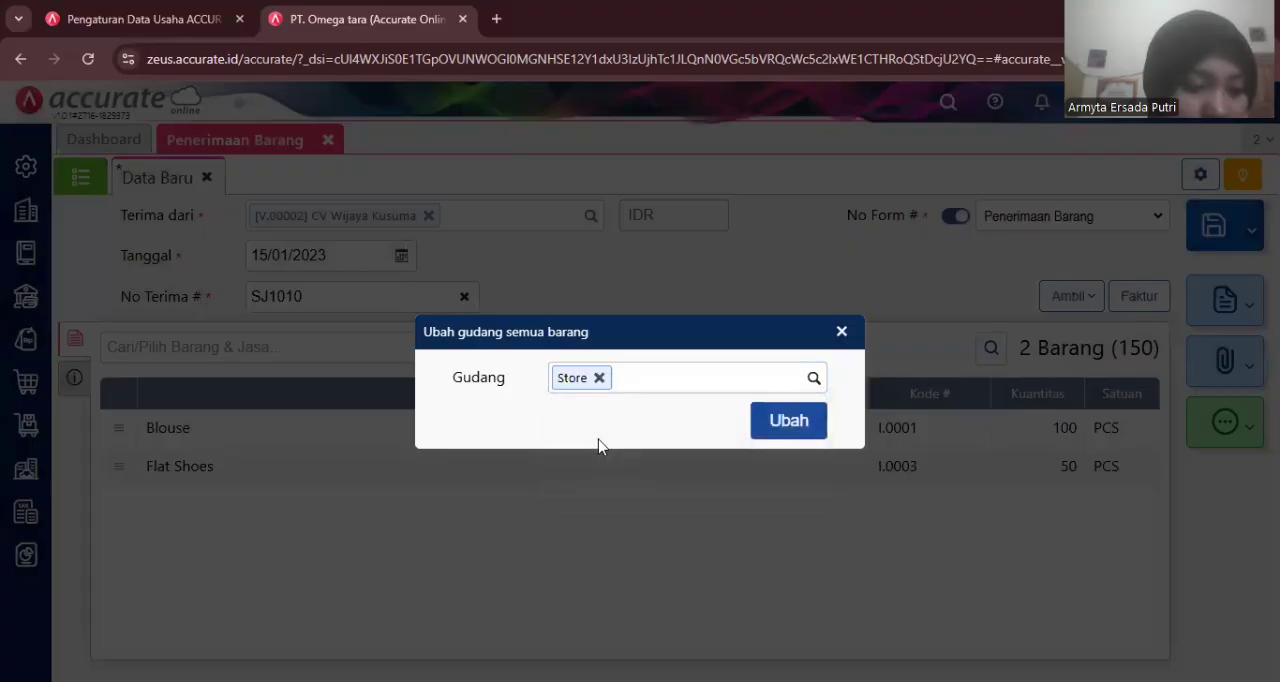
{"action": "left_click", "coordinate": [779, 433]}
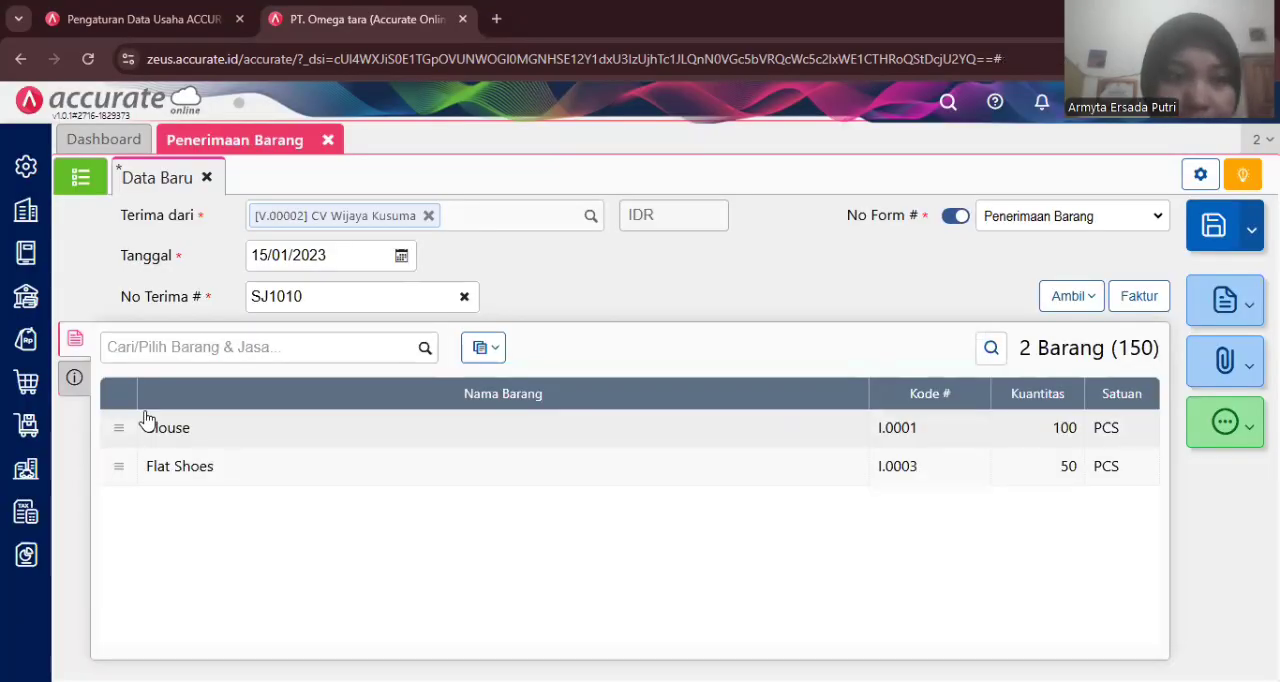
- Set the shipping method to Mobil Box and save the goods receipt
{"action": "left_click", "coordinate": [76, 378]}
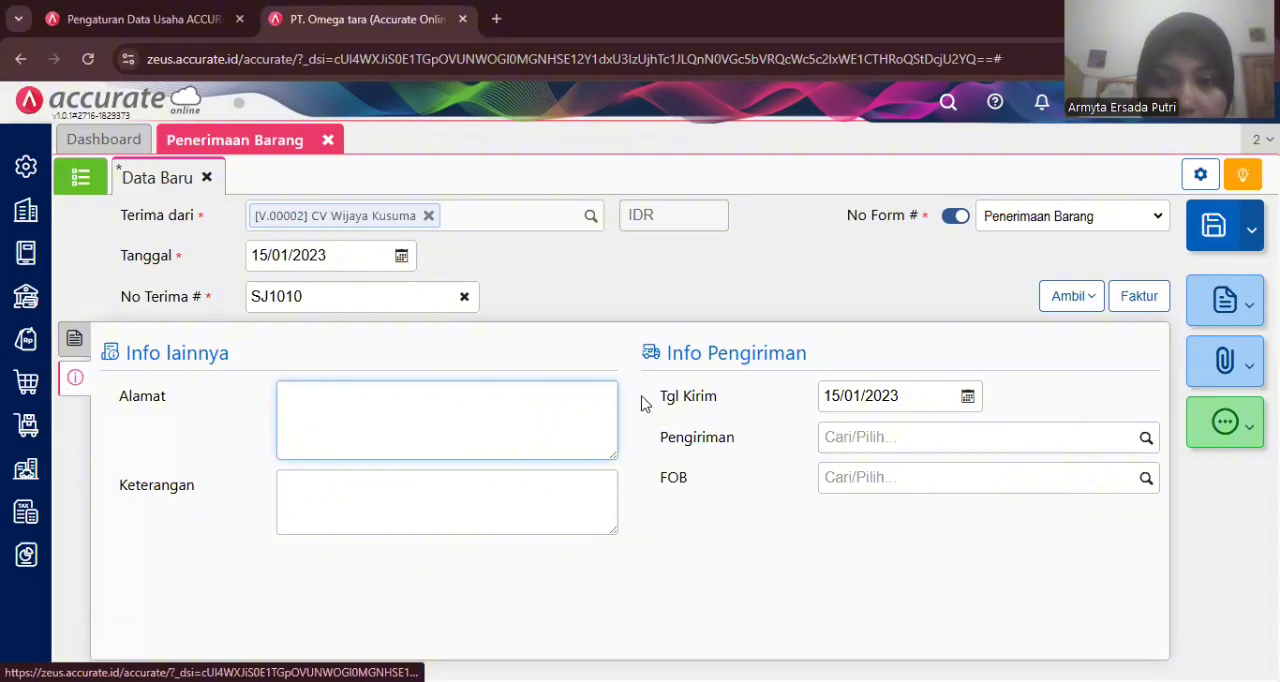
{"action": "left_click", "coordinate": [894, 441]}
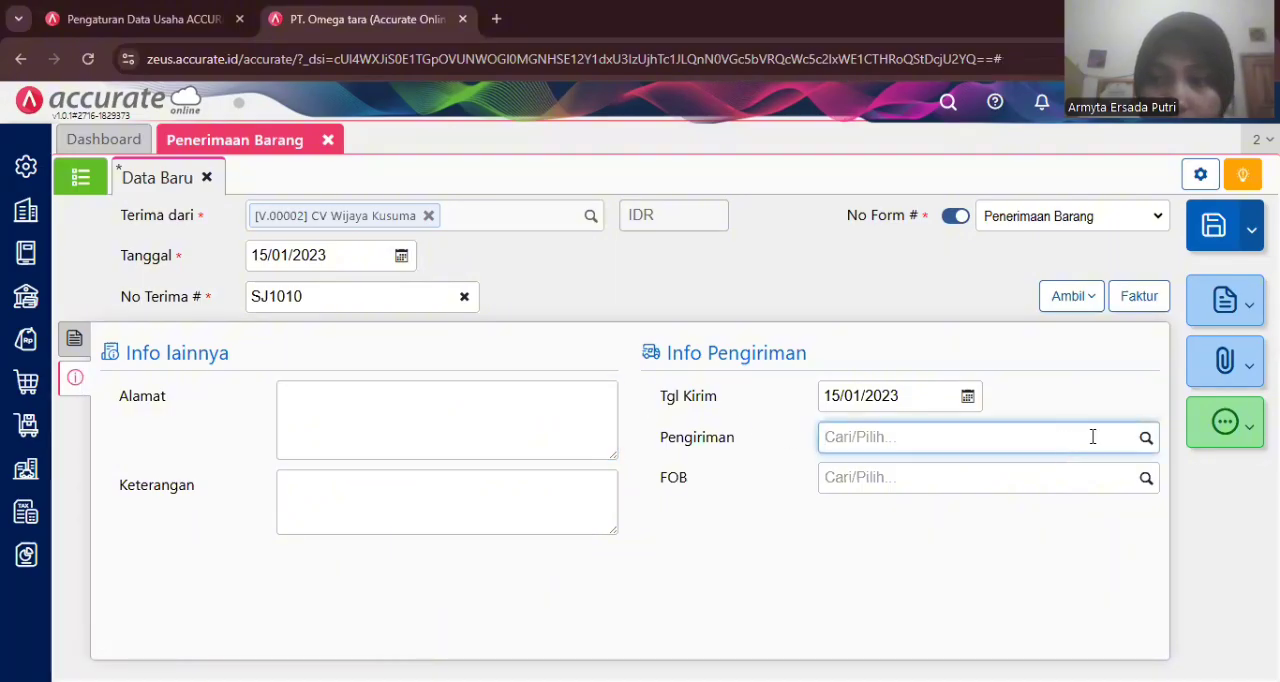
{"action": "left_click", "coordinate": [1143, 446]}
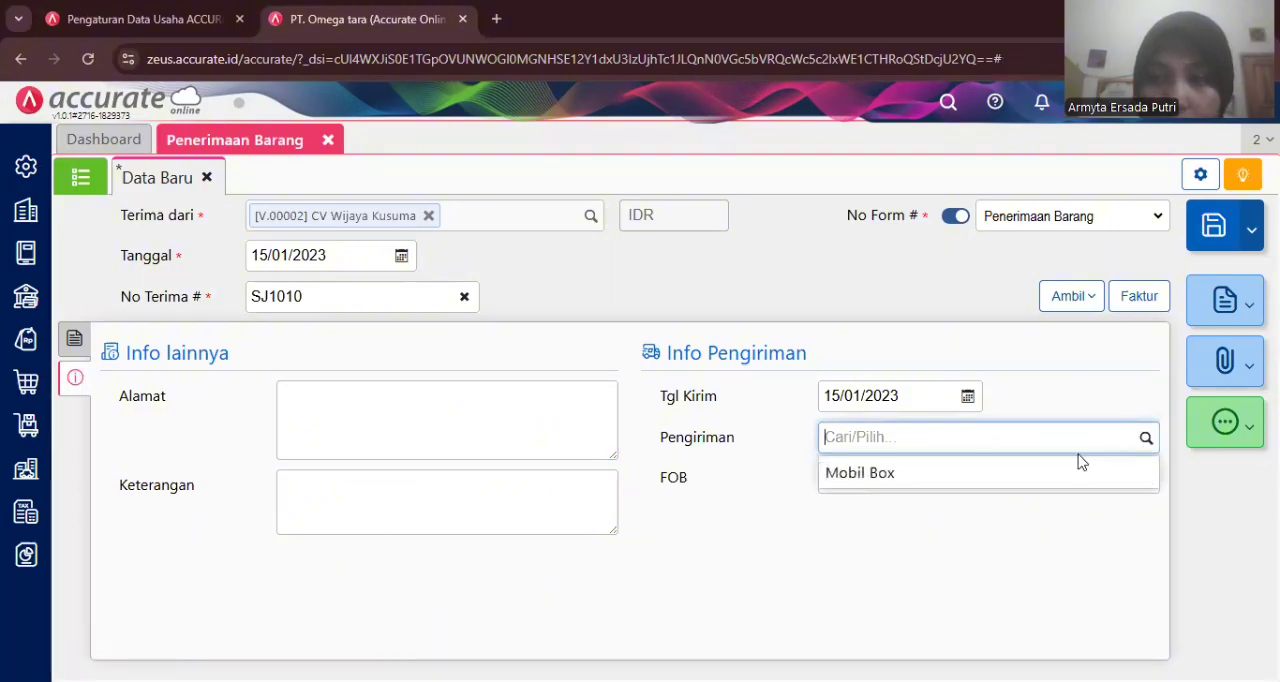
{"action": "left_click", "coordinate": [1018, 476]}
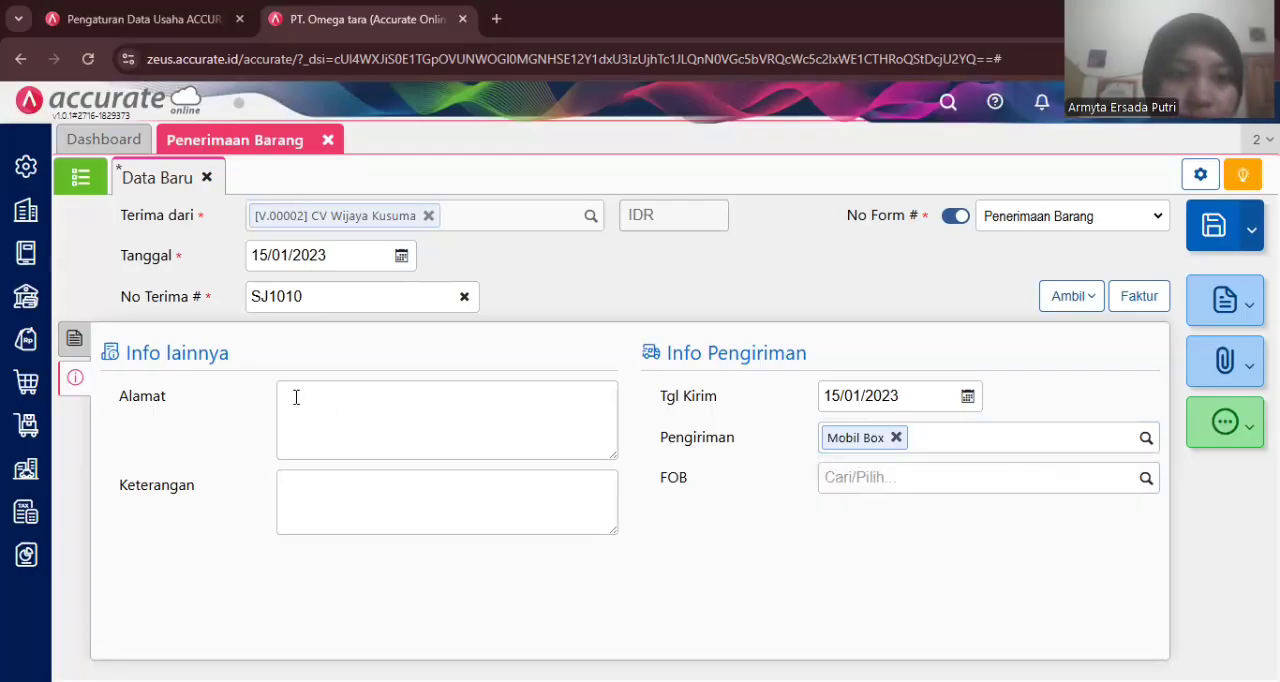
{"action": "left_click", "coordinate": [80, 341]}
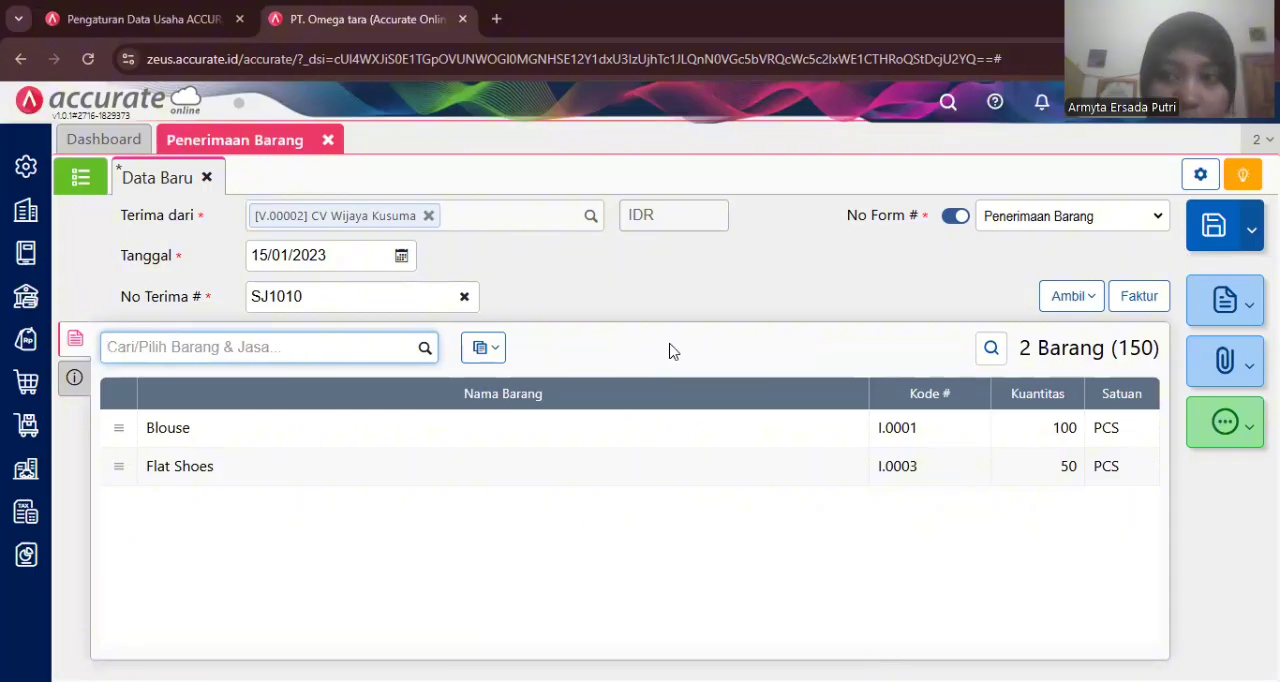
{"action": "left_click", "coordinate": [1200, 244]}
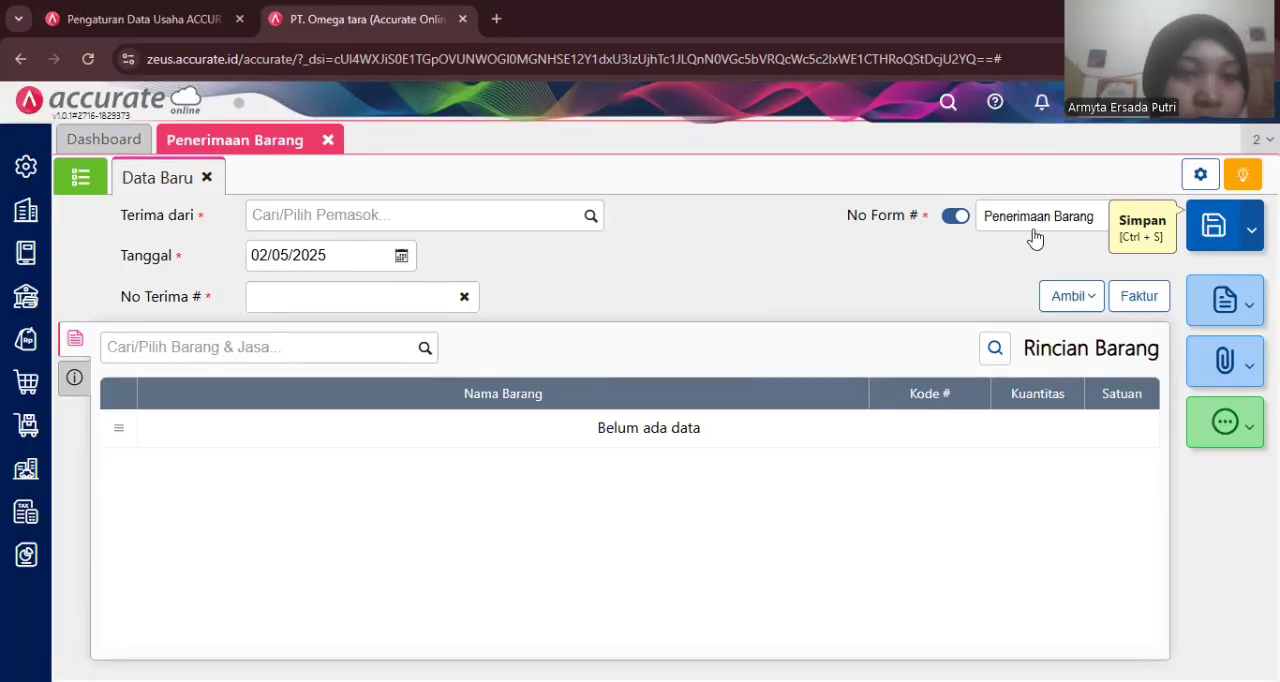
- Close the goods receipt, then enable the Klaim Pemasok feature in the purchase feature preferences and save
{"action": "left_click", "coordinate": [328, 141]}
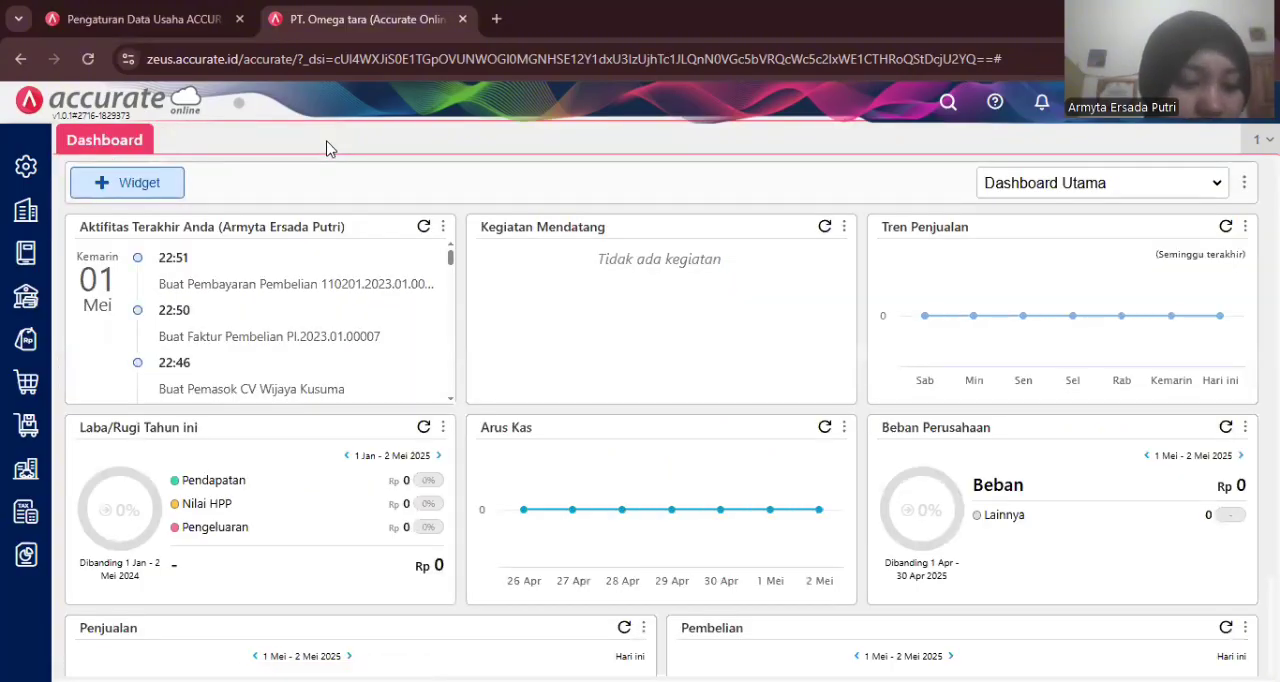
{"action": "left_click", "coordinate": [30, 170]}
{"action": "left_click", "coordinate": [161, 269]}
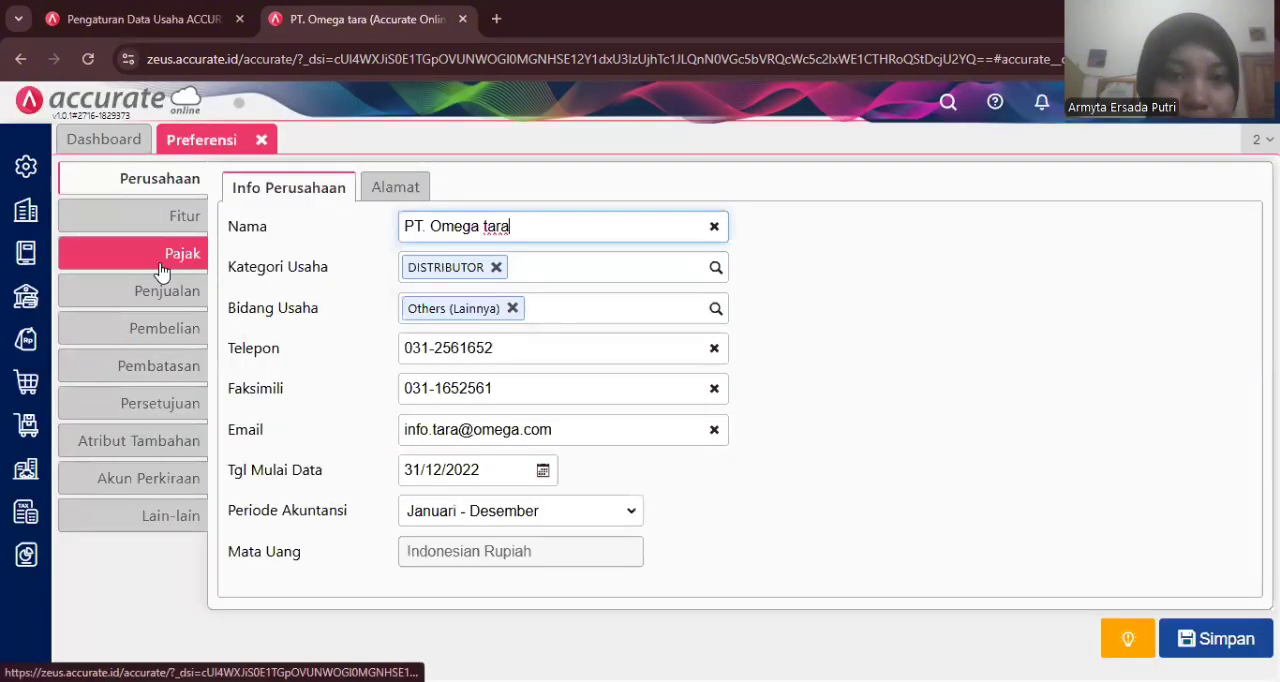
{"action": "left_click", "coordinate": [178, 216]}
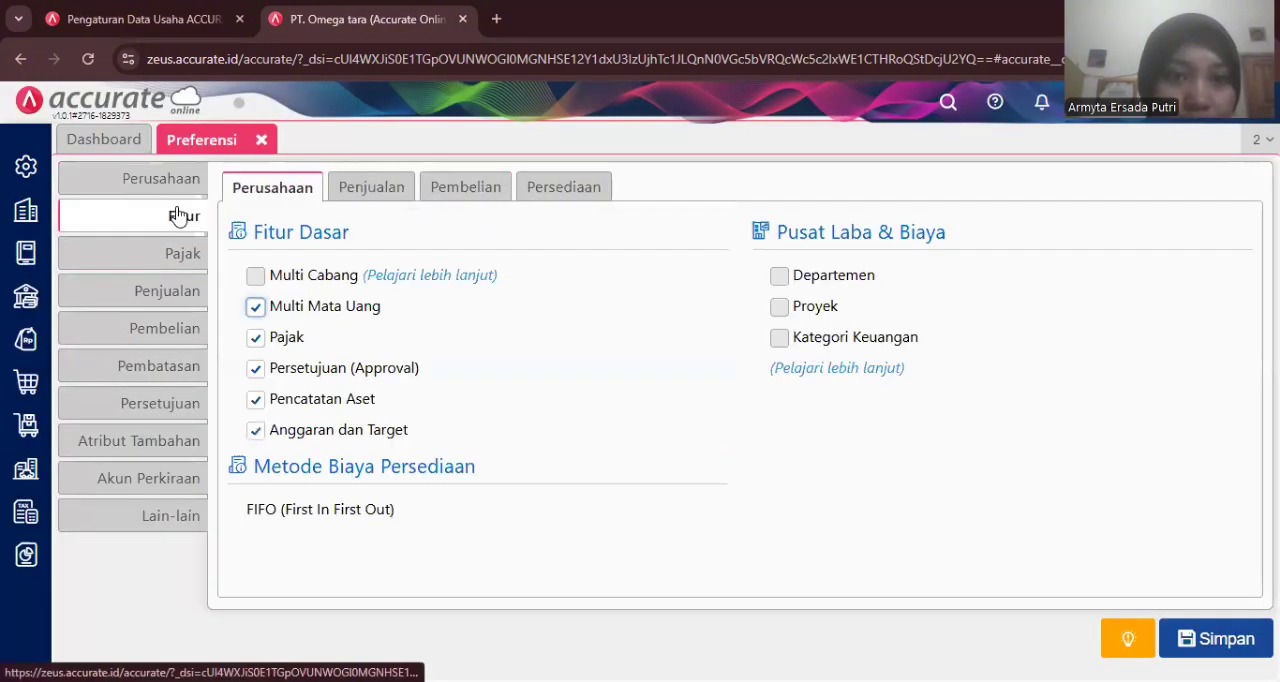
{"action": "left_click", "coordinate": [458, 190]}
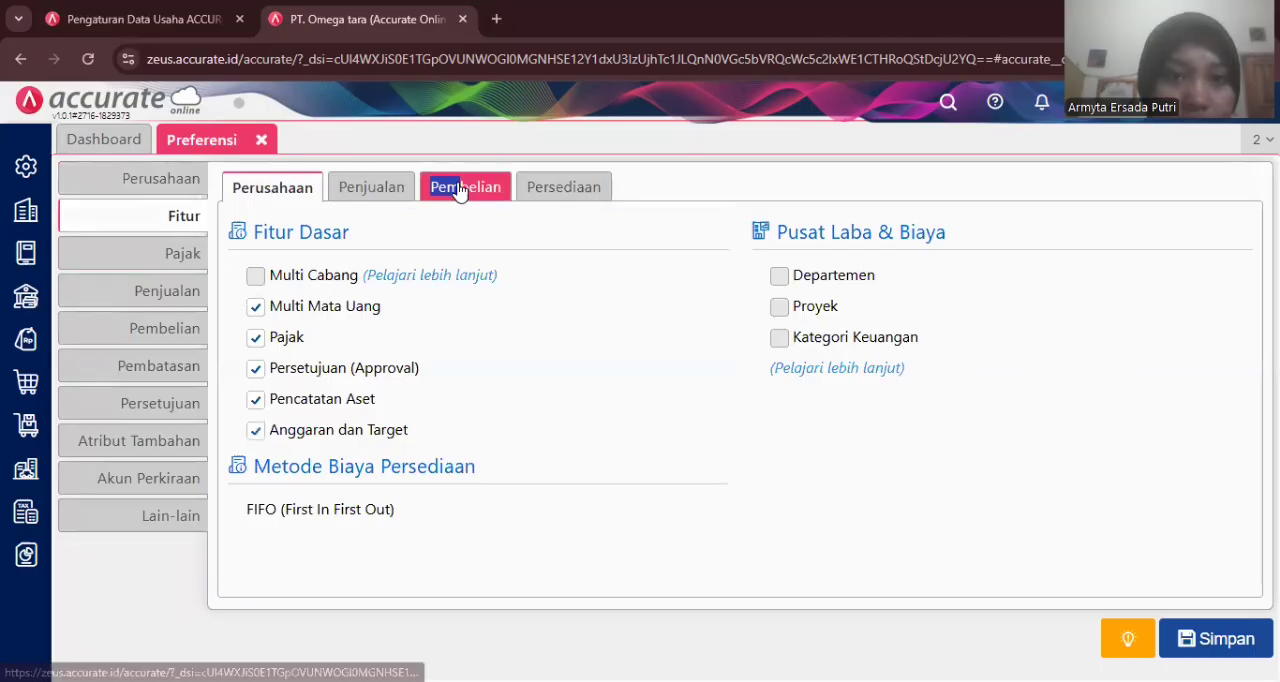
{"action": "left_click", "coordinate": [255, 307]}
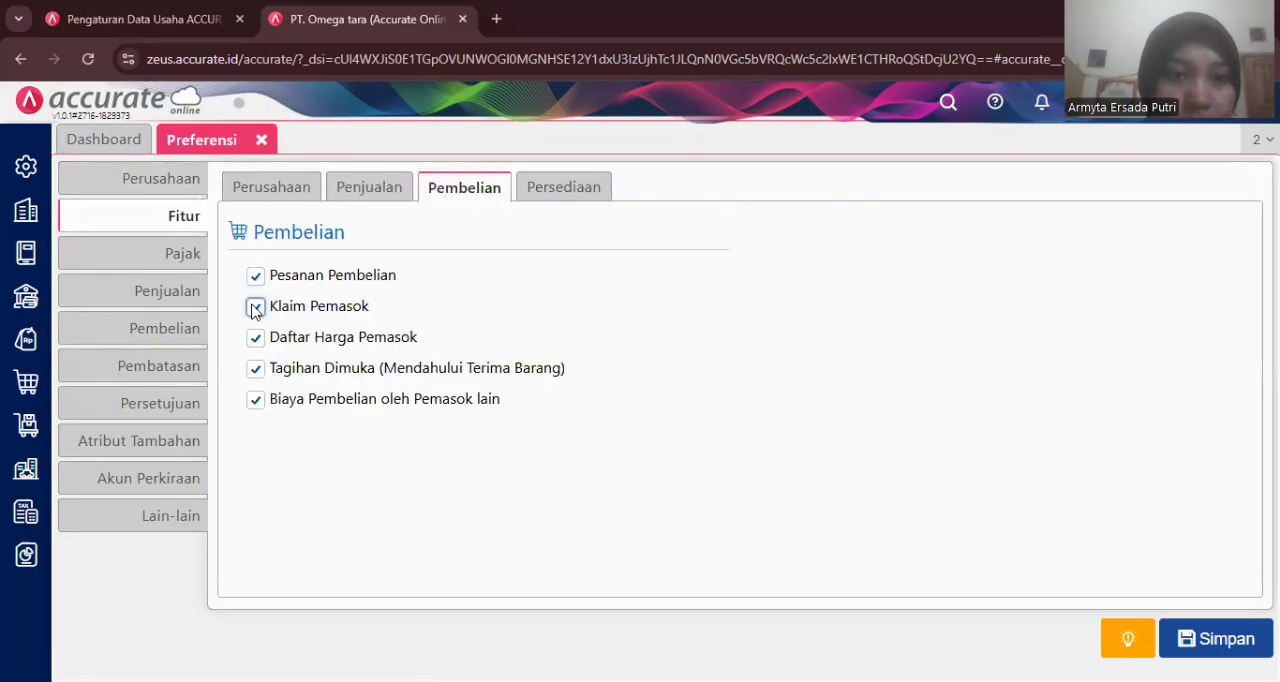
{"action": "left_click", "coordinate": [1200, 638]}
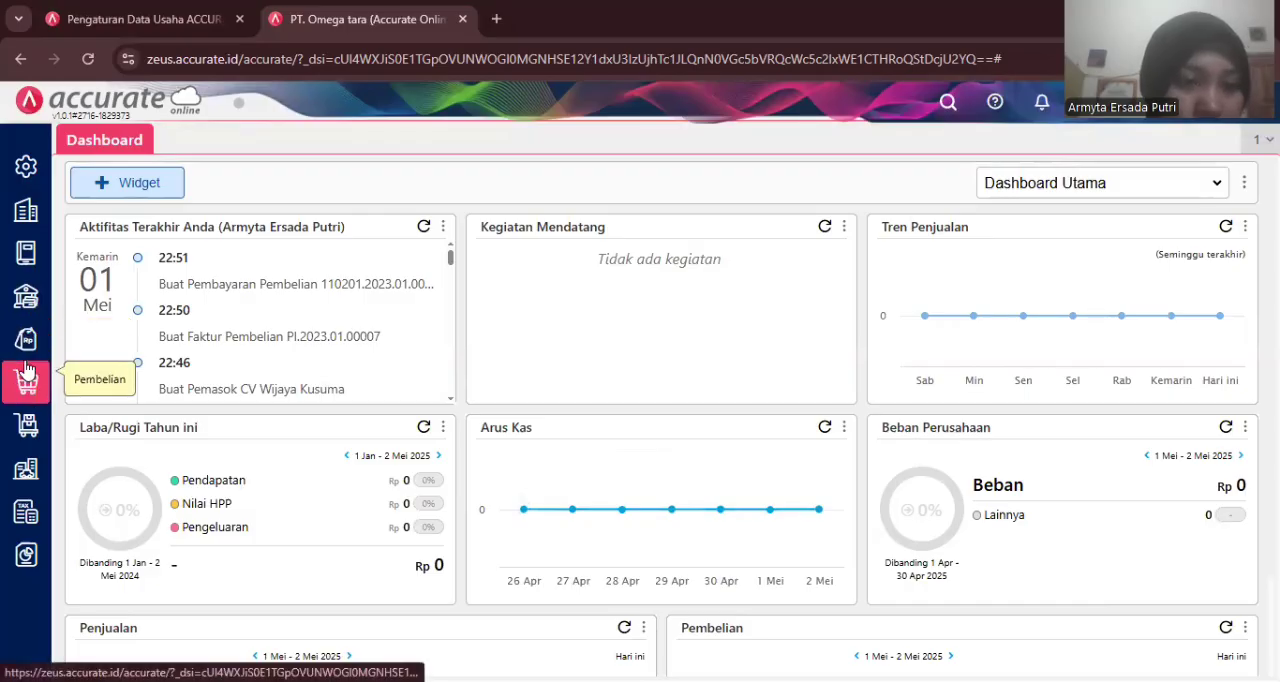
- Start a new supplier claim (Klaim Pemasok) of type Kirim Barang for supplier Pemasok Umum
{"action": "left_click", "coordinate": [364, 486]}
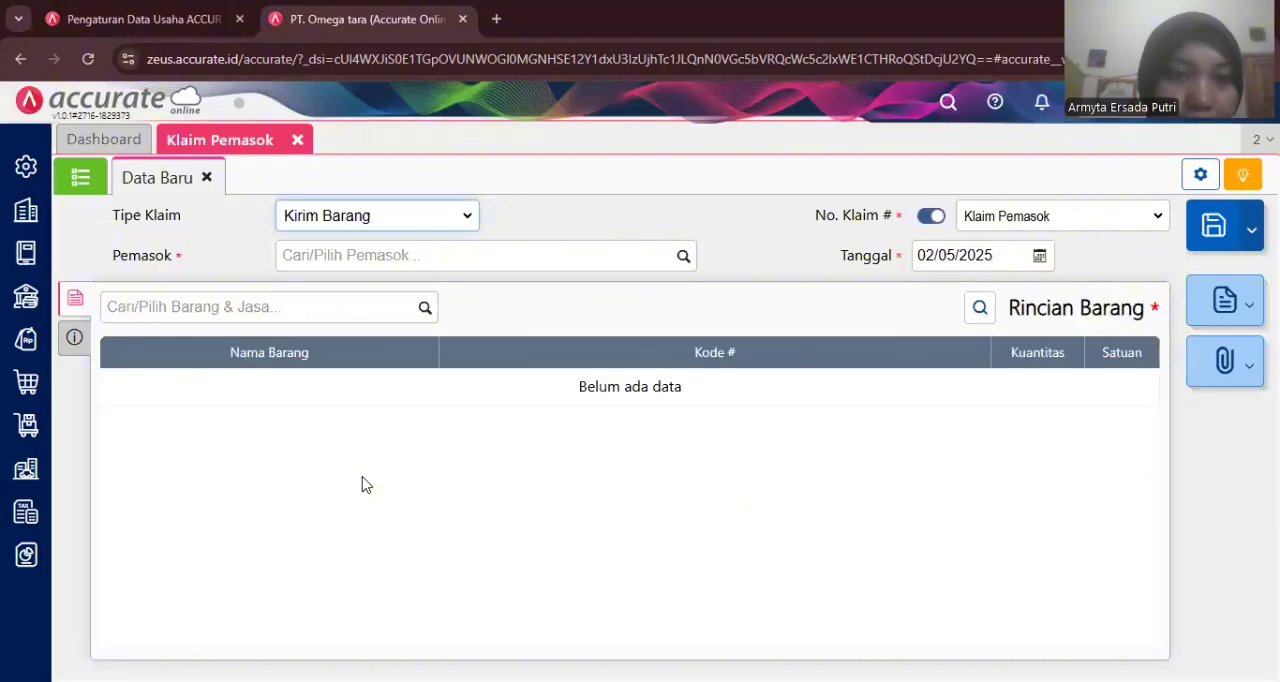
{"action": "left_click", "coordinate": [467, 219]}
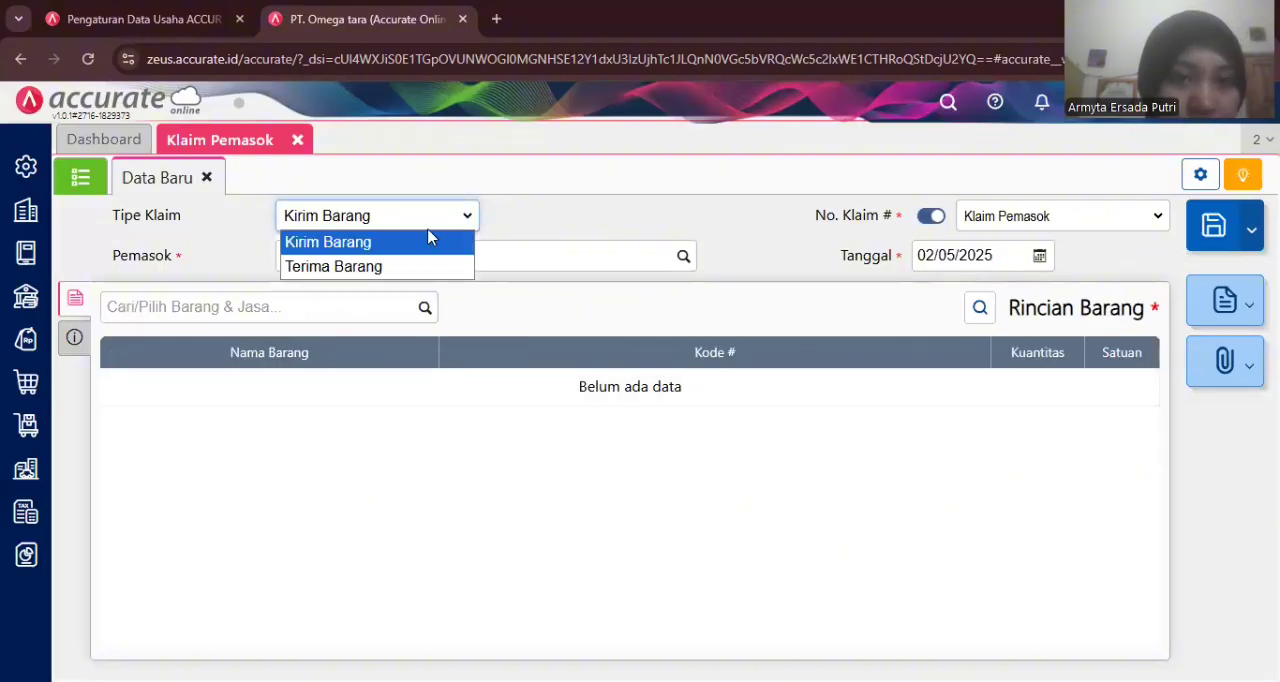
{"action": "left_click", "coordinate": [430, 242]}
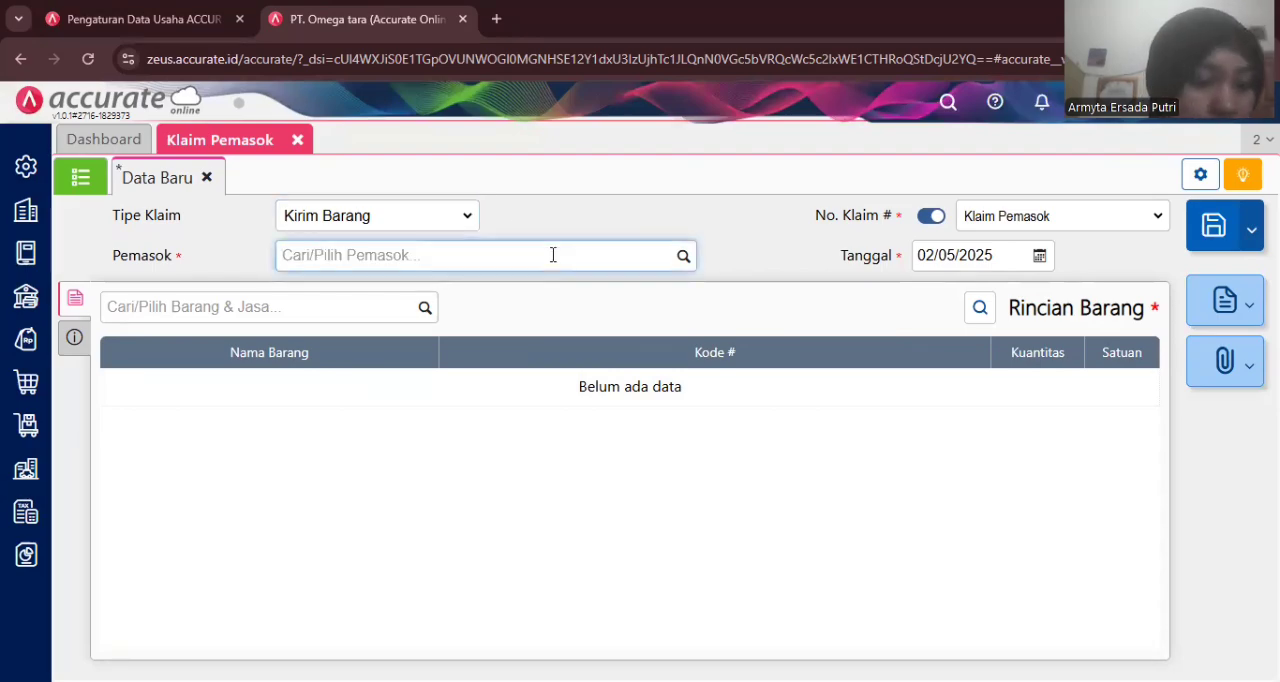
{"action": "type", "text": "um"}
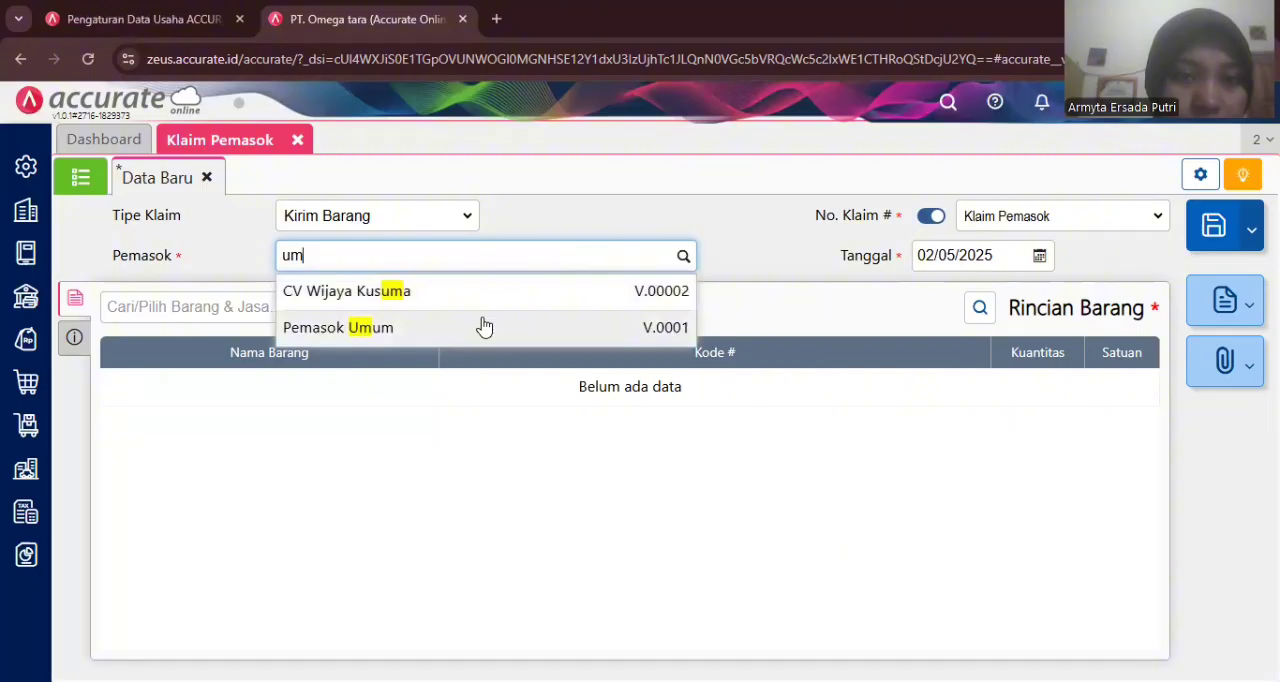
{"action": "left_click", "coordinate": [484, 327]}
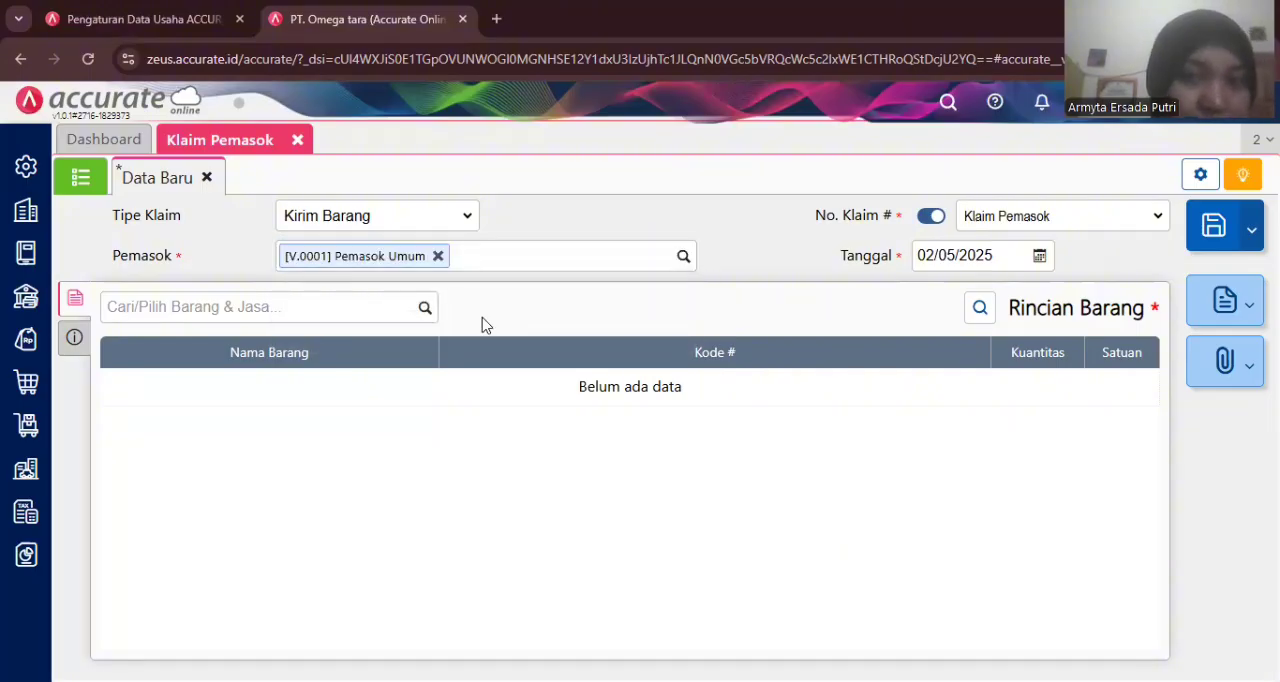
- Set the supplier claim date to 16/01/2023
{"action": "left_click", "coordinate": [972, 252]}
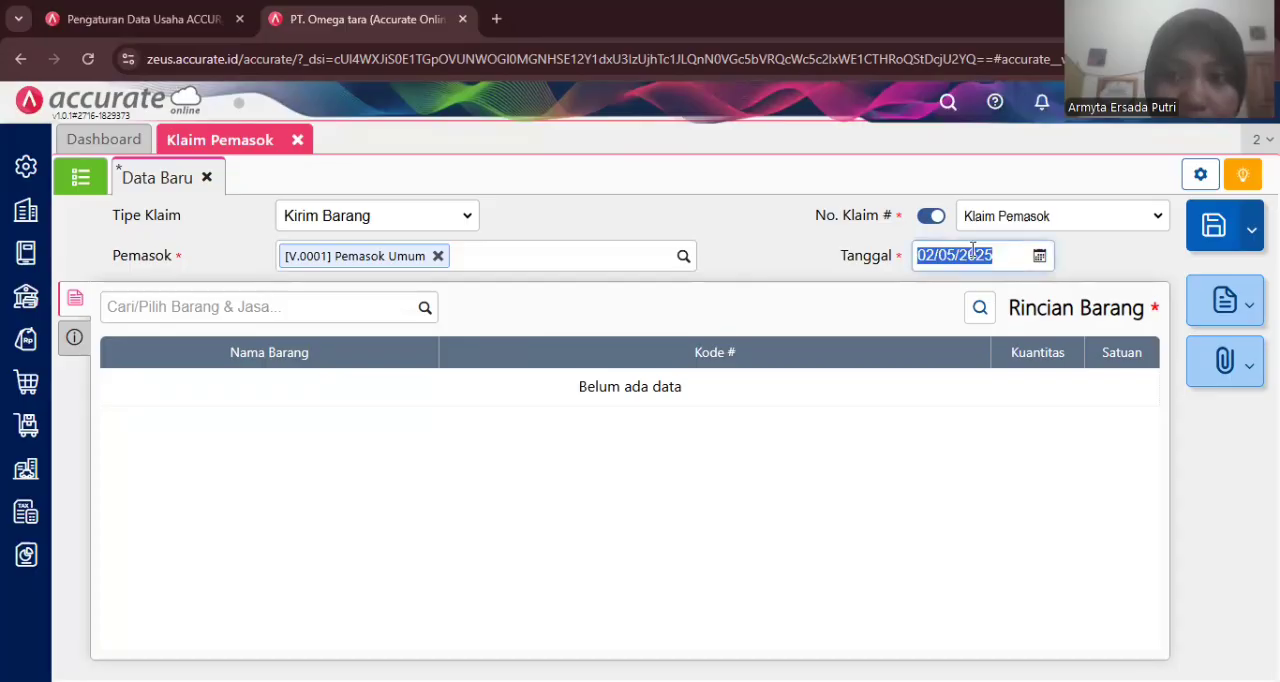
{"action": "type", "text": "16/"}
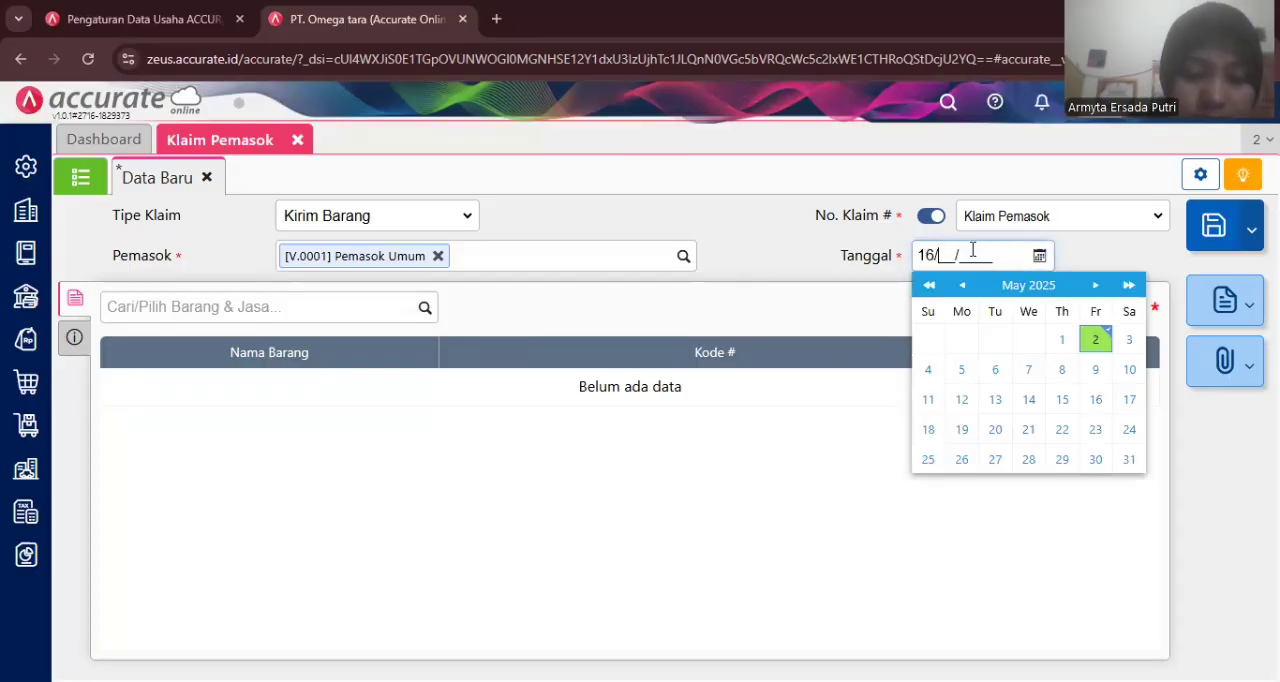
{"action": "type", "text": "01/2023"}
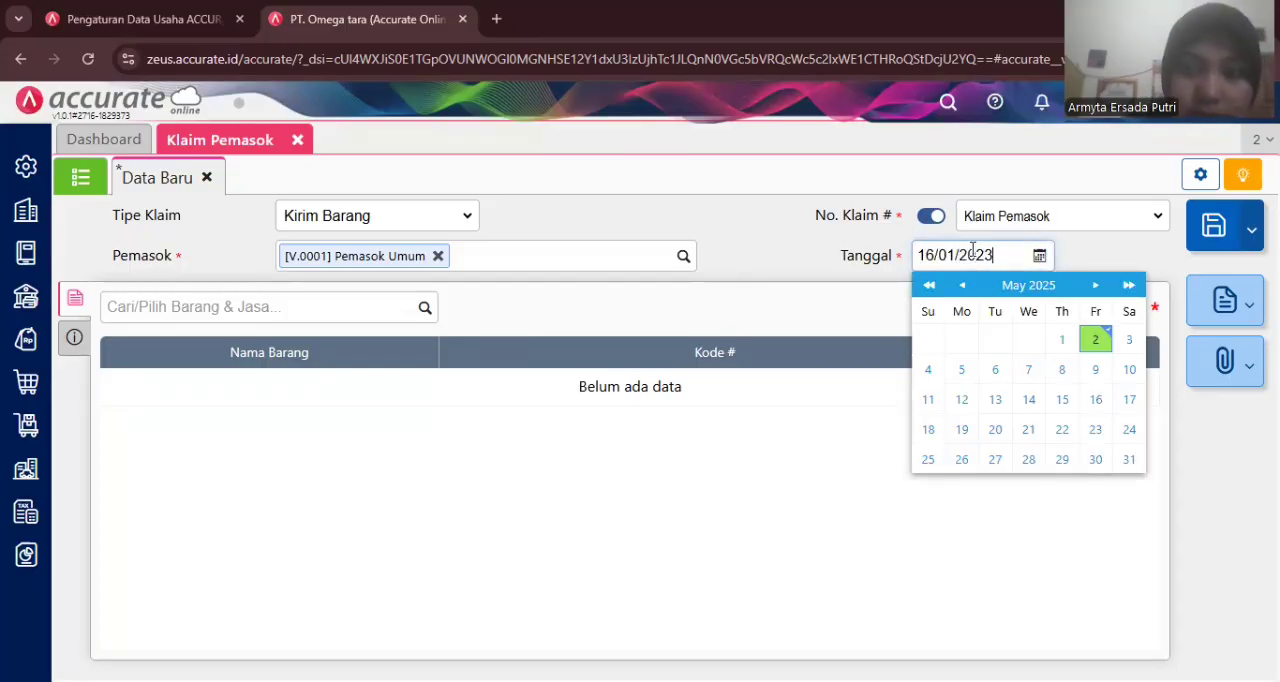
{"action": "left_click", "coordinate": [765, 266]}
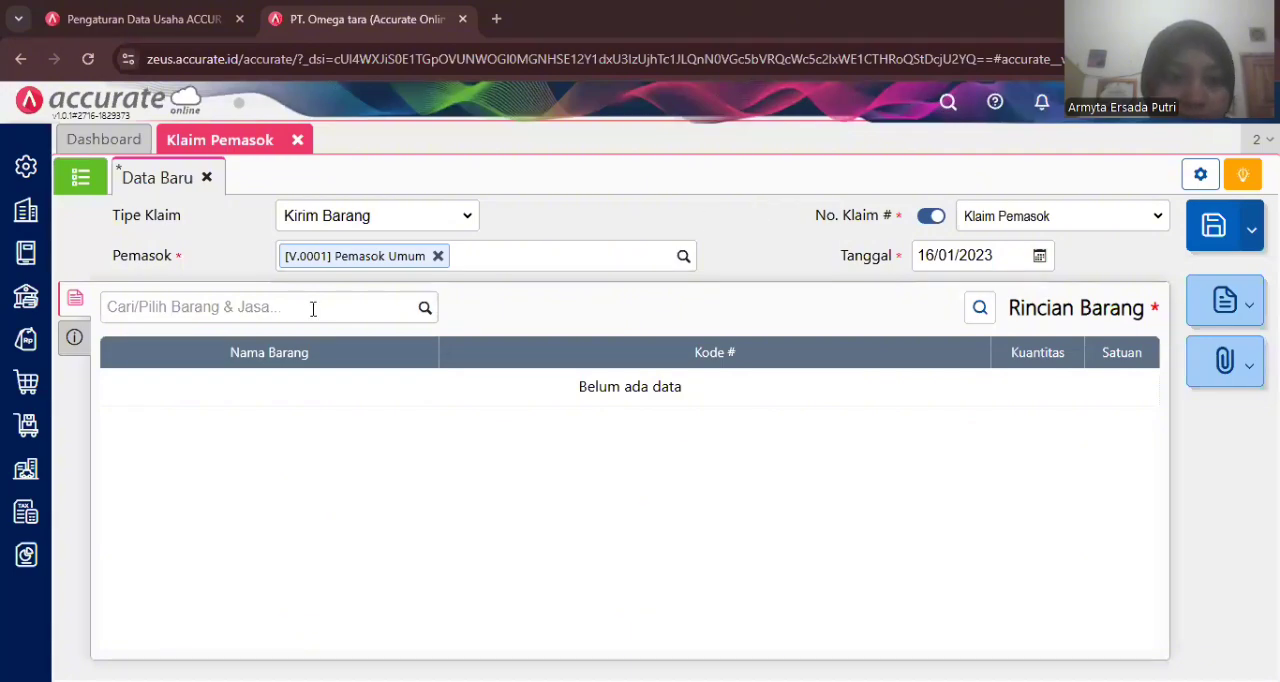
- Add T-Shirt to the claim items with quantity 1, taking it from the Store warehouse
{"action": "left_click", "coordinate": [424, 310]}
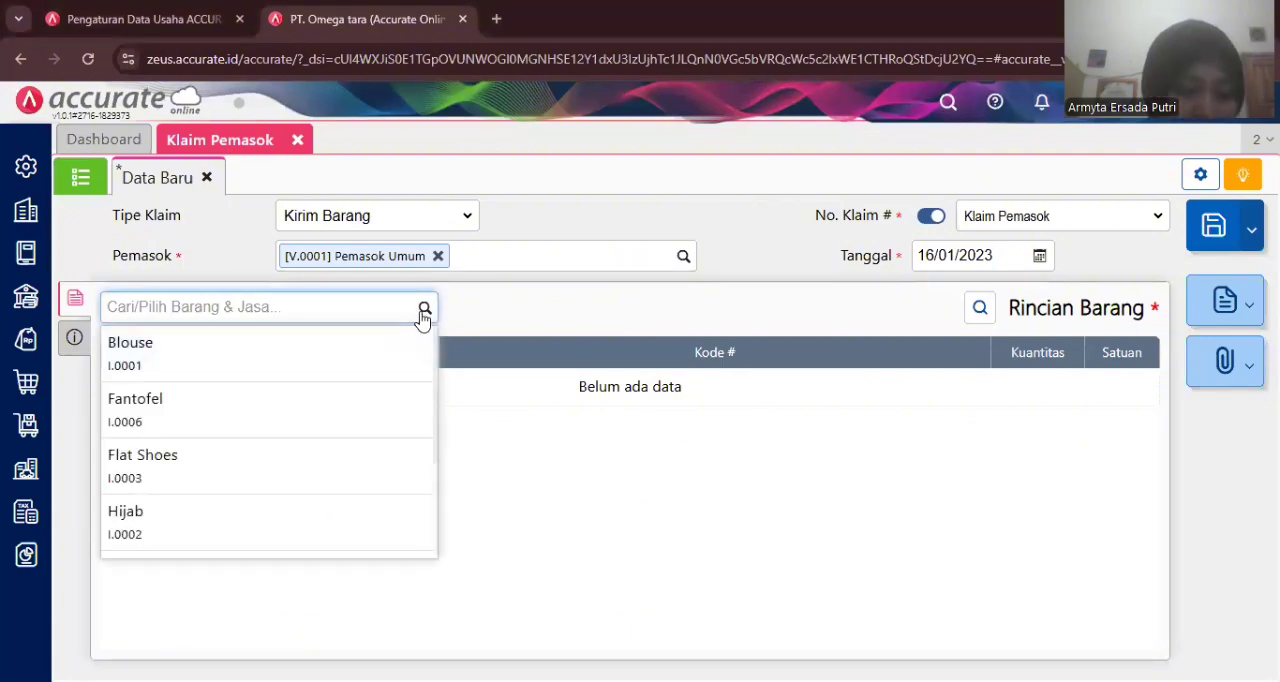
{"action": "scroll", "coordinate": [262, 505], "scroll_direction": "down", "scroll_amount": 2}
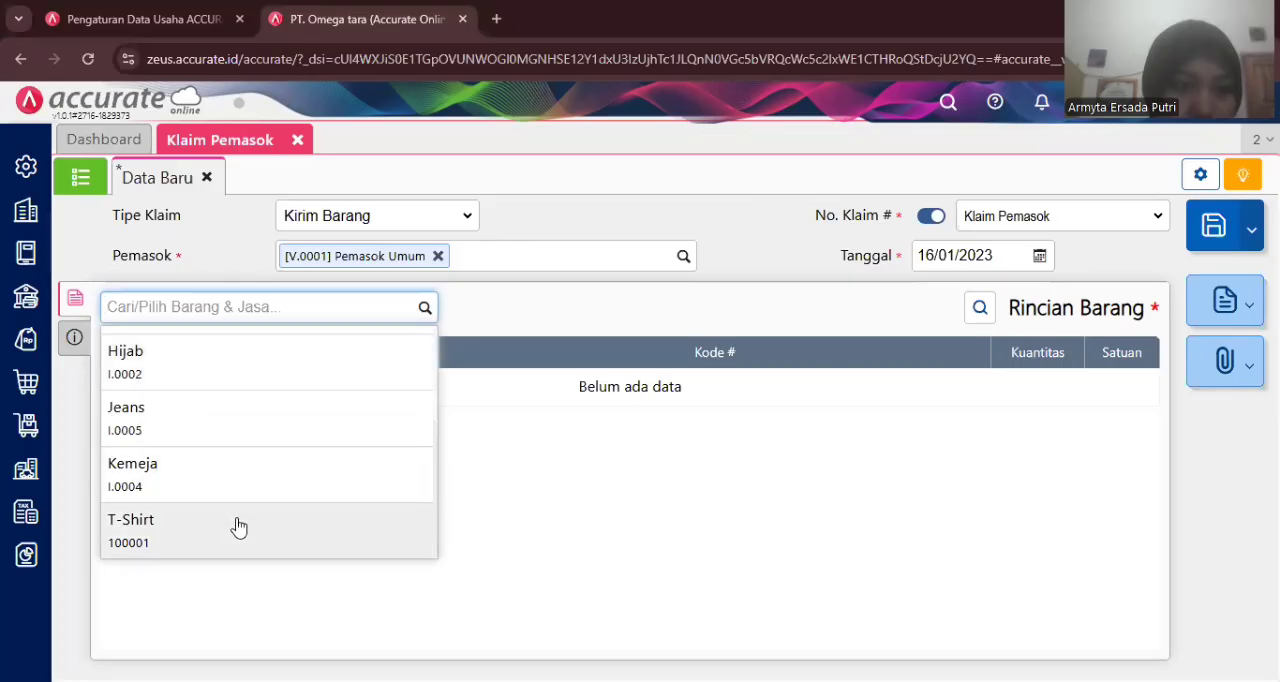
{"action": "left_click", "coordinate": [238, 526]}
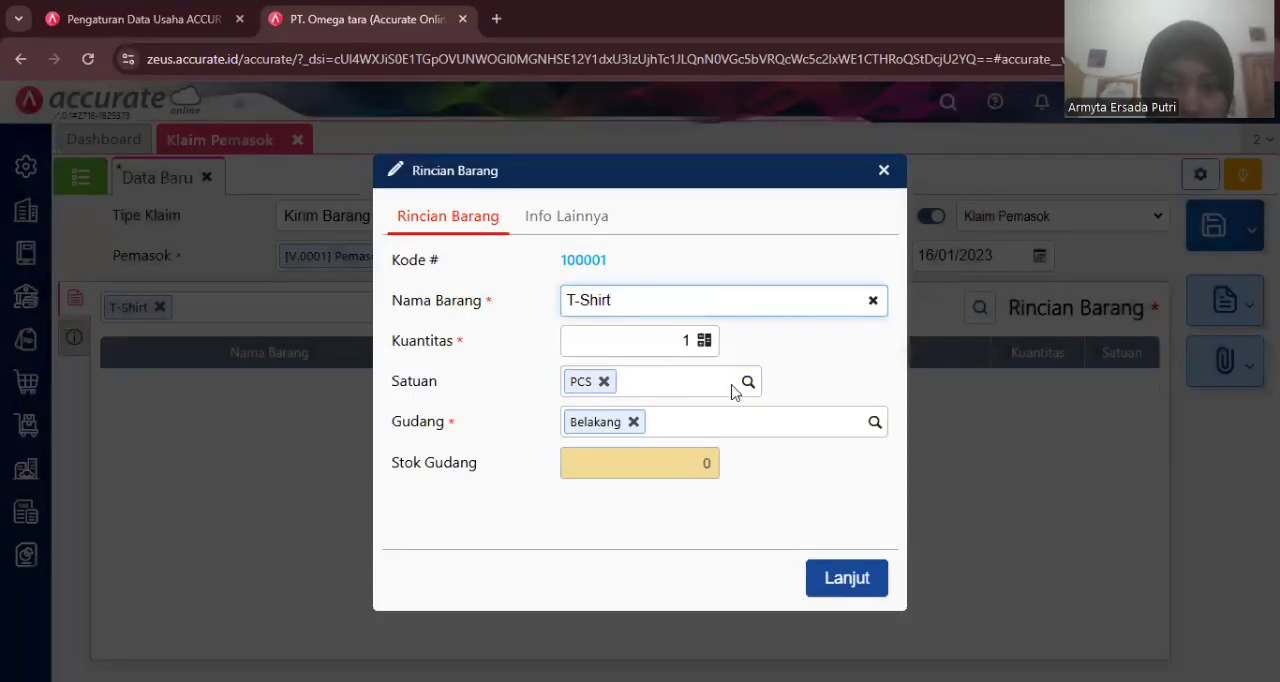
{"action": "left_click", "coordinate": [633, 424]}
{"action": "left_click", "coordinate": [633, 424]}
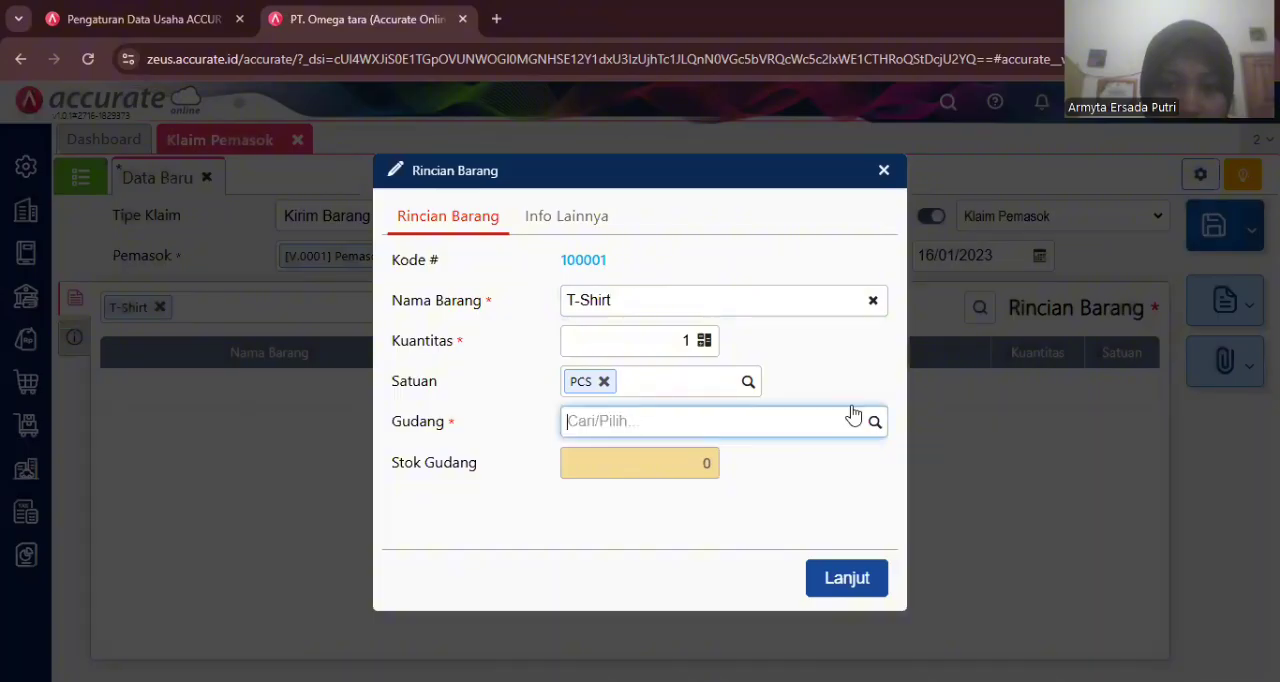
{"action": "left_click", "coordinate": [876, 426]}
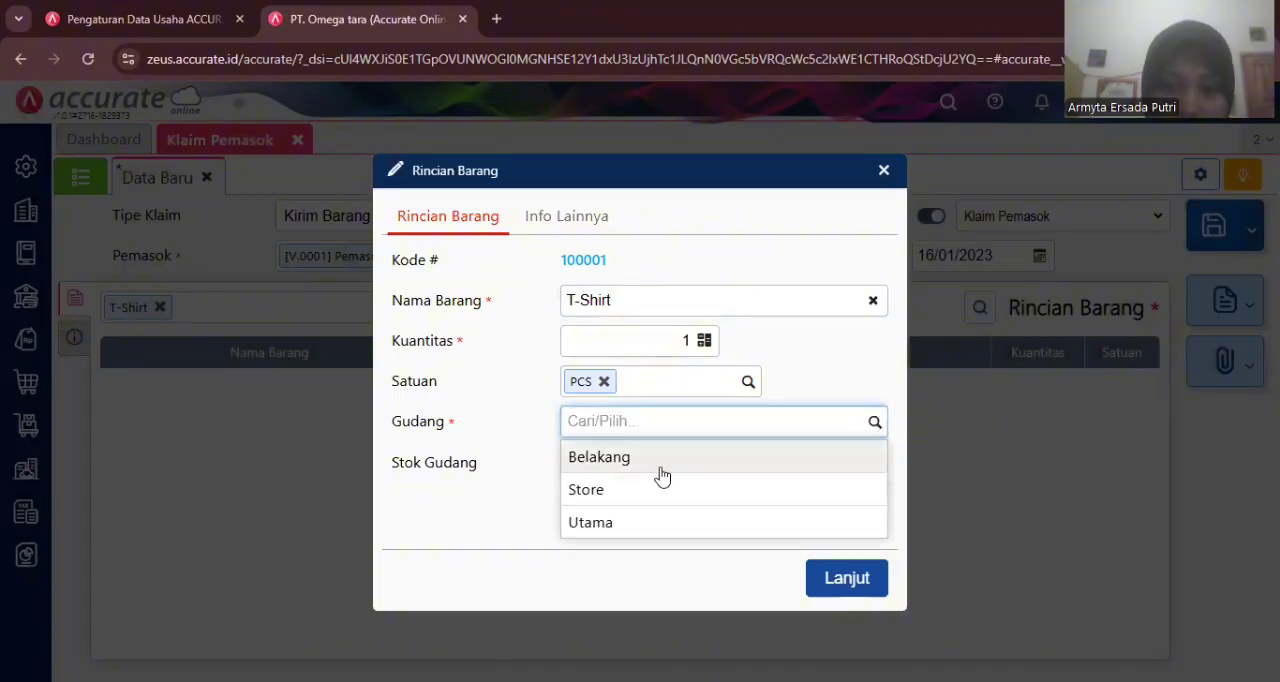
{"action": "left_click", "coordinate": [634, 498]}
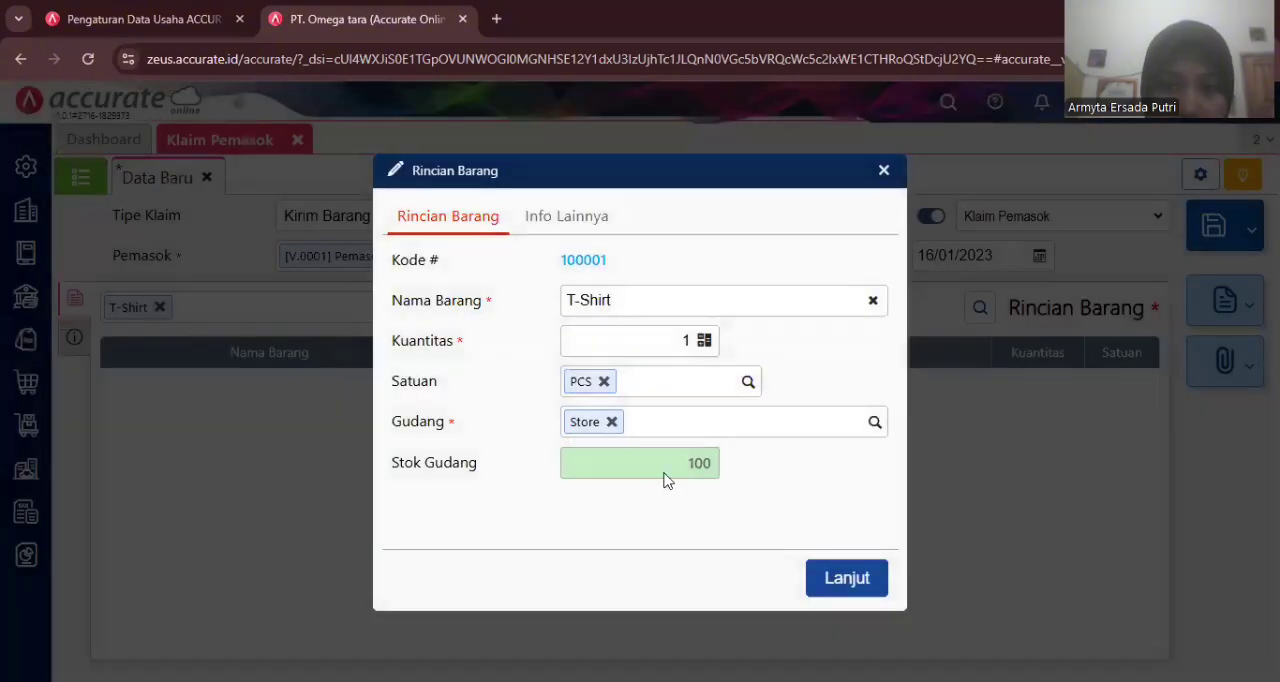
{"action": "left_click", "coordinate": [840, 582]}
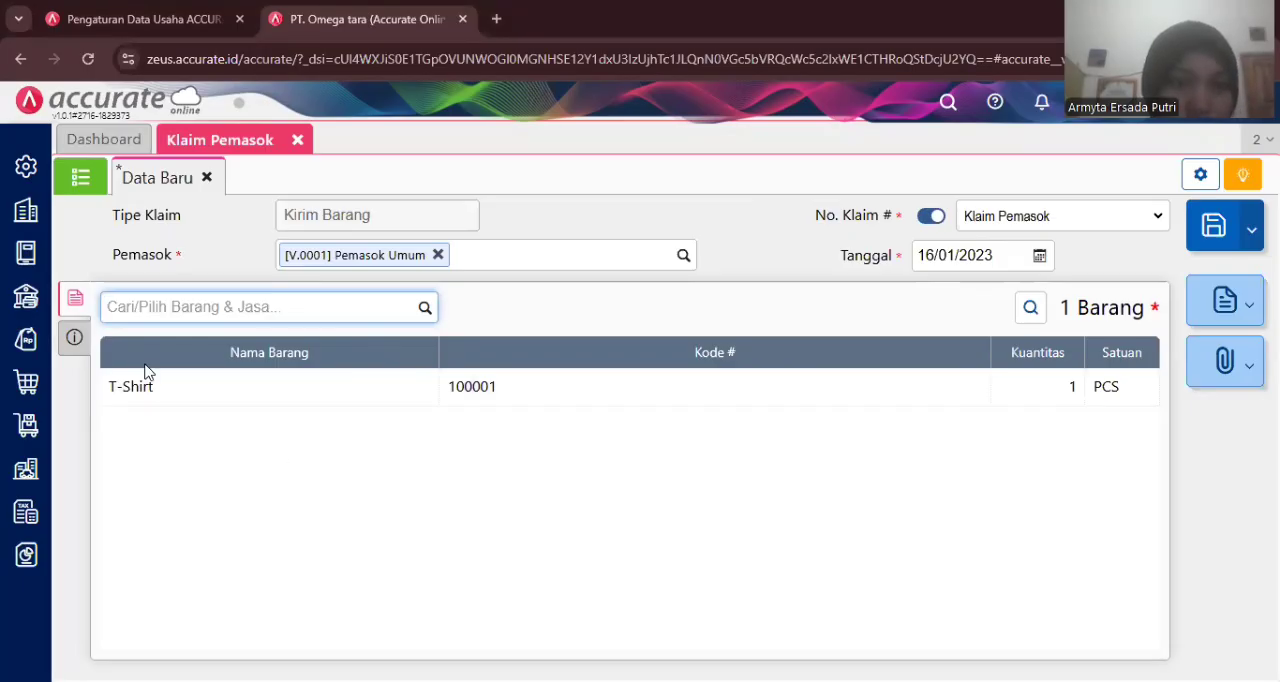
- Check the claim's other info section, return to the item list, and save the supplier claim
{"action": "left_click", "coordinate": [77, 341]}
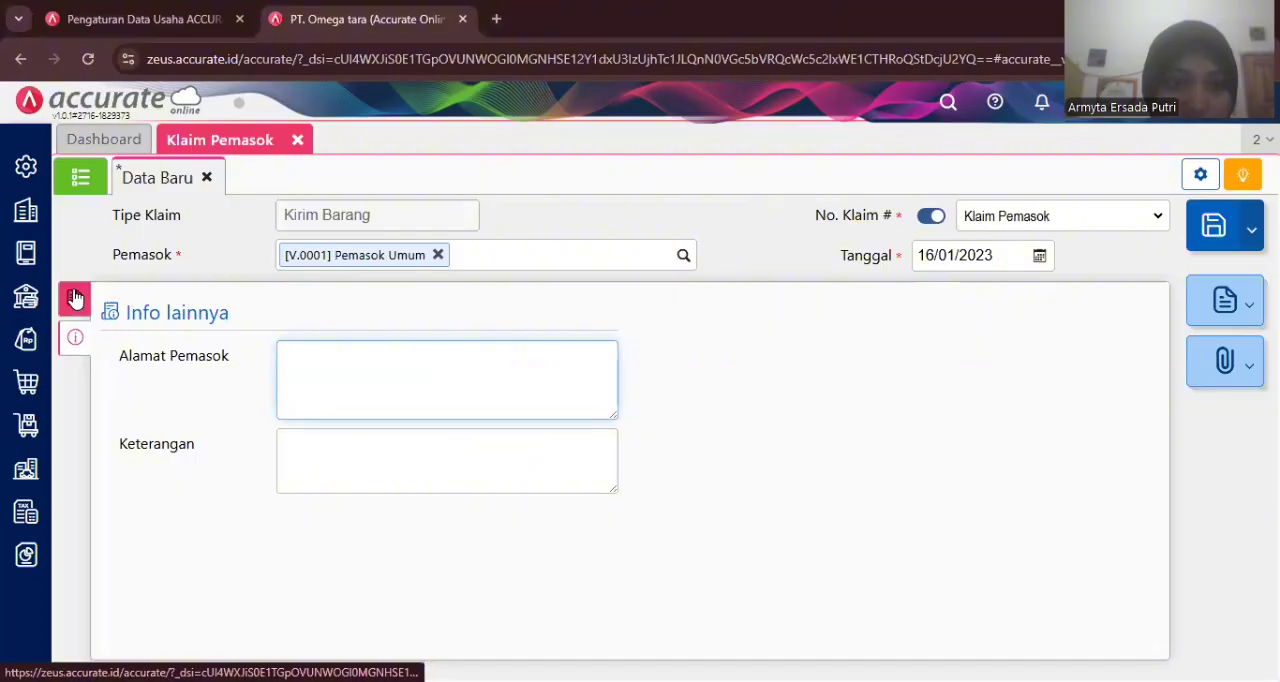
{"action": "left_click", "coordinate": [74, 297]}
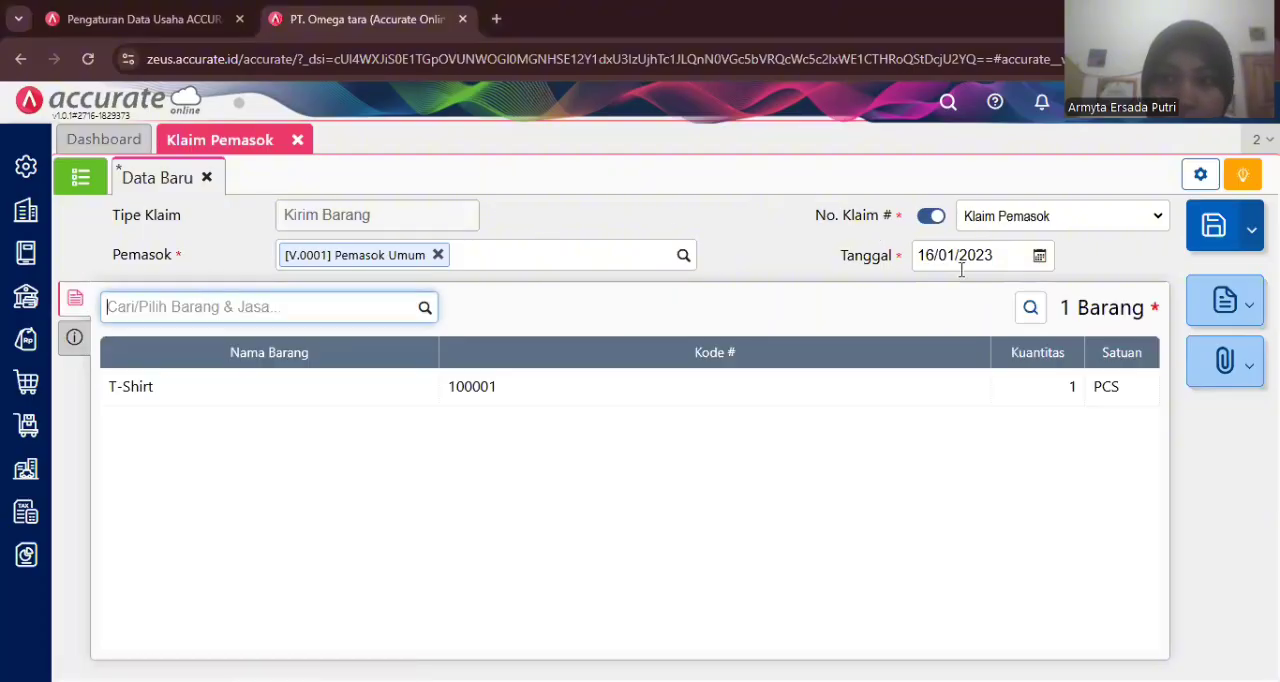
{"action": "left_click", "coordinate": [1205, 238]}
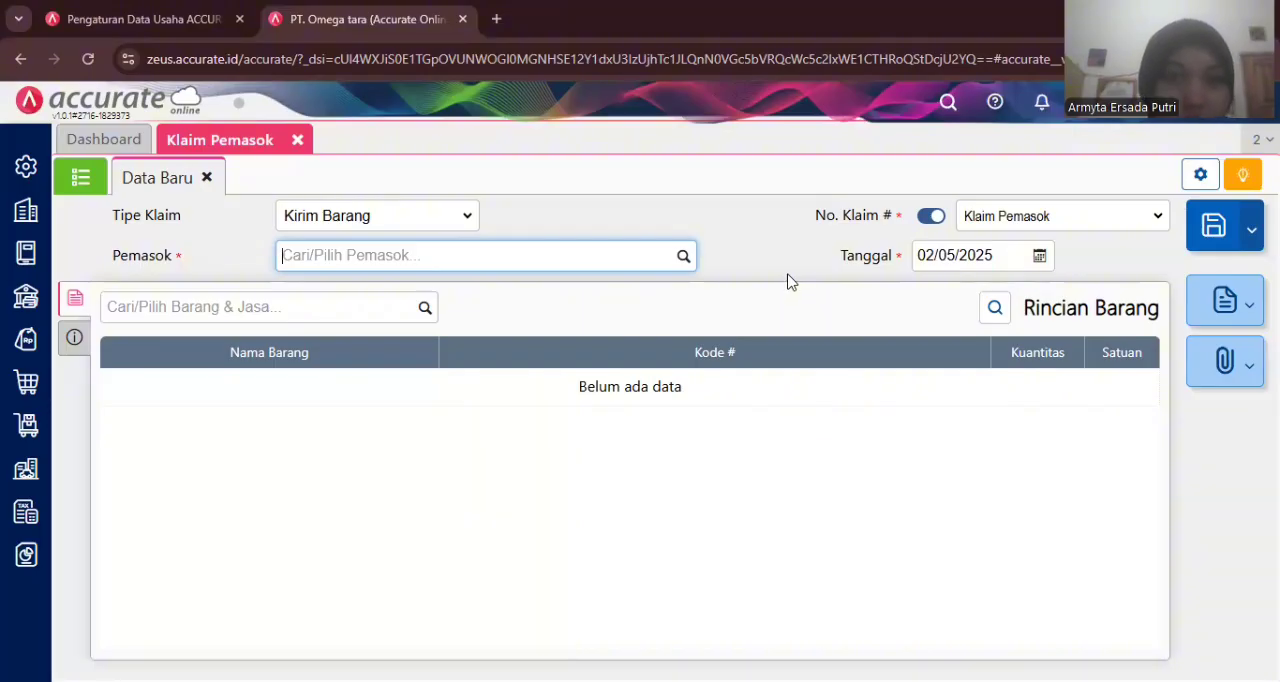
- Examine the default account settings in the preferences, including the inventory accounts used for supplier claims
{"action": "left_click", "coordinate": [298, 142]}
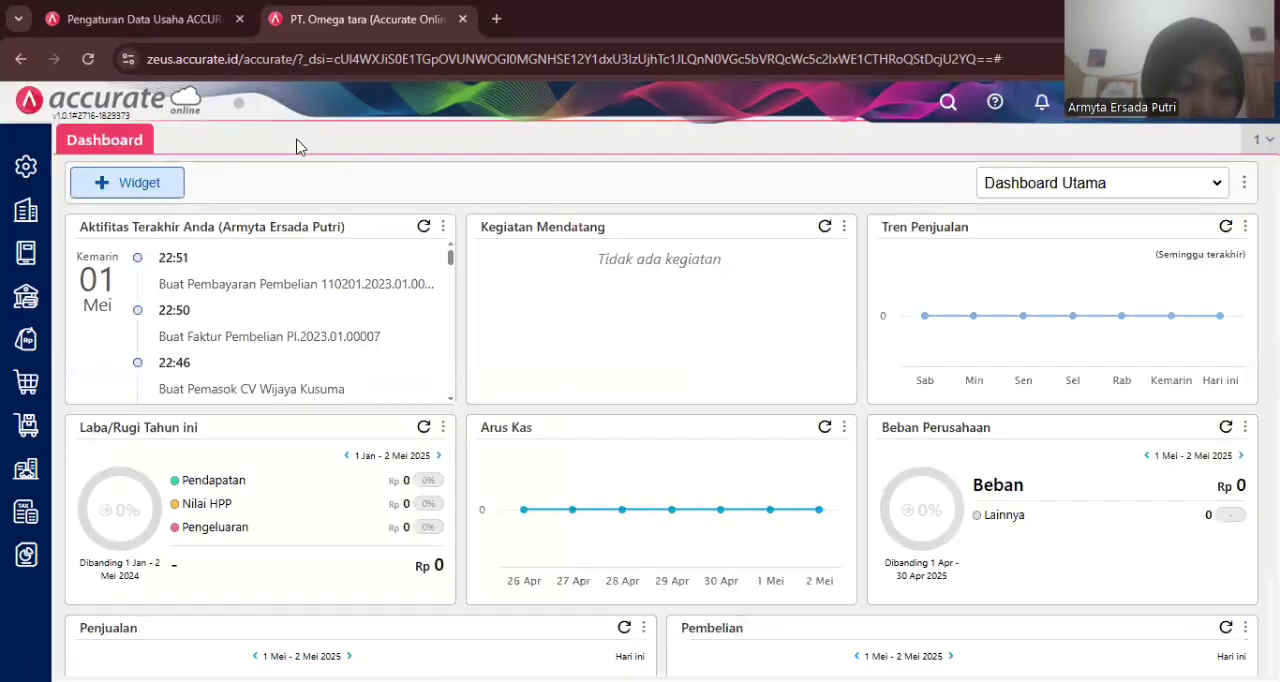
{"action": "mouse_move", "coordinate": [30, 172]}
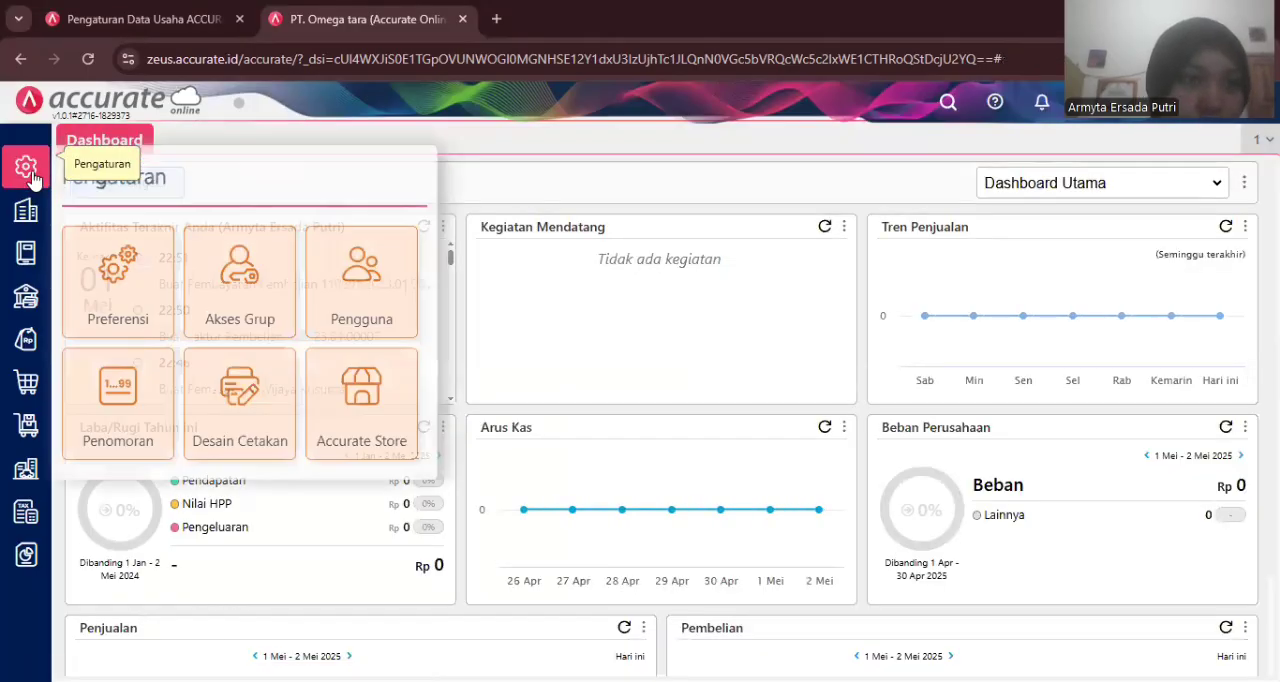
{"action": "left_click", "coordinate": [148, 282]}
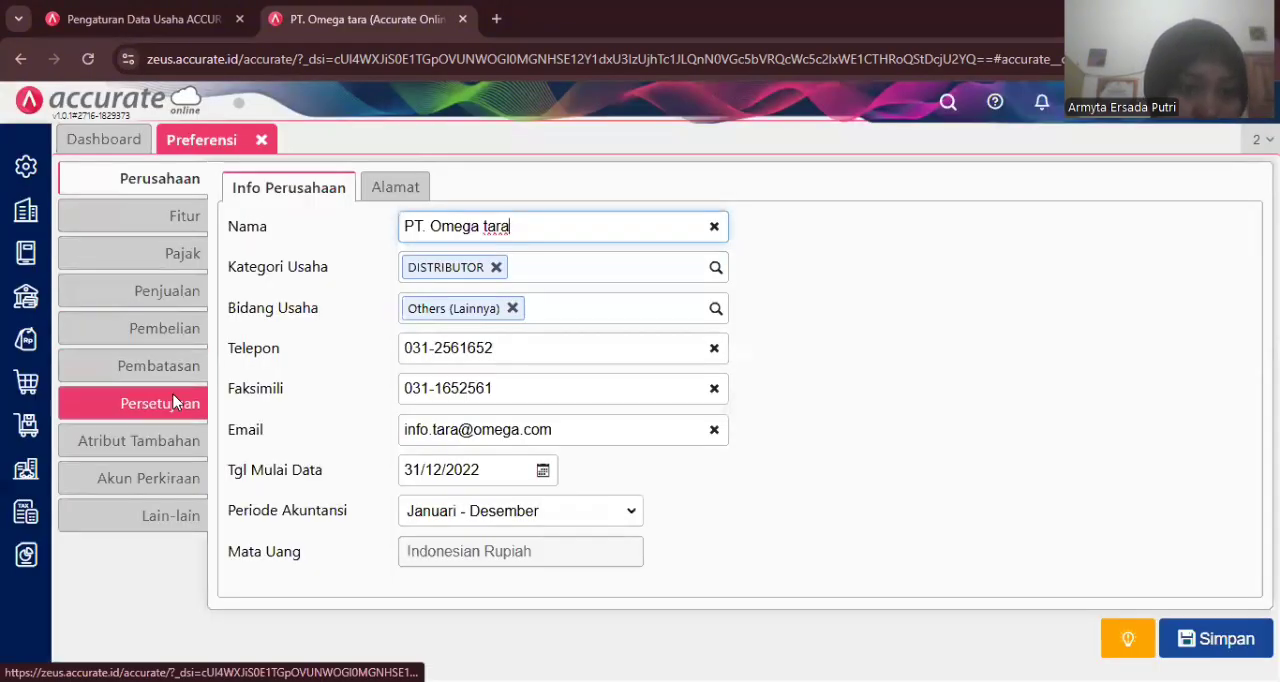
{"action": "left_click", "coordinate": [160, 479]}
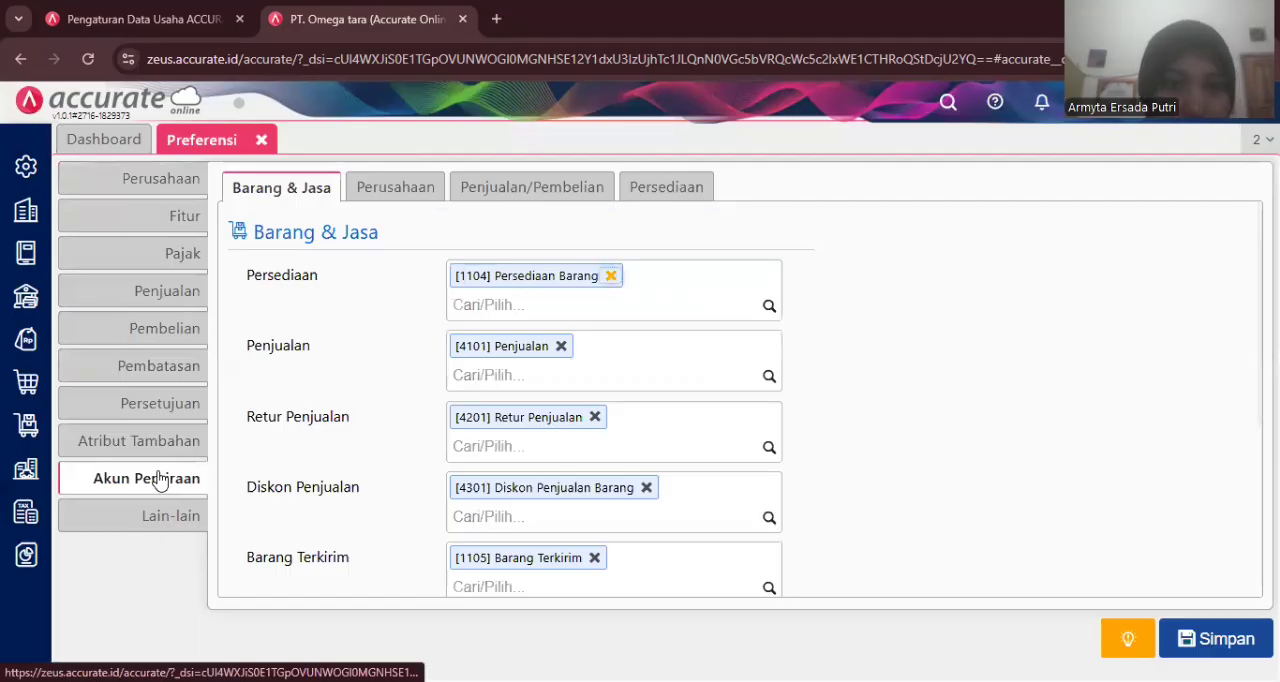
{"action": "left_click", "coordinate": [543, 199]}
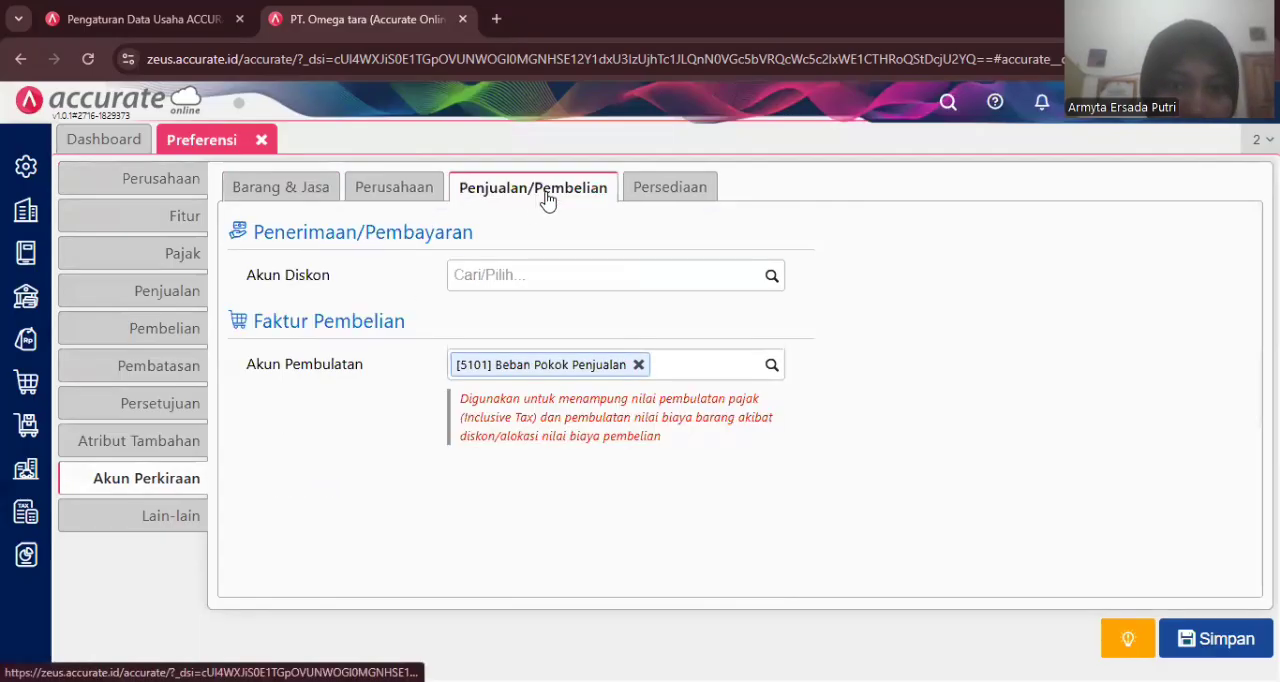
{"action": "left_click", "coordinate": [629, 197]}
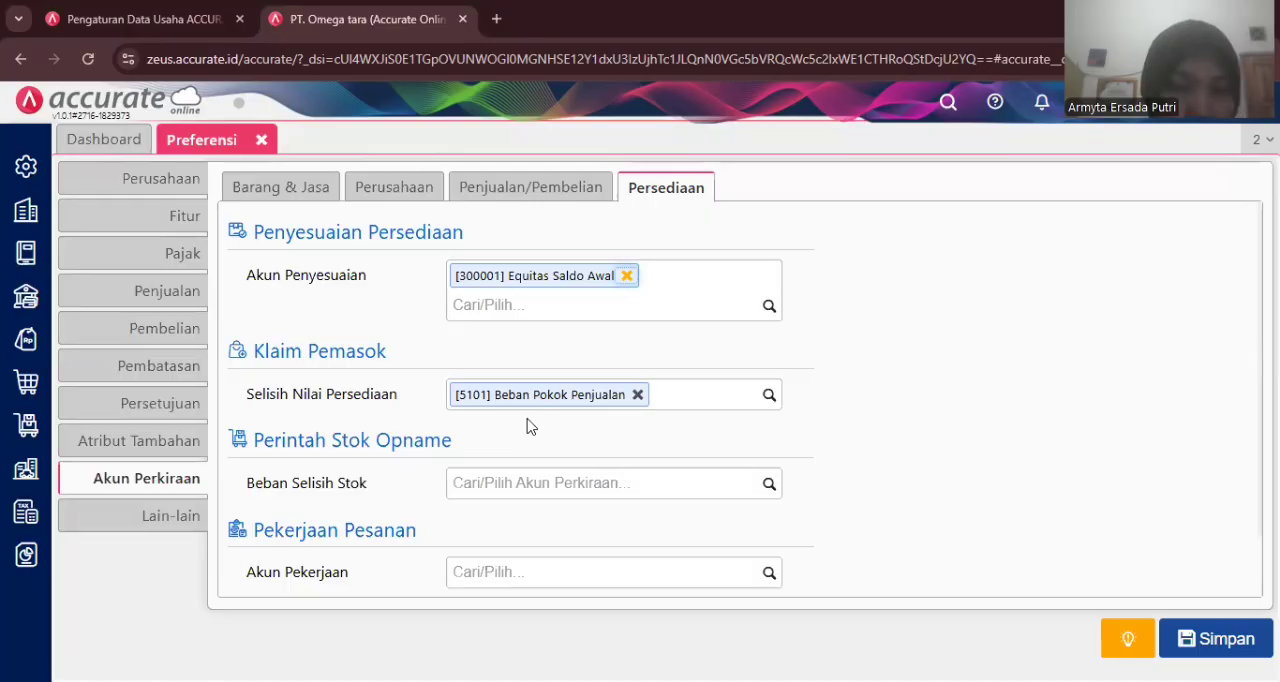
{"action": "left_click", "coordinate": [260, 142]}
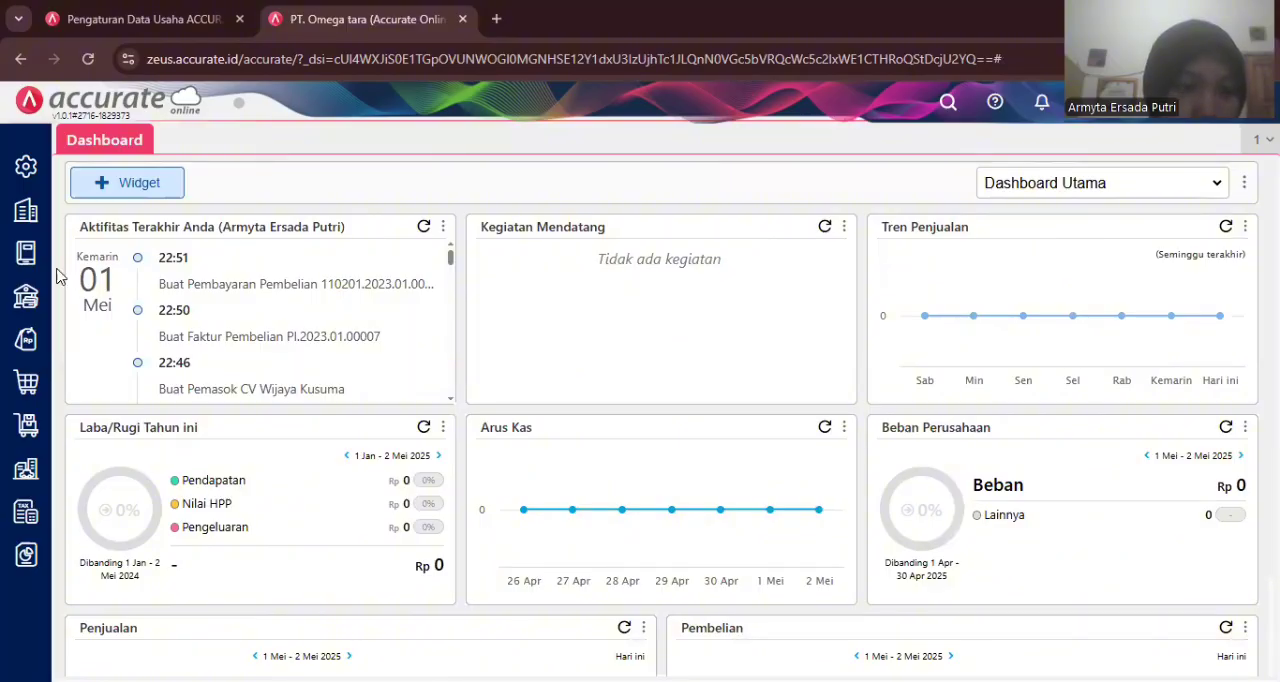
- Start a new supplier claim of type Terima Barang, copying the items from claim VCL.2023.01.00001
{"action": "left_click", "coordinate": [27, 379]}
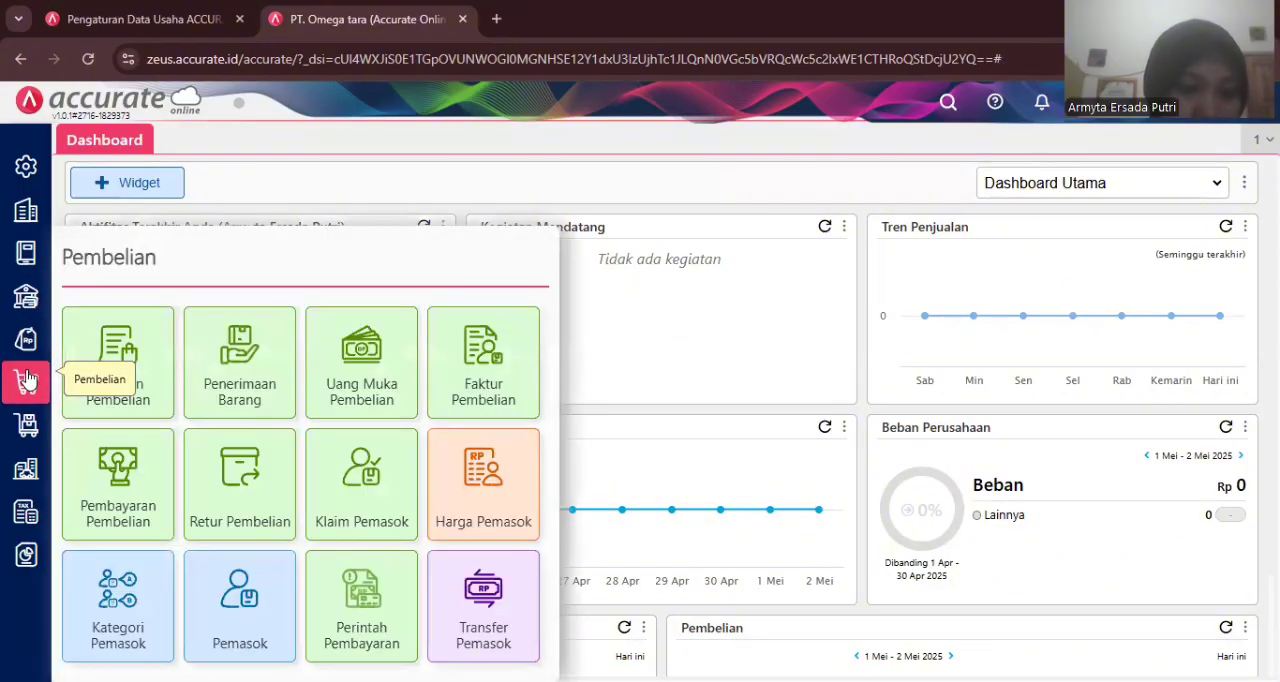
{"action": "left_click", "coordinate": [386, 484]}
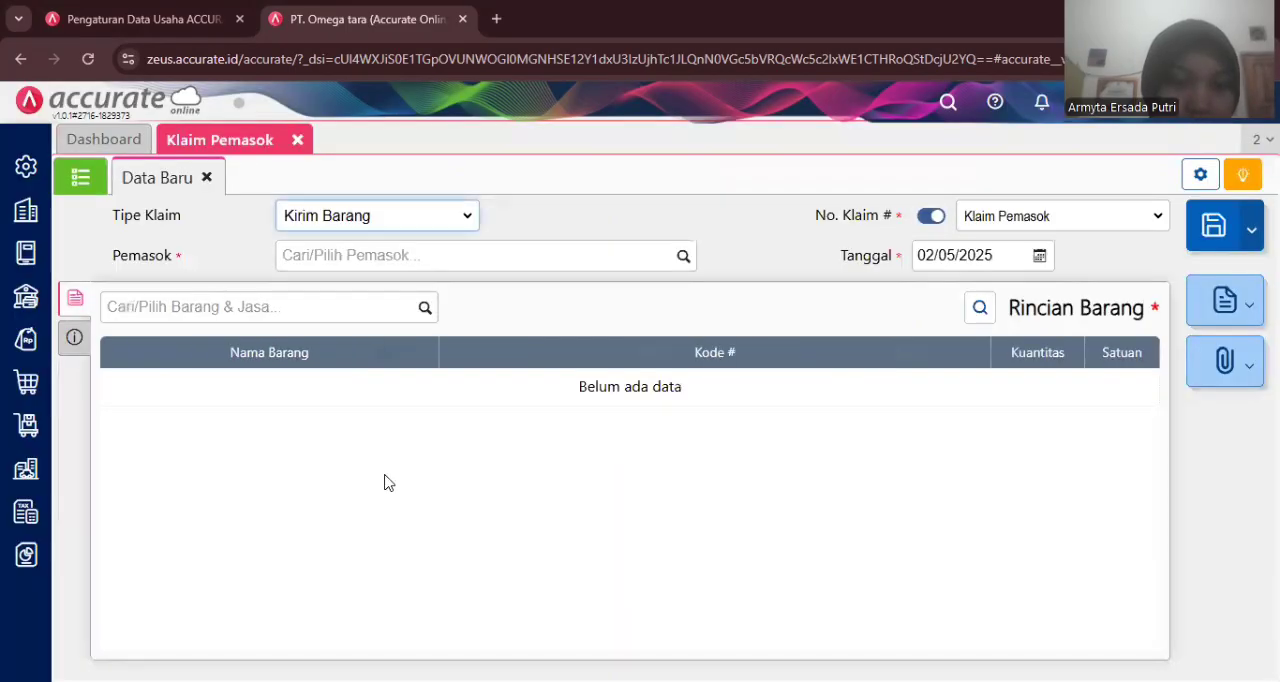
{"action": "left_click", "coordinate": [468, 222]}
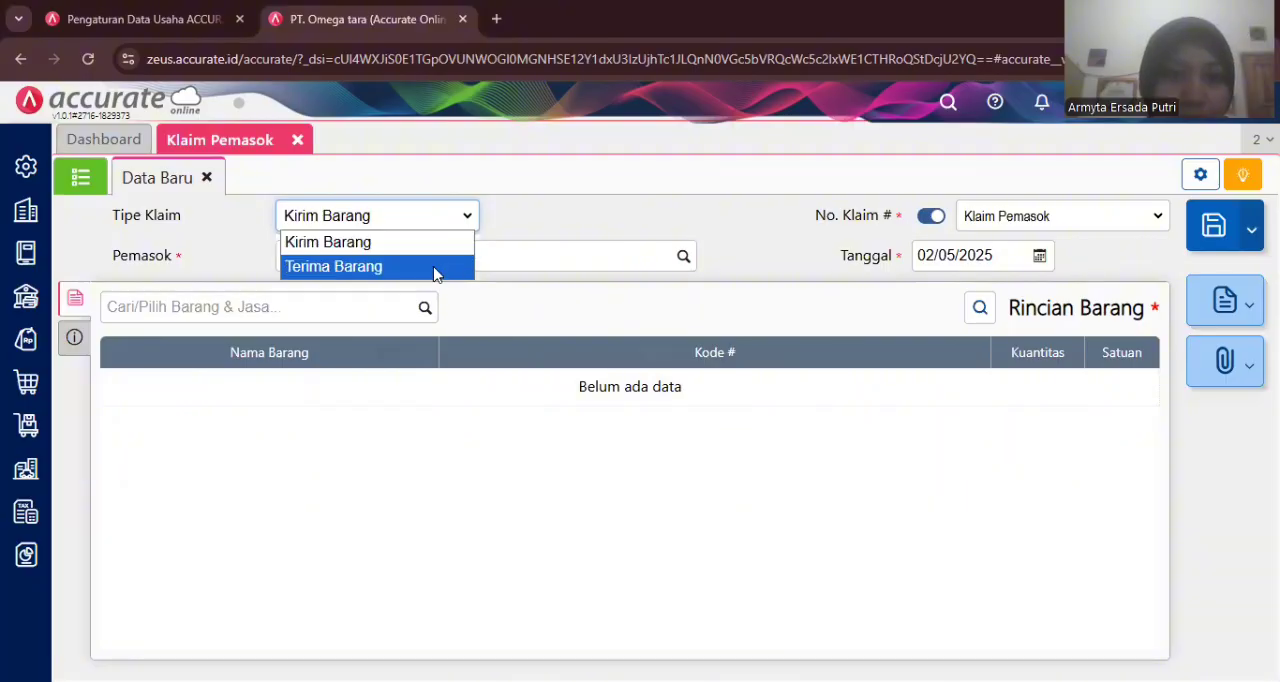
{"action": "left_click", "coordinate": [435, 267]}
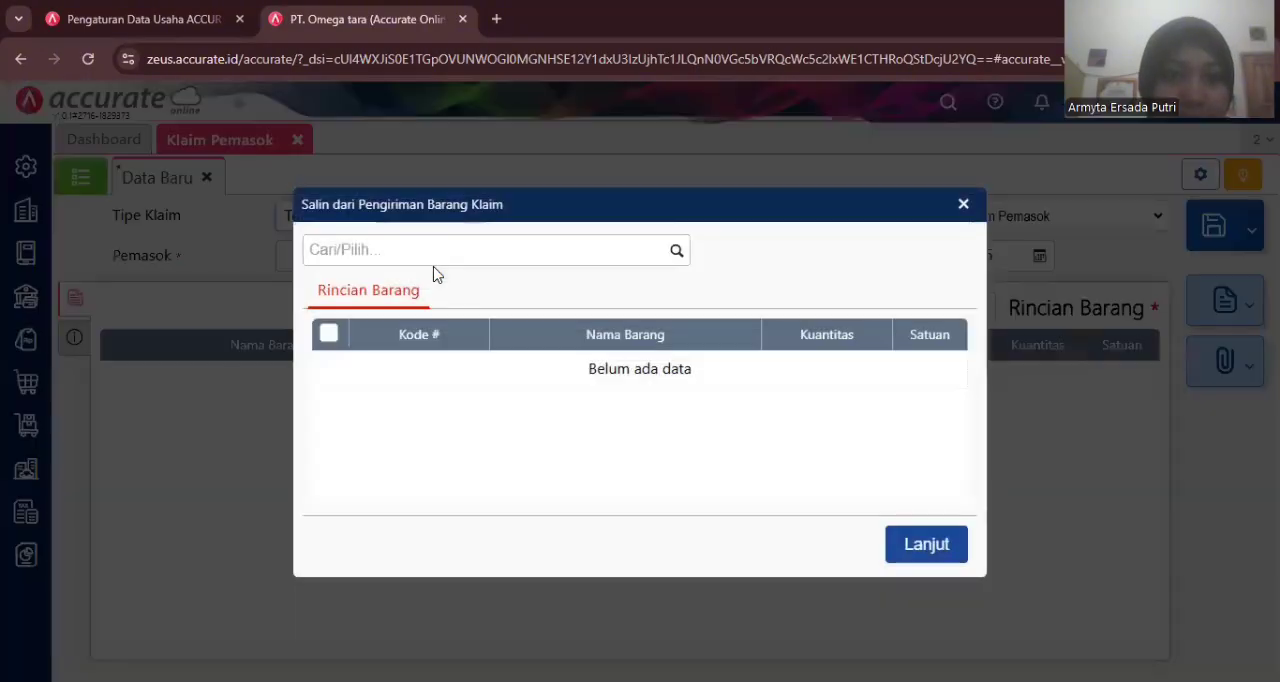
{"action": "left_click", "coordinate": [674, 251]}
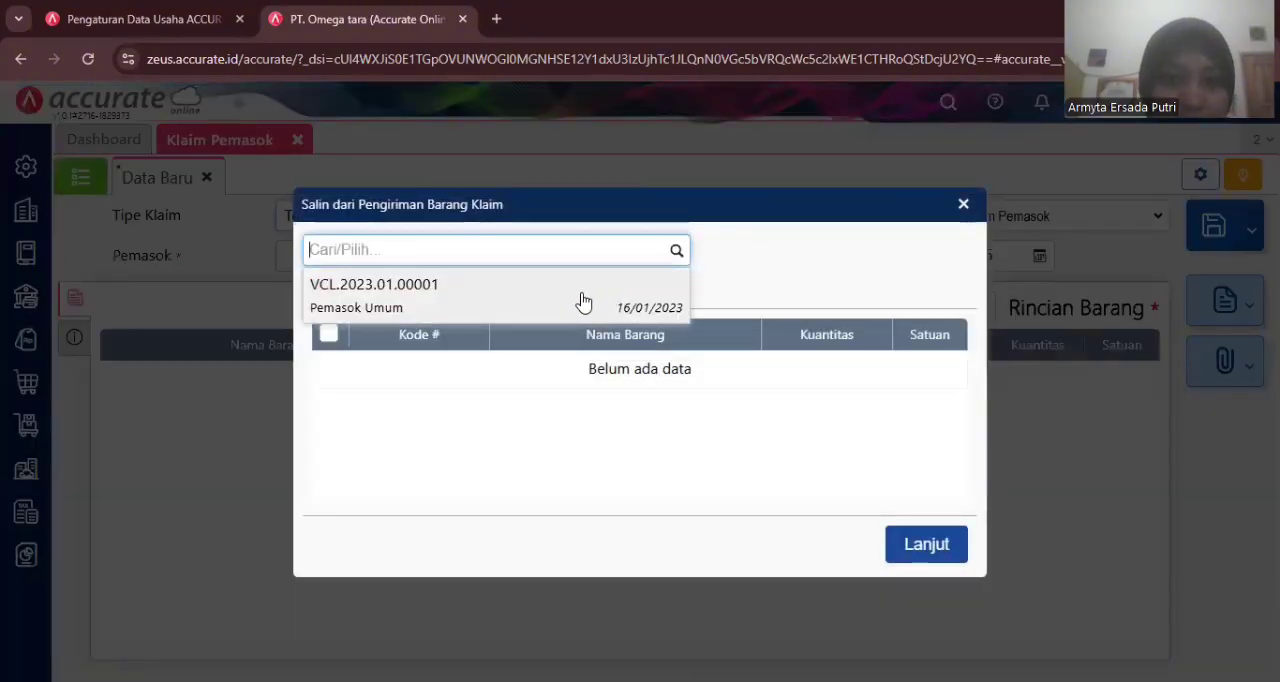
{"action": "left_click", "coordinate": [584, 298]}
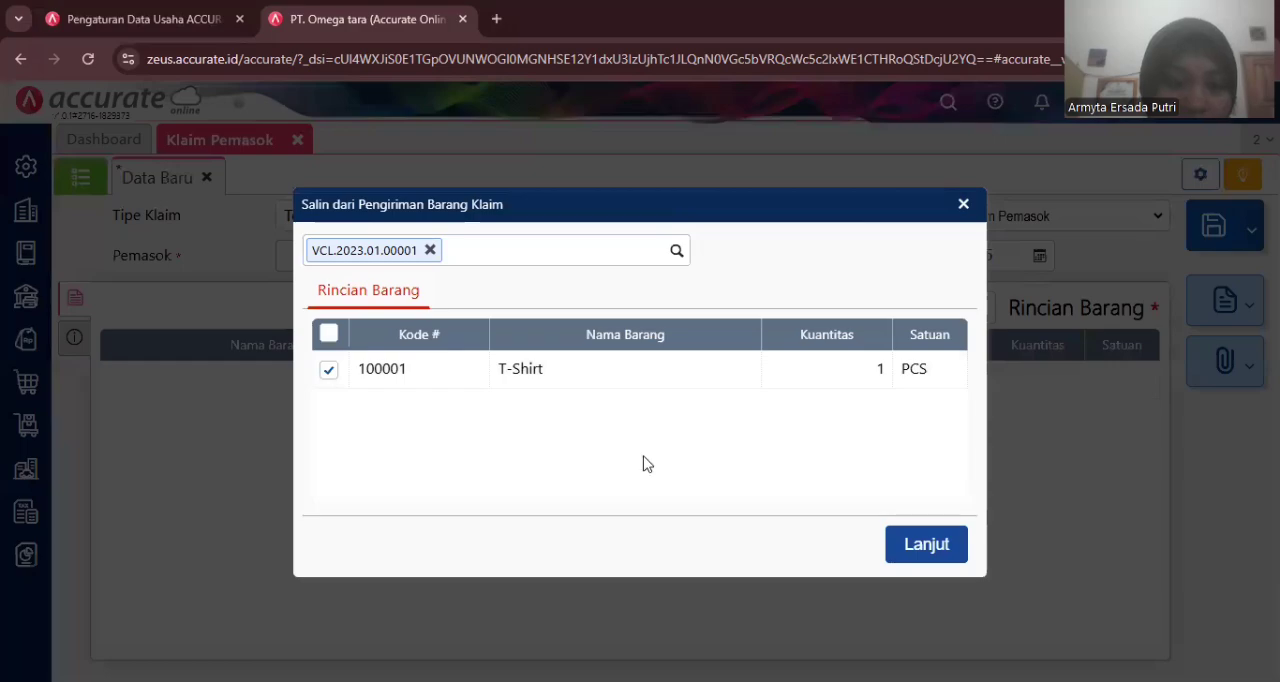
{"action": "left_click", "coordinate": [929, 545]}
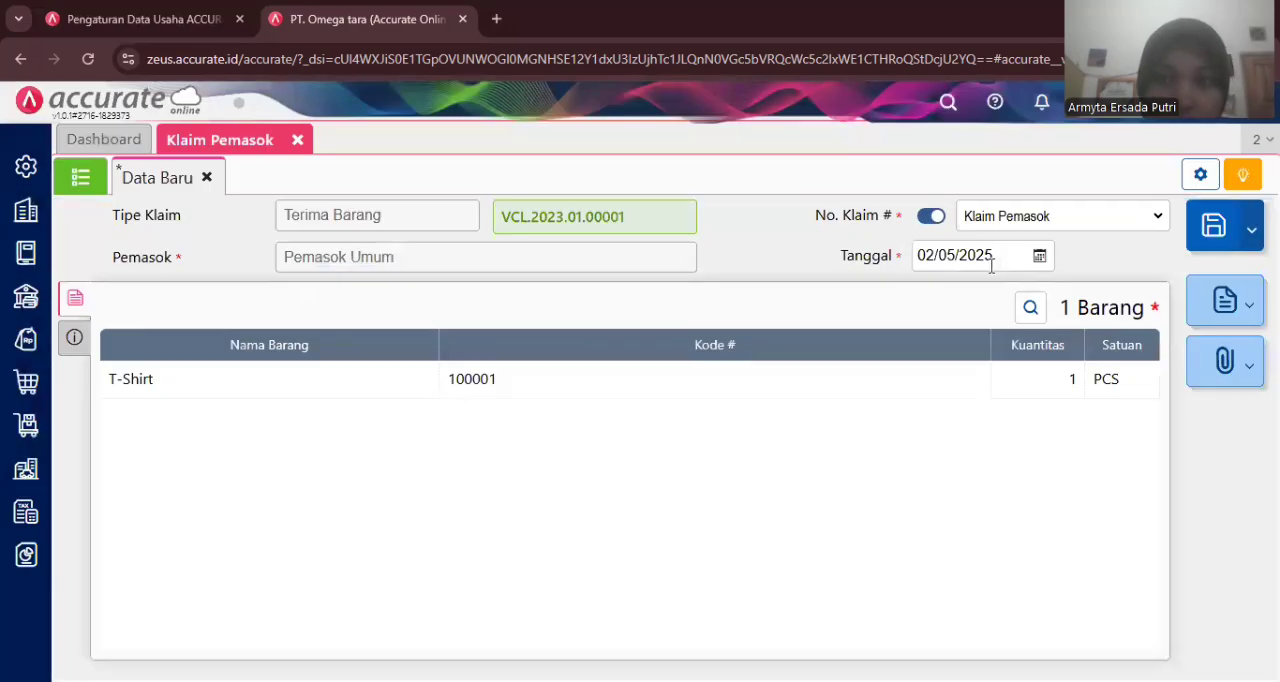
- Set the receiving claim's date to 17/01/2023
{"action": "left_click", "coordinate": [970, 250]}
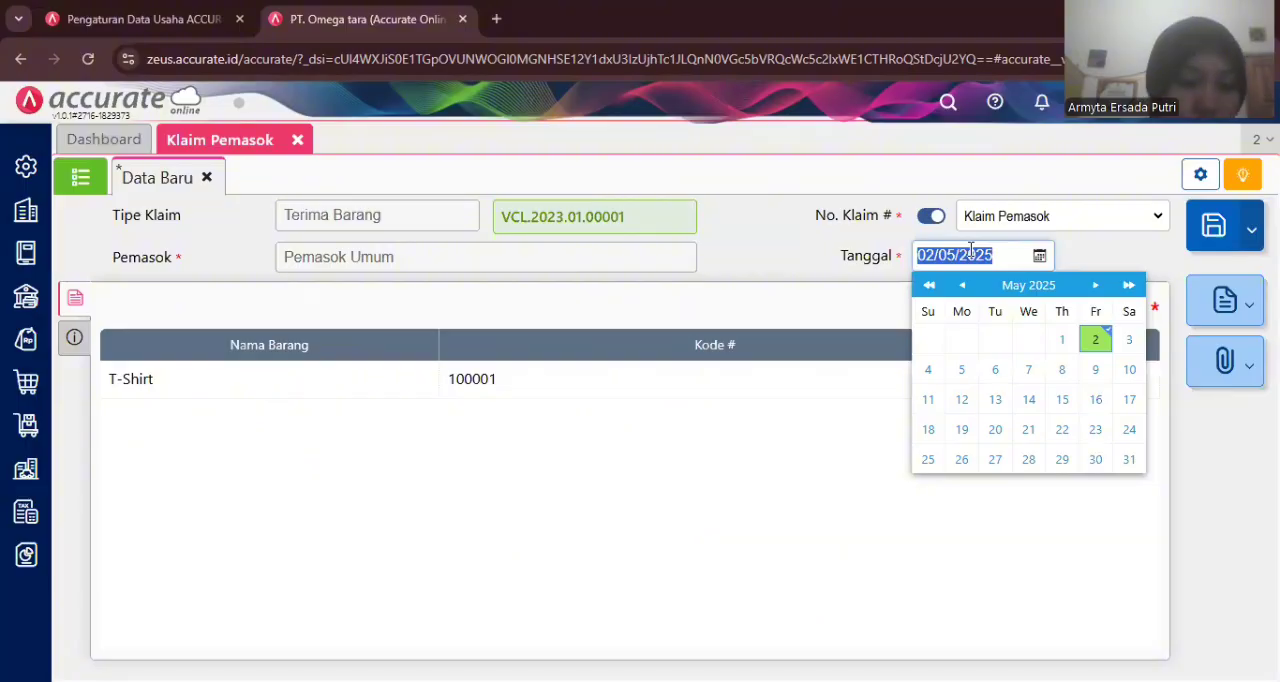
{"action": "type", "text": "17/01/"}
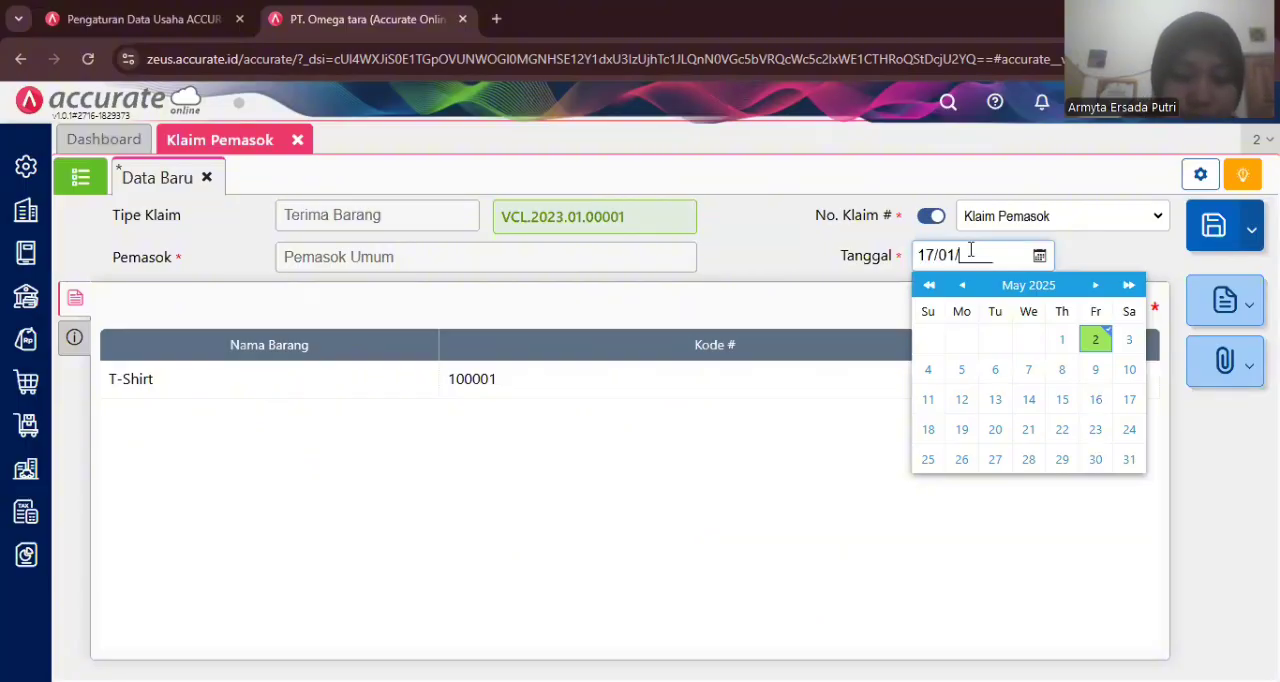
{"action": "type", "text": "2023"}
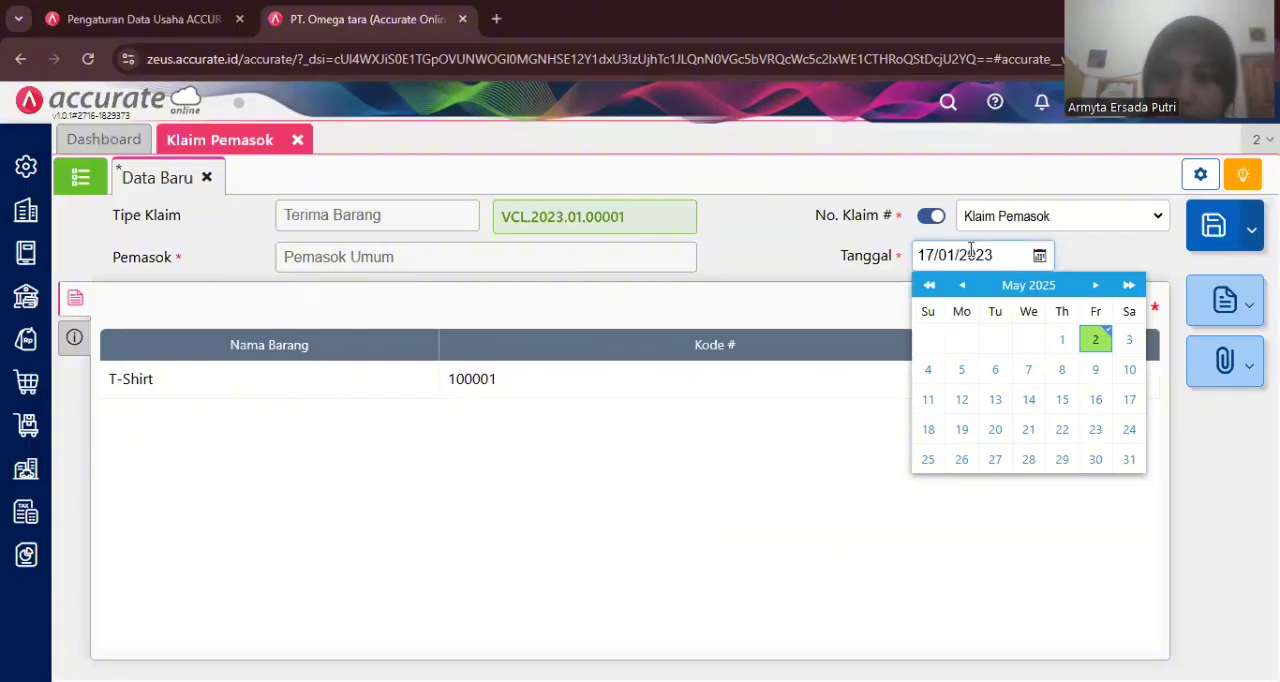
{"action": "left_click", "coordinate": [1095, 248]}
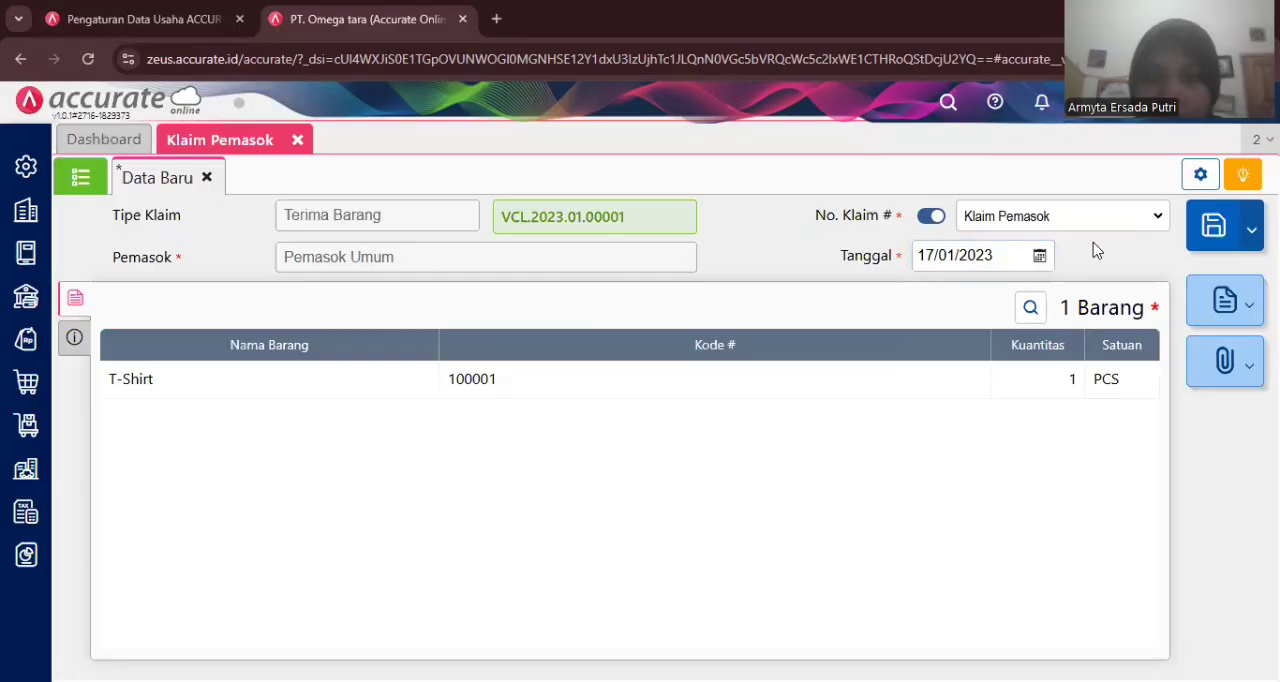
- Check the claim's other info section, return to the item list, and save the receiving claim
{"action": "left_click", "coordinate": [74, 330]}
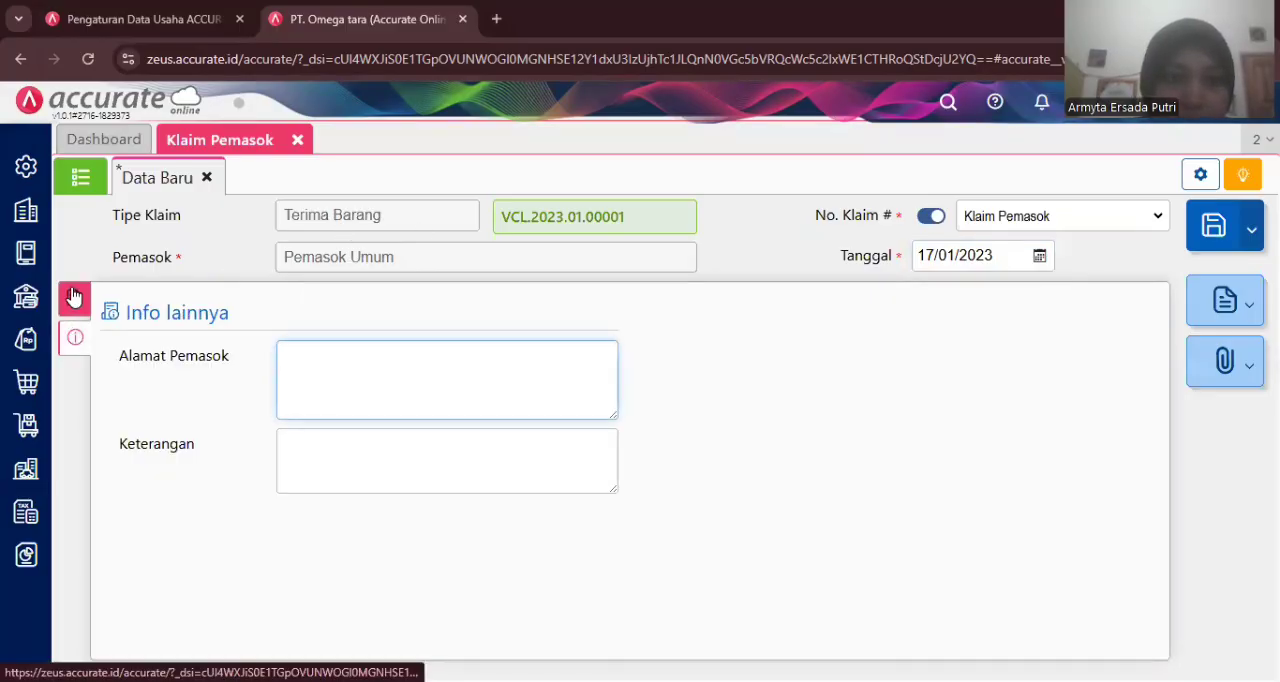
{"action": "left_click", "coordinate": [74, 297]}
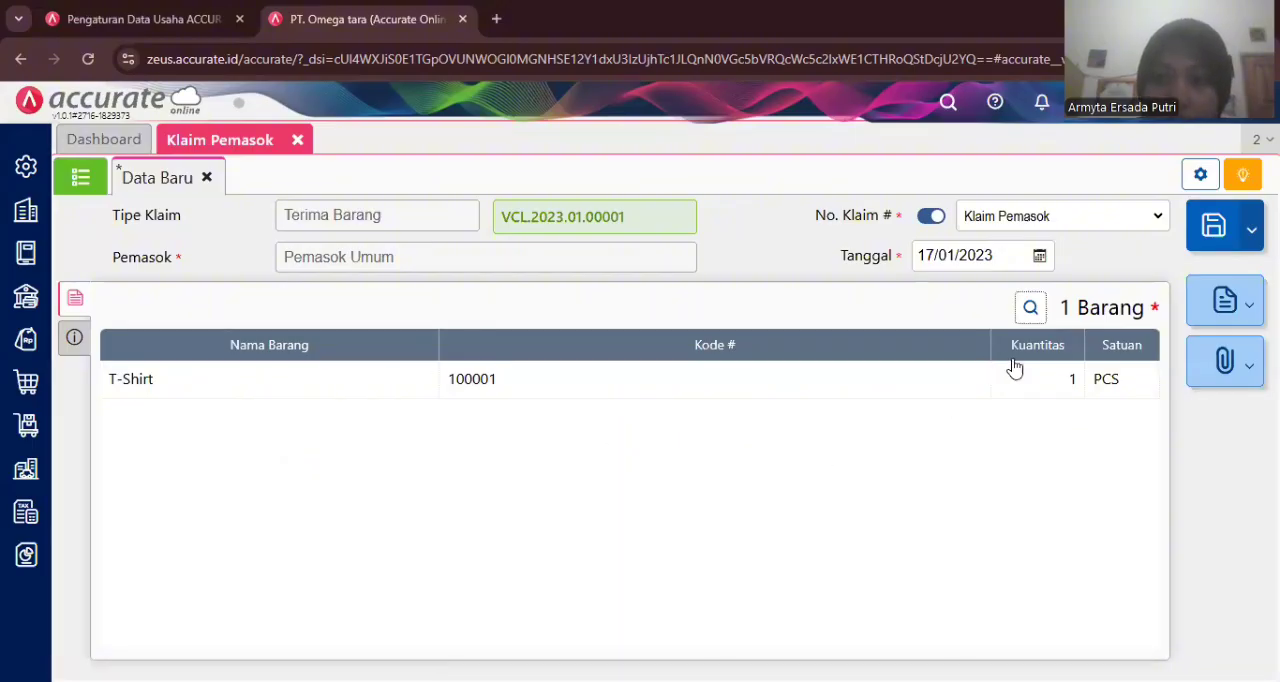
{"action": "left_click", "coordinate": [1210, 228]}
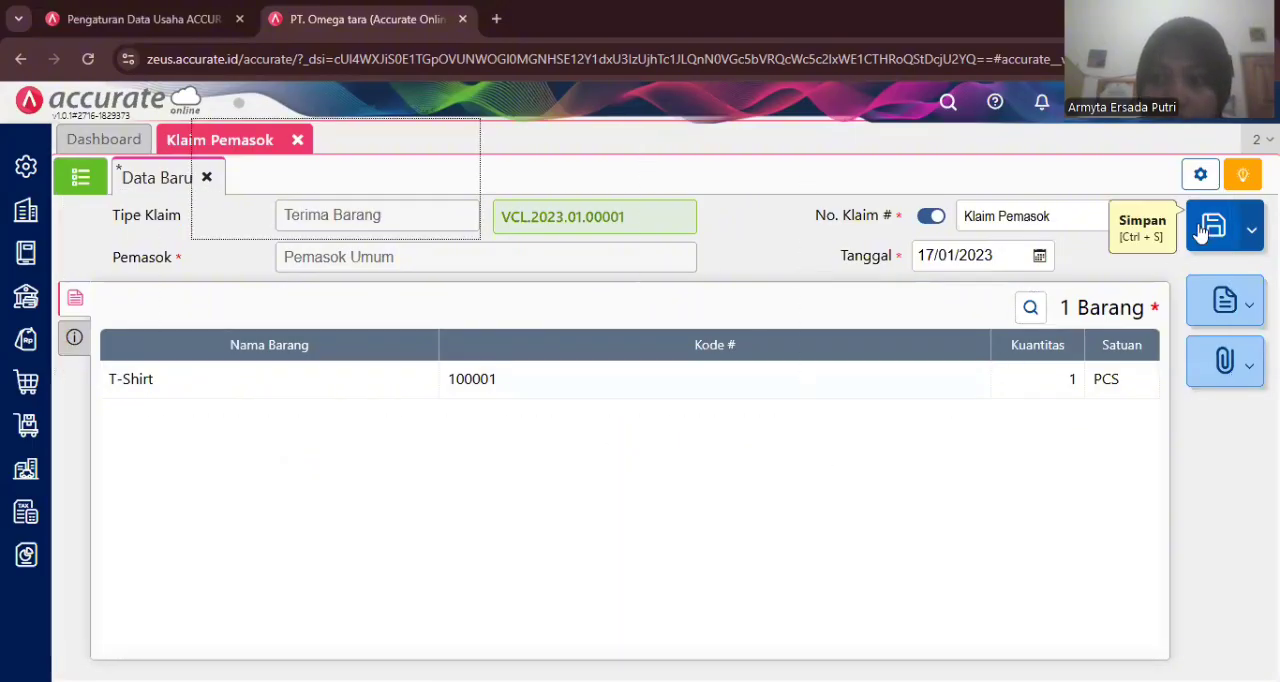
- Start a new purchase invoice and choose Pemasok Umum as the supplier
{"action": "left_click", "coordinate": [82, 177]}
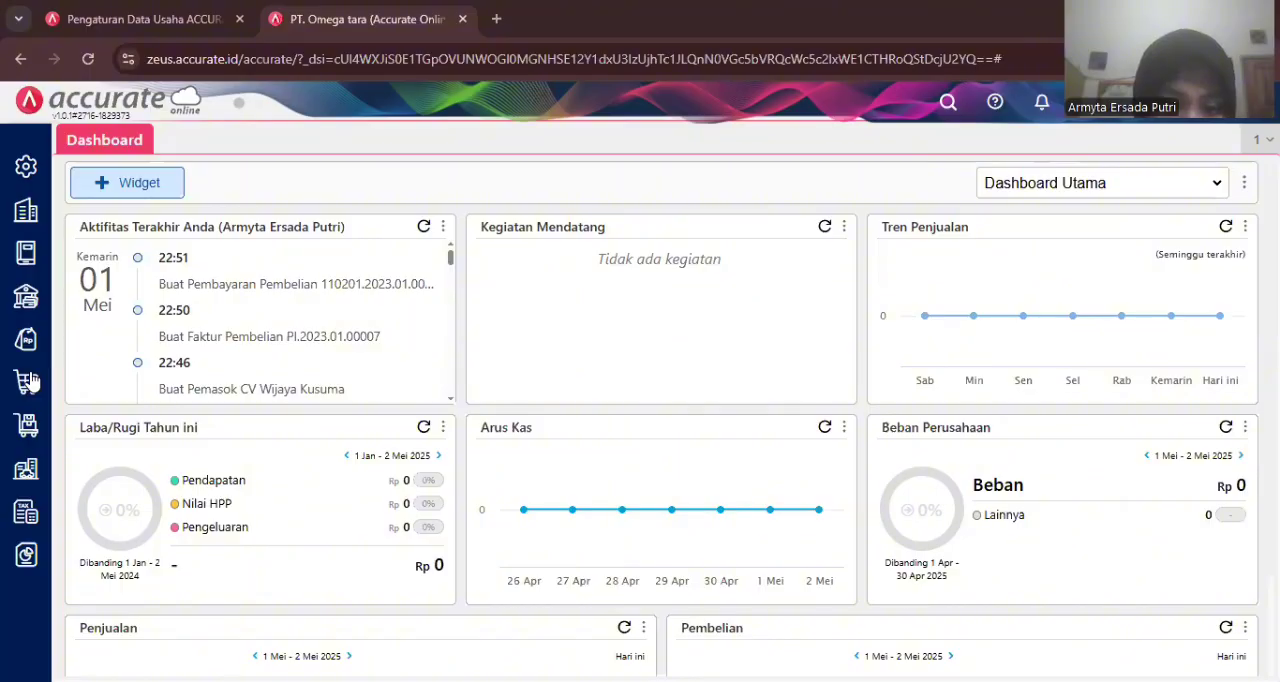
{"action": "left_click", "coordinate": [477, 393]}
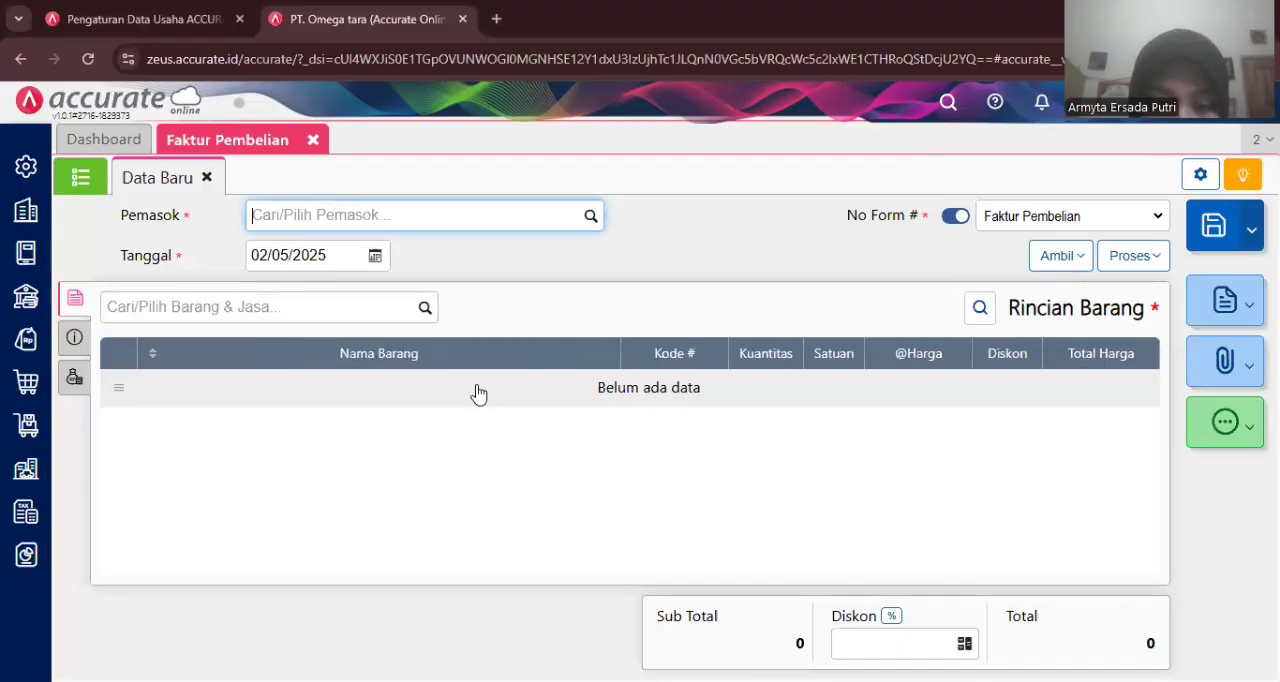
{"action": "left_click", "coordinate": [591, 217]}
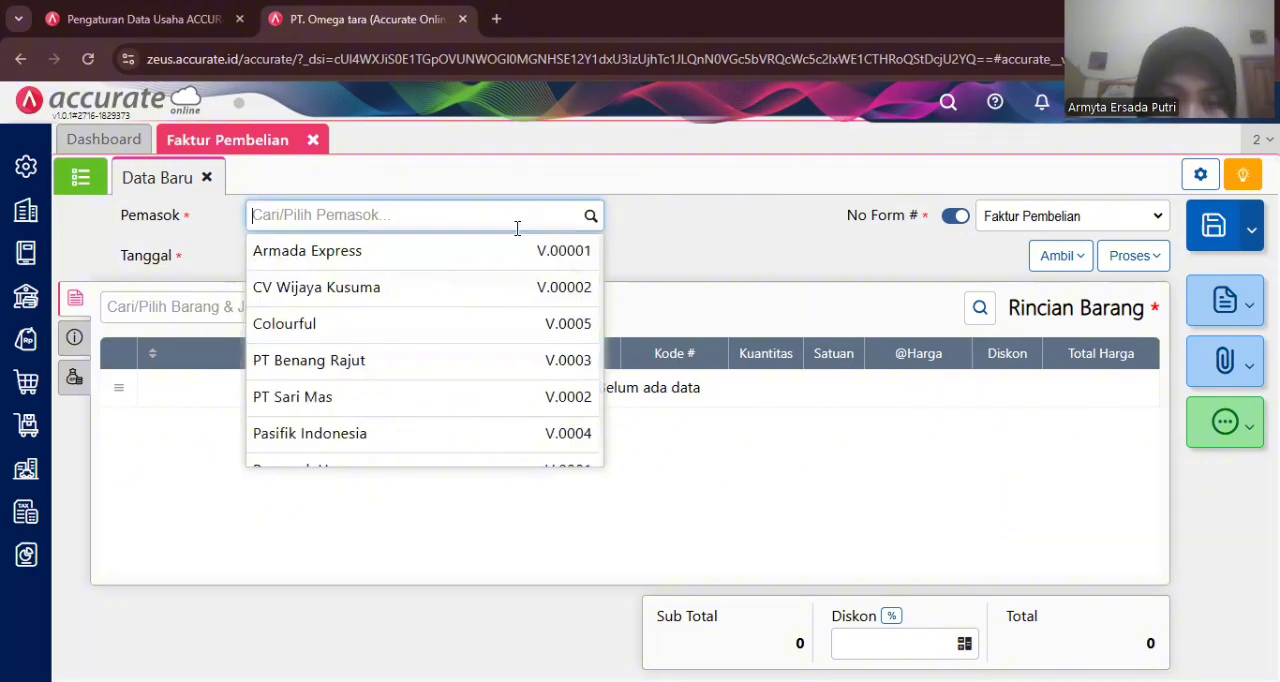
{"action": "type", "text": "u"}
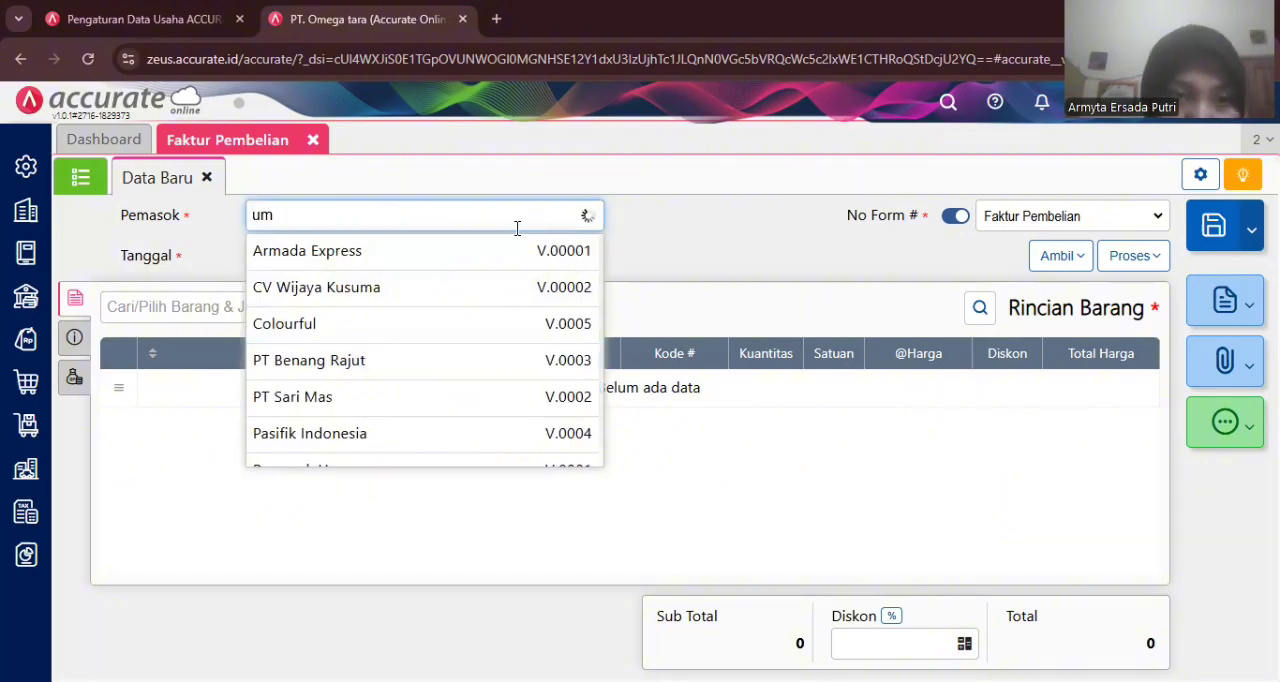
{"action": "type", "text": "m"}
{"action": "left_click", "coordinate": [452, 285]}
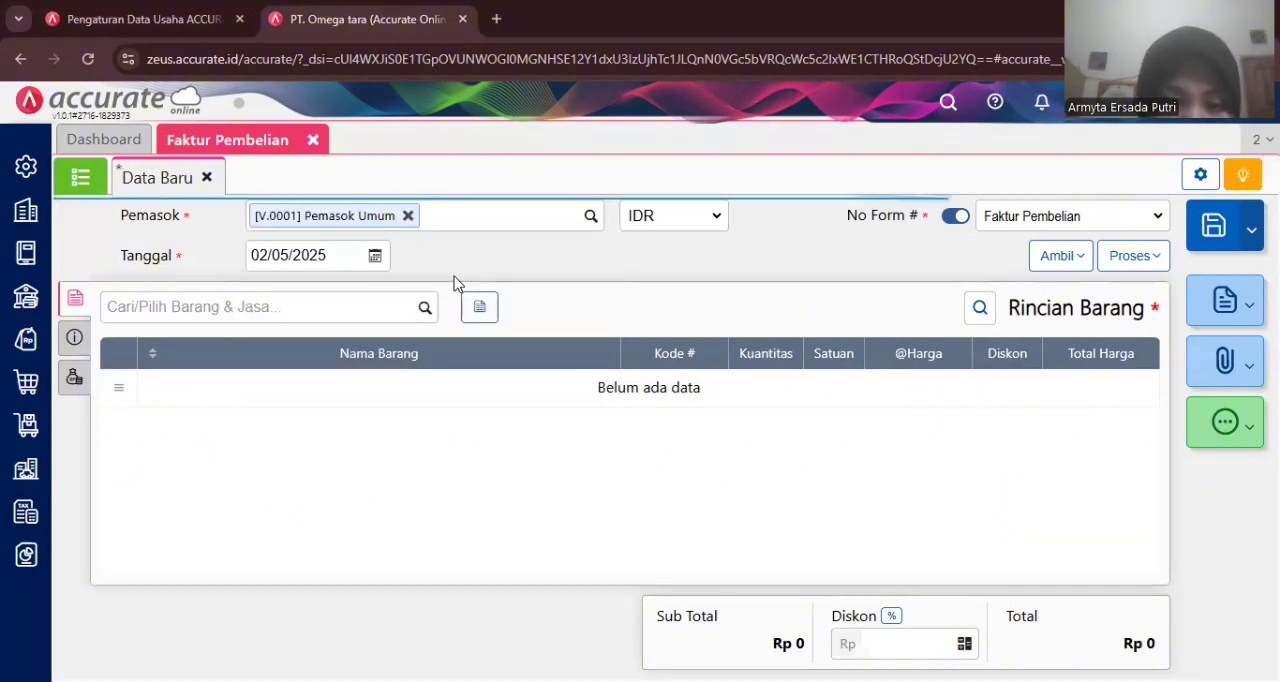
- Set the purchase invoice date to 21/01/2023
{"action": "left_click", "coordinate": [334, 255]}
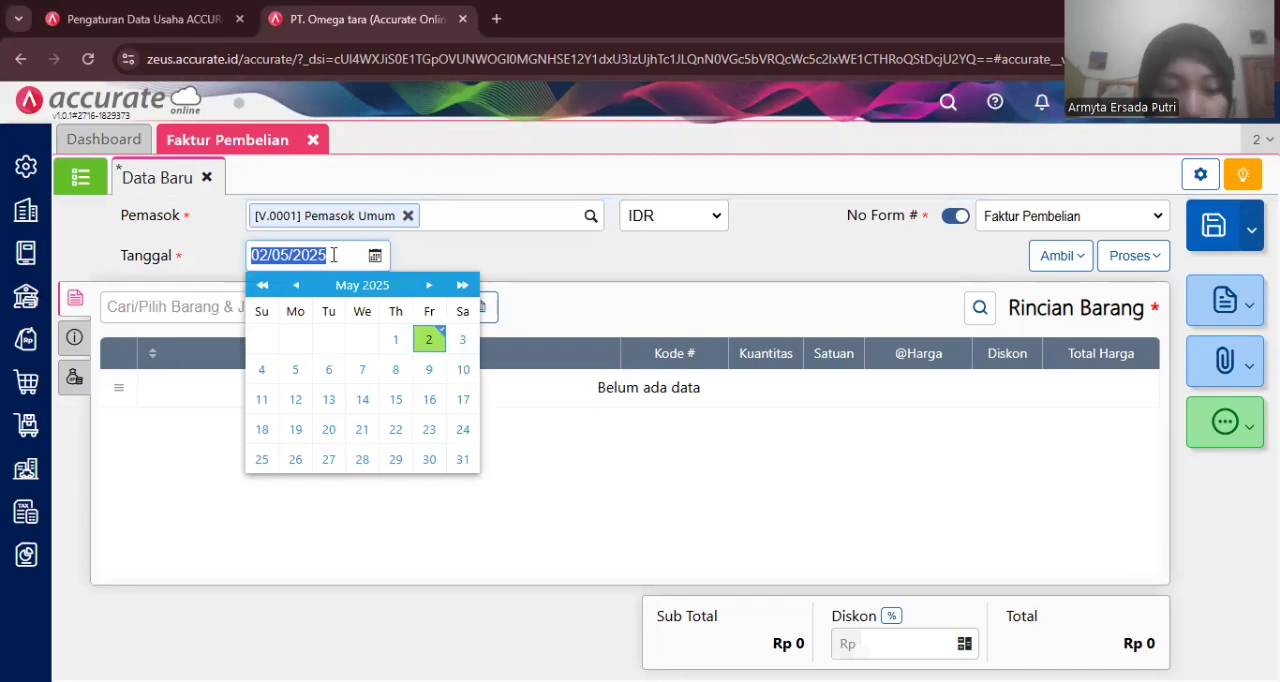
{"action": "type", "text": "21/01/202"}
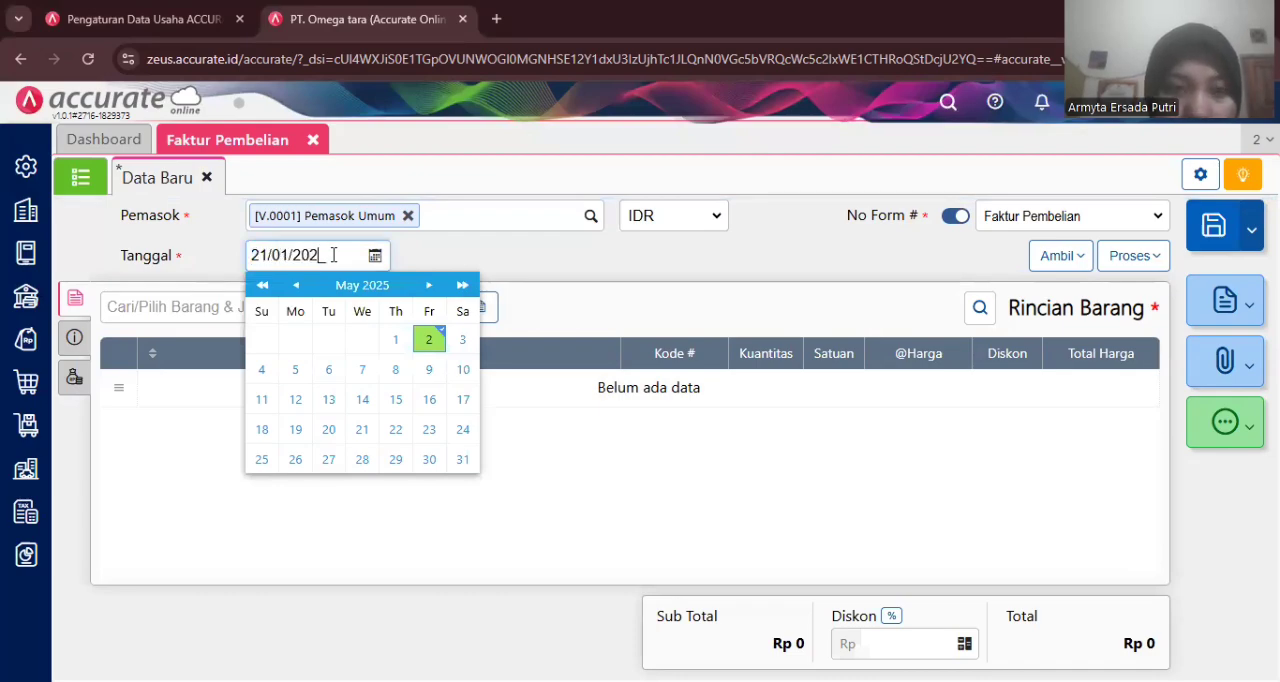
{"action": "left_click", "coordinate": [405, 261]}
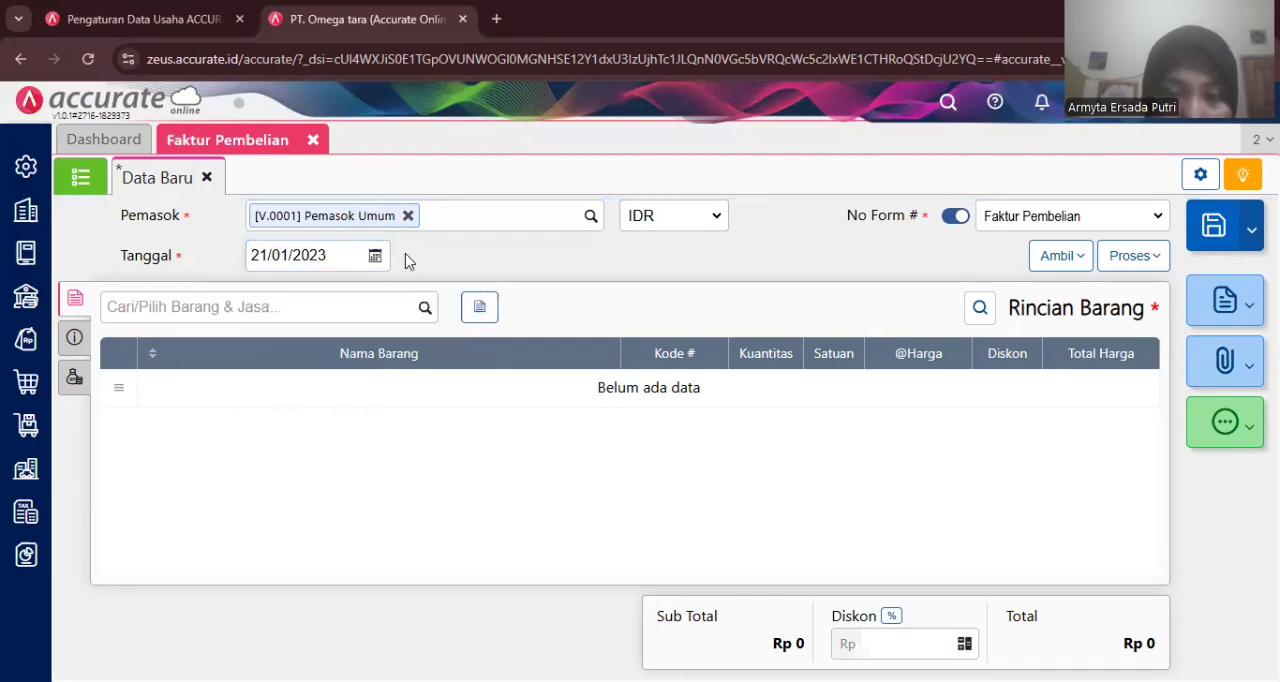
- Add Jeans to the invoice with quantity 20 at 100.000 each, from the Store warehouse
{"action": "left_click", "coordinate": [424, 310]}
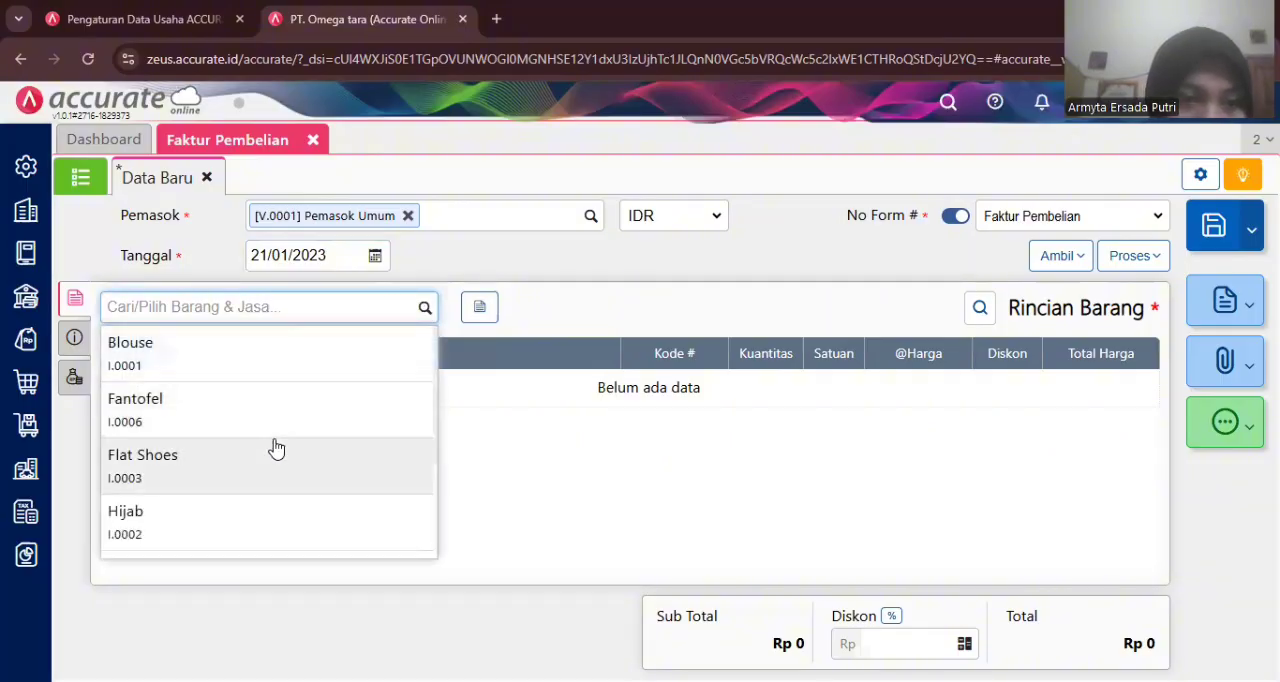
{"action": "scroll", "coordinate": [271, 449], "scroll_direction": "down", "scroll_amount": 3}
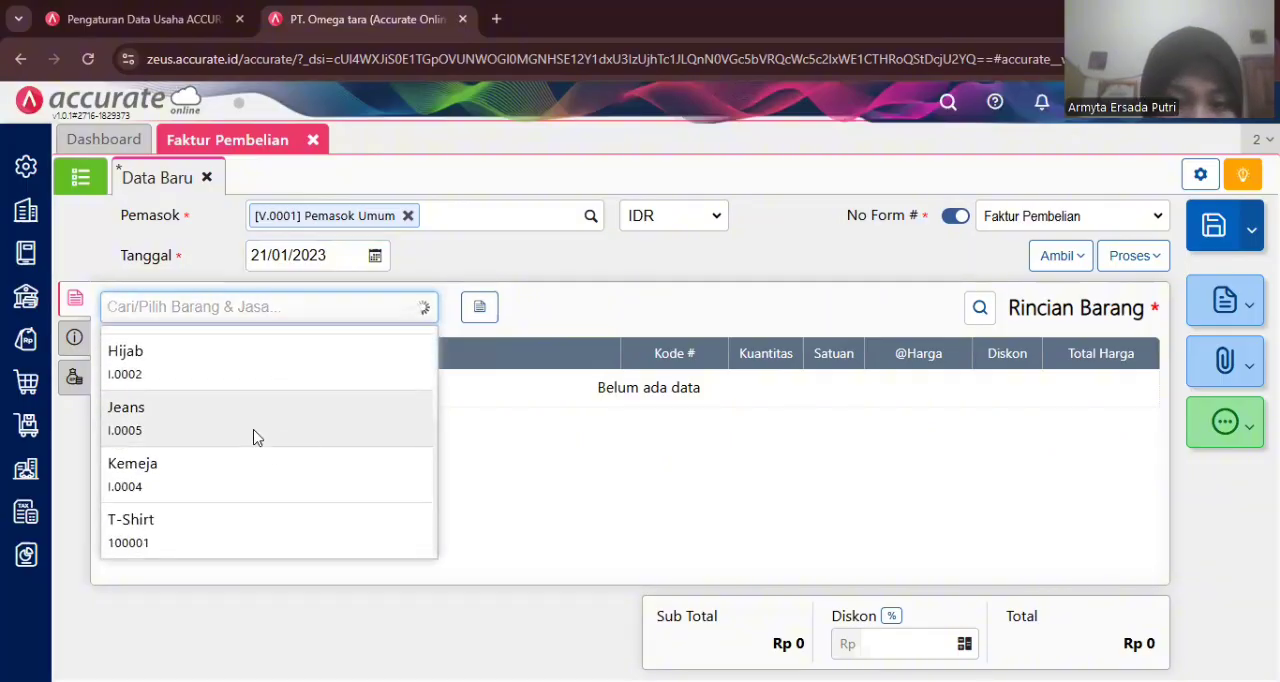
{"action": "left_click", "coordinate": [255, 438]}
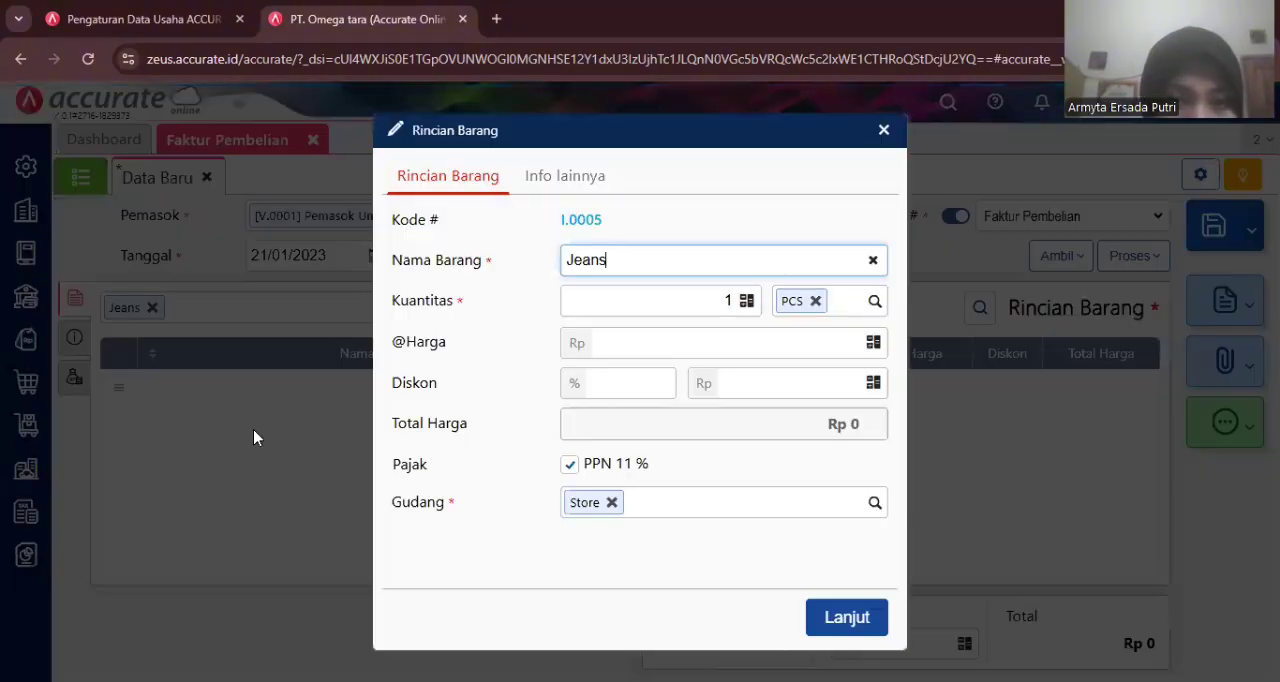
{"action": "left_click", "coordinate": [727, 300]}
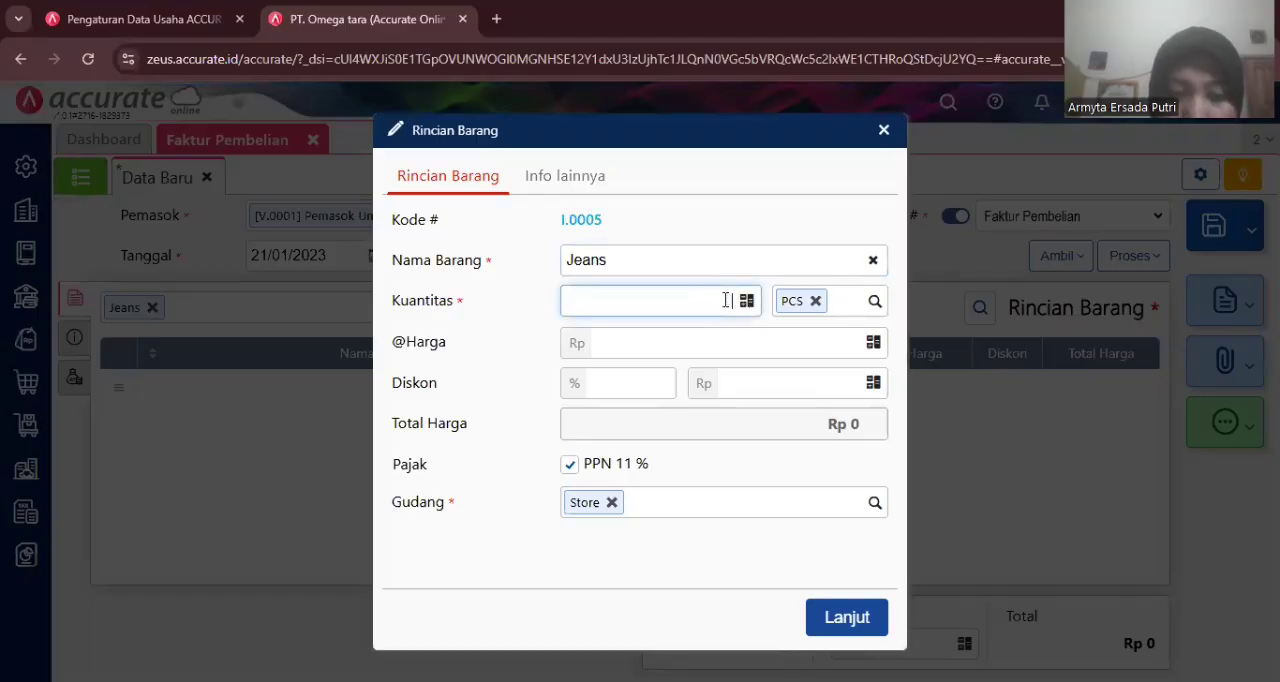
{"action": "left_click", "coordinate": [528, 320]}
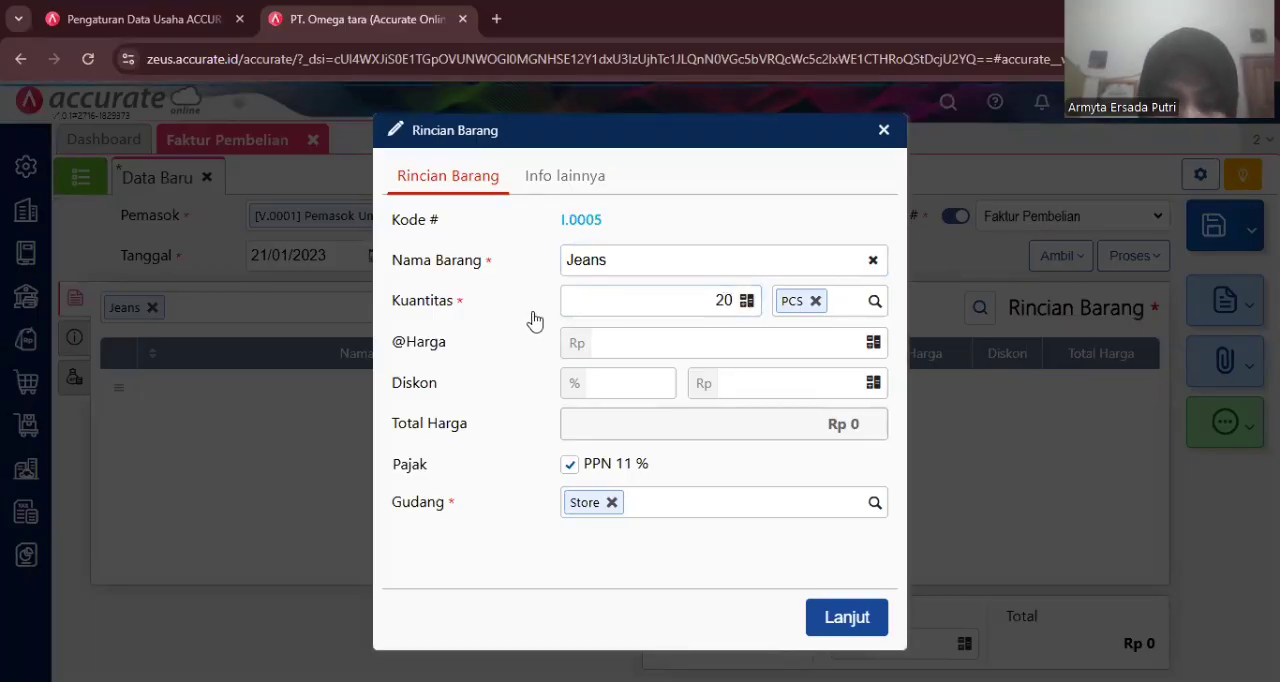
{"action": "left_click", "coordinate": [641, 348]}
{"action": "type", "text": "100.000"}
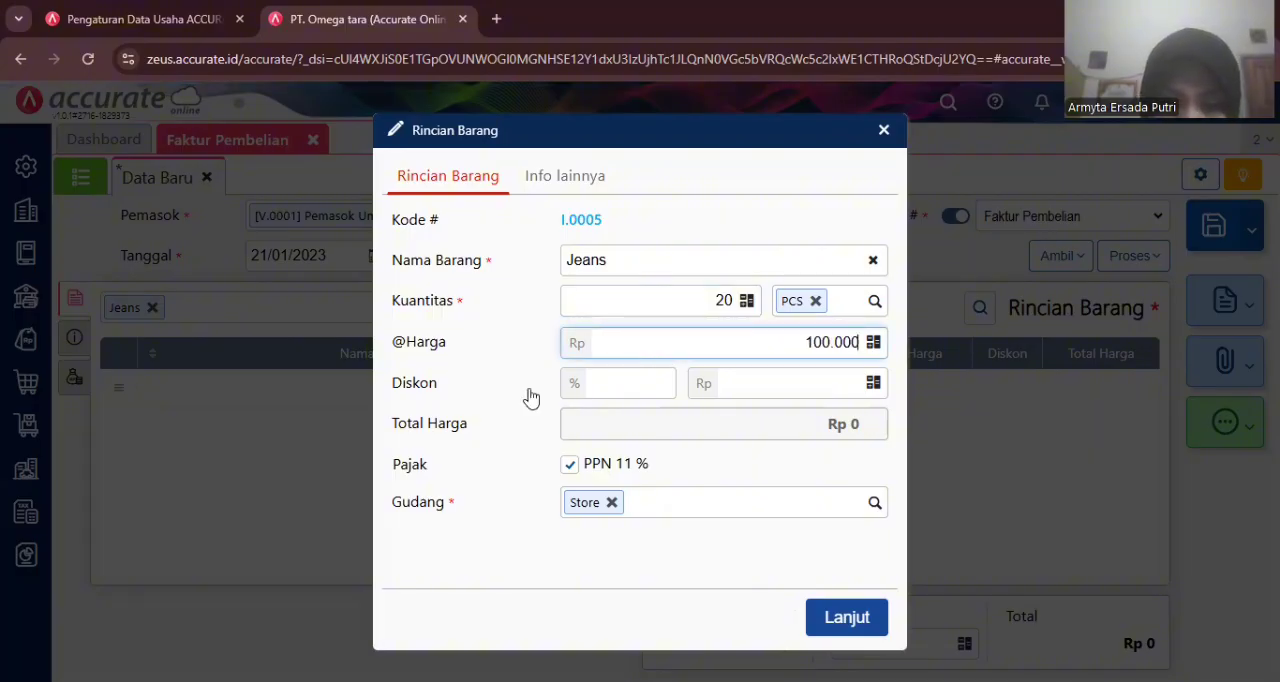
{"action": "left_click", "coordinate": [531, 397]}
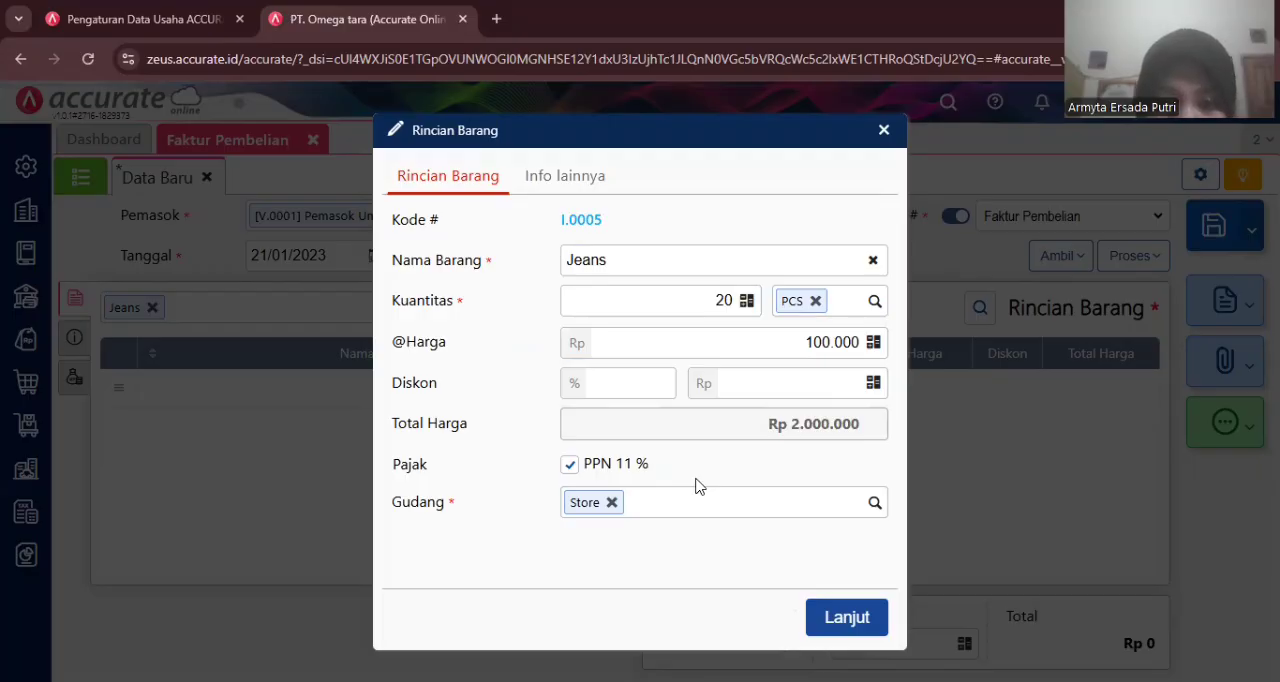
{"action": "left_click", "coordinate": [845, 618]}
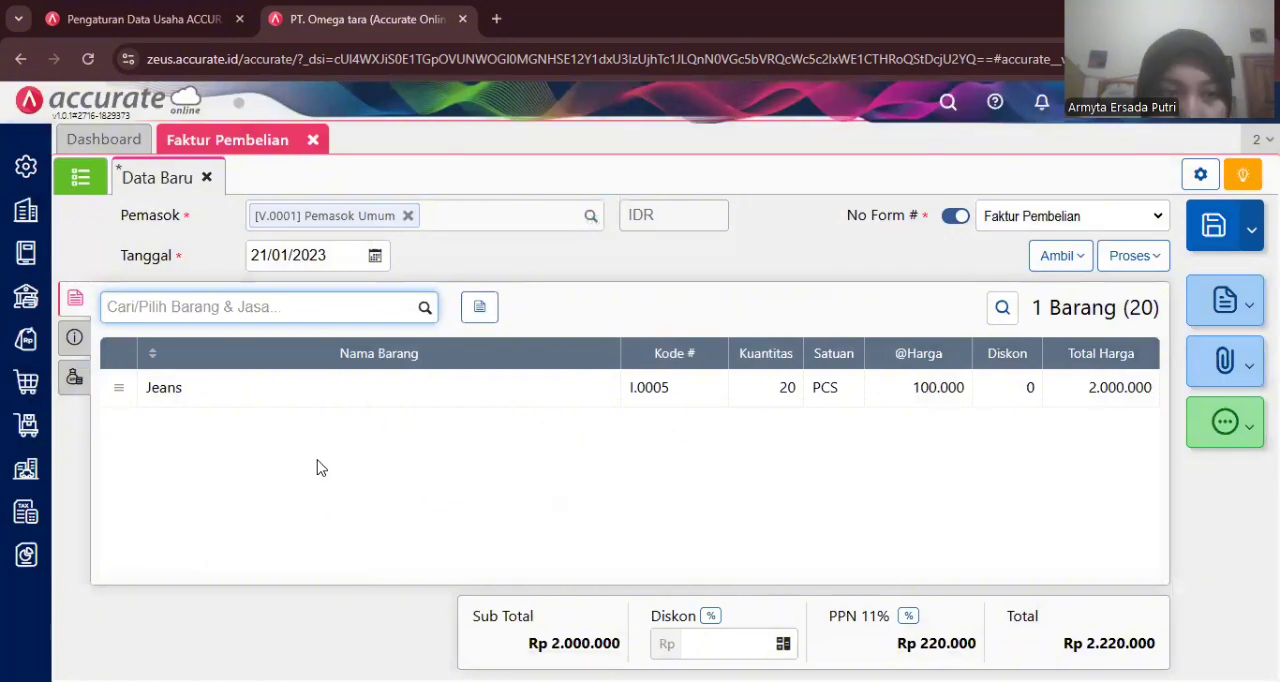
- Open the invoice's other info section and enter 12667 as the invoice number
{"action": "left_click", "coordinate": [89, 345]}
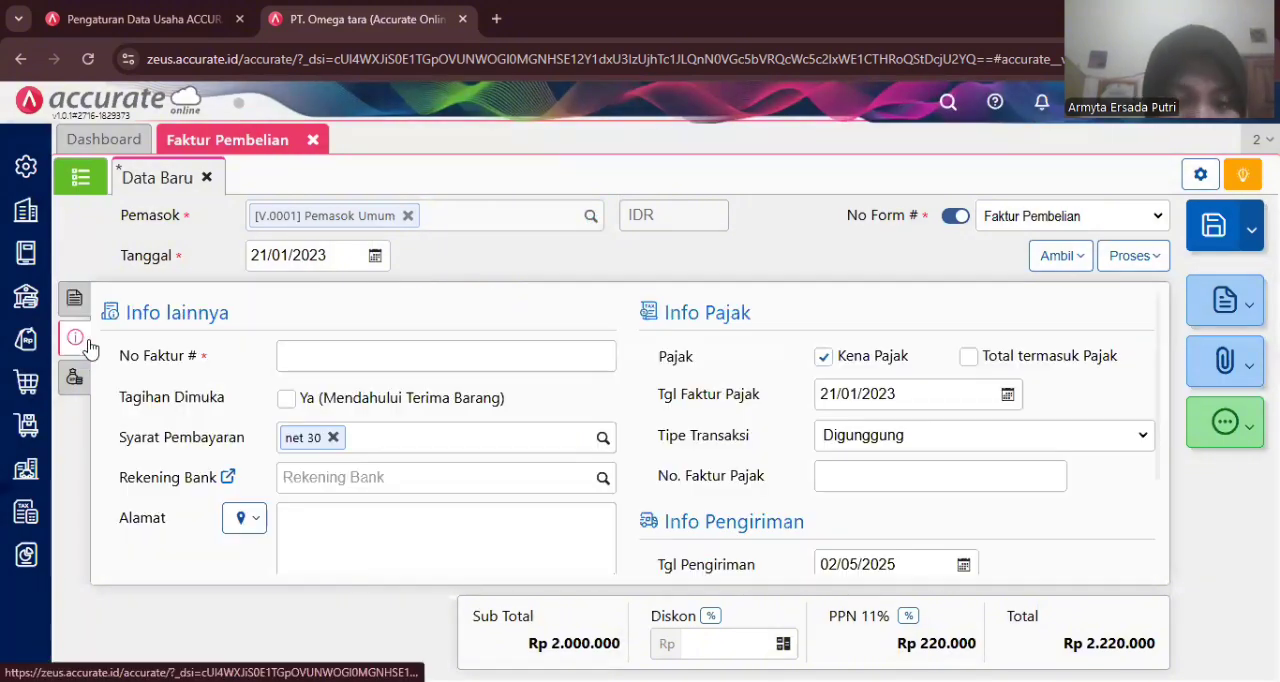
{"action": "left_click", "coordinate": [290, 353]}
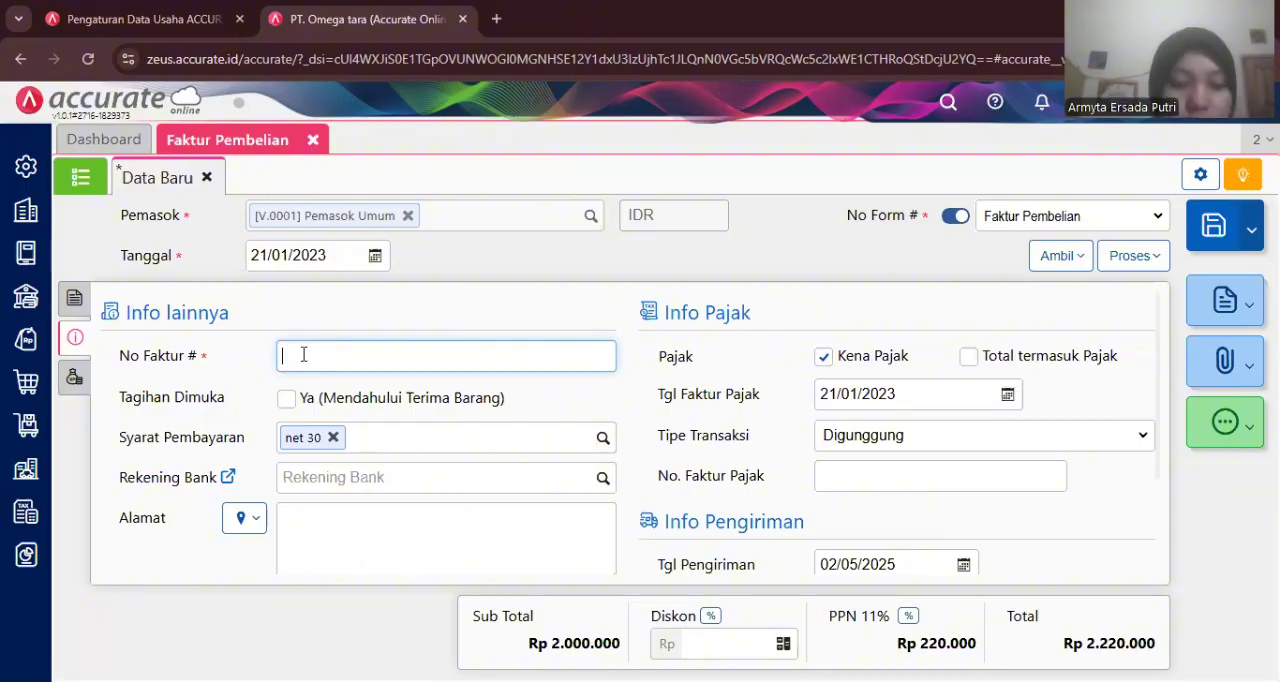
{"action": "type", "text": "12667"}
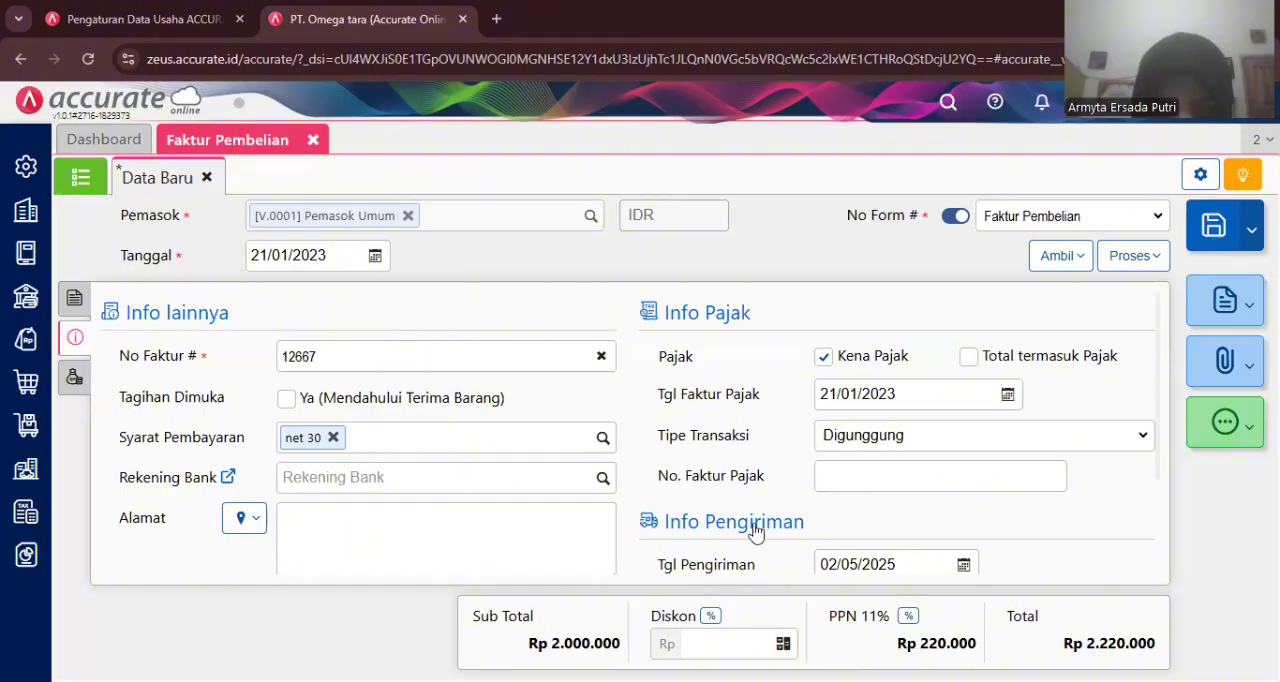
- Set the invoice's shipping date to 21/01/2023
{"action": "left_click", "coordinate": [830, 559]}
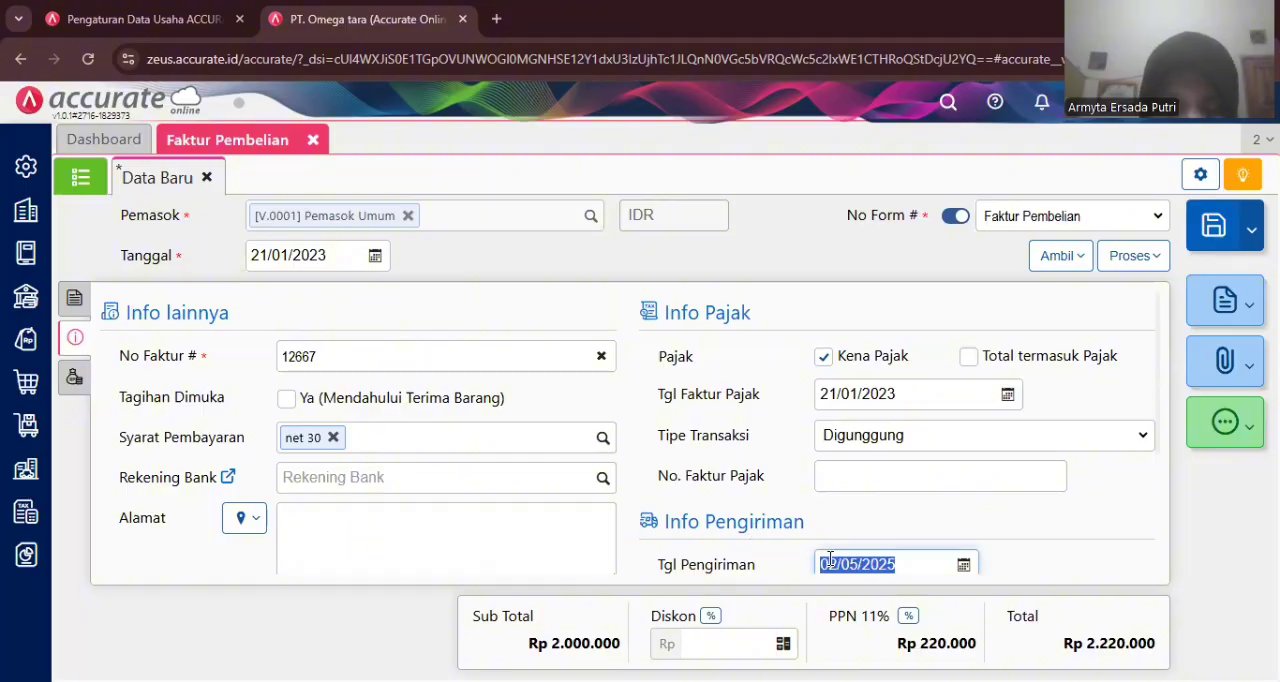
{"action": "type", "text": "21/01/"}
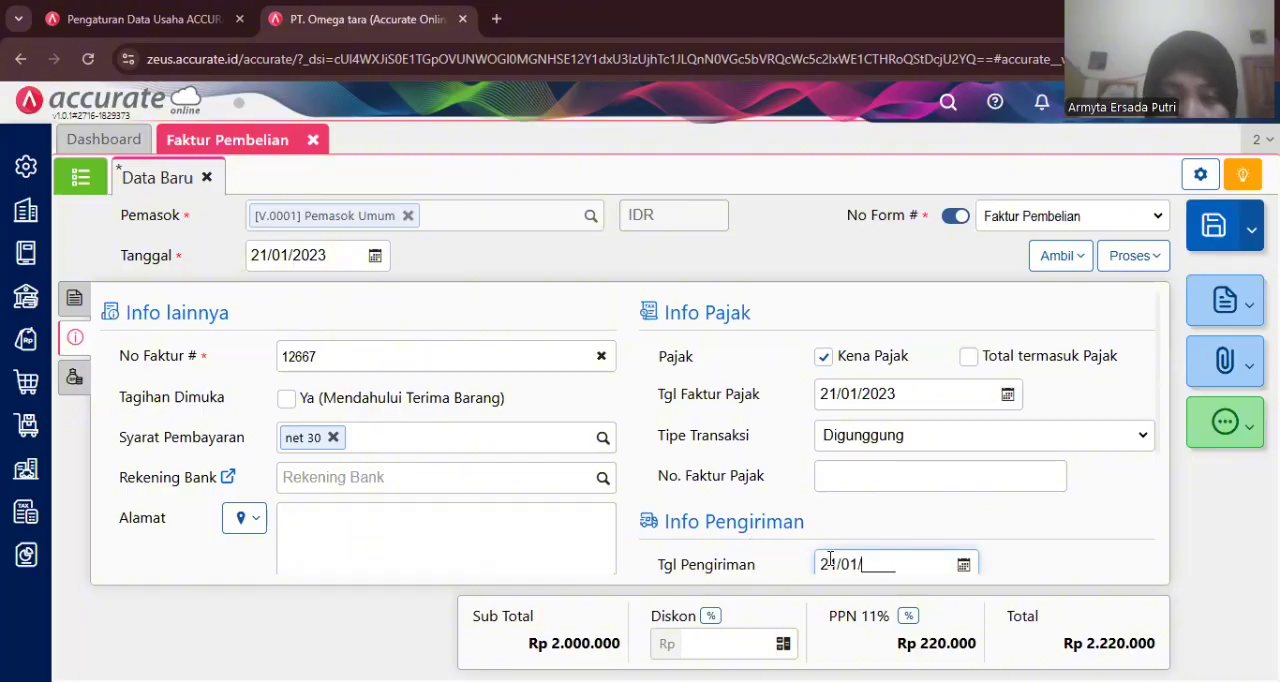
{"action": "type", "text": "2023"}
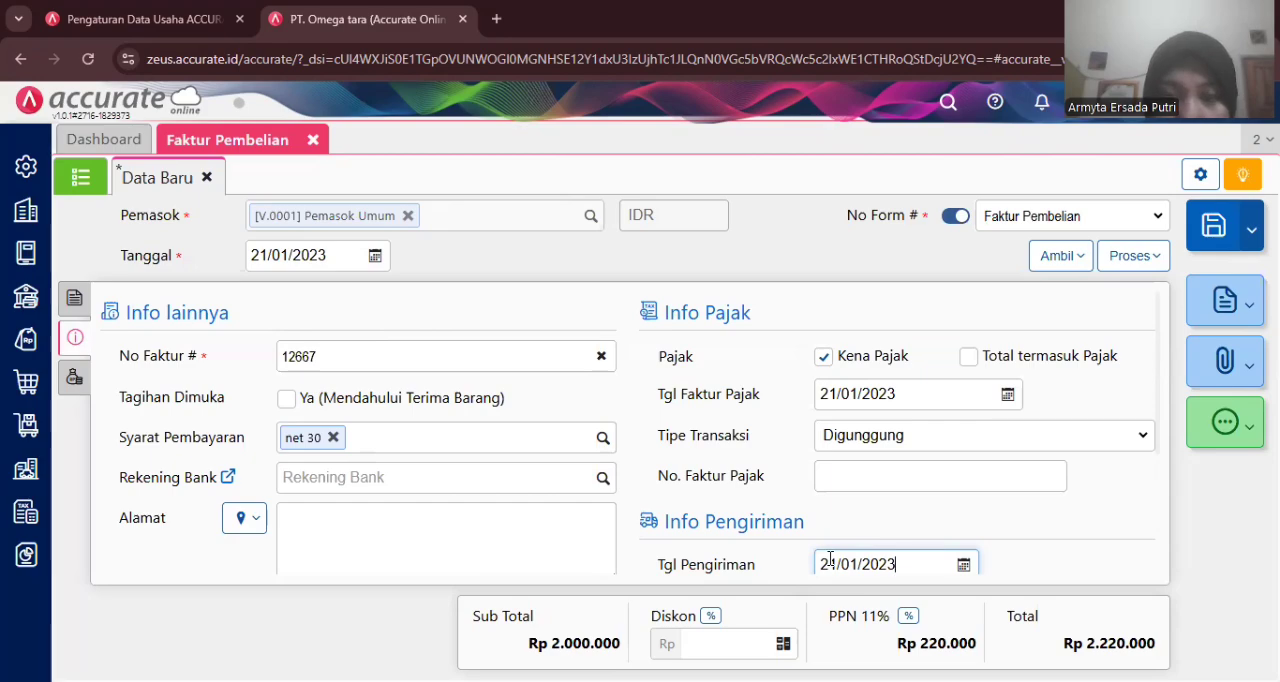
{"action": "left_click", "coordinate": [630, 493]}
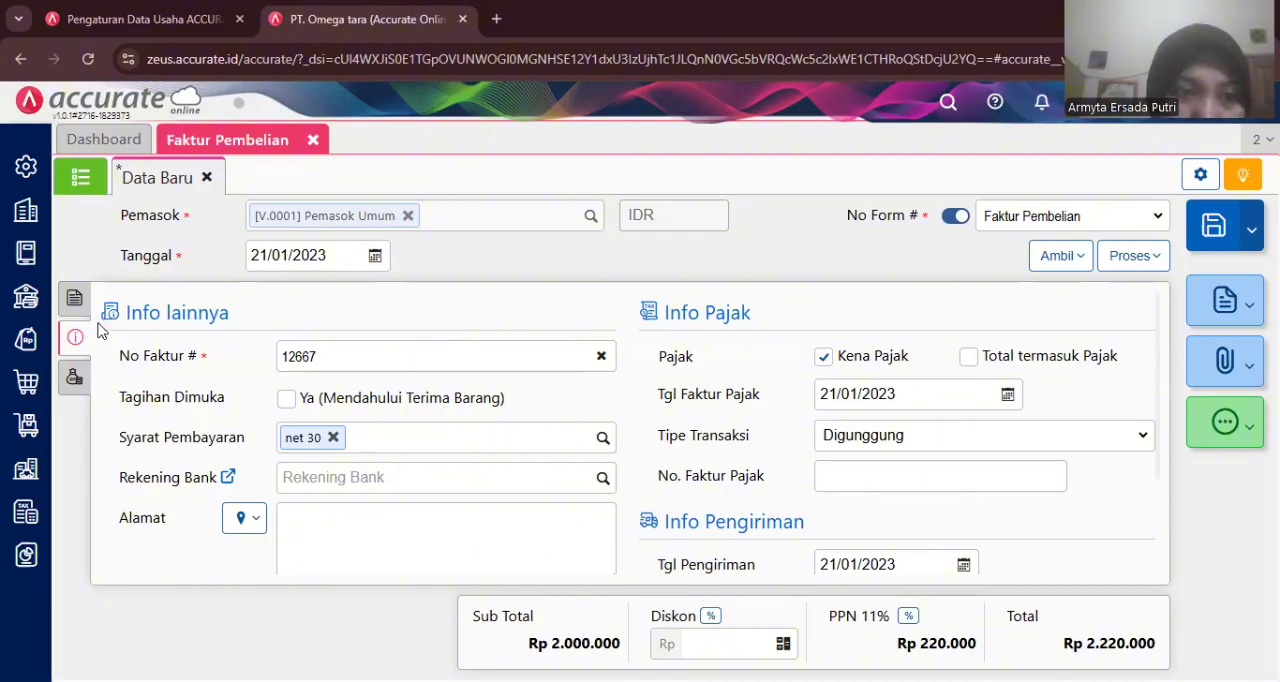
- Process the purchase invoice into a purchase payment
{"action": "left_click", "coordinate": [78, 300]}
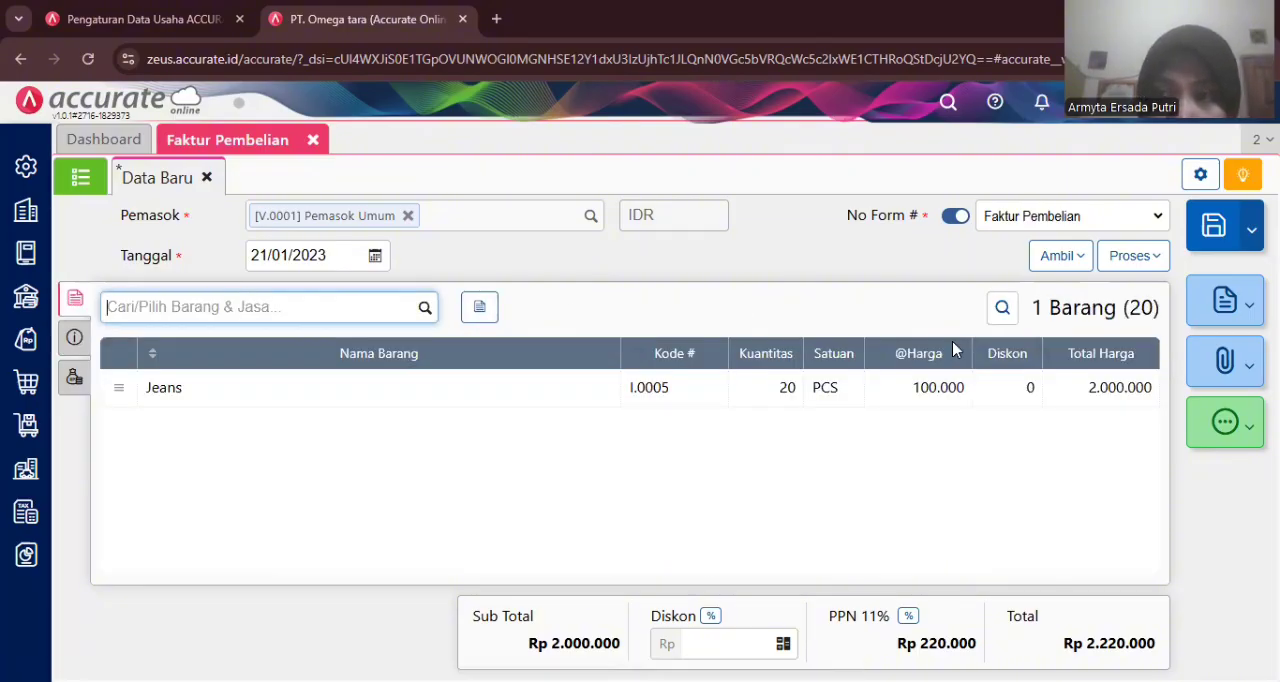
{"action": "left_click", "coordinate": [1129, 263]}
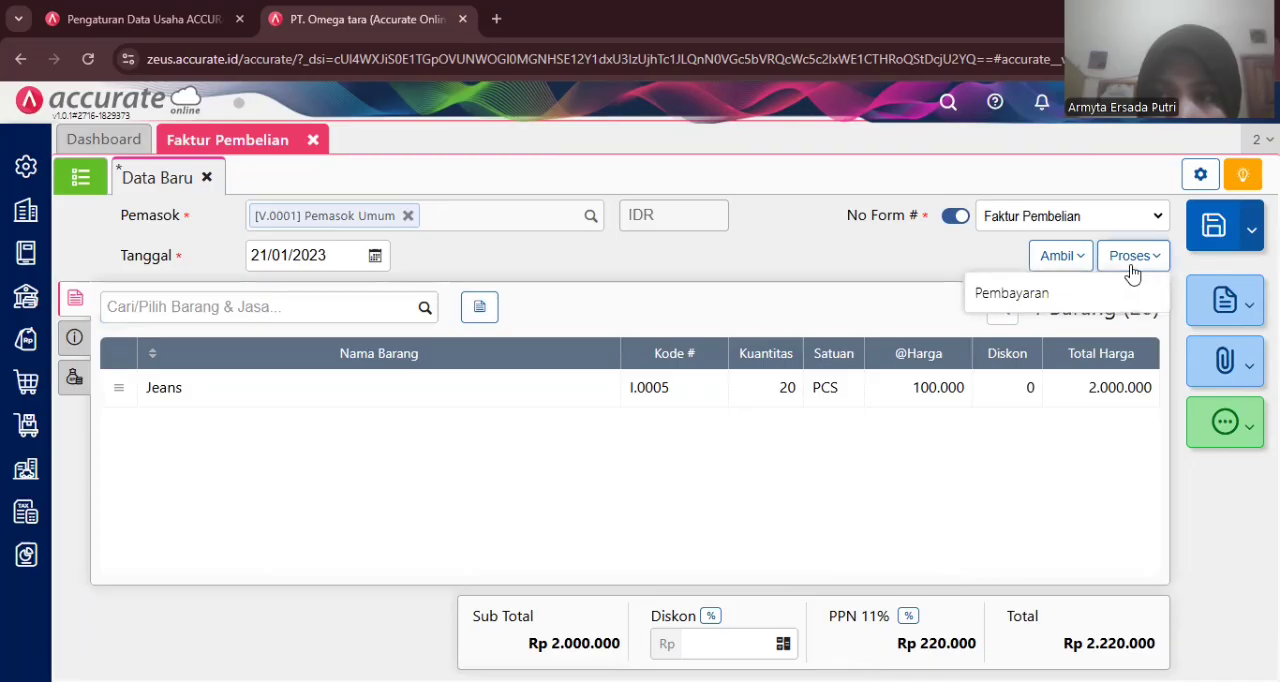
{"action": "left_click", "coordinate": [1094, 296]}
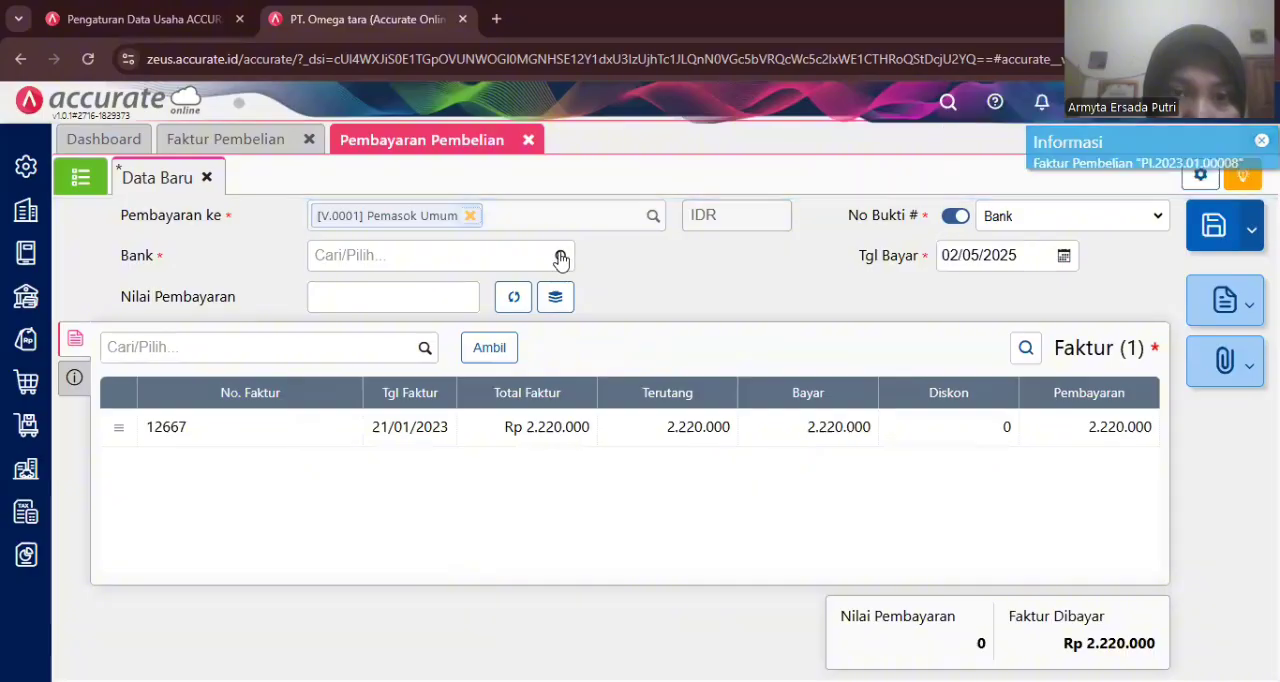
- Choose Bank Mandiri IDR as the paying bank and set the payment date to 21/01/2023
{"action": "left_click", "coordinate": [561, 257]}
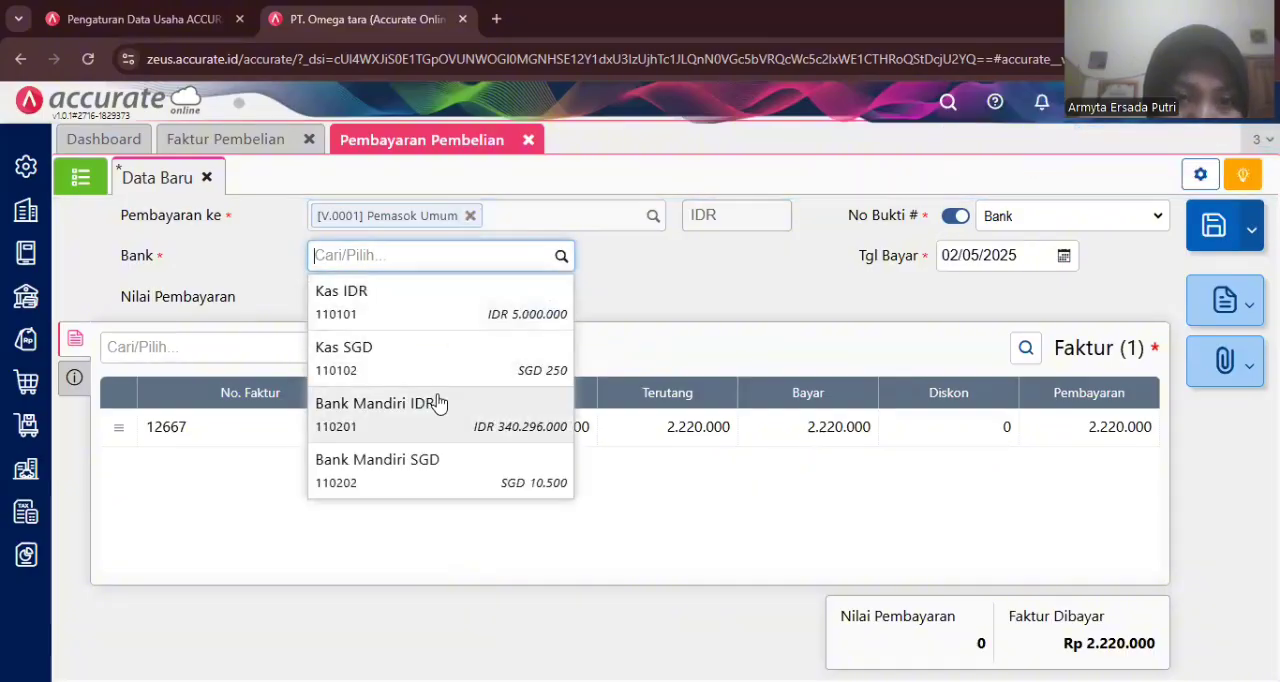
{"action": "left_click", "coordinate": [437, 403]}
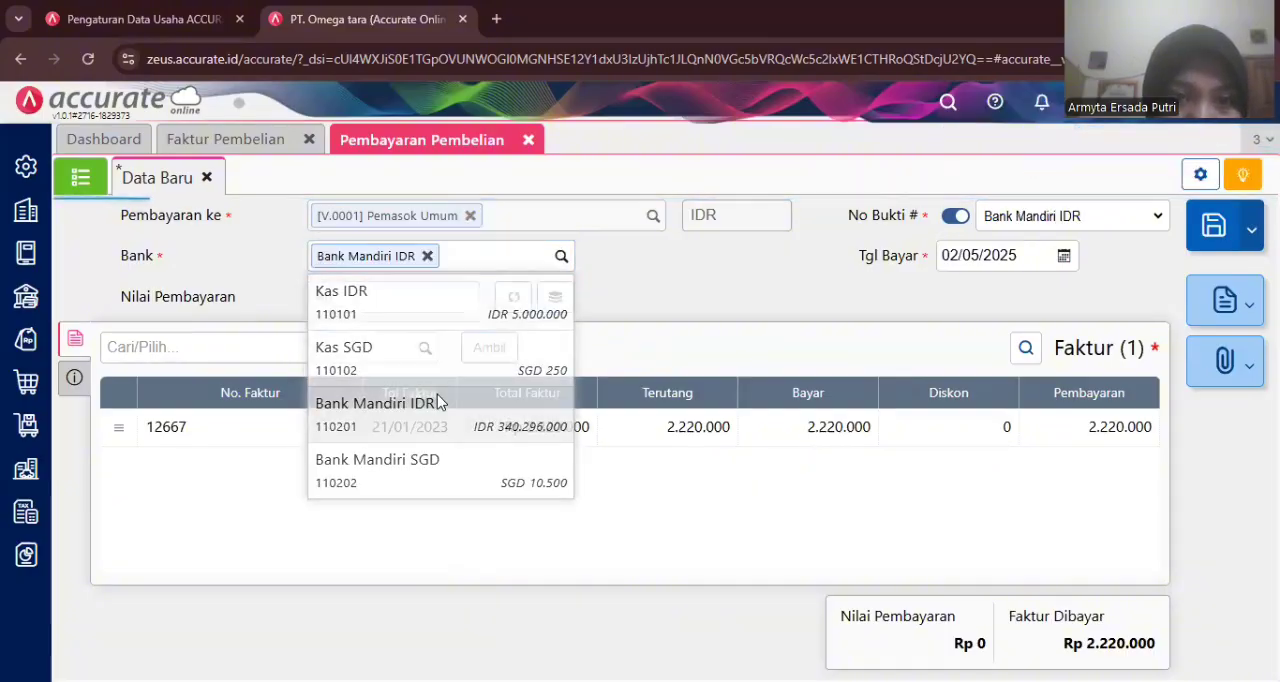
{"action": "left_click", "coordinate": [978, 258]}
{"action": "type", "text": "2"}
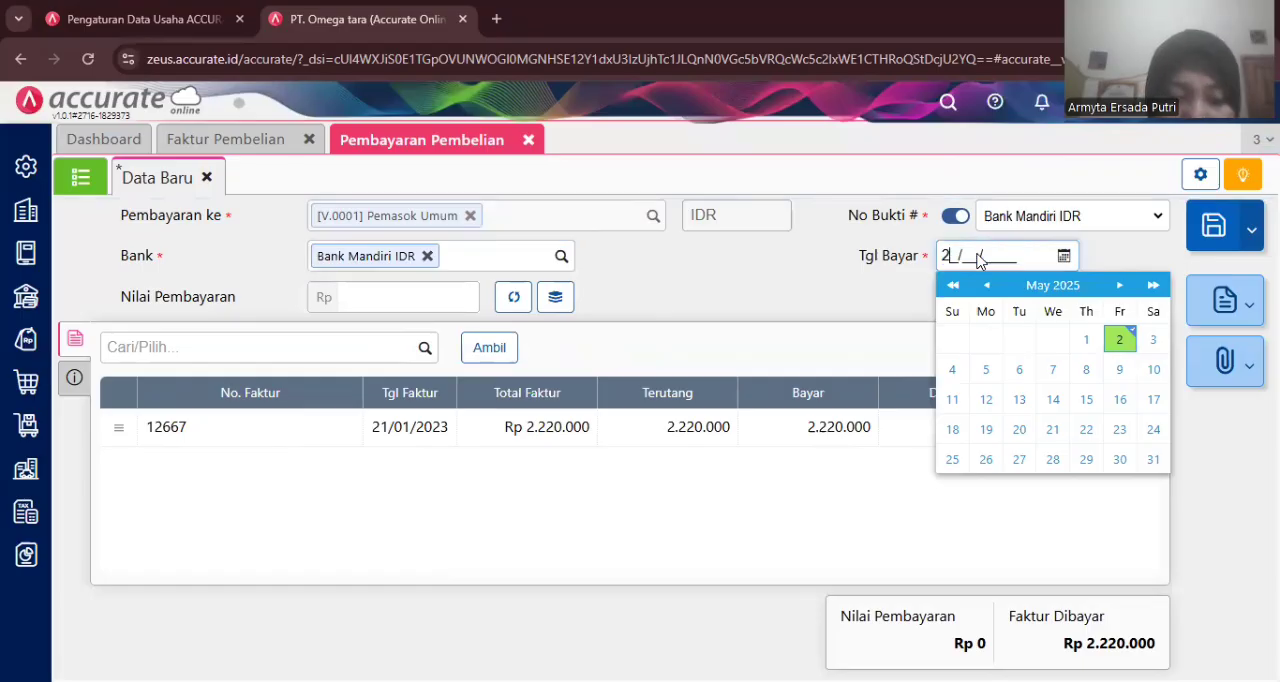
{"action": "type", "text": "1/01/20"}
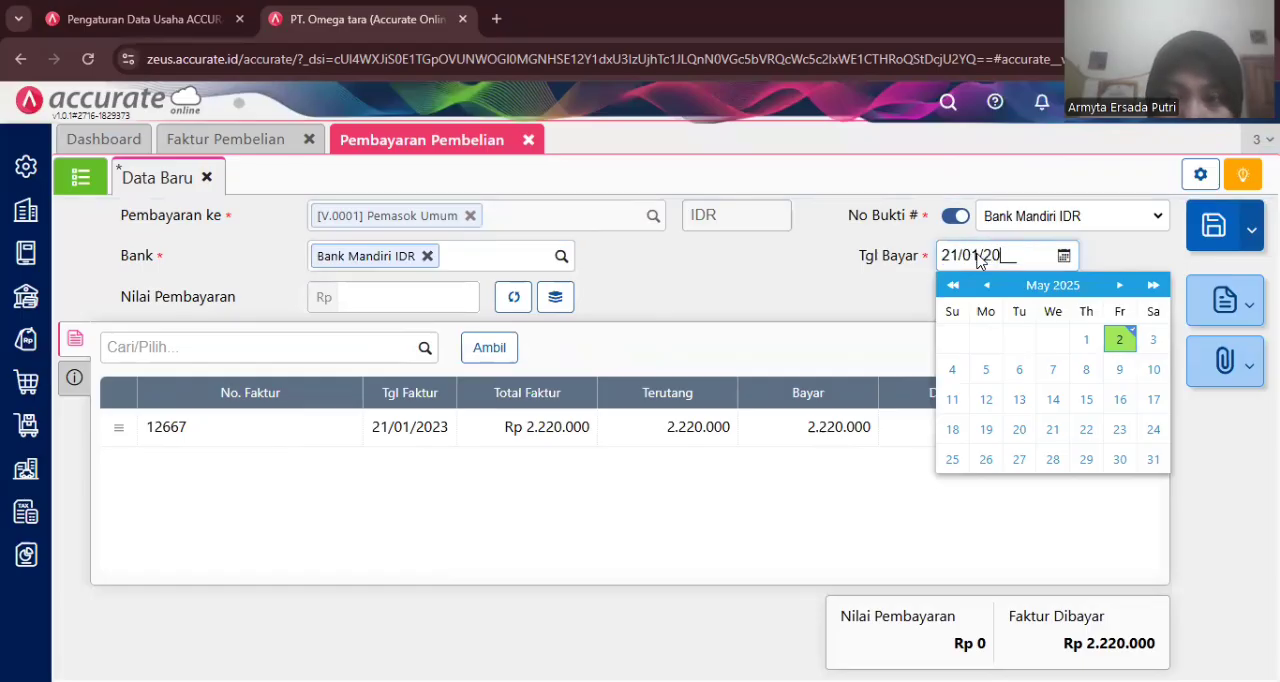
{"action": "type", "text": "23"}
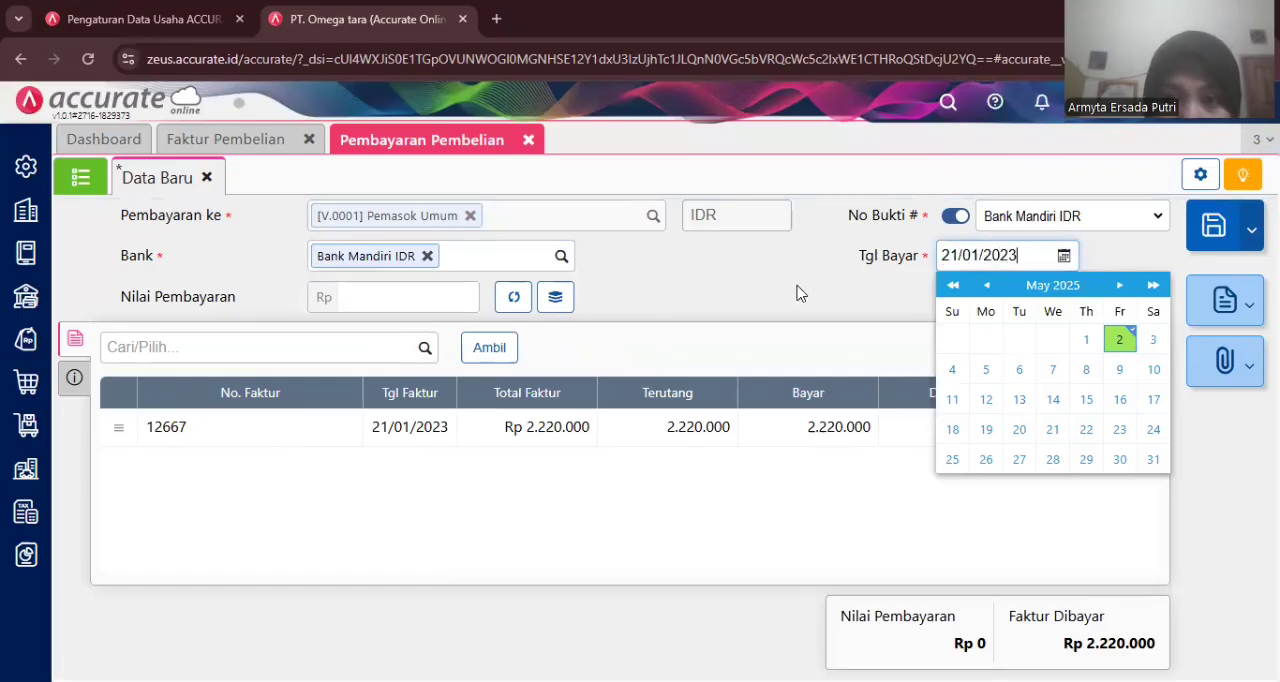
{"action": "left_click", "coordinate": [797, 292]}
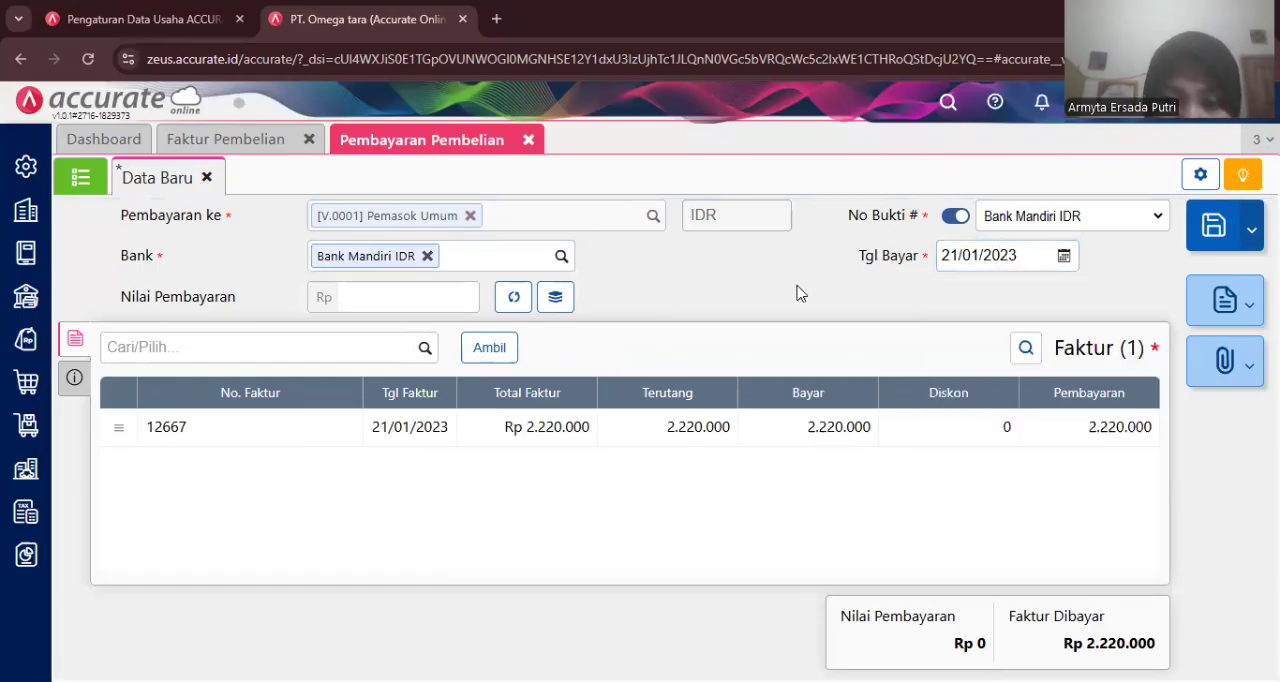
- Fill in the full invoice amount of 2.220.000 as the payment value
{"action": "left_click", "coordinate": [433, 297]}
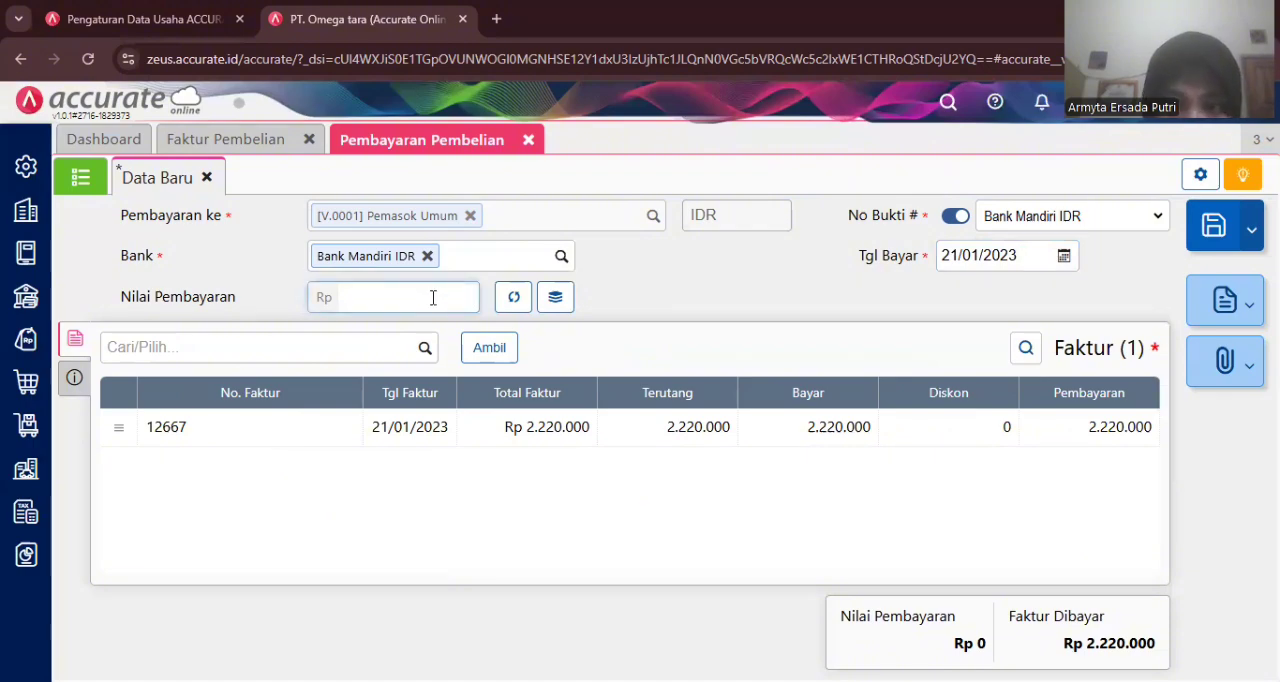
{"action": "left_click", "coordinate": [514, 297]}
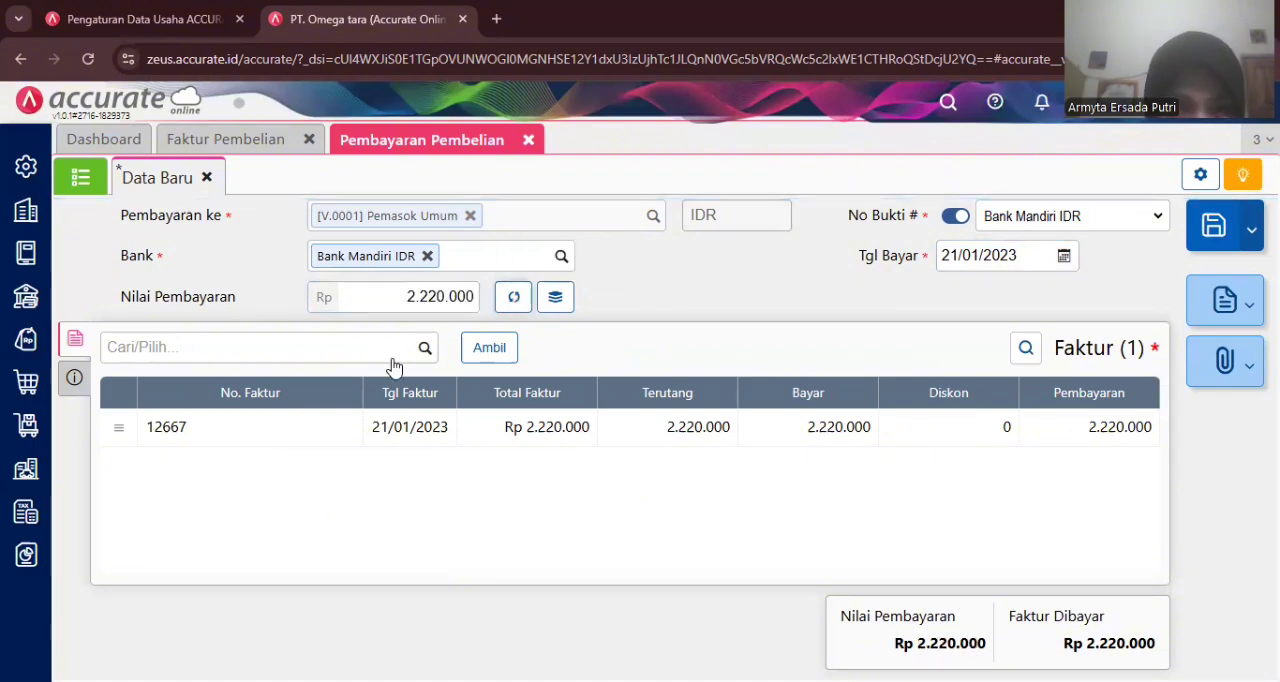
- Set the payment method to Transfer Bank and save the purchase payment
{"action": "left_click", "coordinate": [75, 377]}
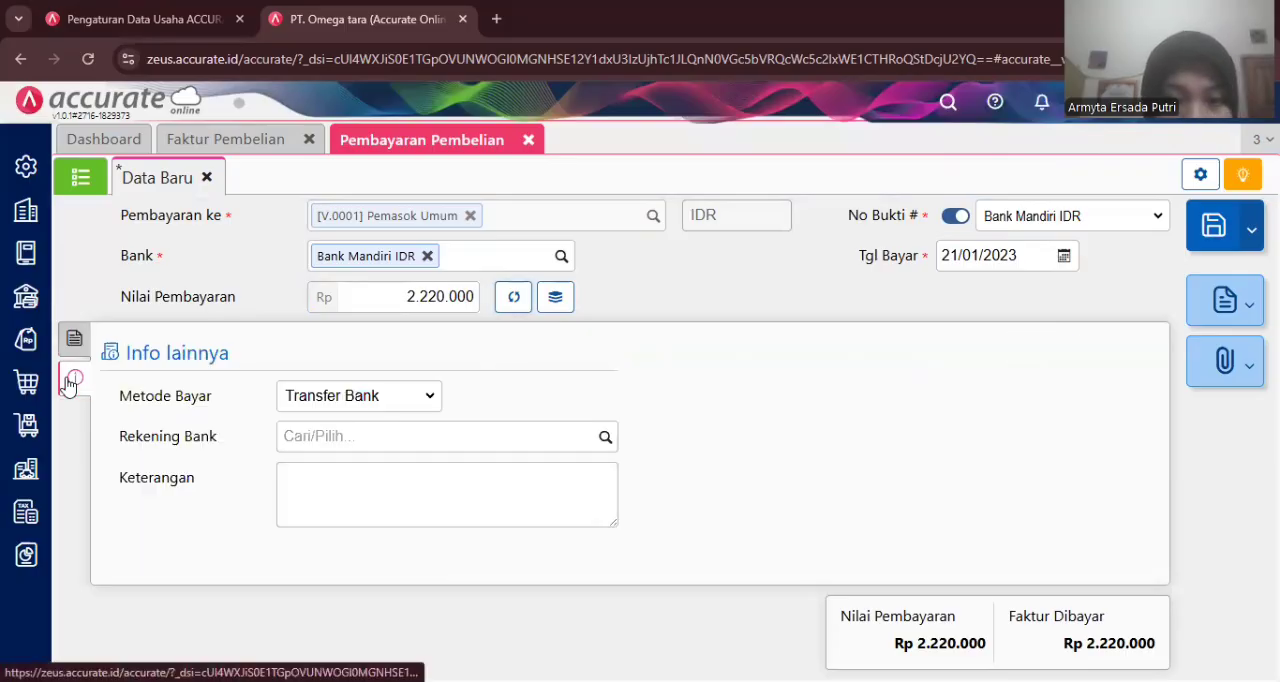
{"action": "left_click", "coordinate": [420, 397]}
{"action": "left_click", "coordinate": [393, 470]}
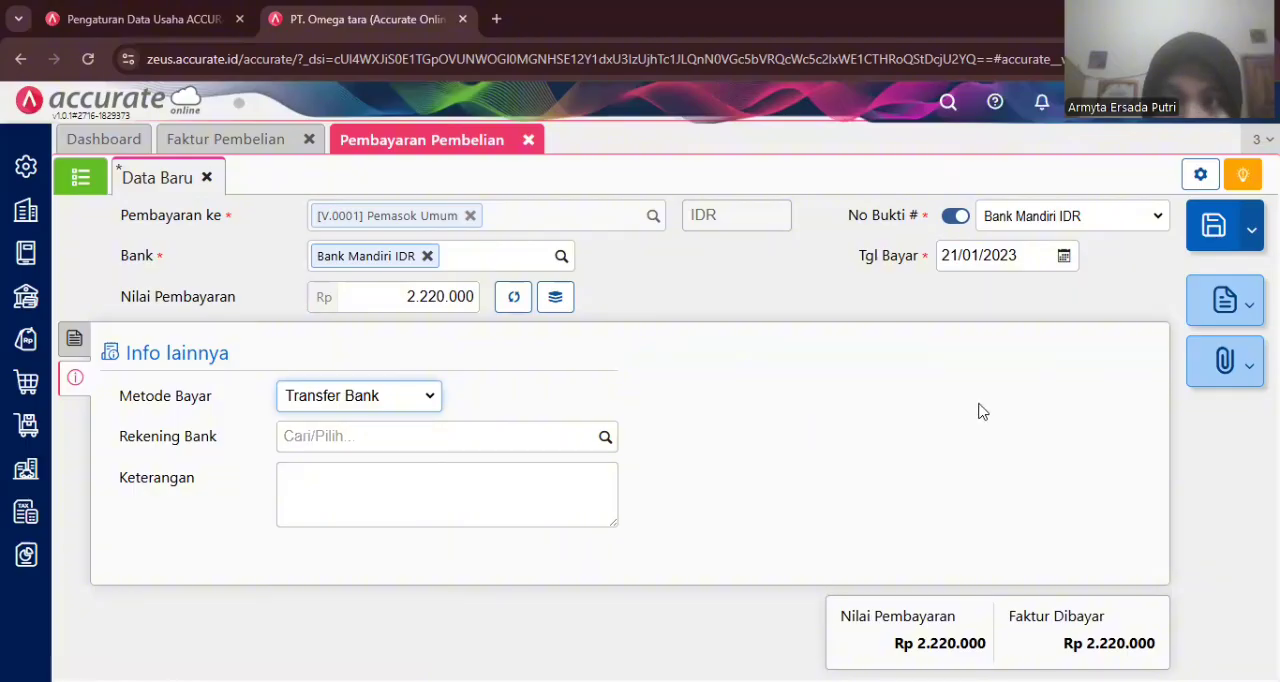
{"action": "left_click", "coordinate": [1217, 232]}
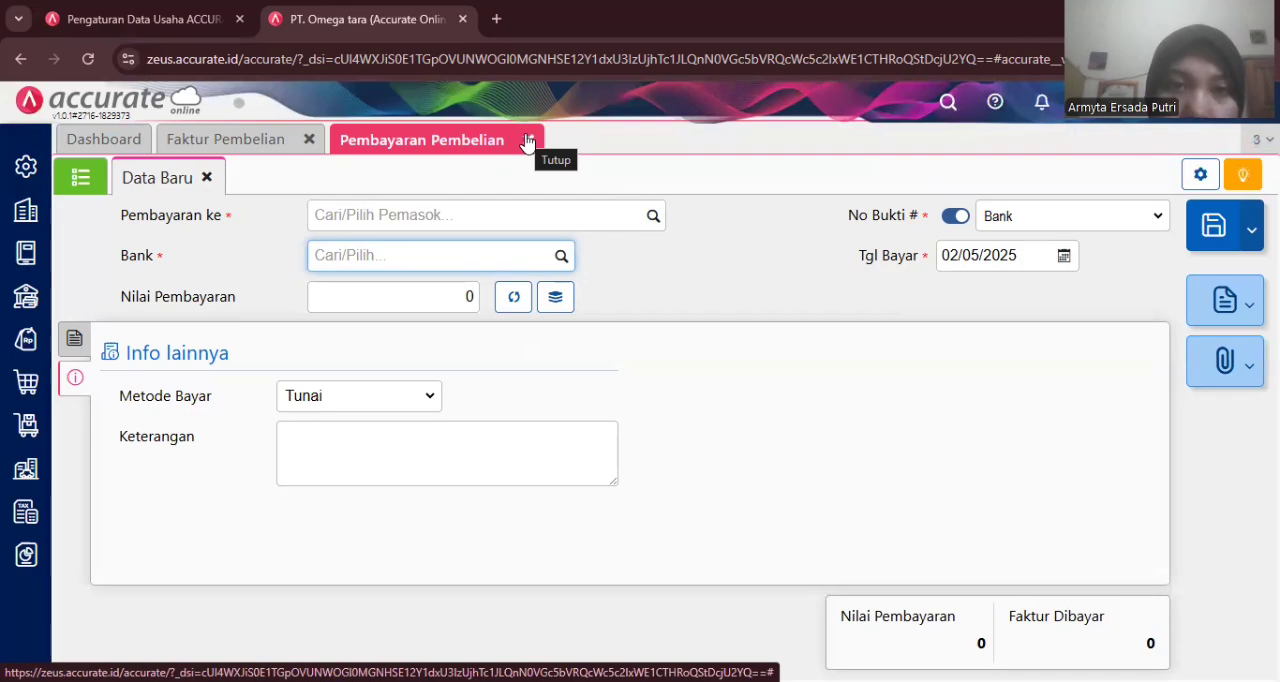
- Close the payment and invoice tabs and start a new purchase order
{"action": "left_click", "coordinate": [528, 140]}
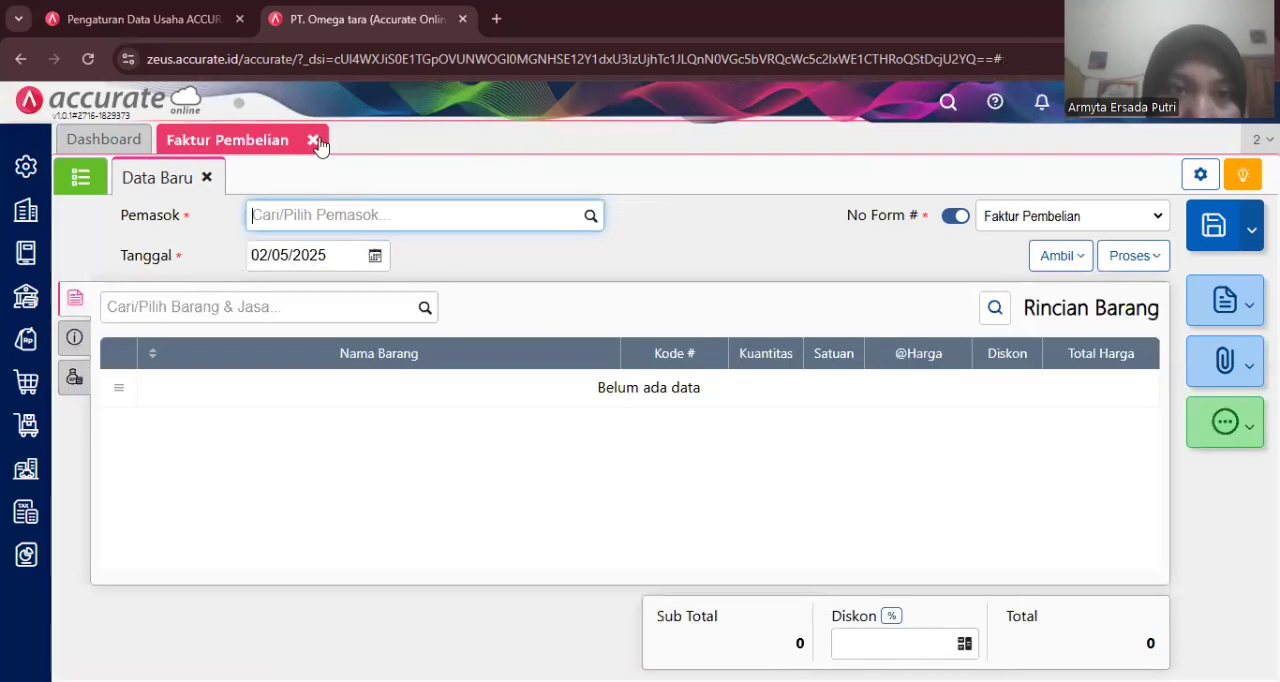
{"action": "left_click", "coordinate": [313, 140]}
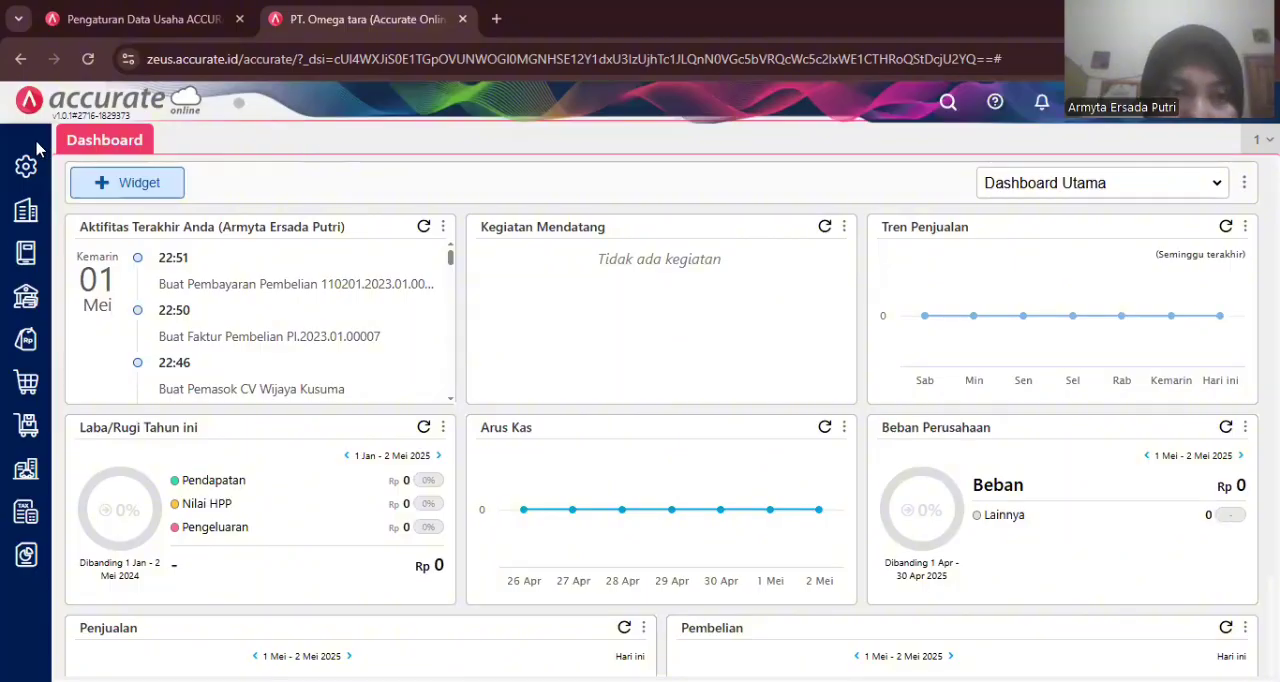
{"action": "left_click", "coordinate": [37, 381]}
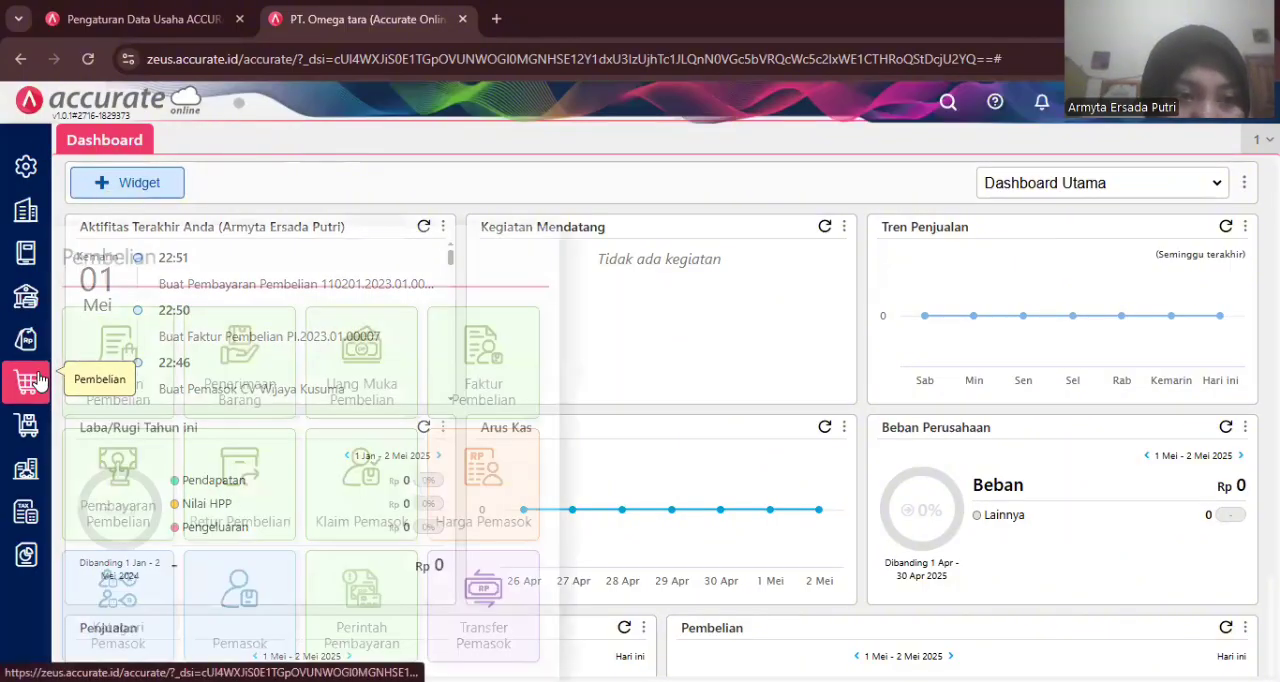
{"action": "left_click", "coordinate": [124, 345]}
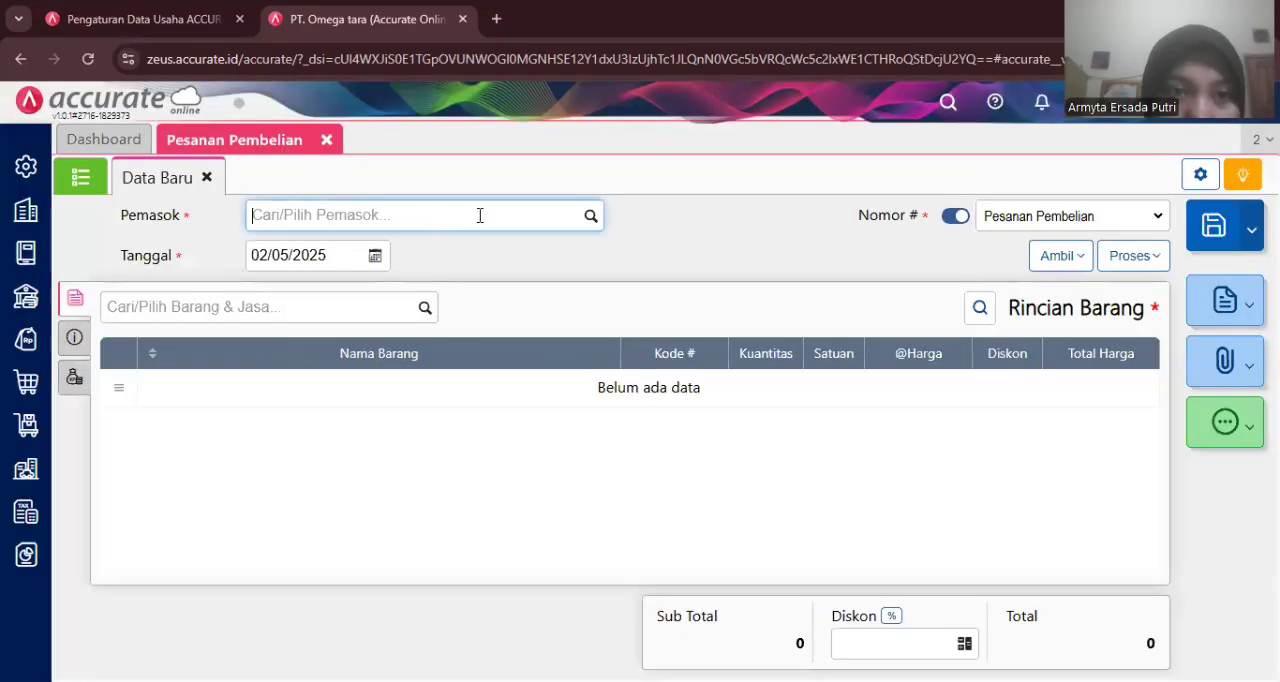
- Choose Pasifik Indonesia as the purchase order's supplier
{"action": "type", "text": "pl"}
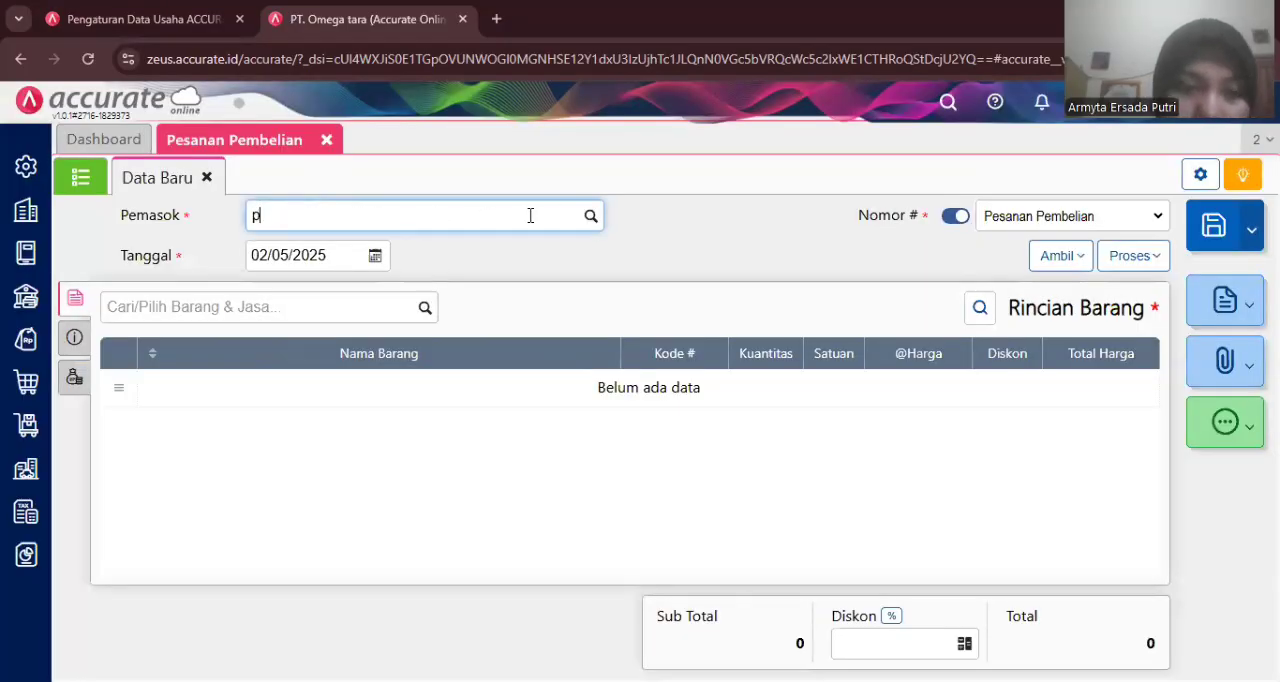
{"action": "key", "text": "BackSpace"}
{"action": "type", "text": "a"}
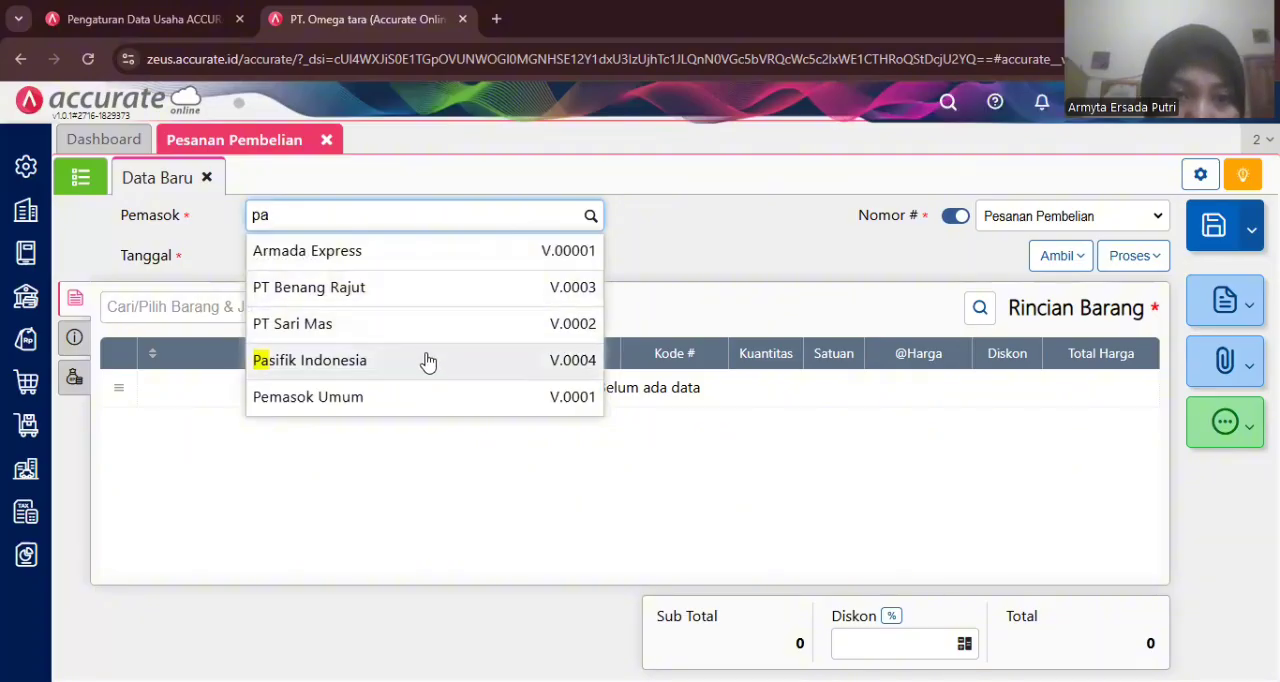
{"action": "left_click", "coordinate": [428, 362]}
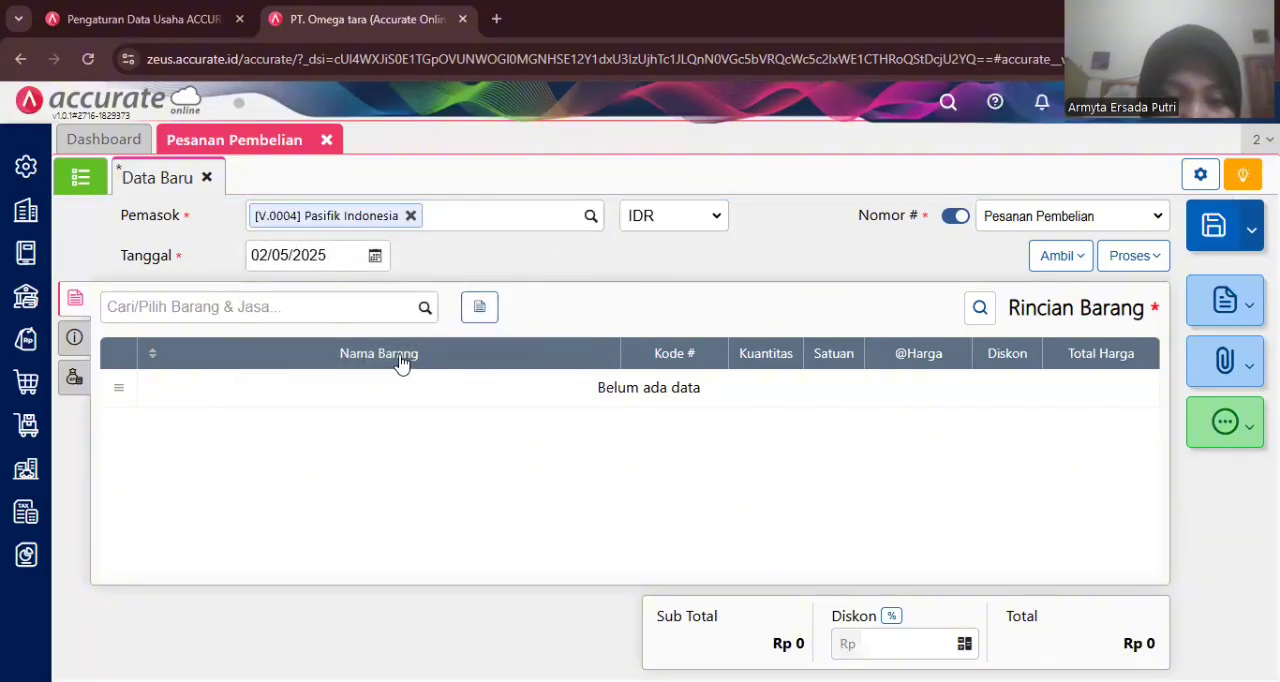
- Add Jeans to the purchase order with quantity 20 at 95.000 each
{"action": "left_click", "coordinate": [427, 299]}
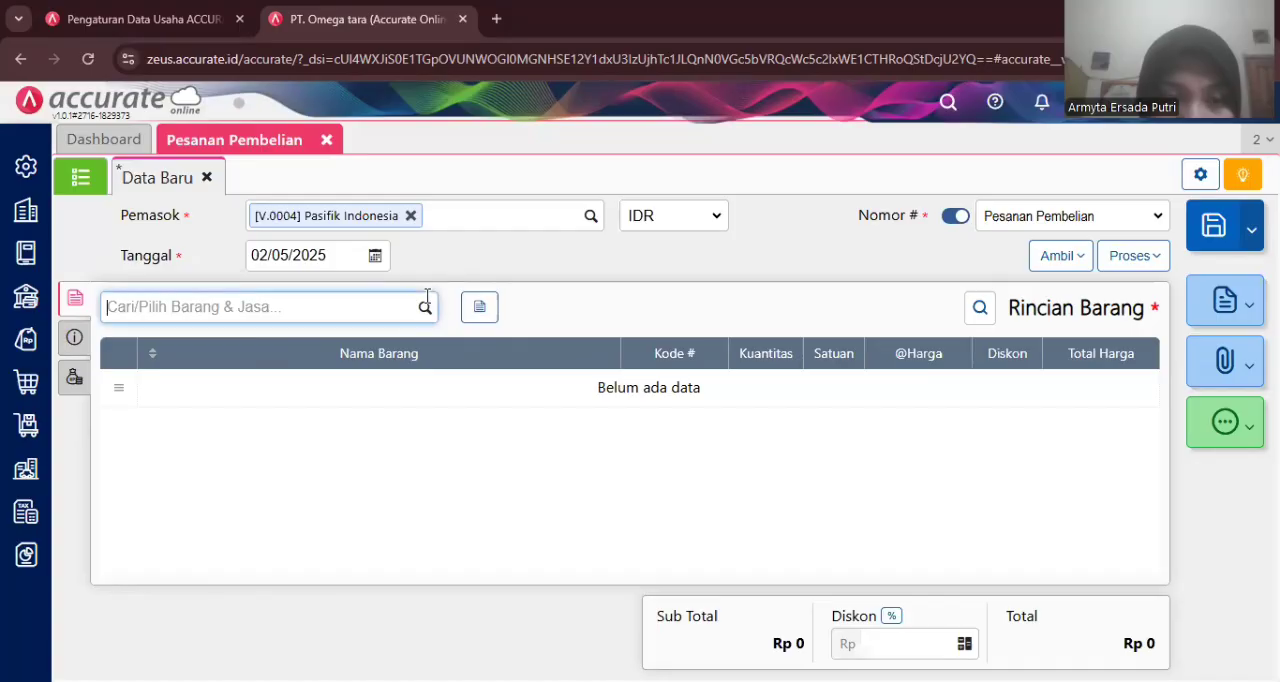
{"action": "type", "text": "j"}
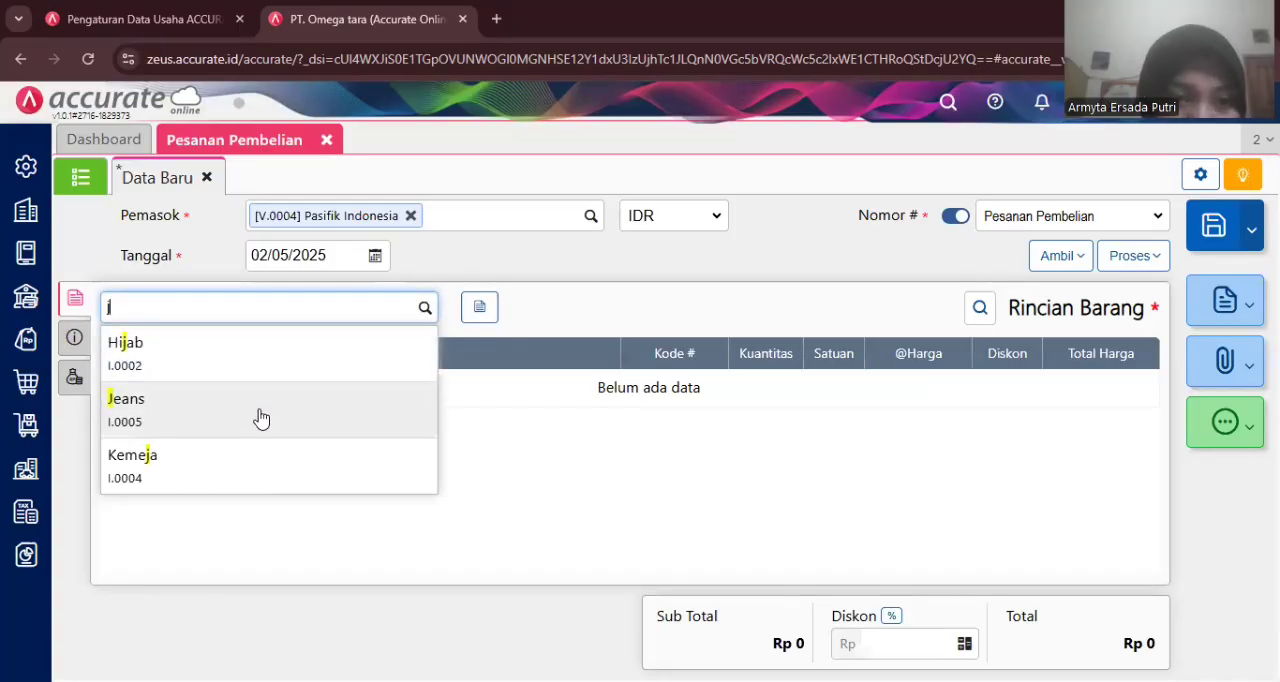
{"action": "left_click", "coordinate": [259, 417]}
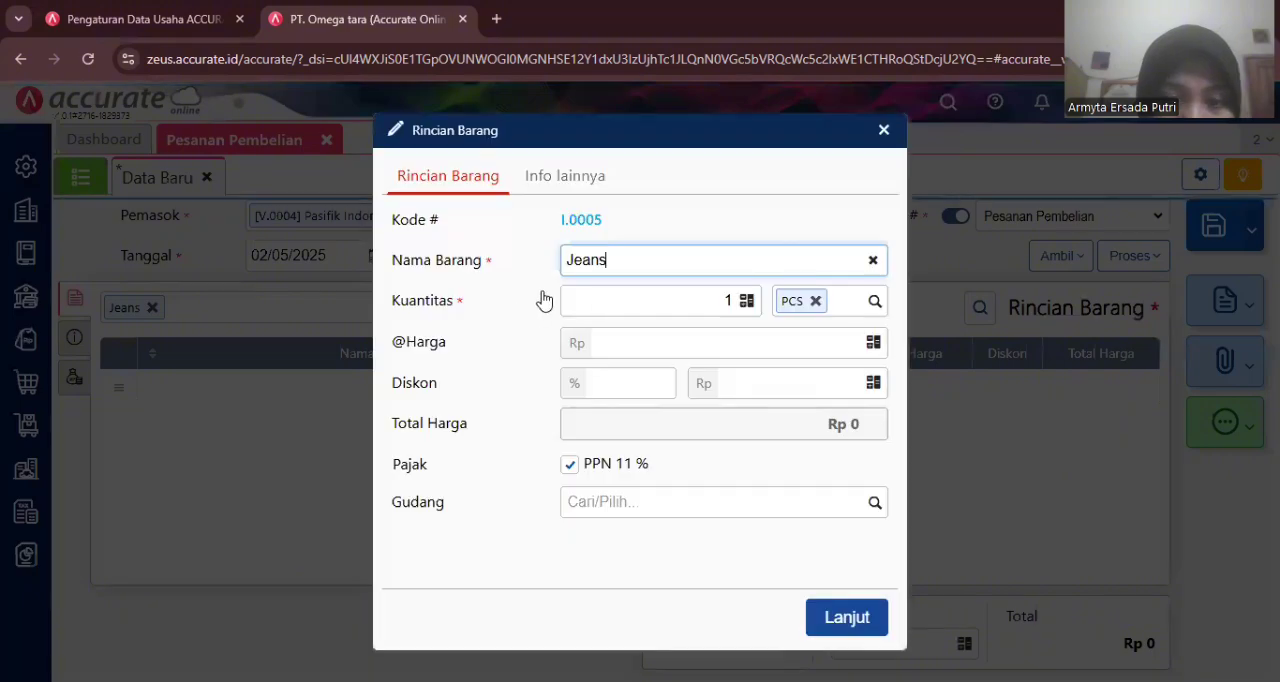
{"action": "left_click", "coordinate": [714, 298]}
{"action": "key", "text": "BackSpace"}
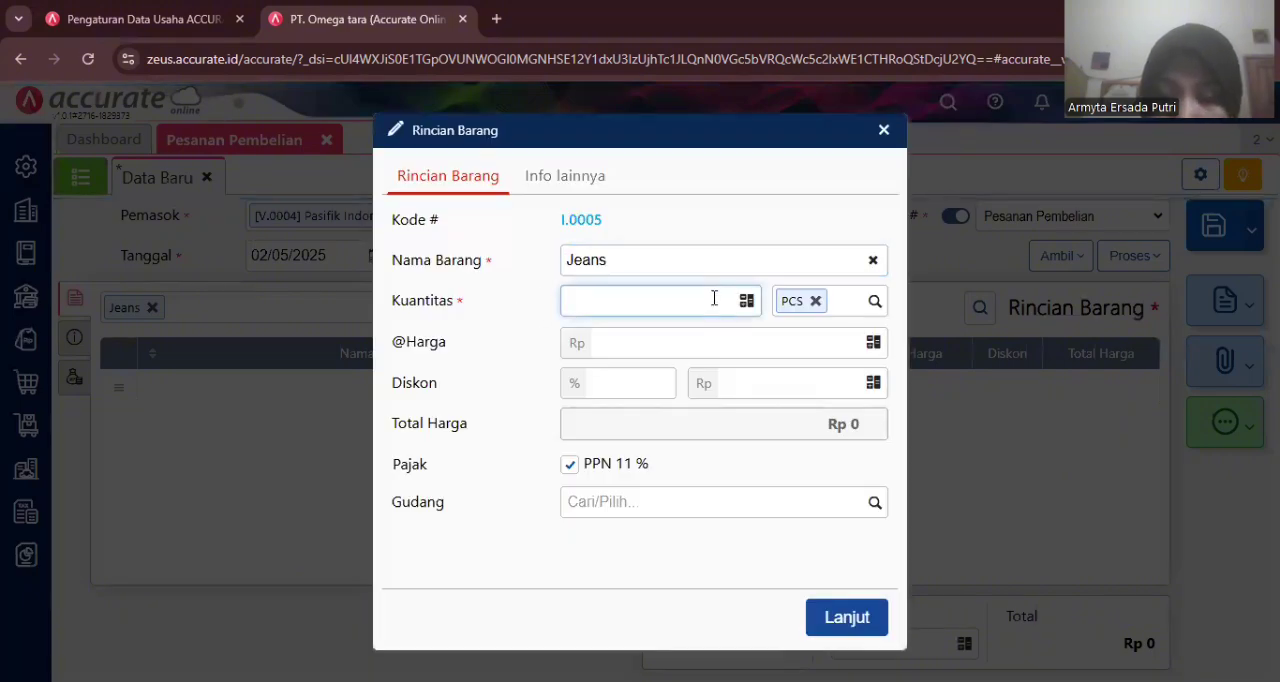
{"action": "type", "text": "20"}
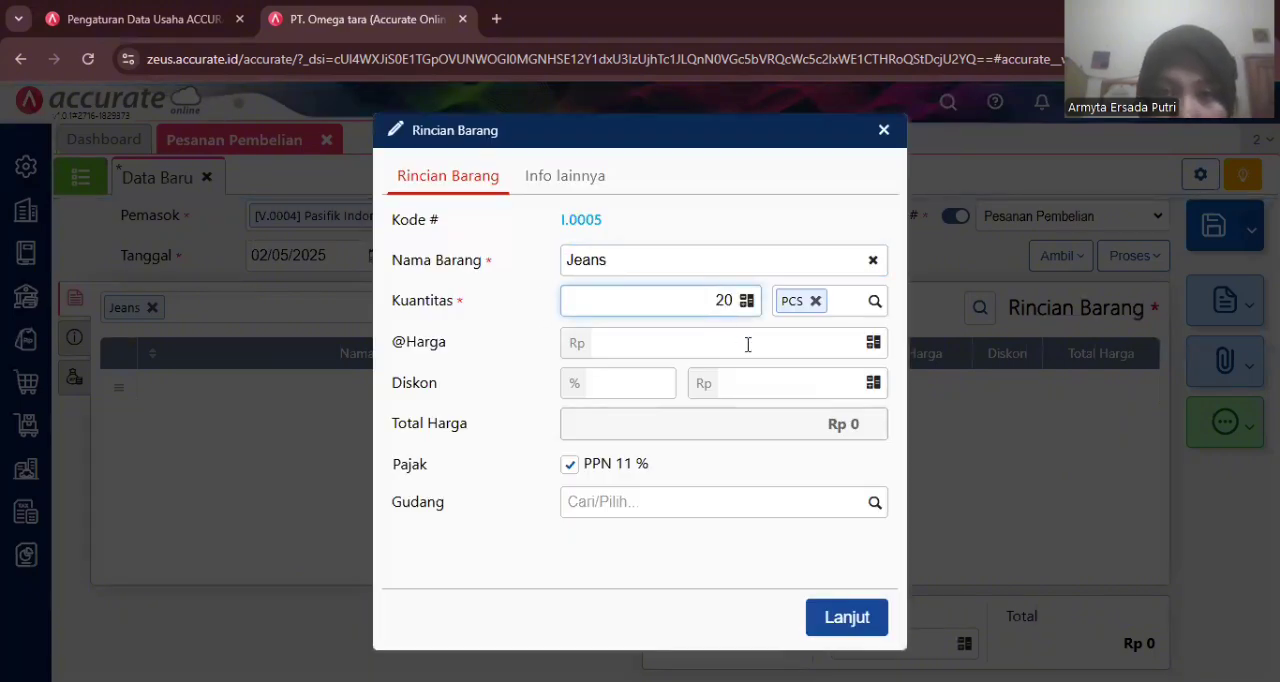
{"action": "left_click", "coordinate": [748, 344]}
{"action": "type", "text": "950000"}
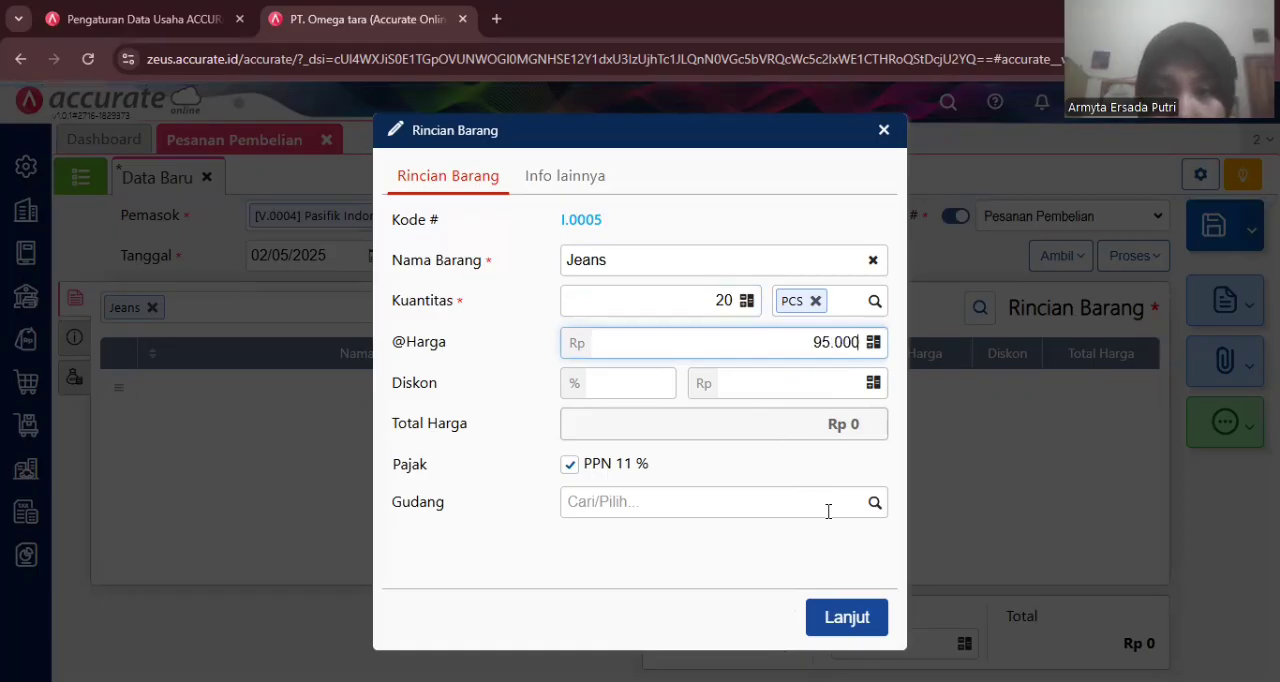
{"action": "left_click", "coordinate": [863, 616]}
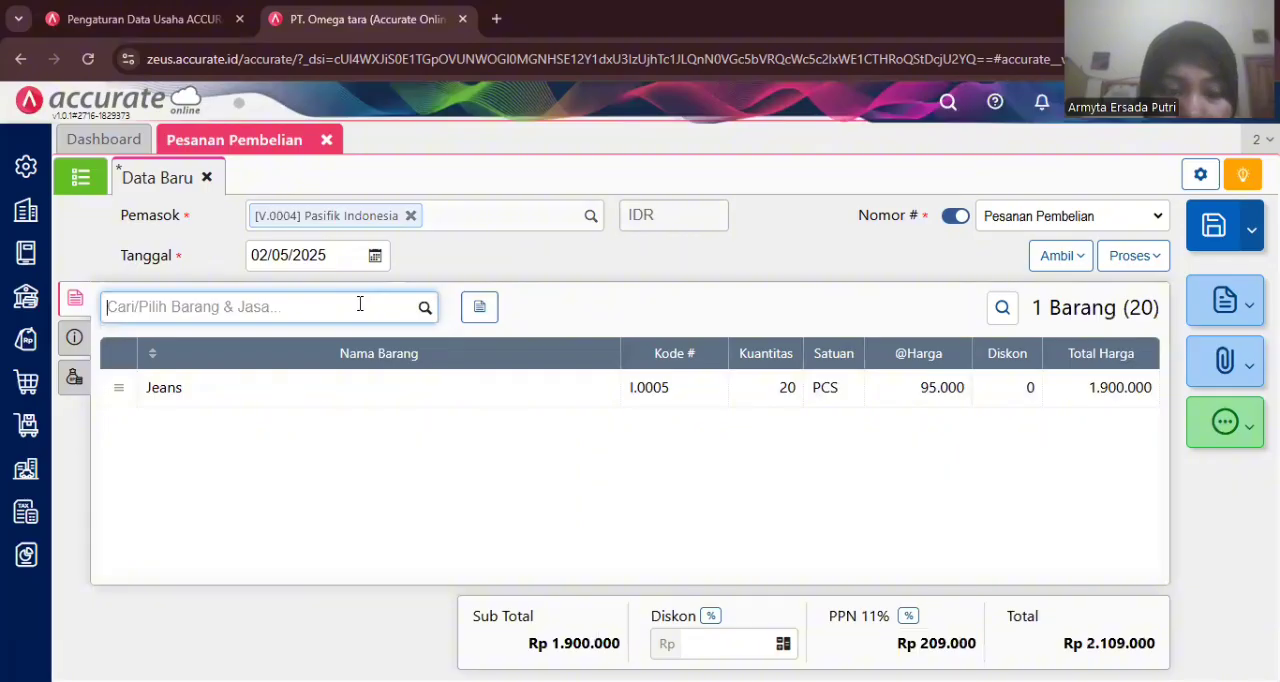
- Add Flat Shoes to the purchase order with quantity 30 at 98.000 each
{"action": "left_click", "coordinate": [360, 304]}
{"action": "type", "text": "fl"}
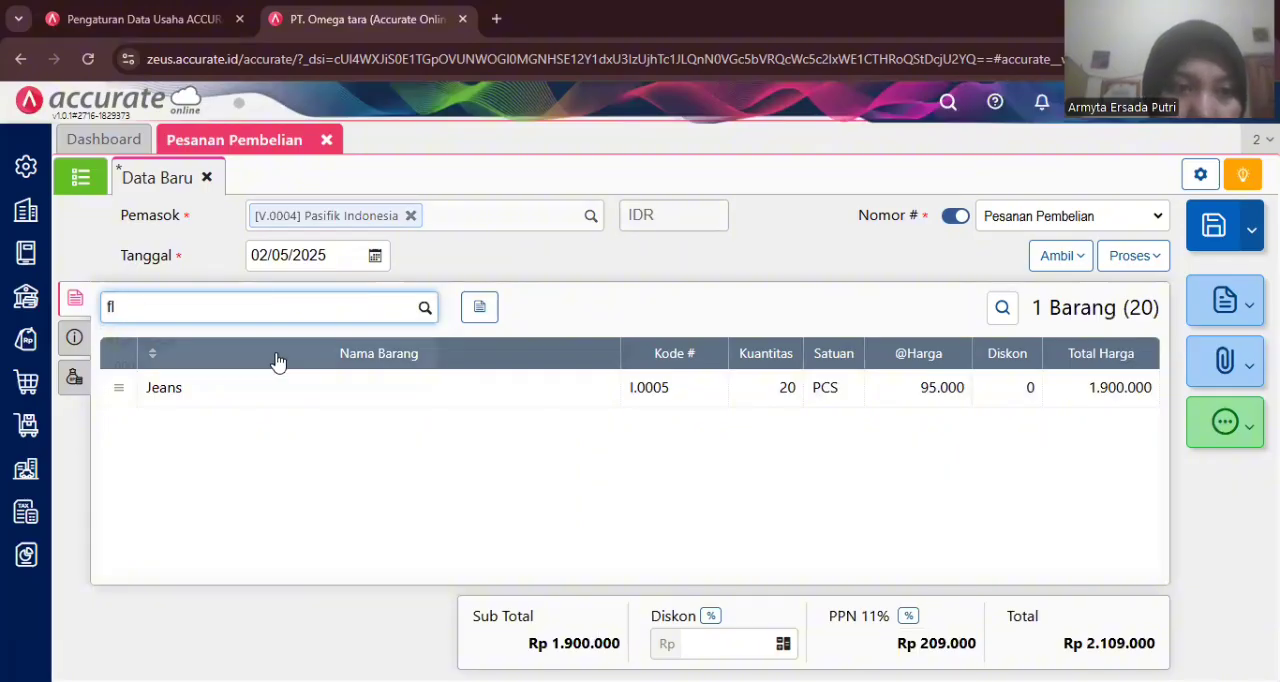
{"action": "left_click", "coordinate": [244, 362]}
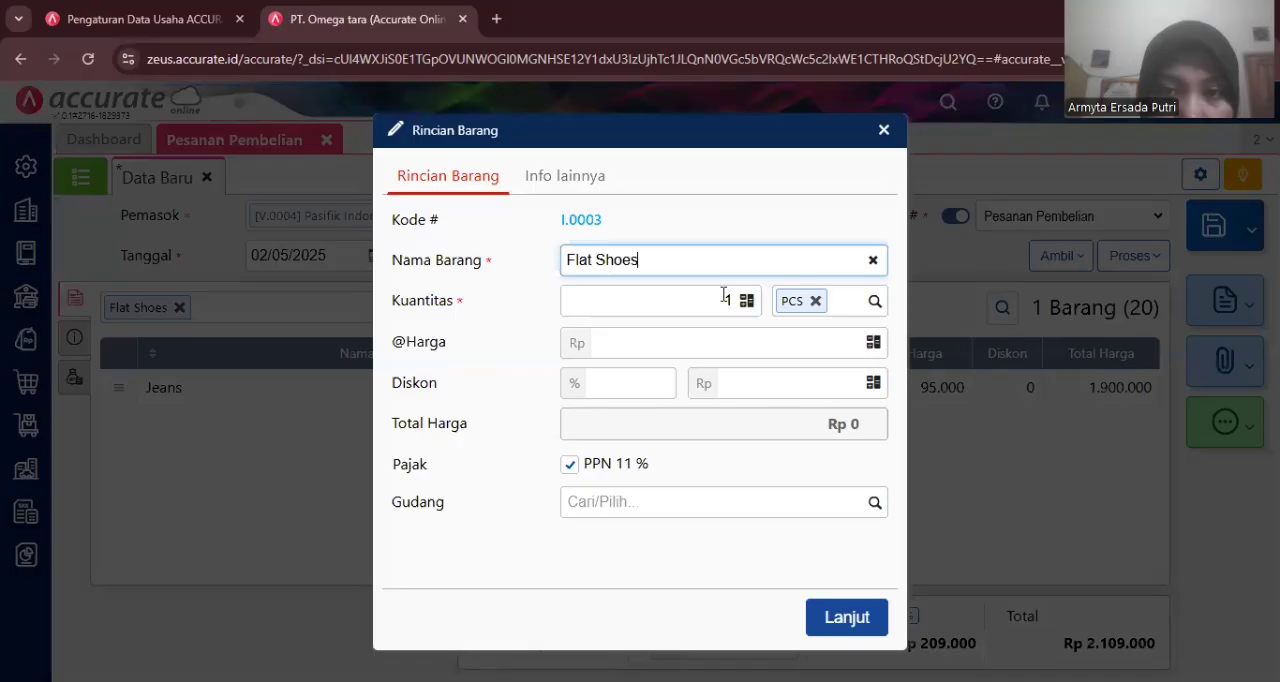
{"action": "left_click", "coordinate": [724, 295]}
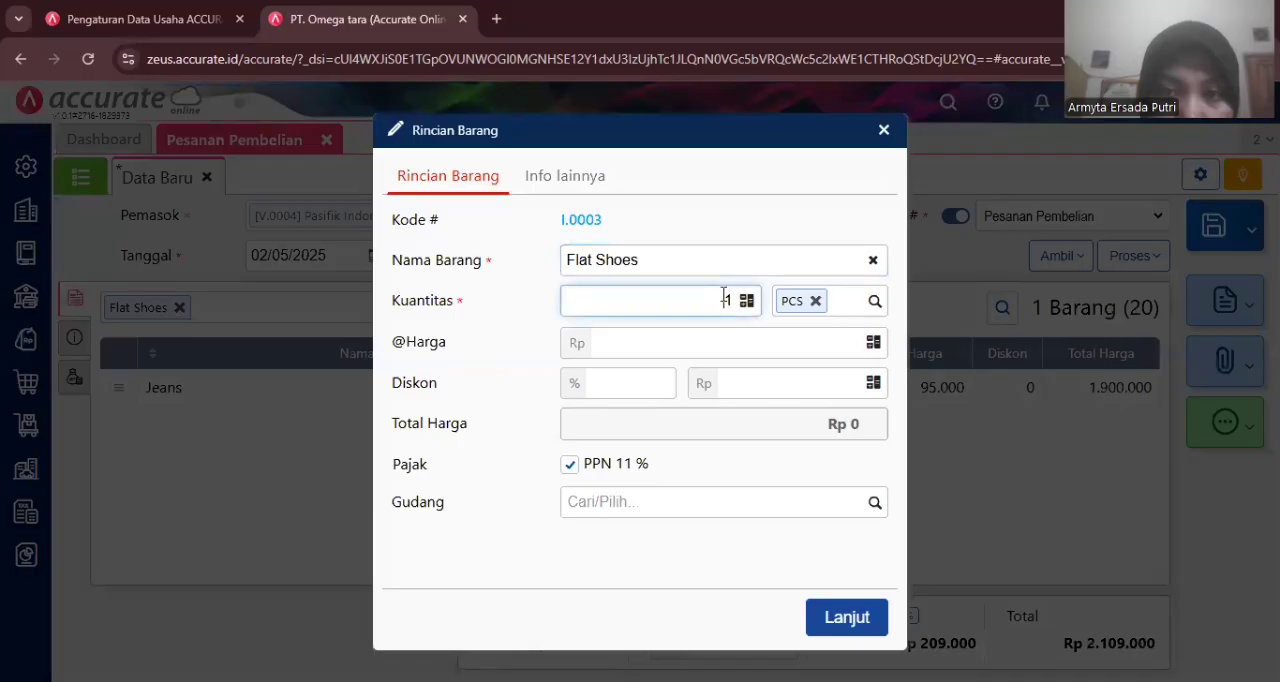
{"action": "type", "text": "30"}
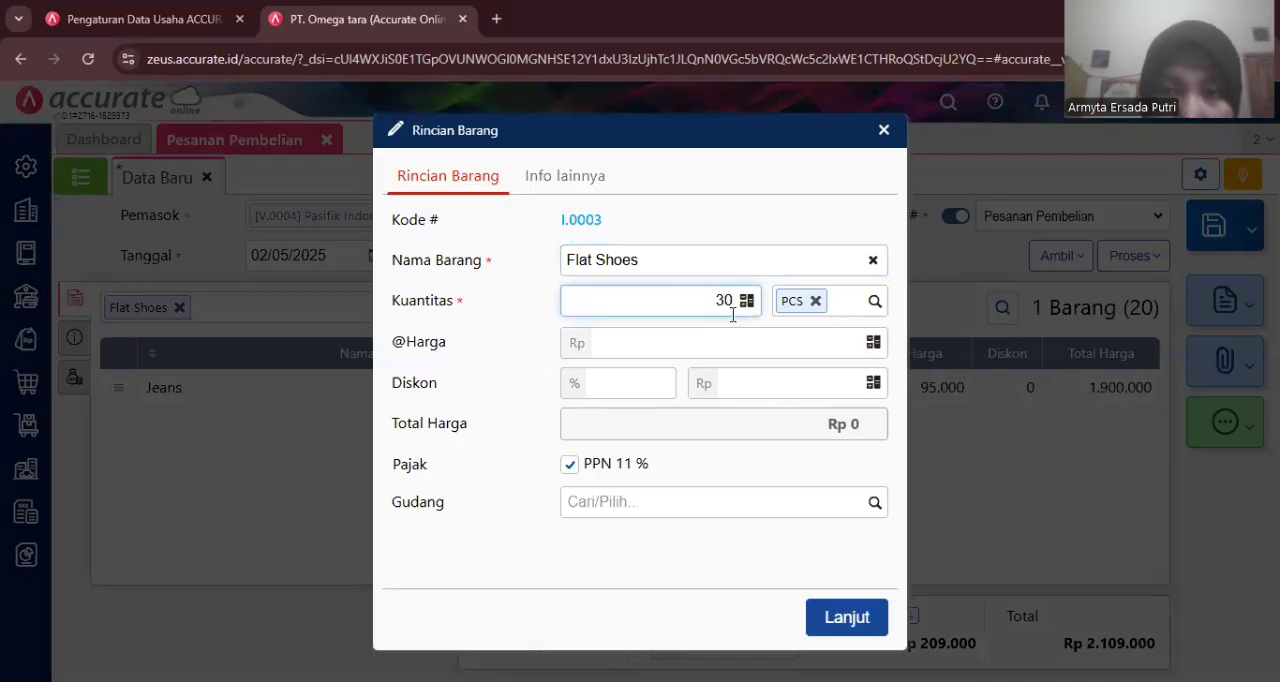
{"action": "left_click", "coordinate": [749, 348]}
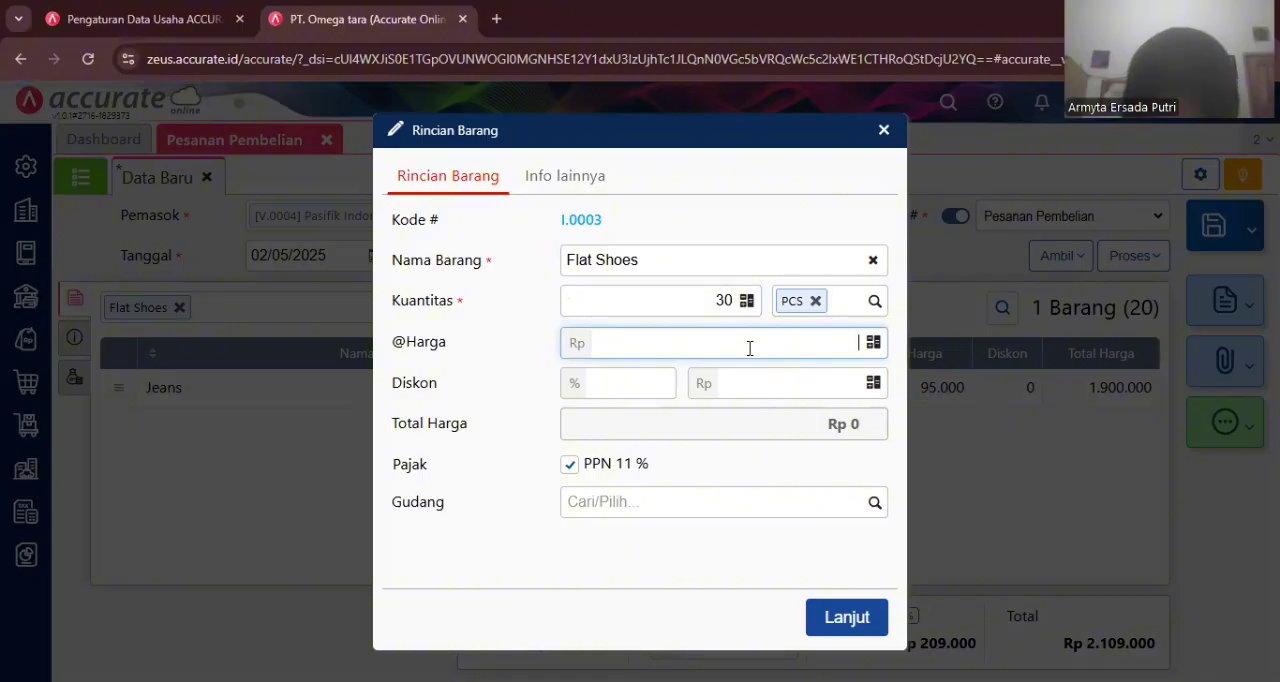
{"action": "type", "text": "980000"}
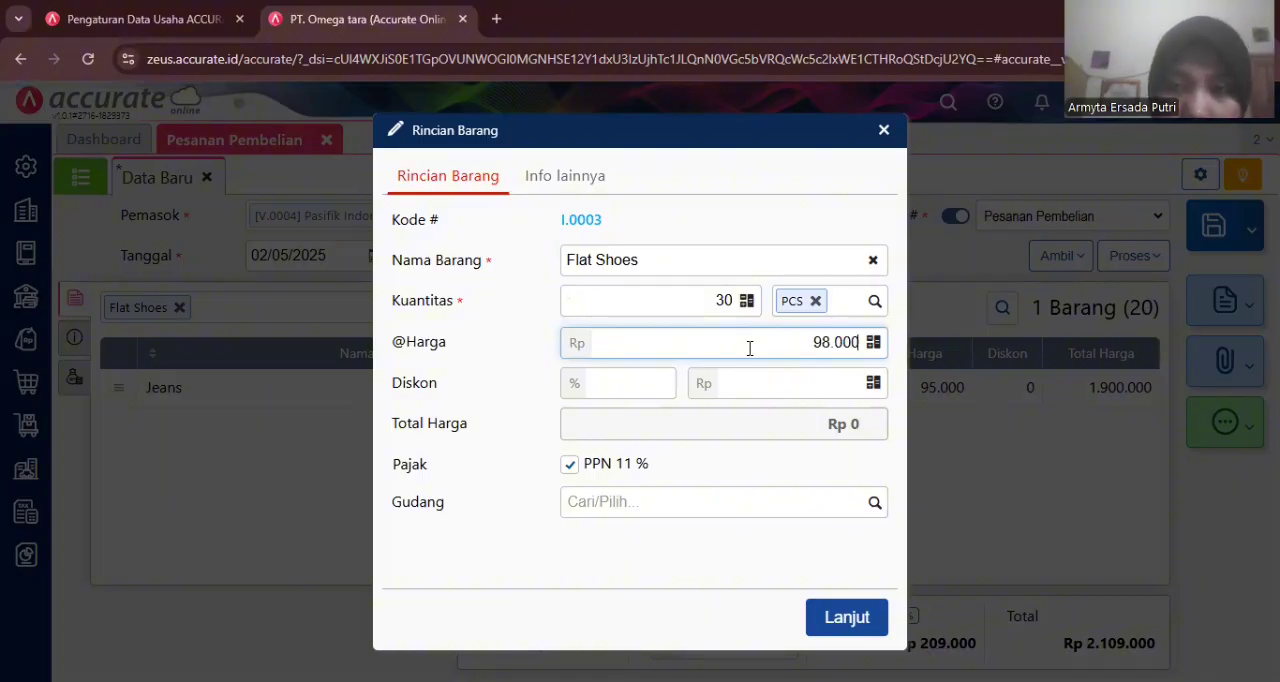
{"action": "left_click", "coordinate": [849, 614]}
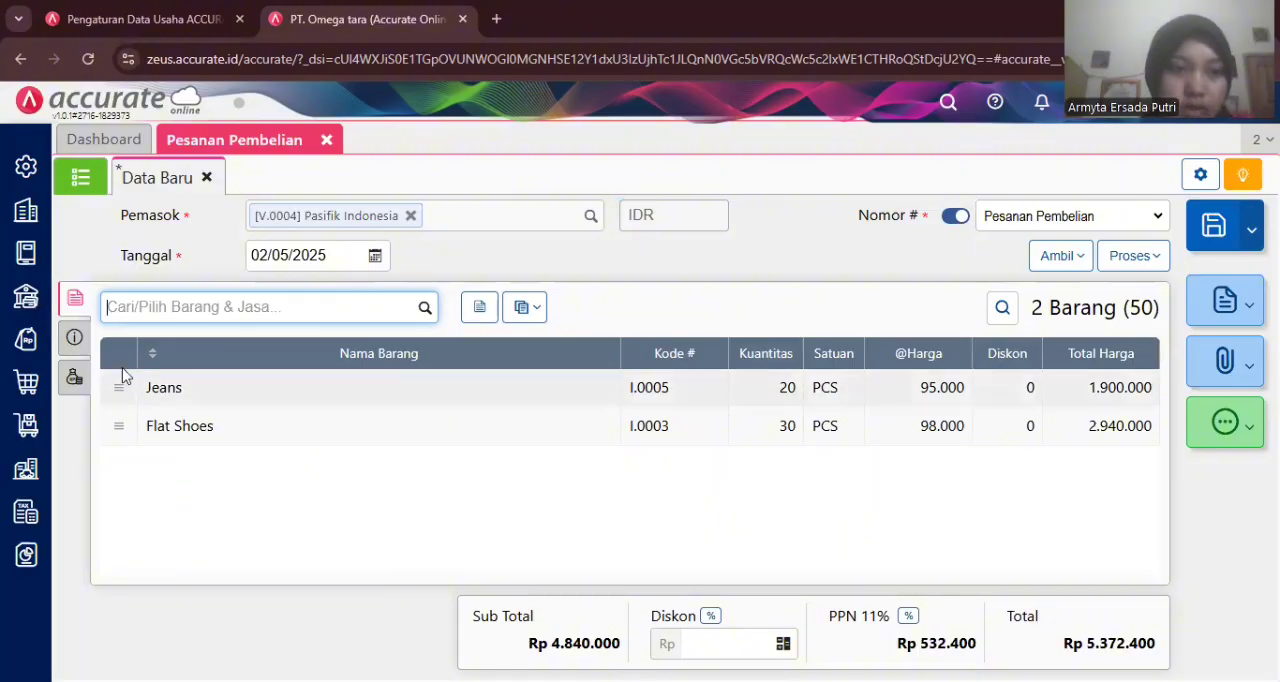
- Pick the supplier's Surabaya shipping address and set the delivery date to 23/01/2023
{"action": "left_click", "coordinate": [75, 338]}
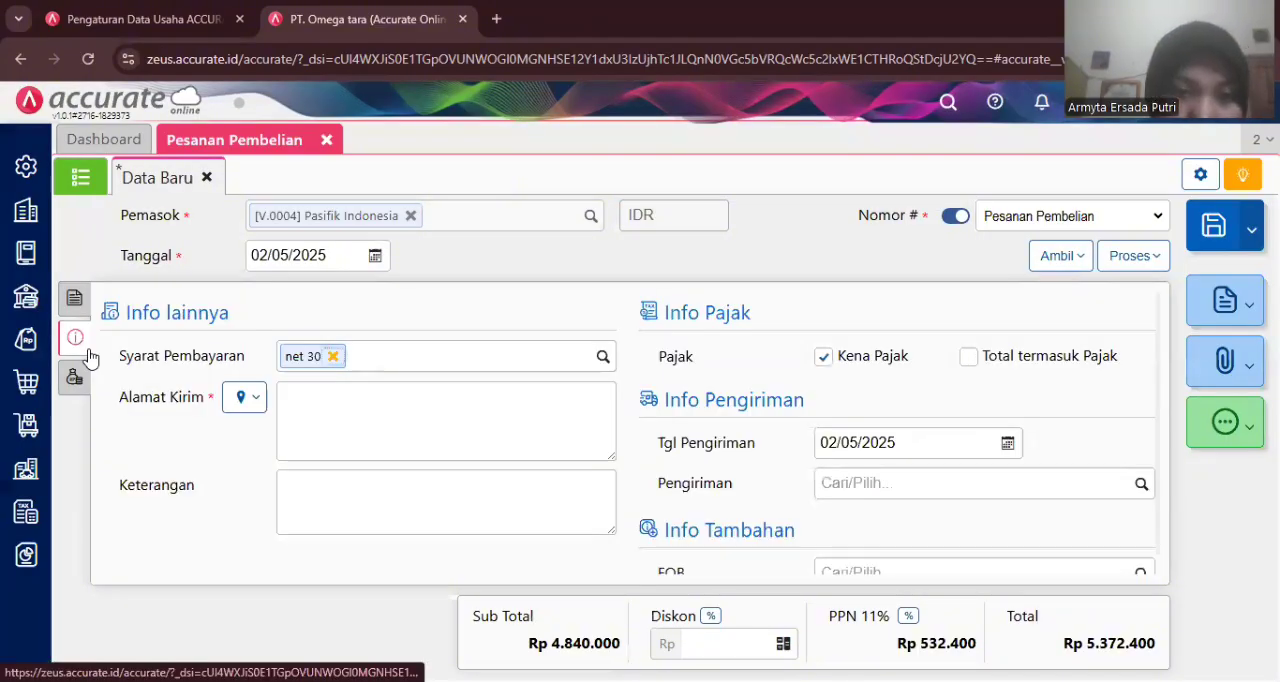
{"action": "left_click", "coordinate": [252, 402]}
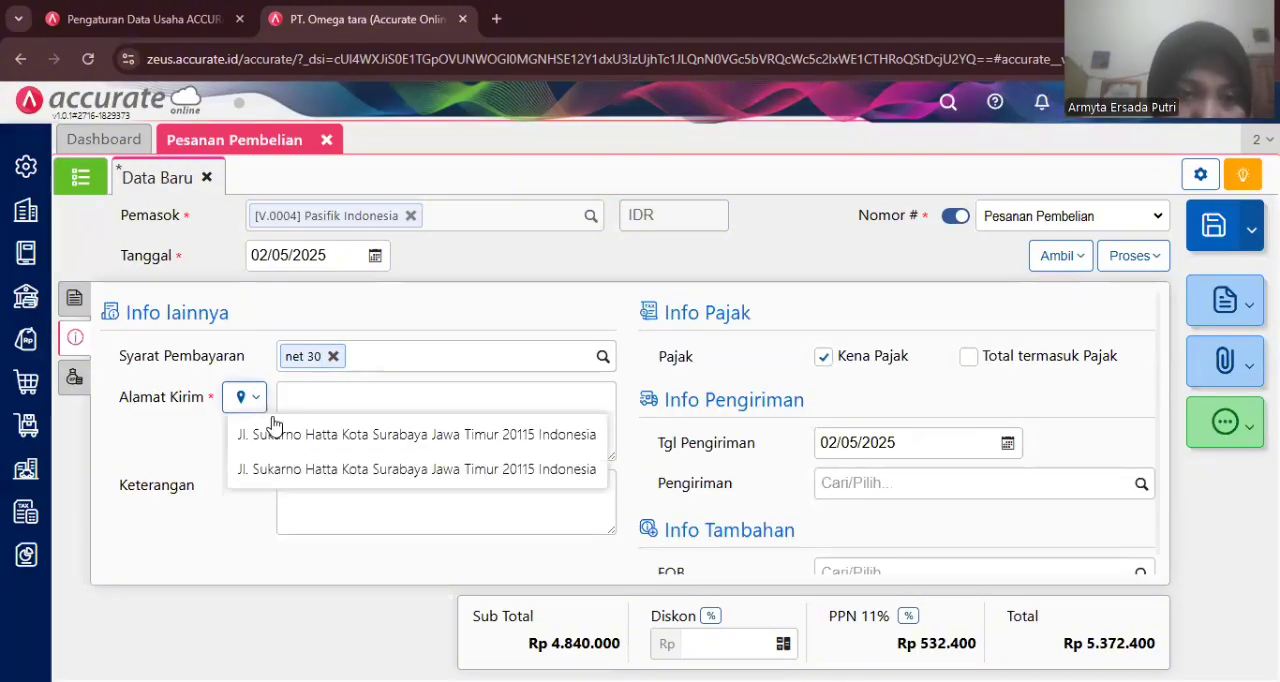
{"action": "left_click", "coordinate": [279, 434]}
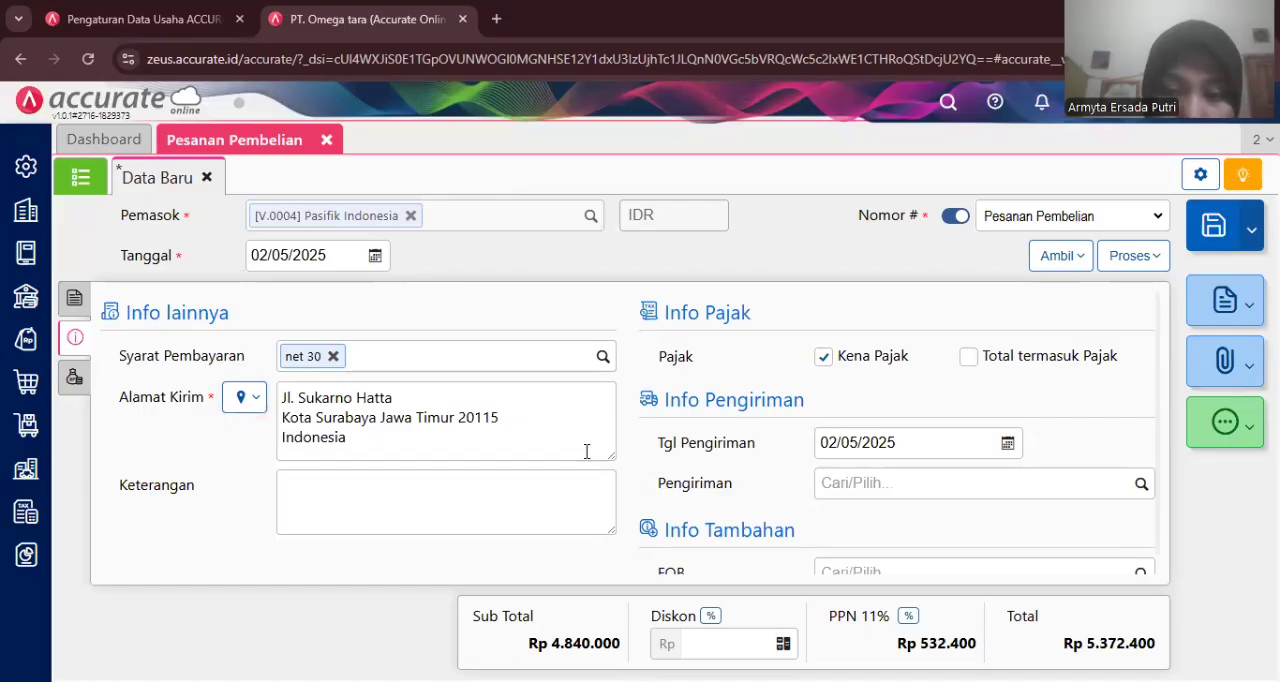
{"action": "left_click", "coordinate": [847, 441]}
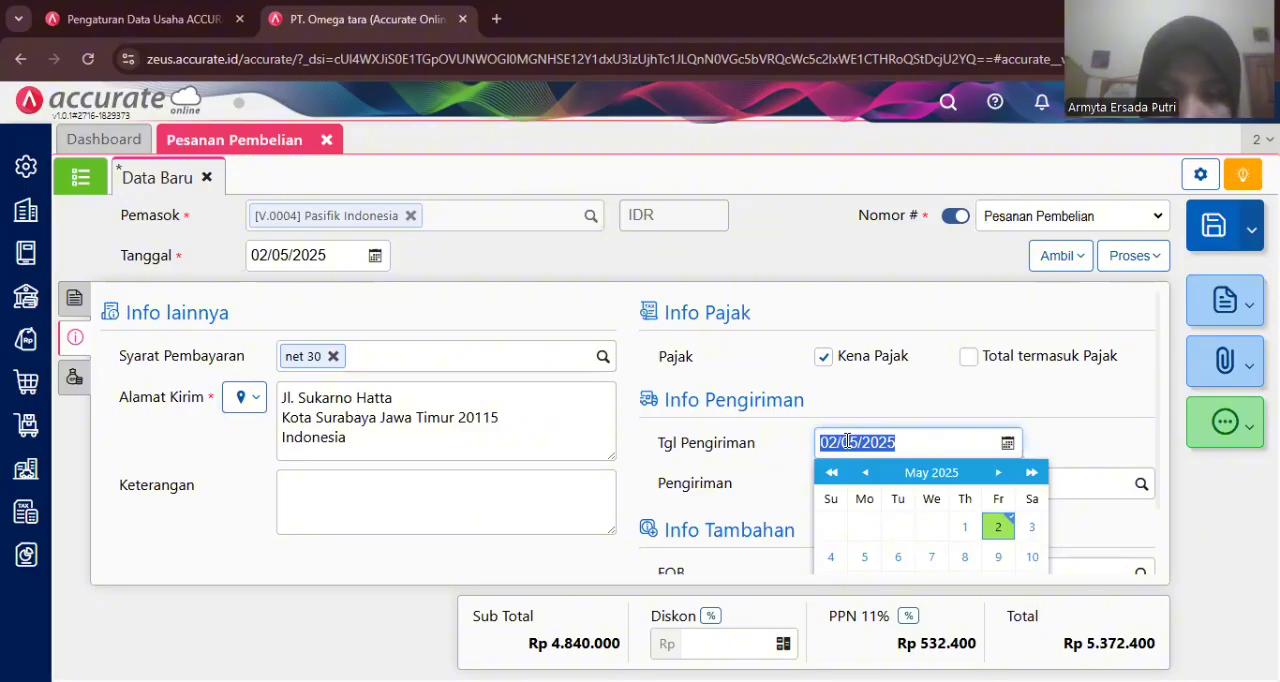
{"action": "type", "text": "22/01/20"}
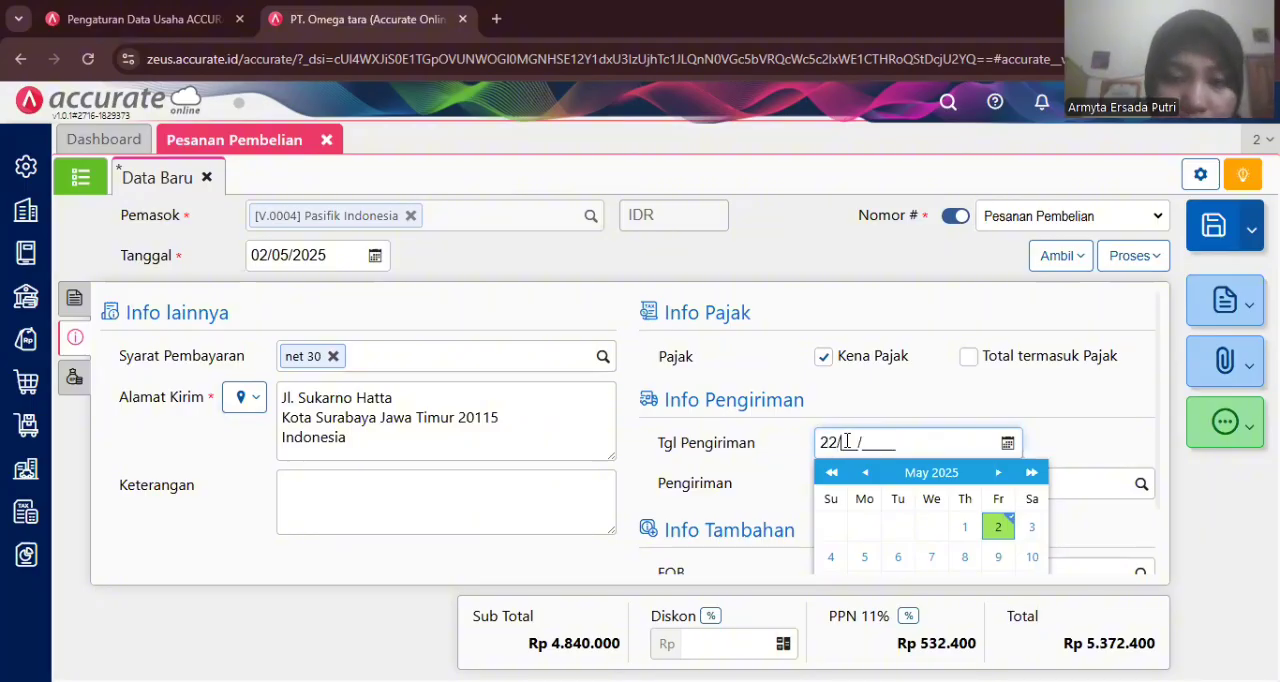
{"action": "type", "text": "23"}
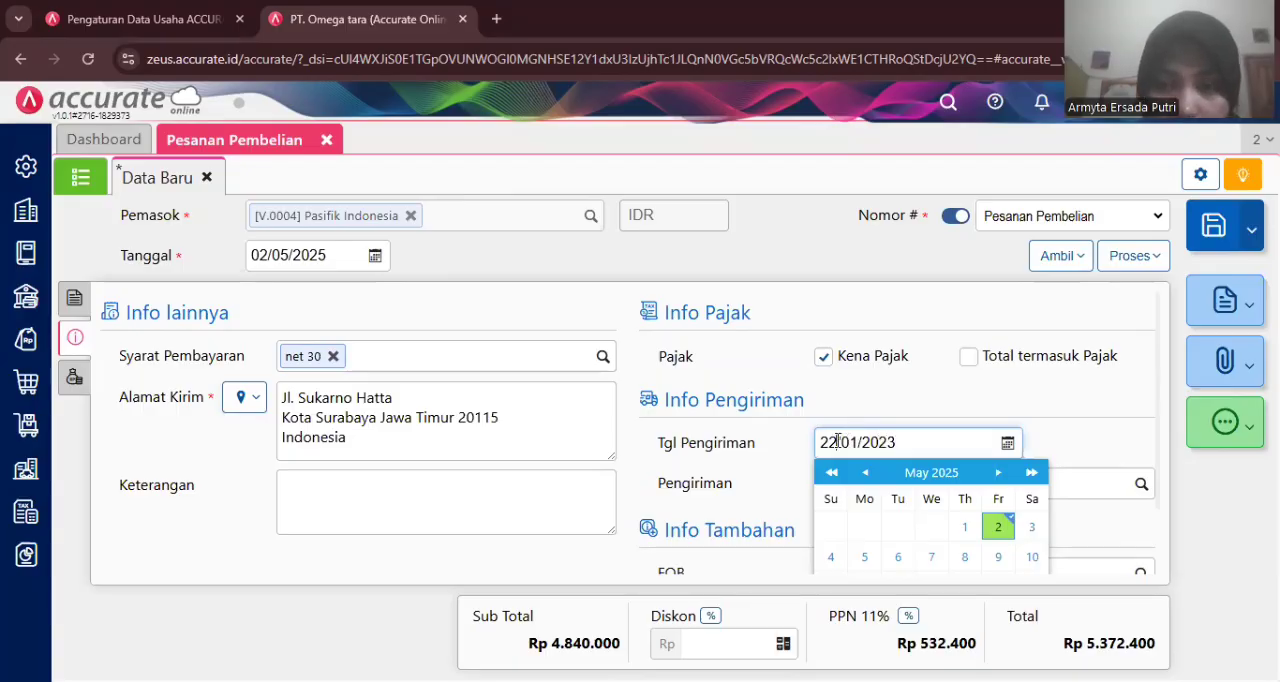
{"action": "left_click", "coordinate": [840, 442]}
{"action": "key", "text": "BackSpace"}
{"action": "type", "text": "3"}
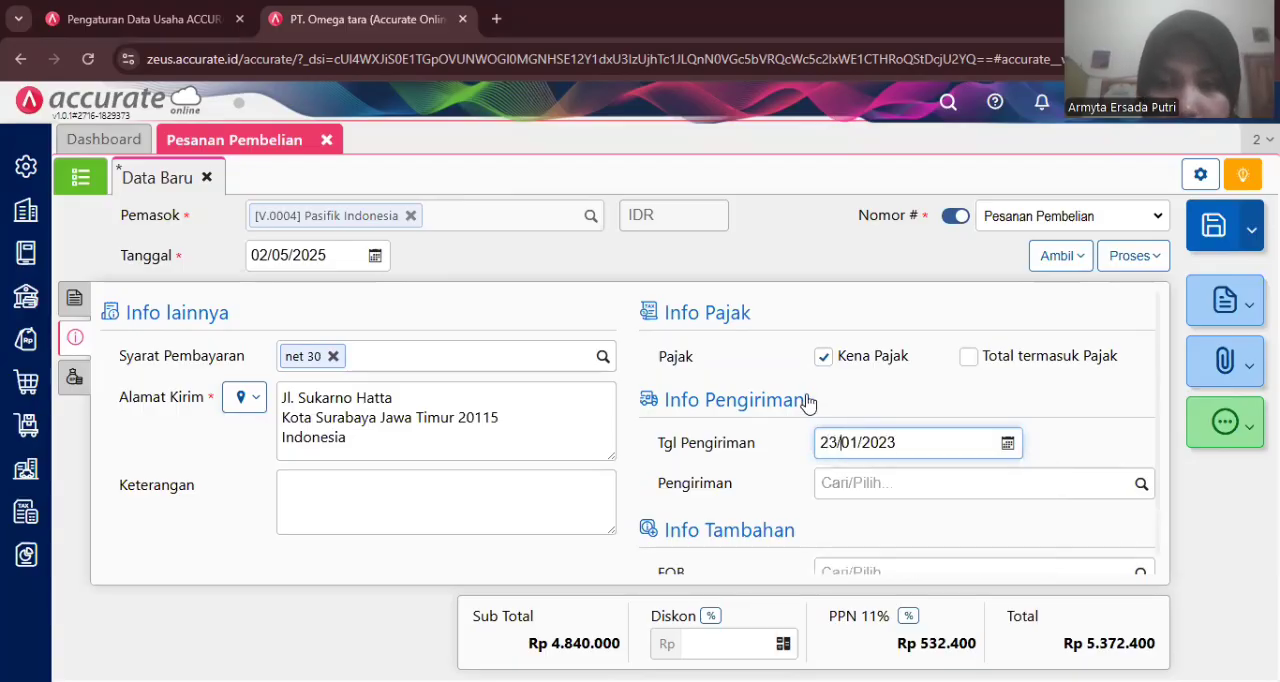
{"action": "left_click", "coordinate": [808, 402]}
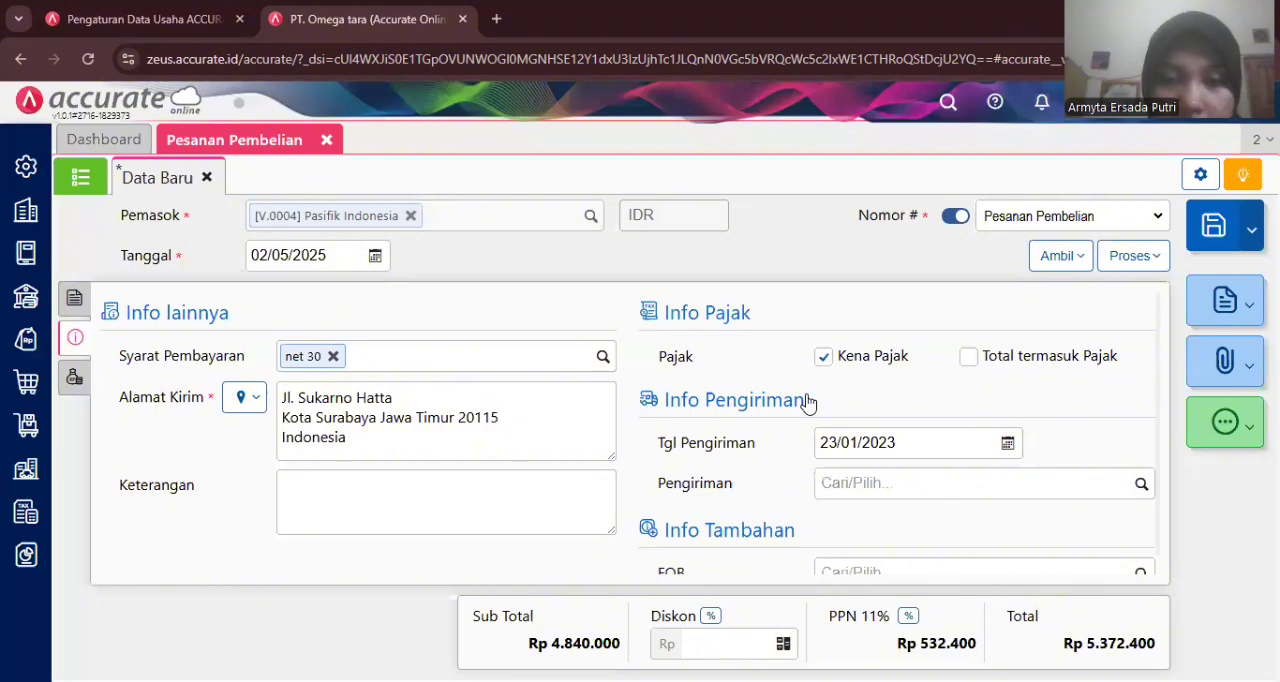
- Set the purchase order date to 22/01/2023
{"action": "left_click", "coordinate": [326, 253]}
{"action": "type", "text": "22/01/"}
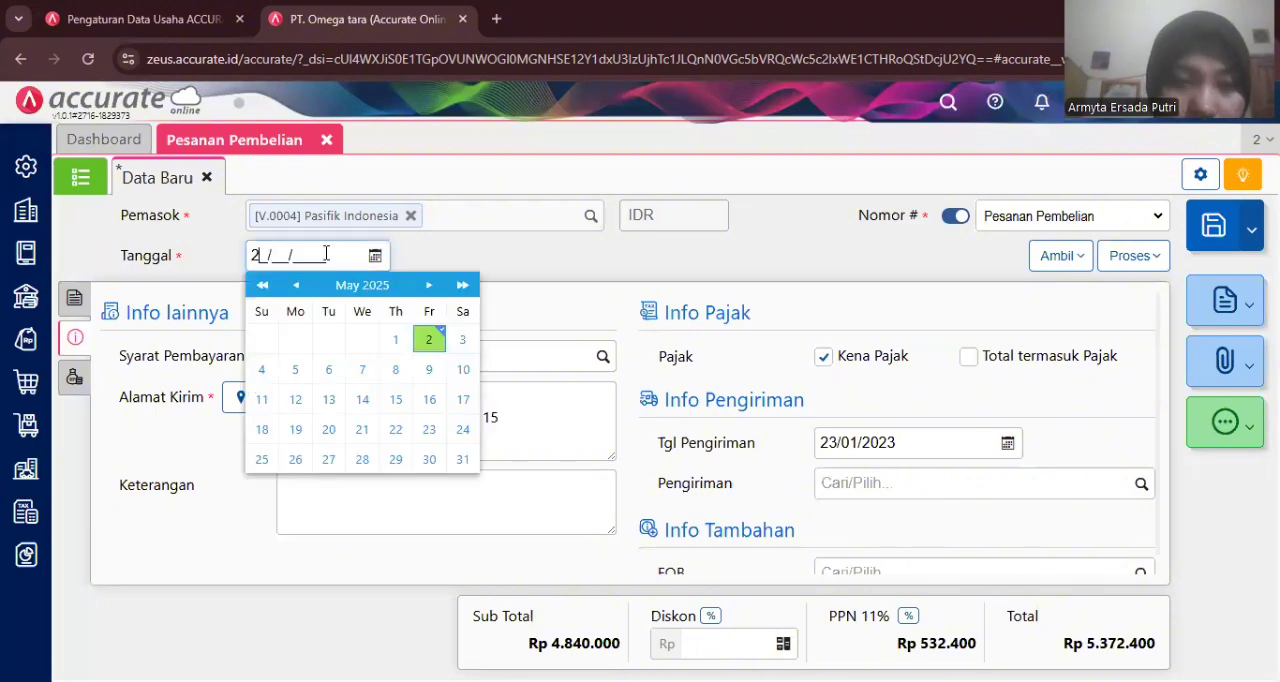
{"action": "type", "text": "2023"}
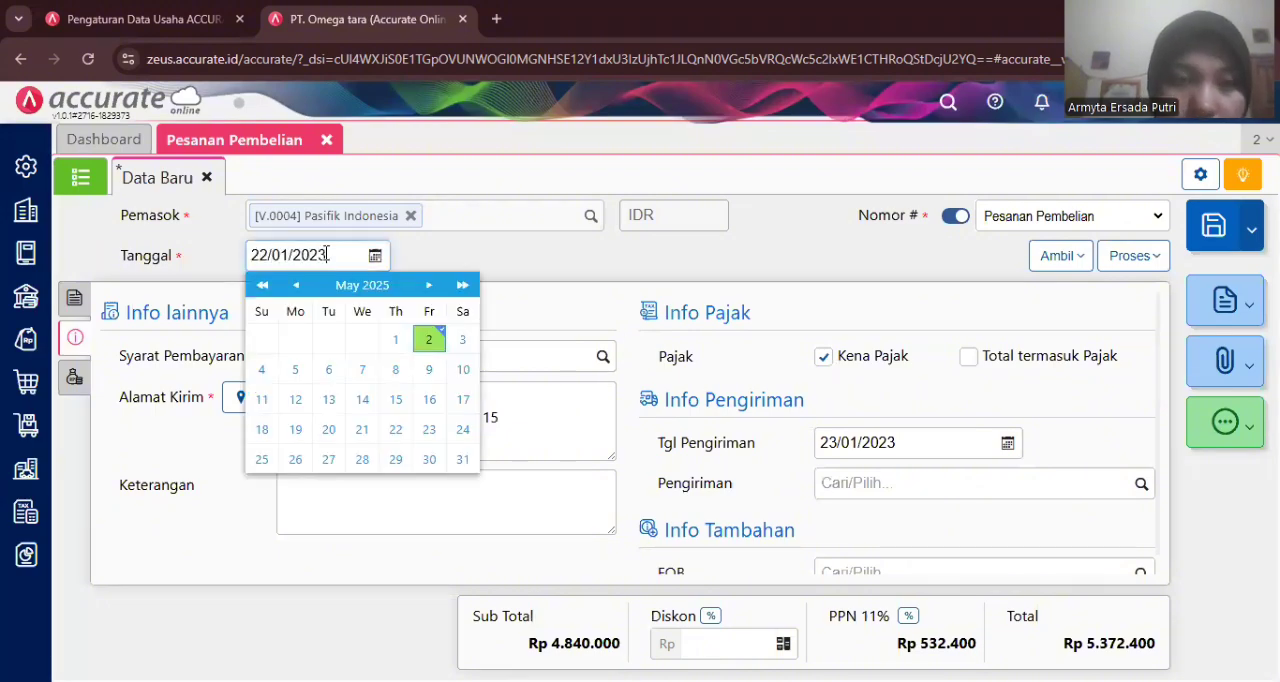
{"action": "left_click", "coordinate": [420, 255]}
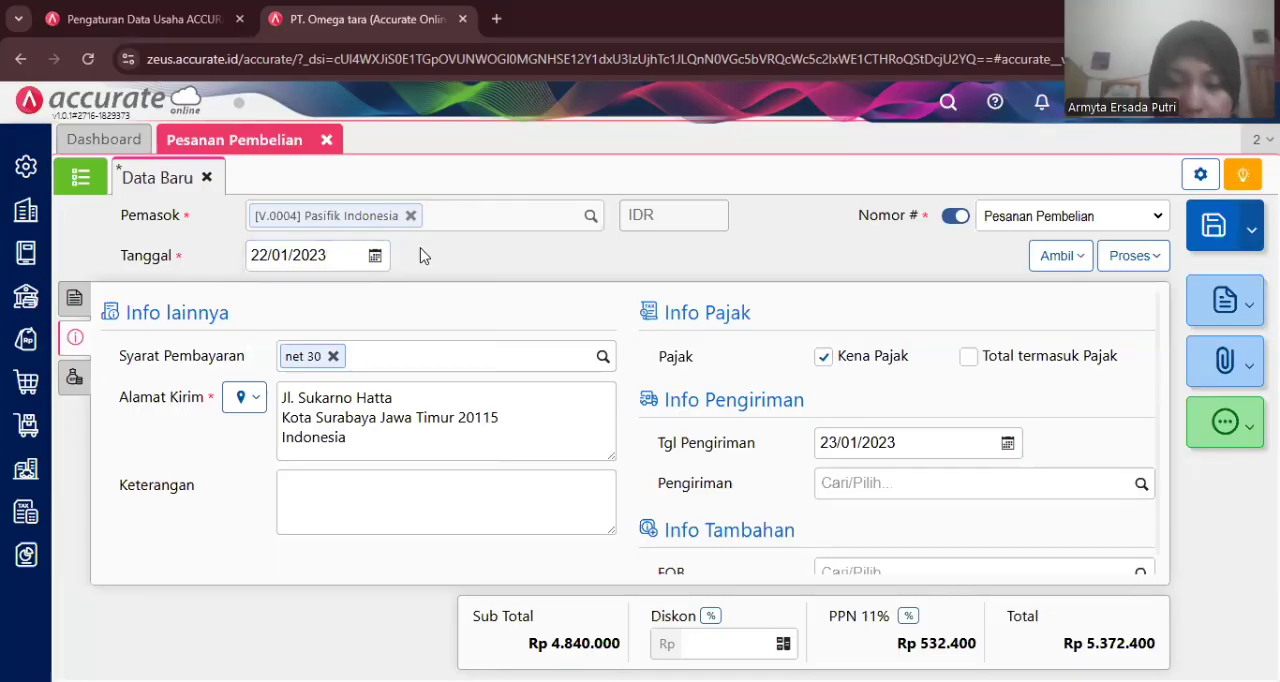
- Process the purchase order into a purchase down payment (Uang Muka)
{"action": "left_click", "coordinate": [74, 297]}
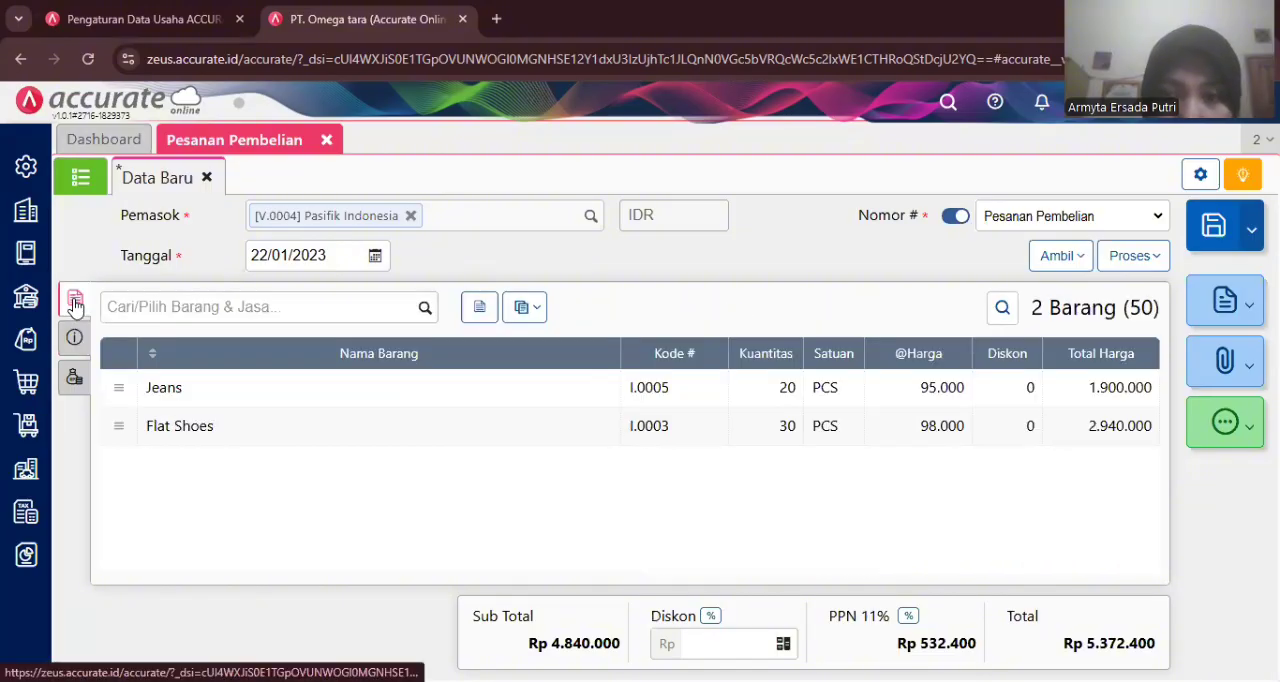
{"action": "left_click", "coordinate": [1119, 264]}
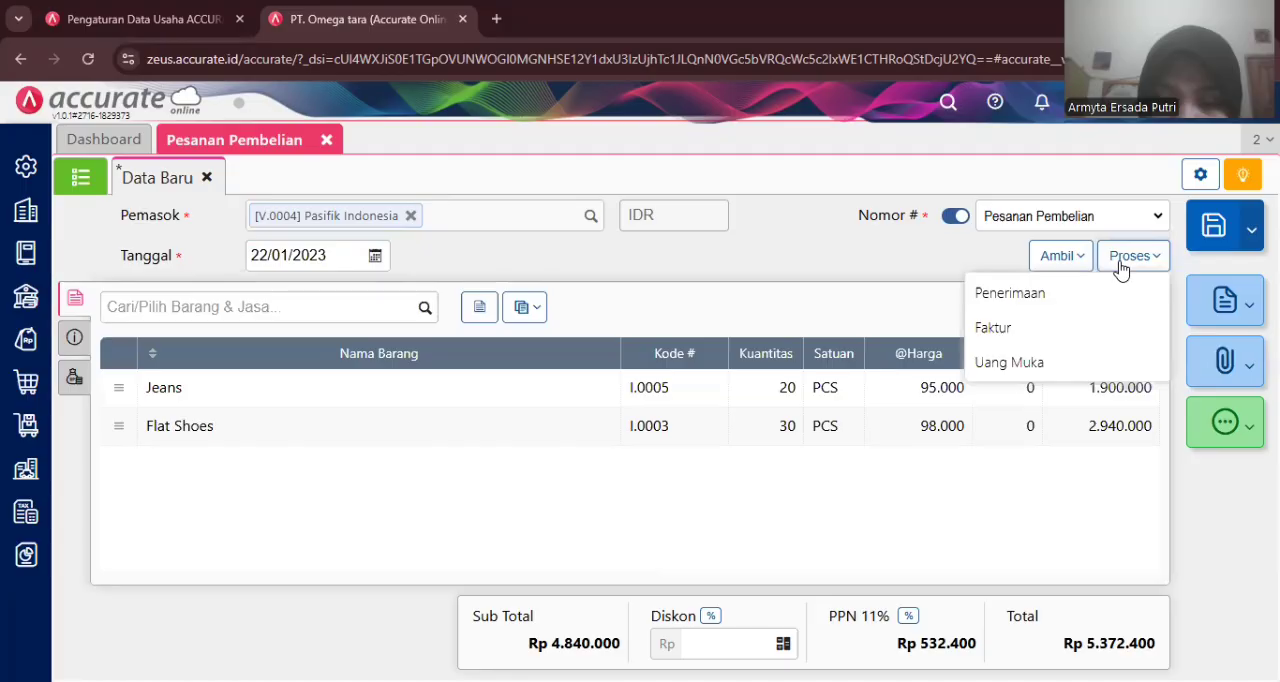
{"action": "left_click", "coordinate": [1028, 362]}
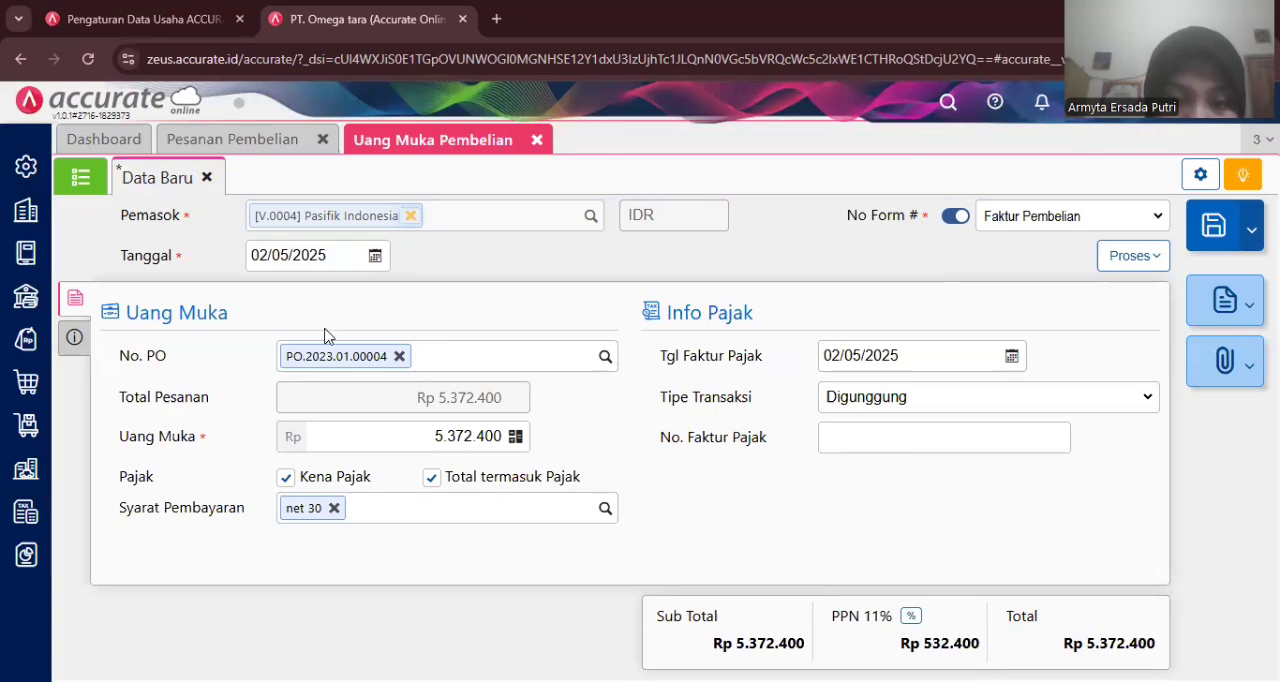
- Date the down payment 22/01/2023 and set its amount to 2.000.000
{"action": "left_click", "coordinate": [269, 268]}
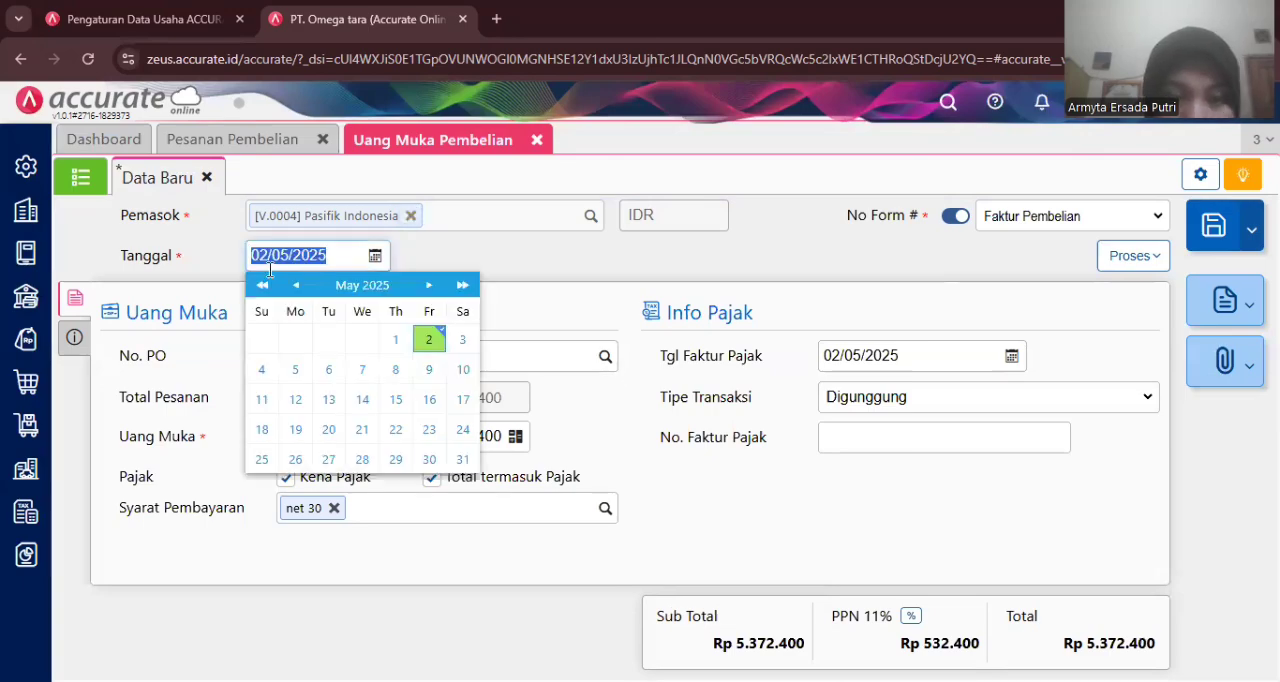
{"action": "type", "text": "22/01/2023"}
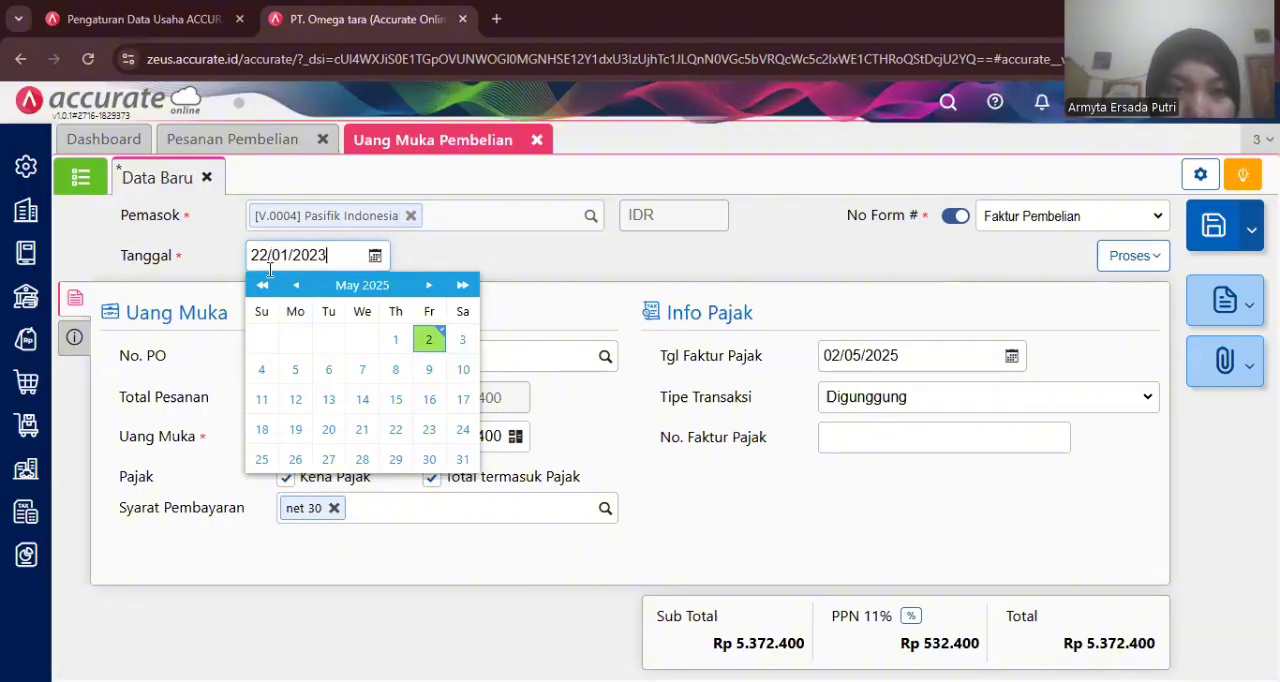
{"action": "left_click", "coordinate": [422, 254]}
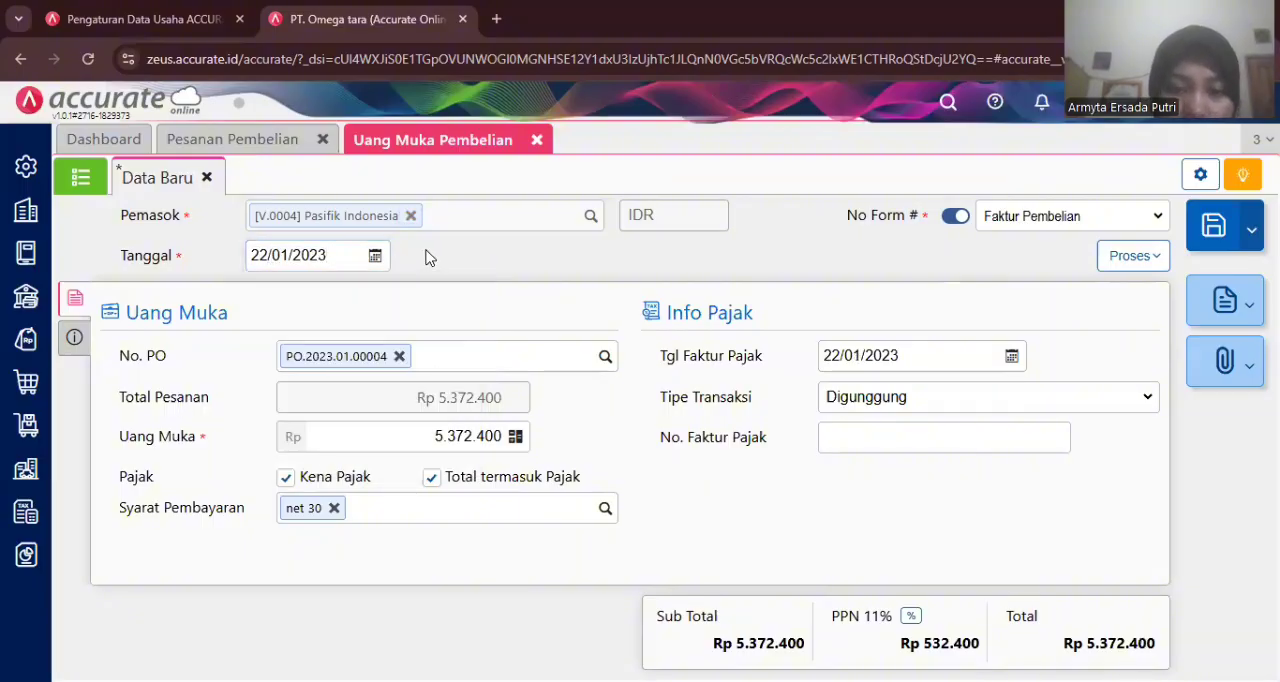
{"action": "left_click", "coordinate": [436, 436]}
{"action": "left_click_drag", "start_coordinate": [436, 436], "coordinate": [506, 449]}
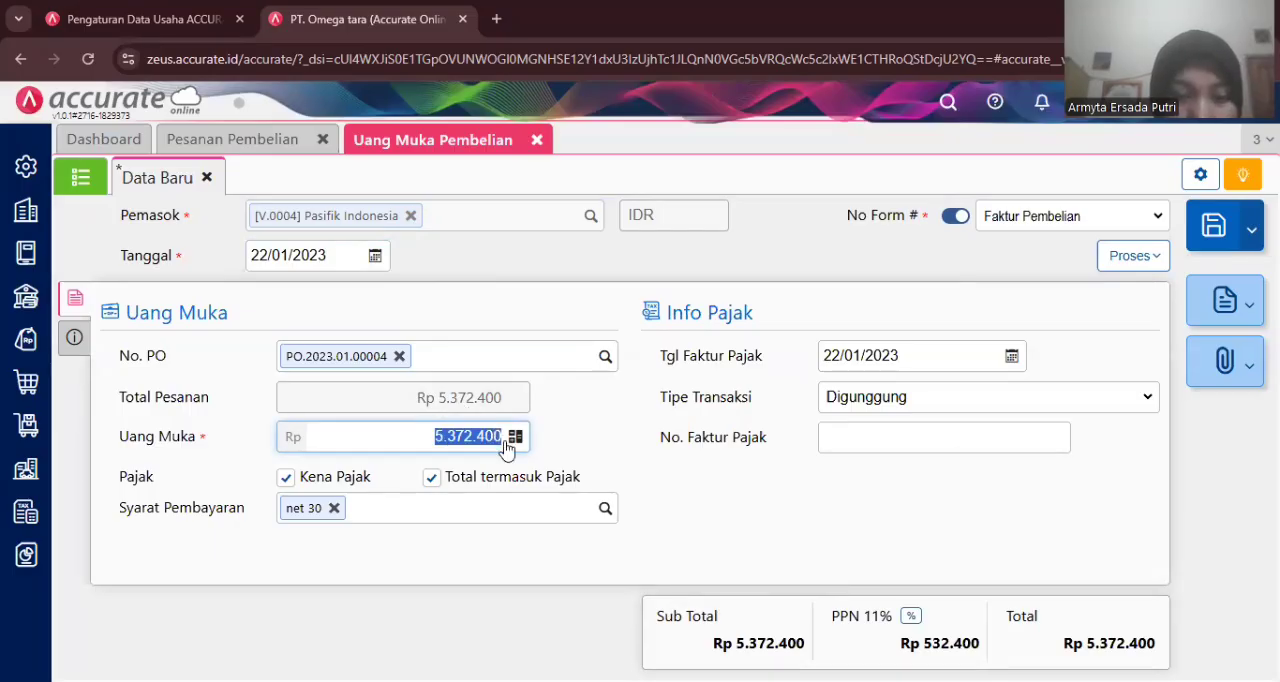
{"action": "type", "text": "2000000"}
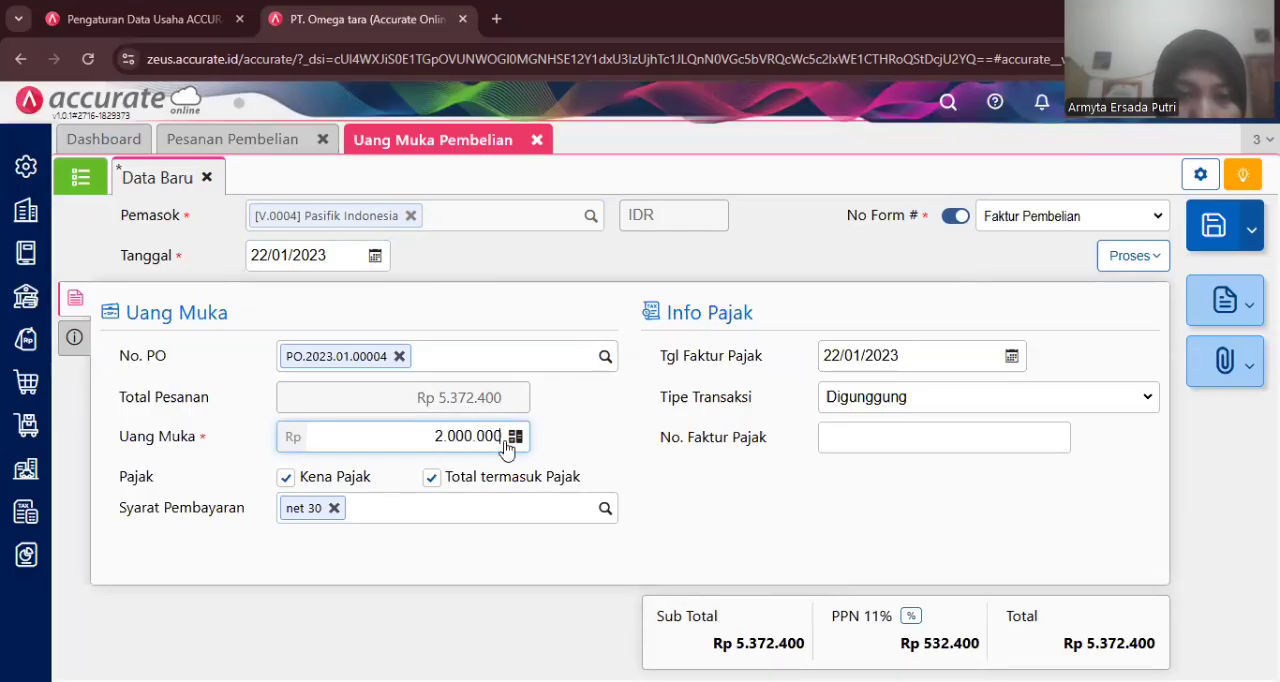
{"action": "left_click", "coordinate": [604, 443]}
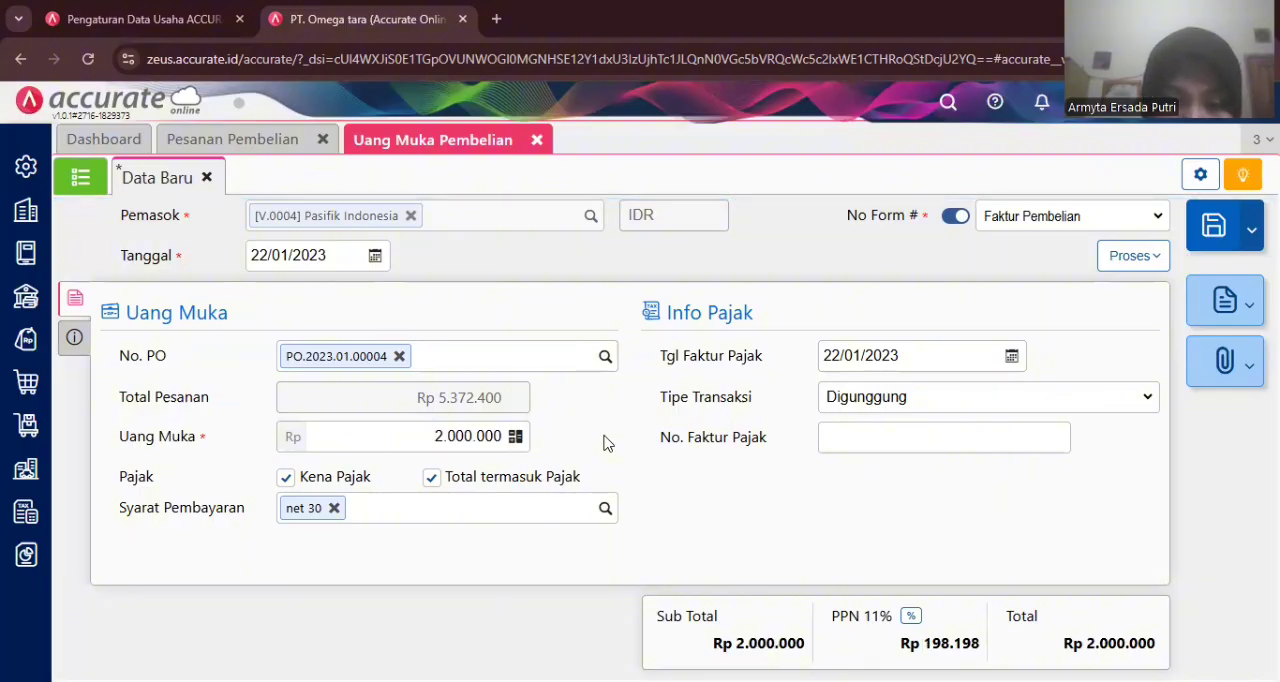
- Enter DP/1819 as the down payment's invoice number and save it
{"action": "left_click", "coordinate": [73, 341]}
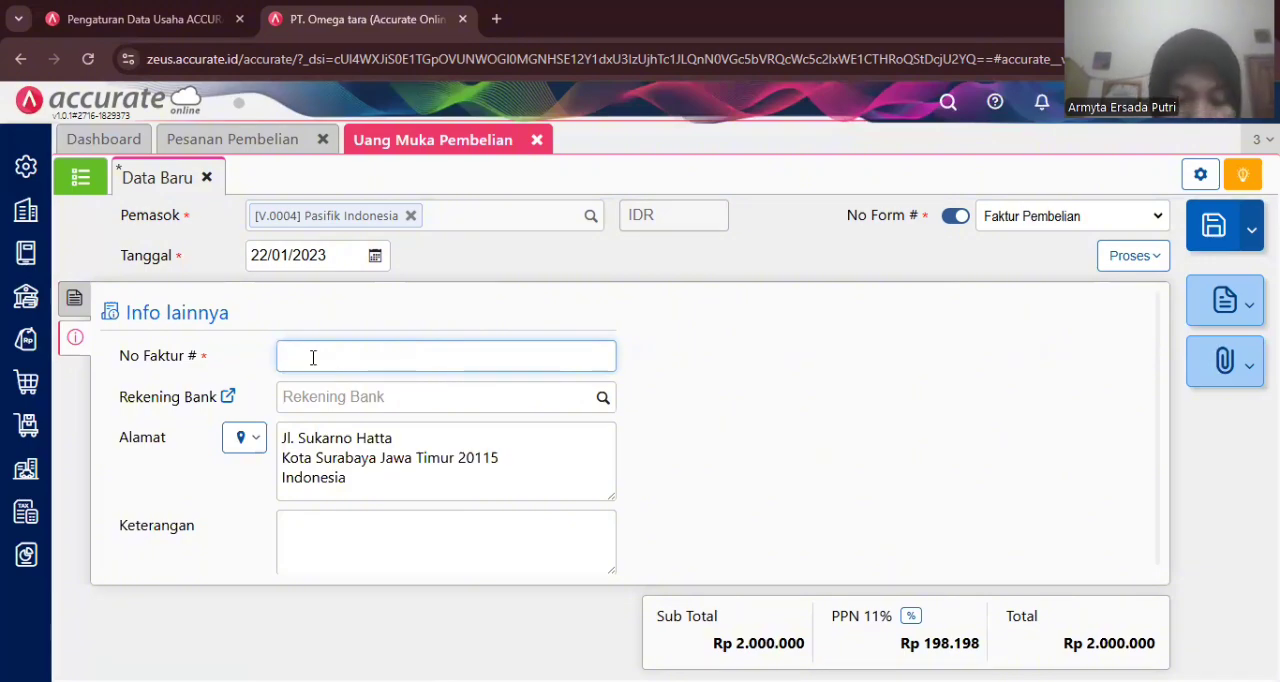
{"action": "type", "text": "DP/1"}
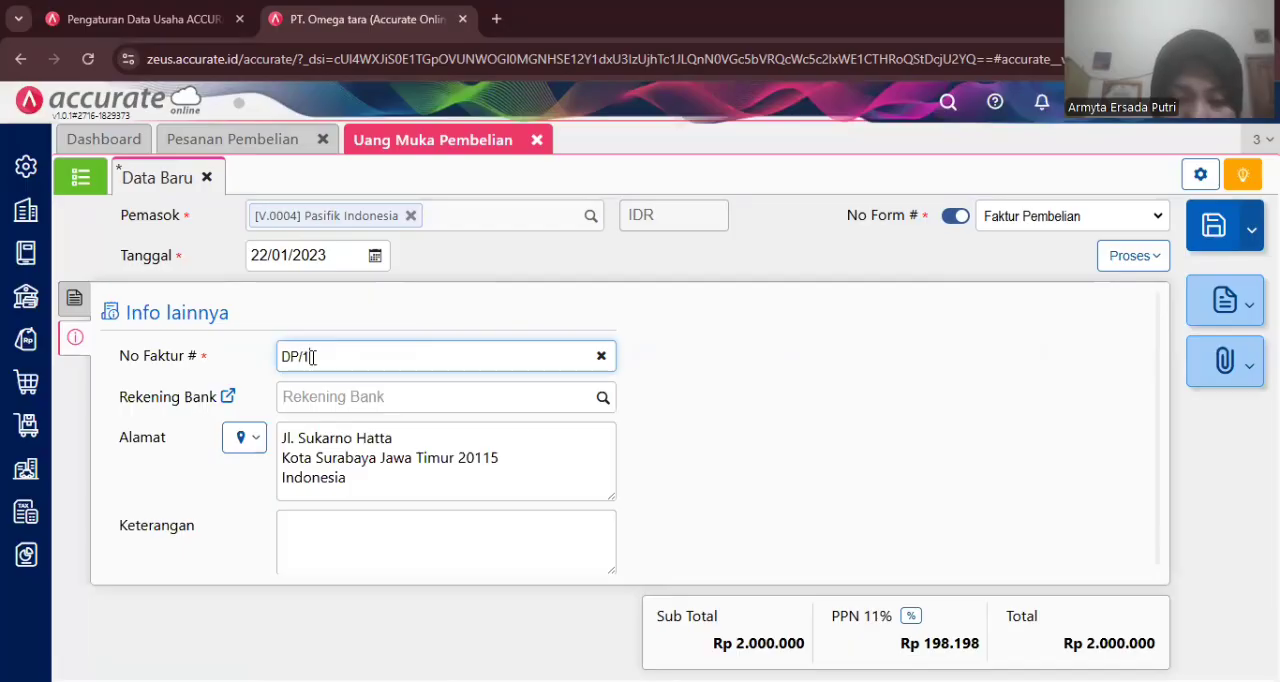
{"action": "type", "text": "19"}
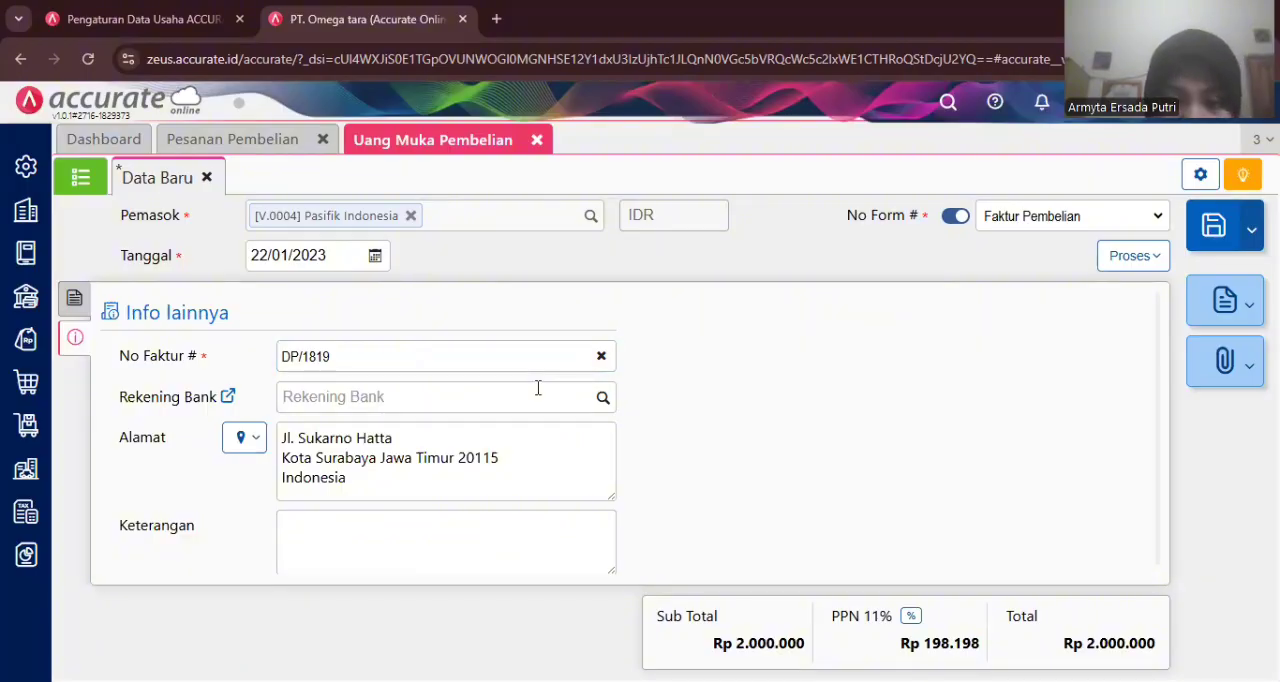
{"action": "left_click", "coordinate": [1200, 244]}
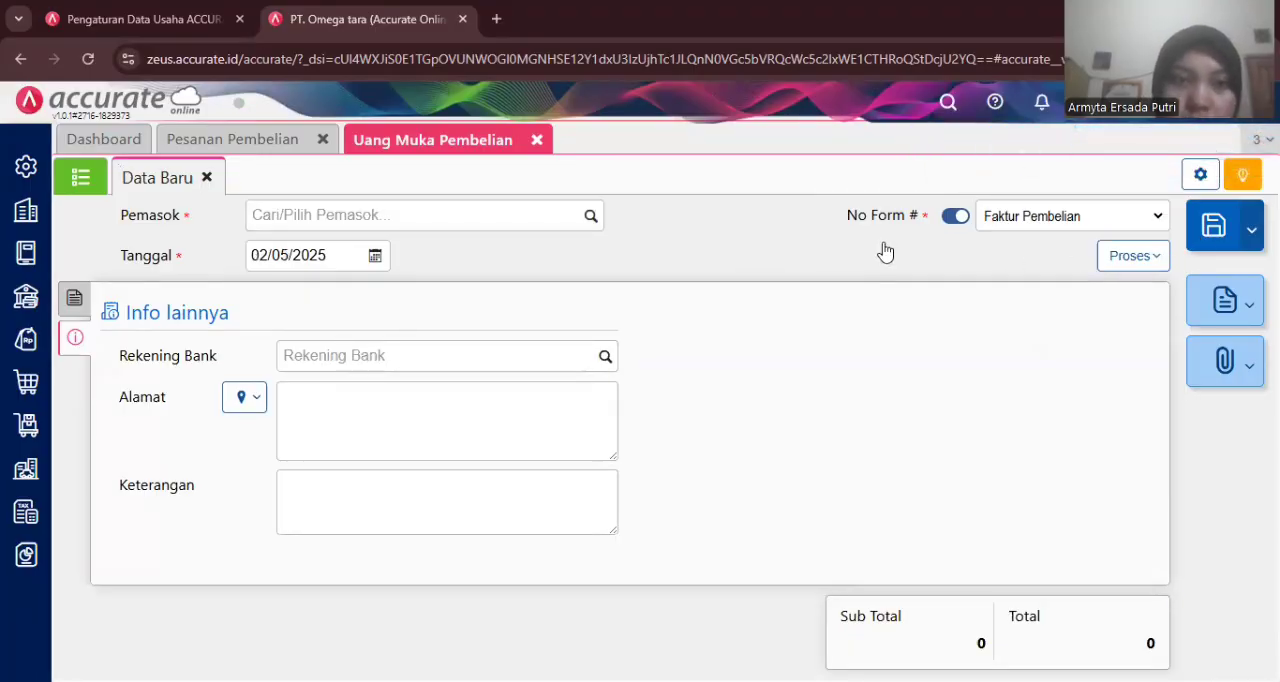
- Open the saved down payment PI.2023.01.00009 from the list and process it into a purchase payment
{"action": "left_click", "coordinate": [86, 178]}
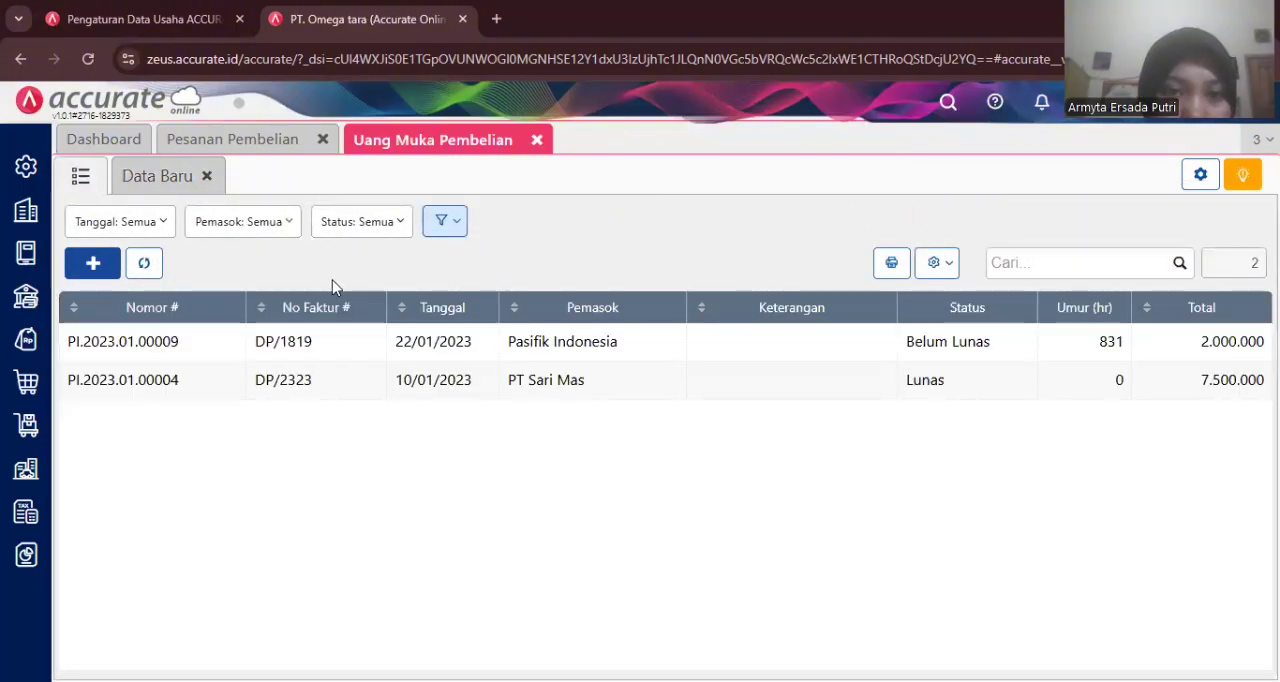
{"action": "left_click", "coordinate": [377, 340]}
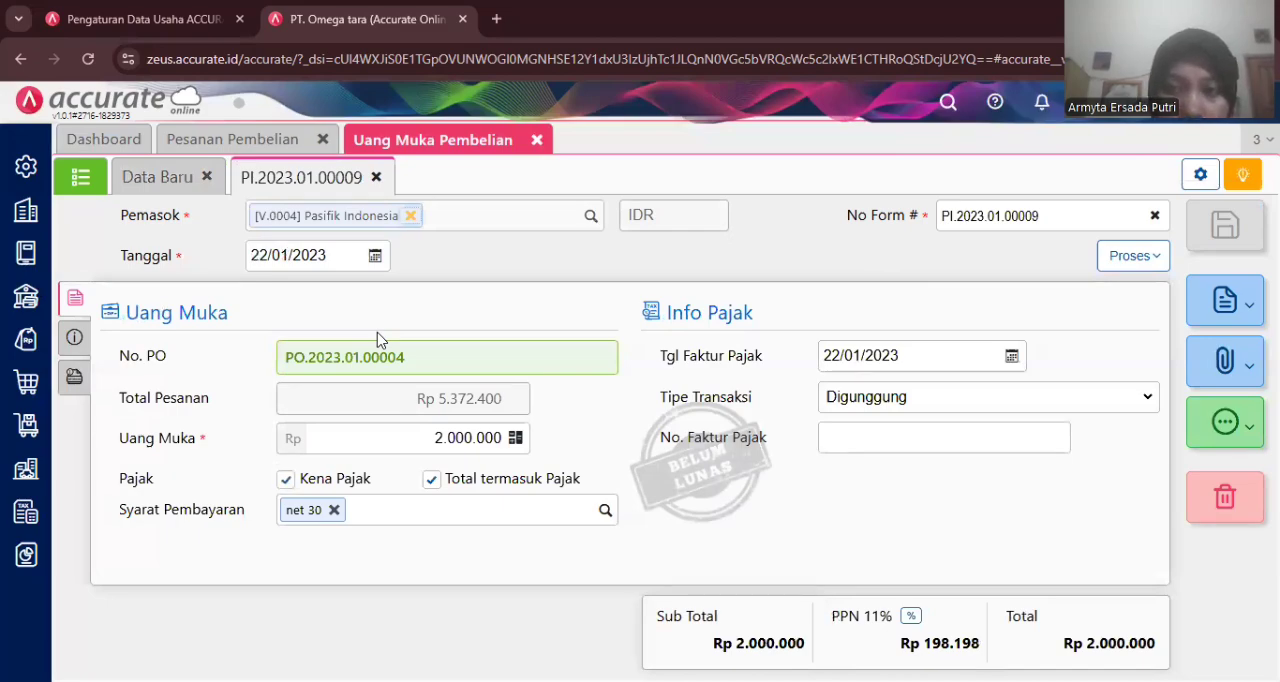
{"action": "left_click", "coordinate": [1146, 256]}
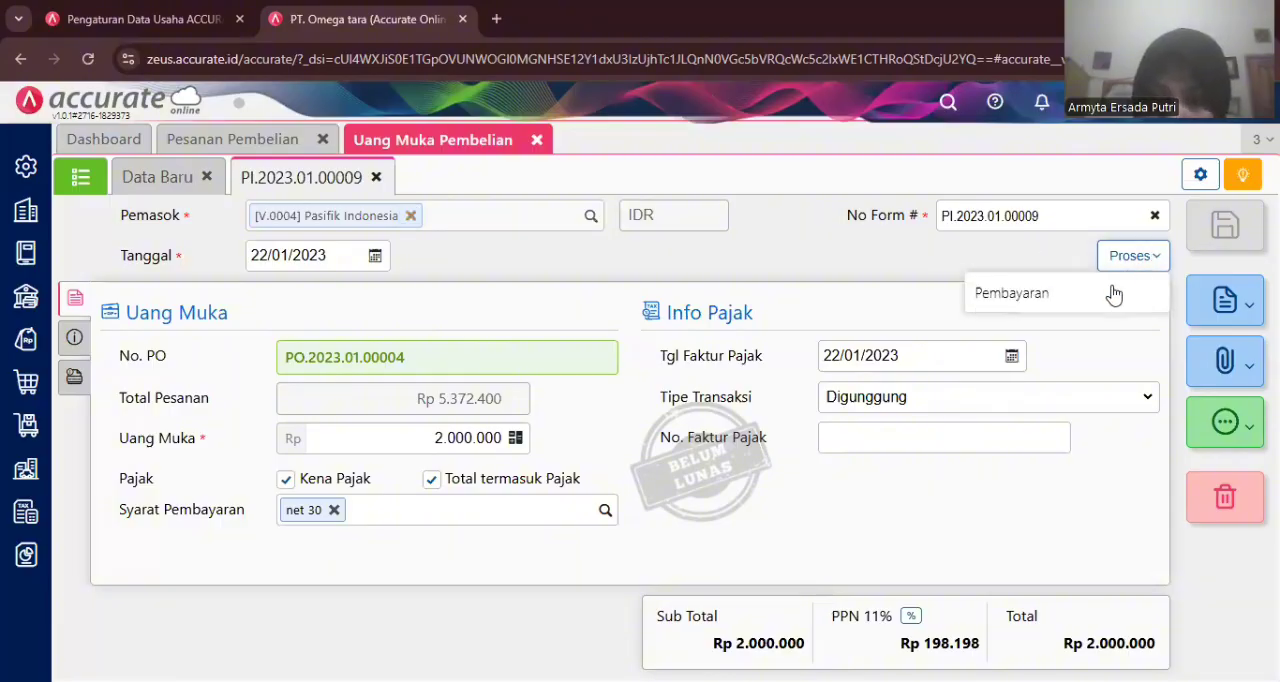
{"action": "left_click", "coordinate": [1116, 293]}
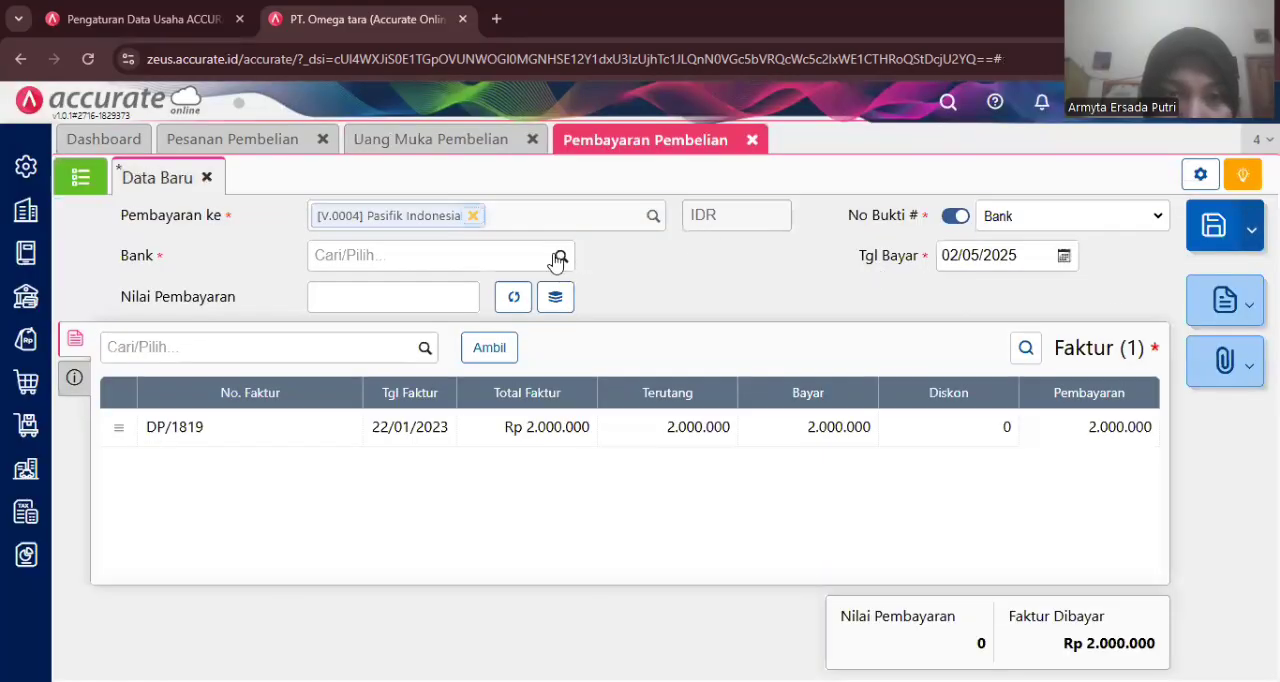
- Select Bank Mandiri IDR as the paying bank and set the payment date to 22/01/2023
{"action": "left_click", "coordinate": [559, 258]}
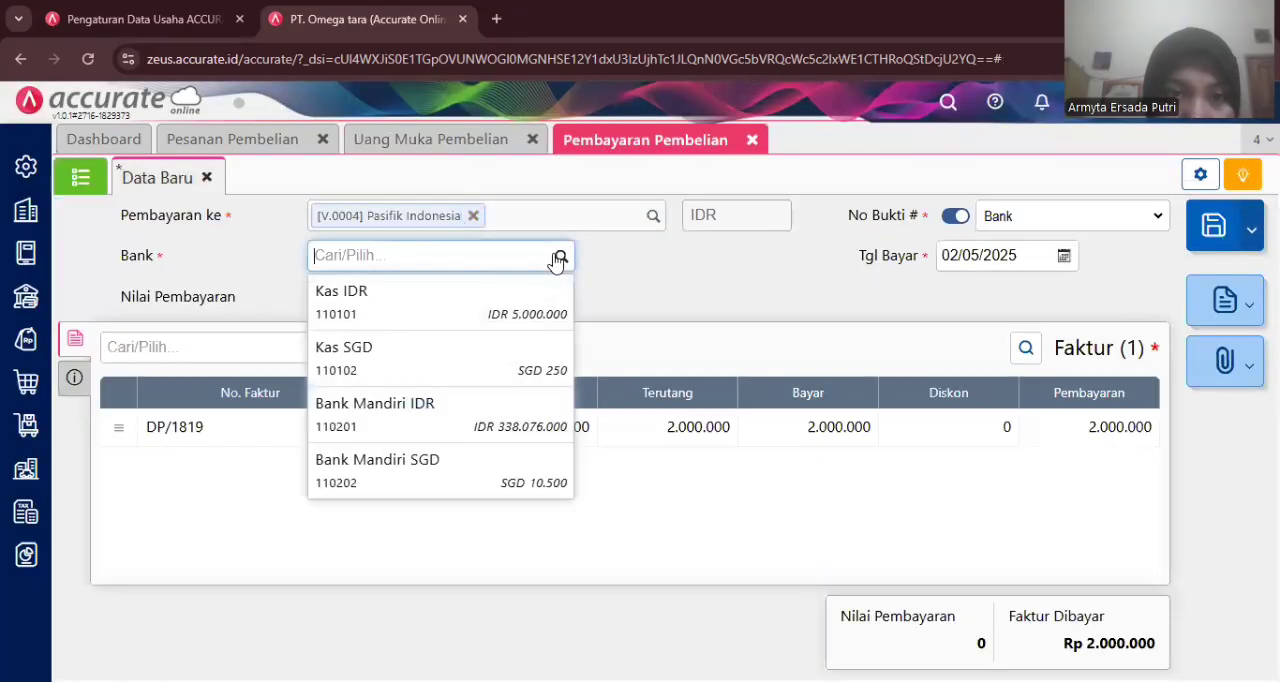
{"action": "left_click", "coordinate": [437, 419]}
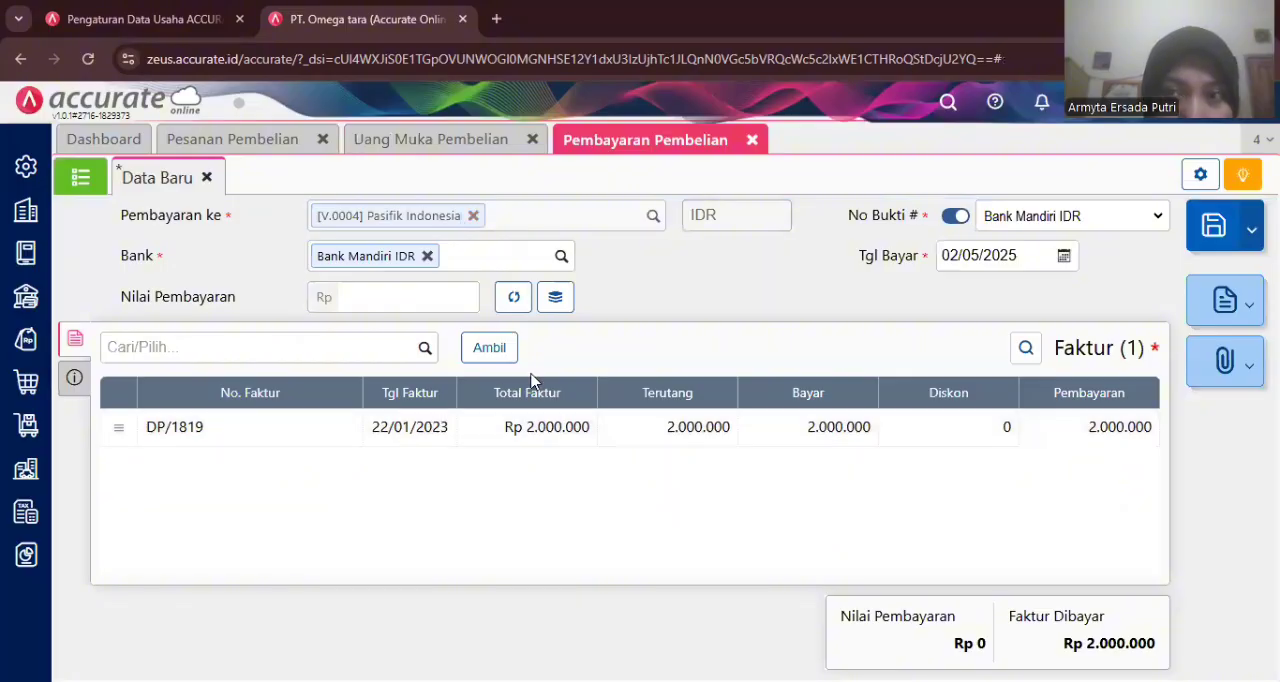
{"action": "left_click", "coordinate": [980, 257]}
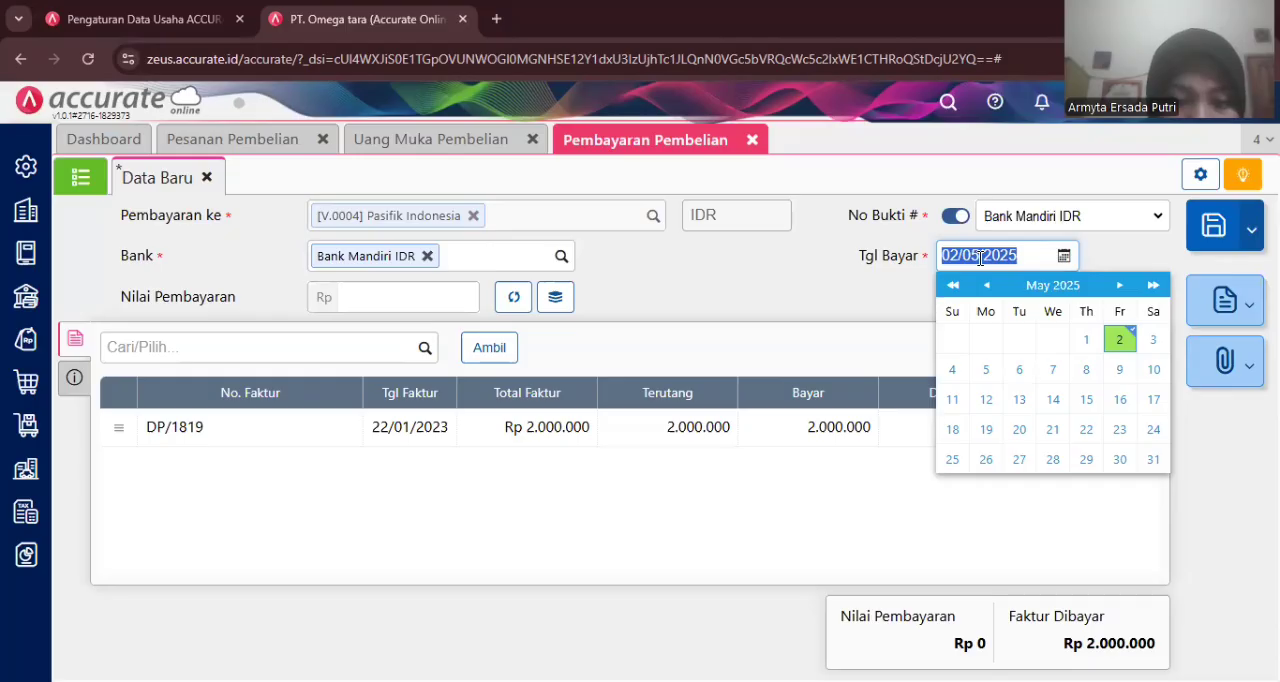
{"action": "type", "text": "22/01/2023"}
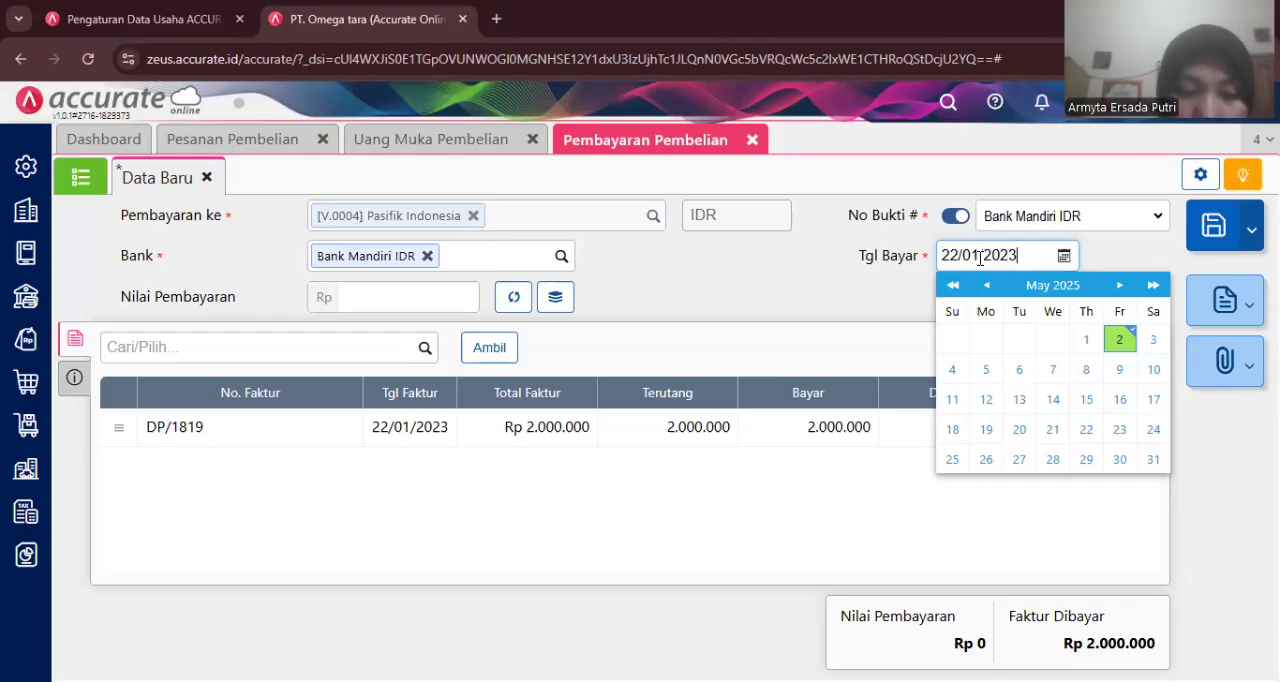
{"action": "left_click", "coordinate": [797, 284]}
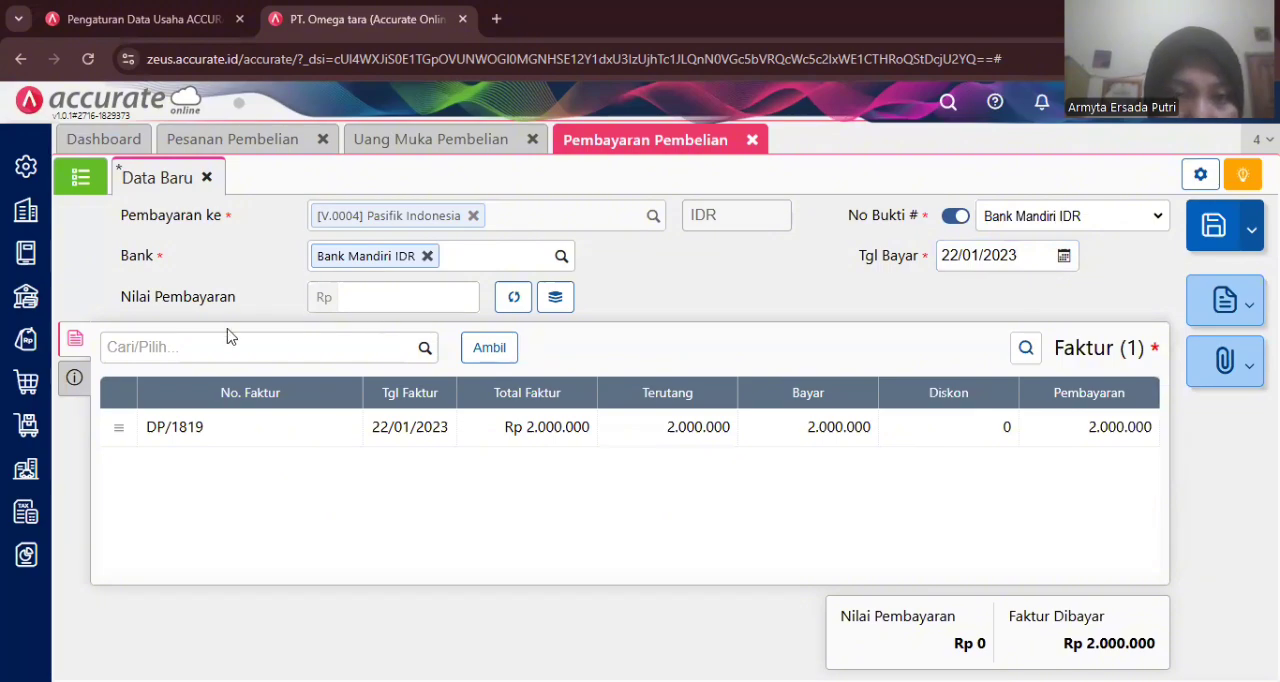
- Set the payment method to Transfer Bank and choose the Mandiri bank account in the other info
{"action": "left_click", "coordinate": [74, 377]}
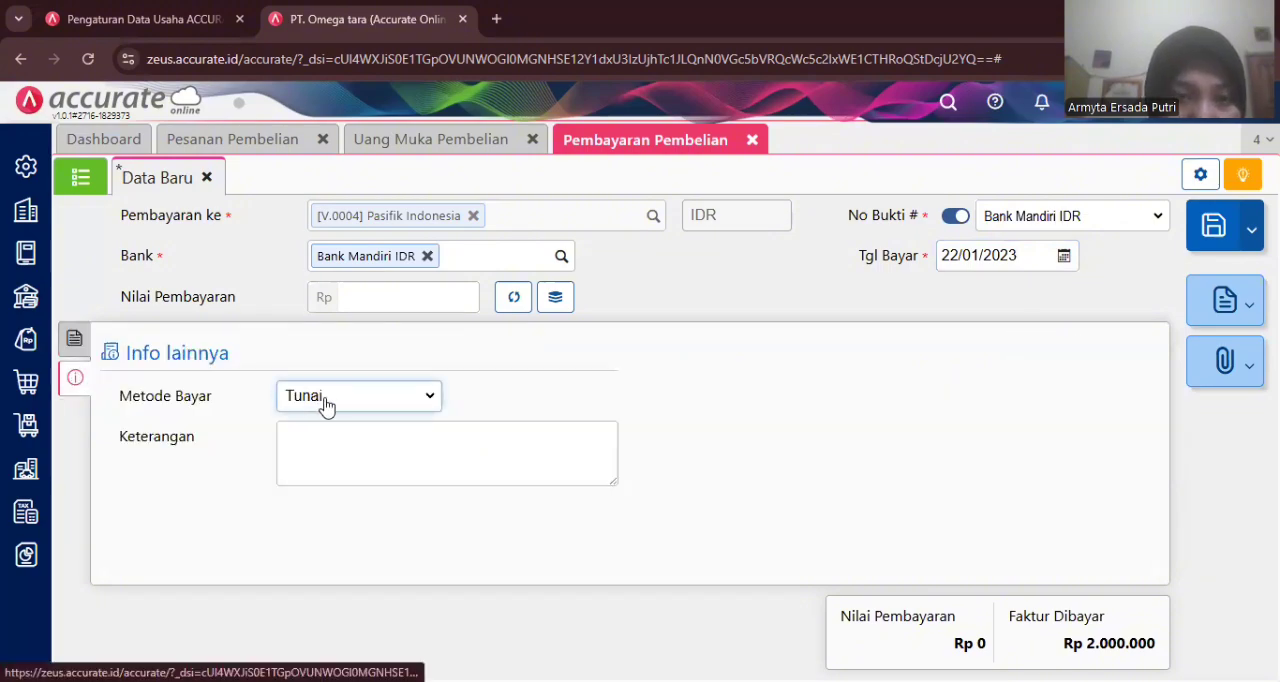
{"action": "left_click", "coordinate": [420, 397]}
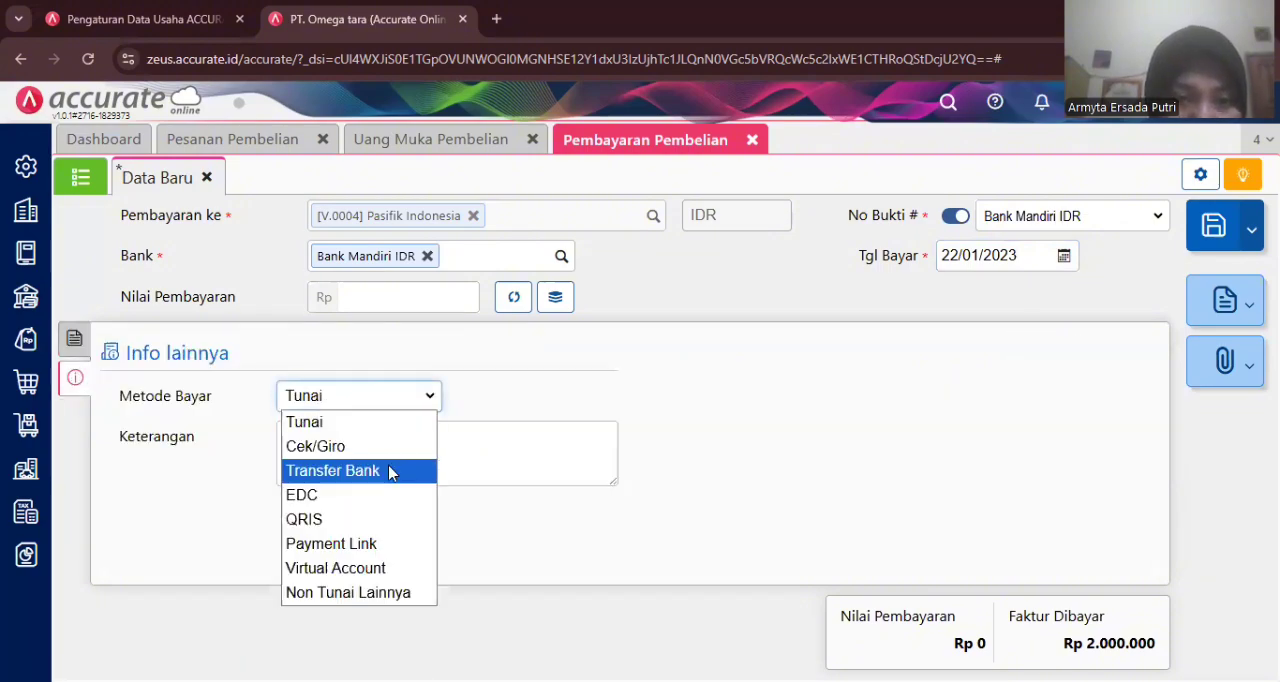
{"action": "left_click", "coordinate": [390, 466]}
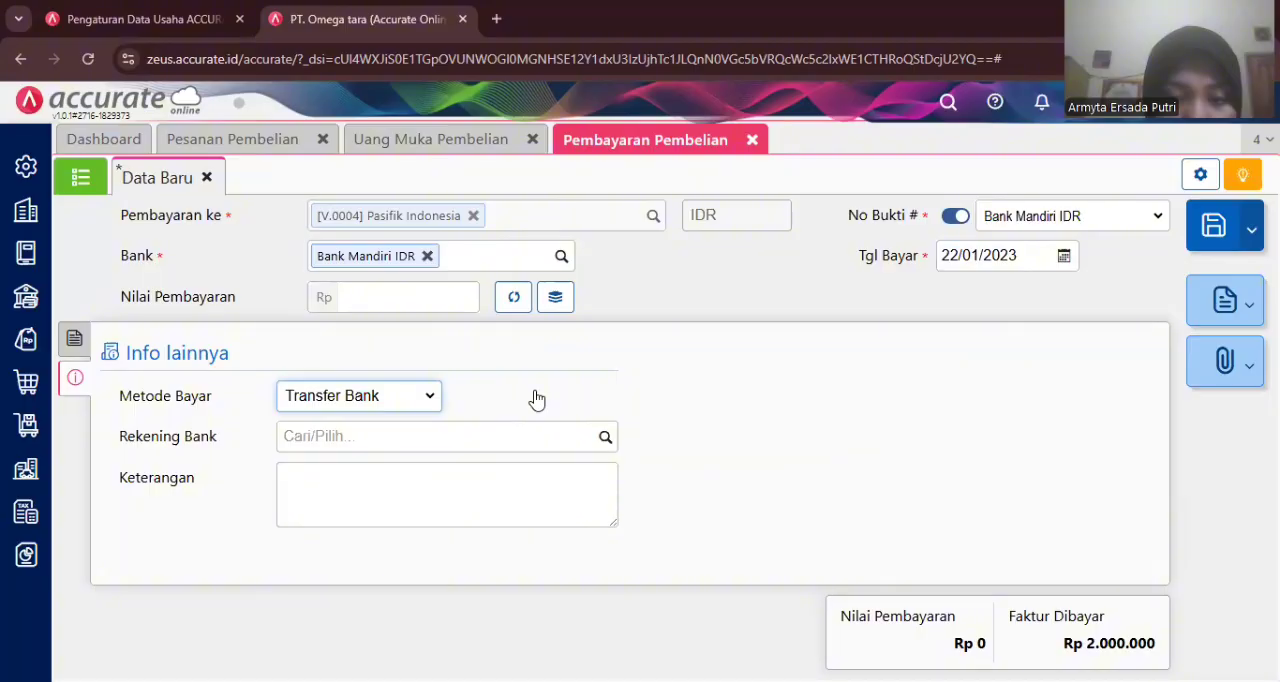
{"action": "left_click", "coordinate": [603, 436]}
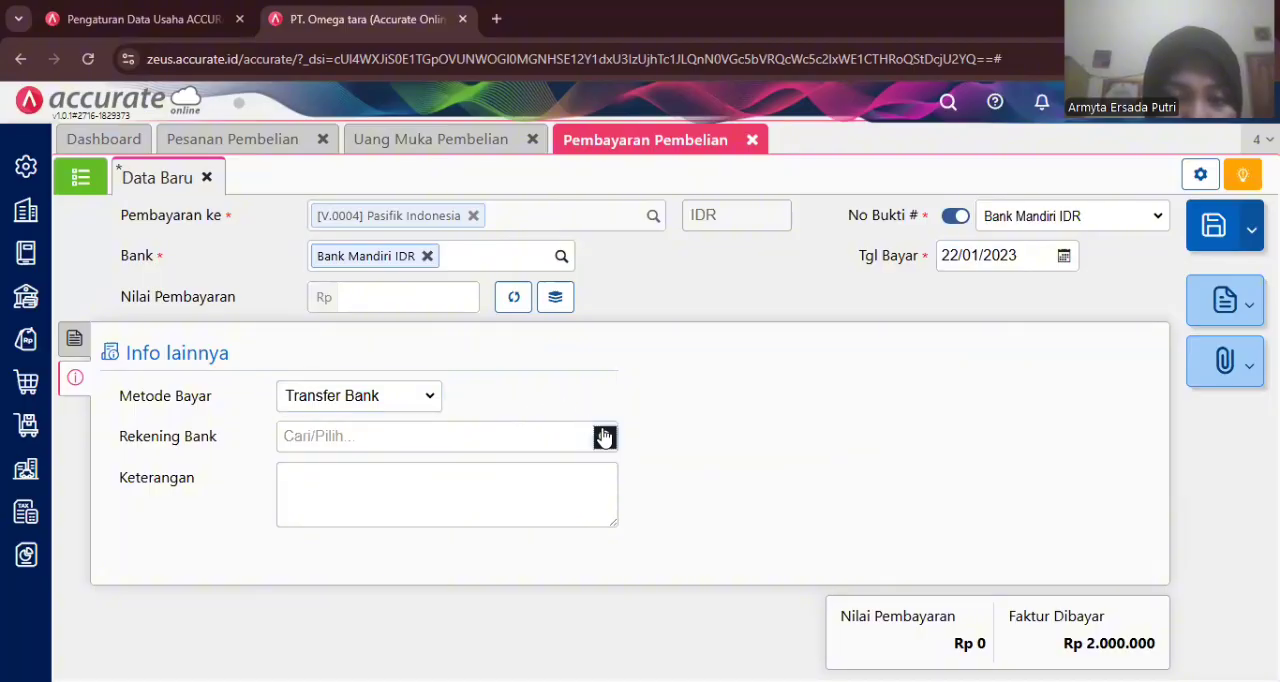
{"action": "left_click", "coordinate": [491, 482]}
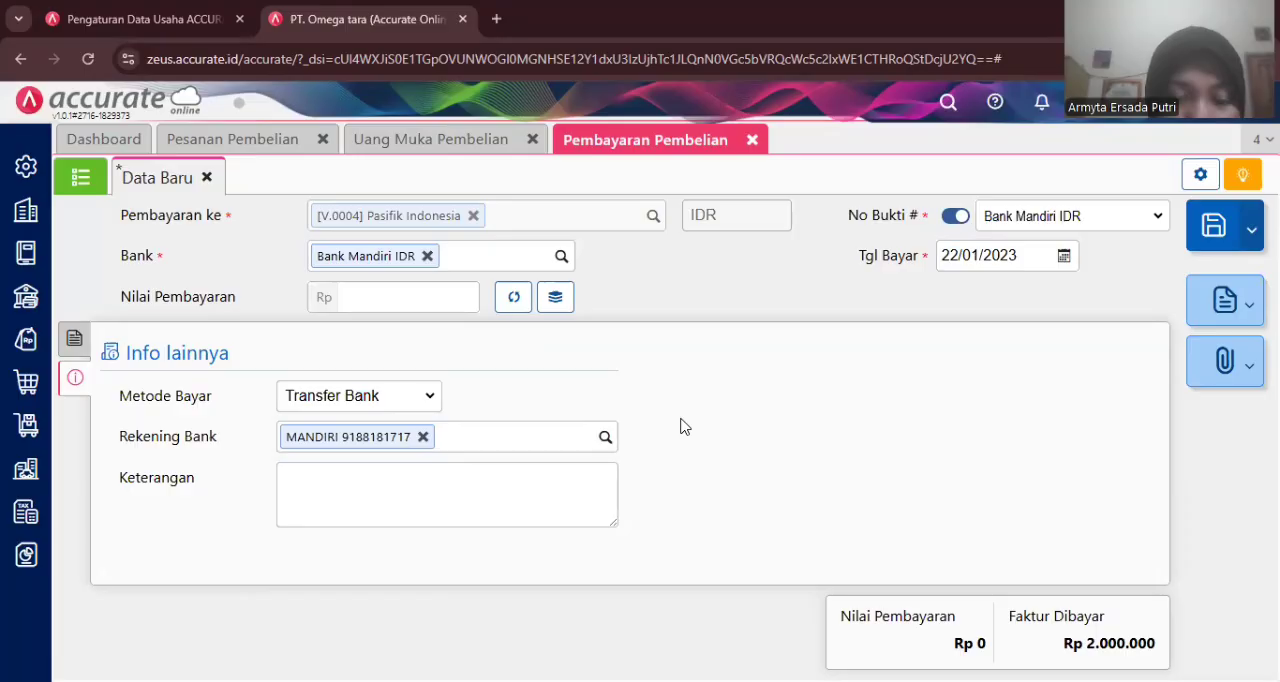
- Try to save the purchase payment and return to editing it
{"action": "left_click", "coordinate": [1213, 229]}
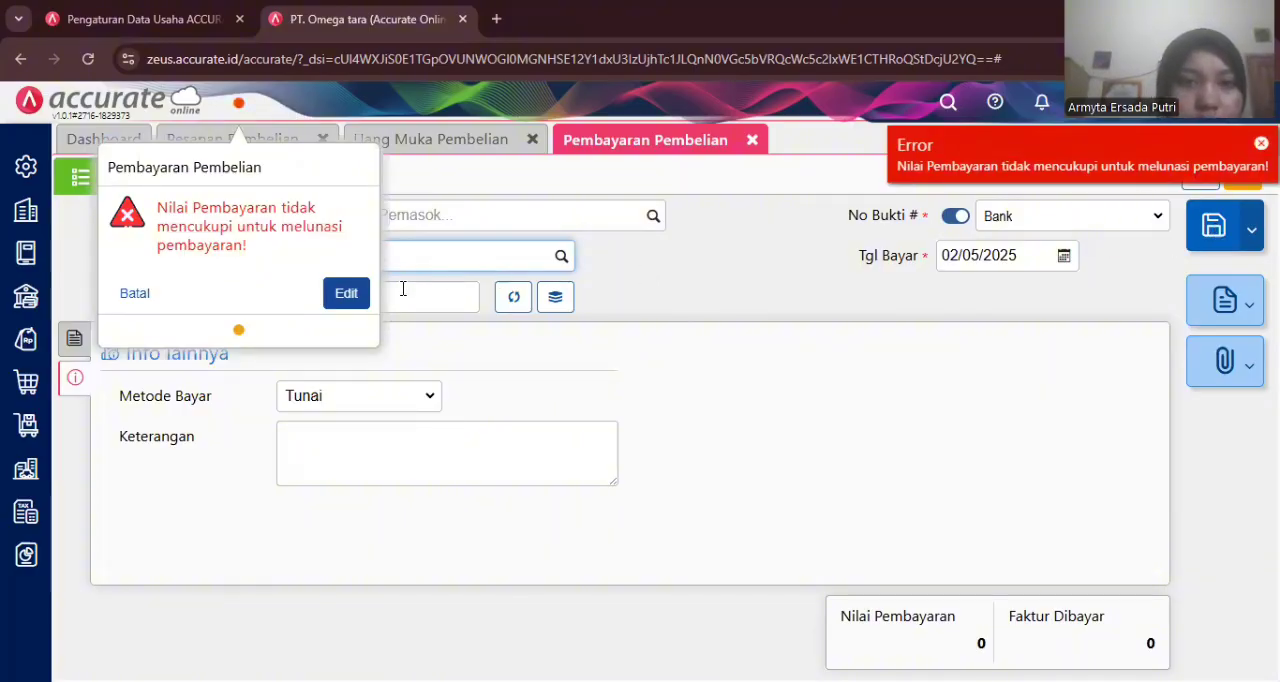
{"action": "left_click", "coordinate": [359, 302]}
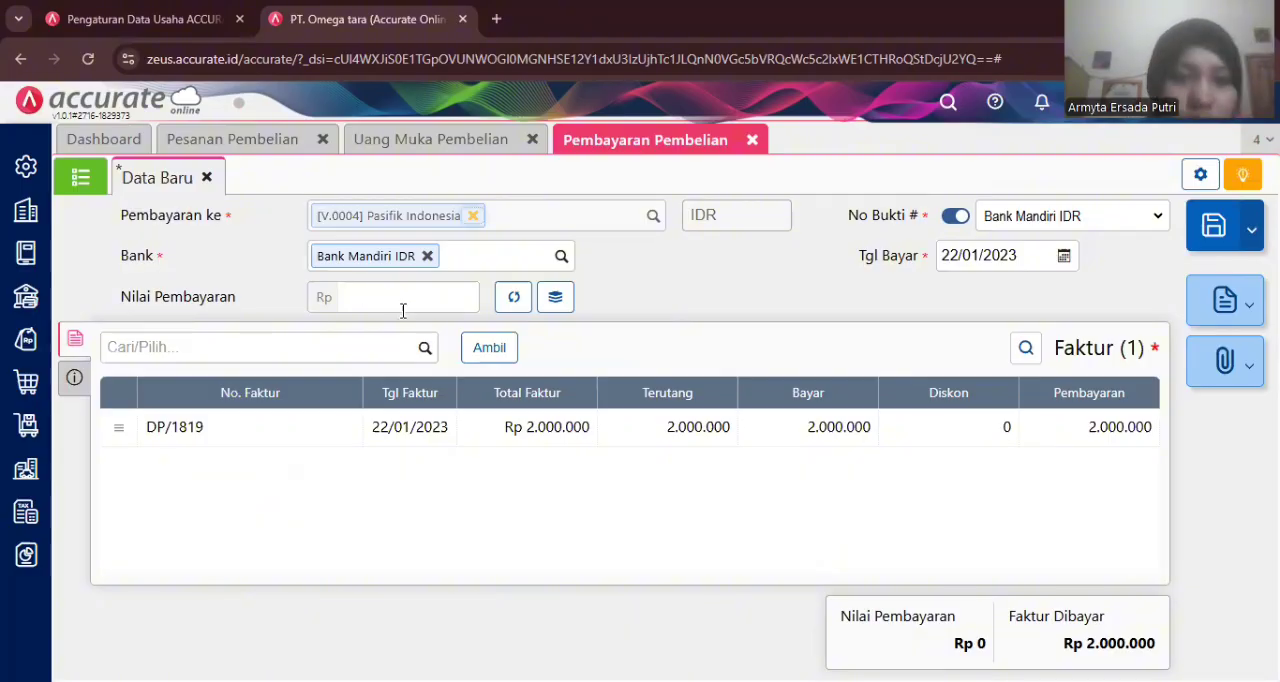
- Fill the payment value from the invoice total (2.000.000) and save the purchase payment
{"action": "left_click", "coordinate": [399, 307]}
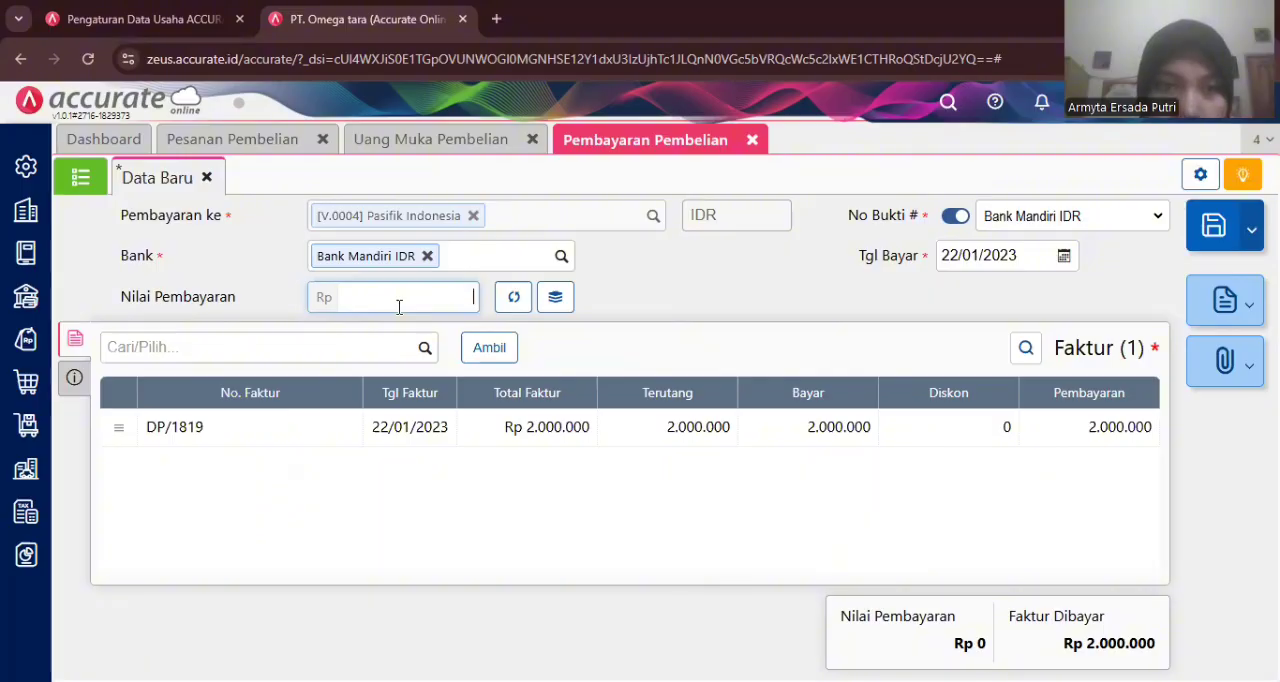
{"action": "left_click", "coordinate": [514, 297]}
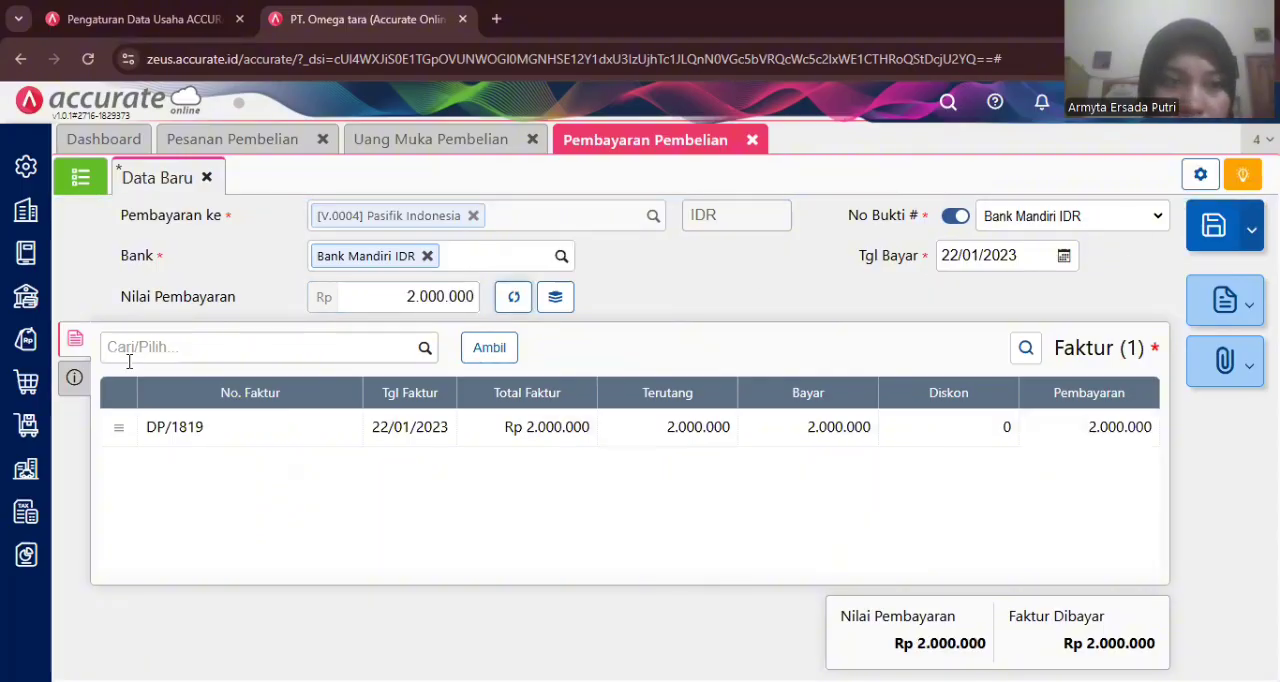
{"action": "left_click", "coordinate": [70, 380]}
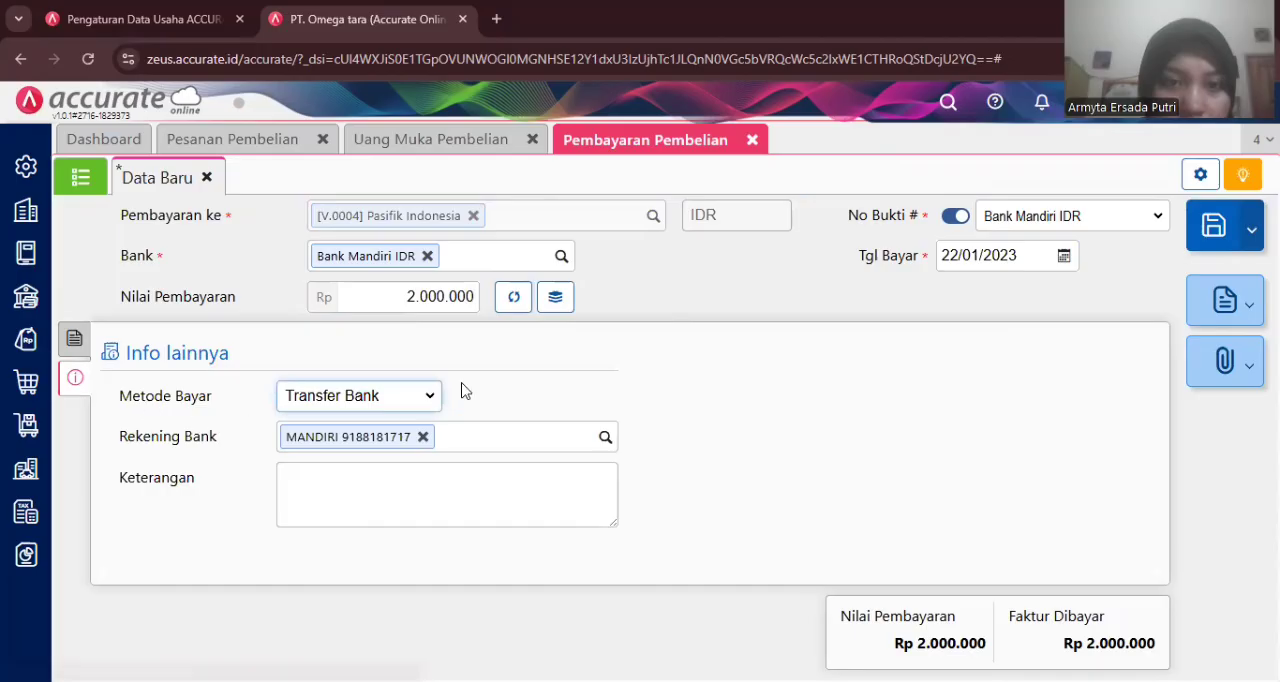
{"action": "left_click", "coordinate": [1208, 228]}
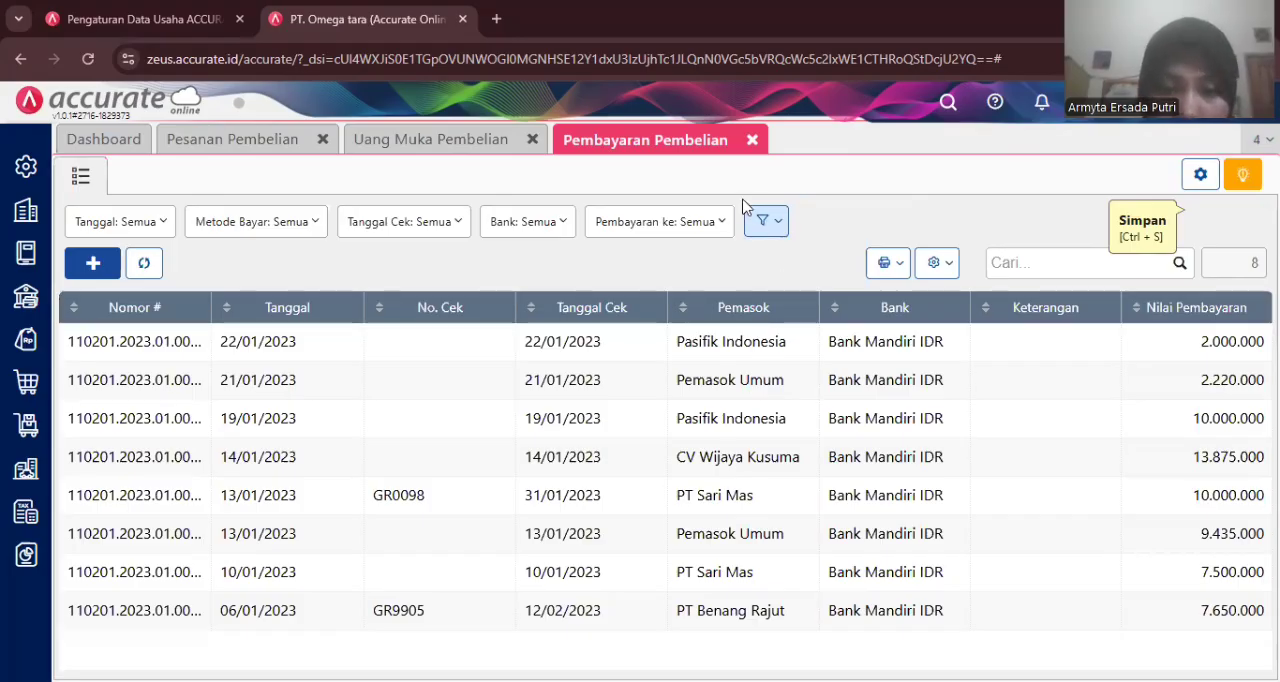
- Close the purchase payment, down payment and purchase order tabs
{"action": "left_click", "coordinate": [752, 145]}
{"action": "left_click", "coordinate": [550, 140]}
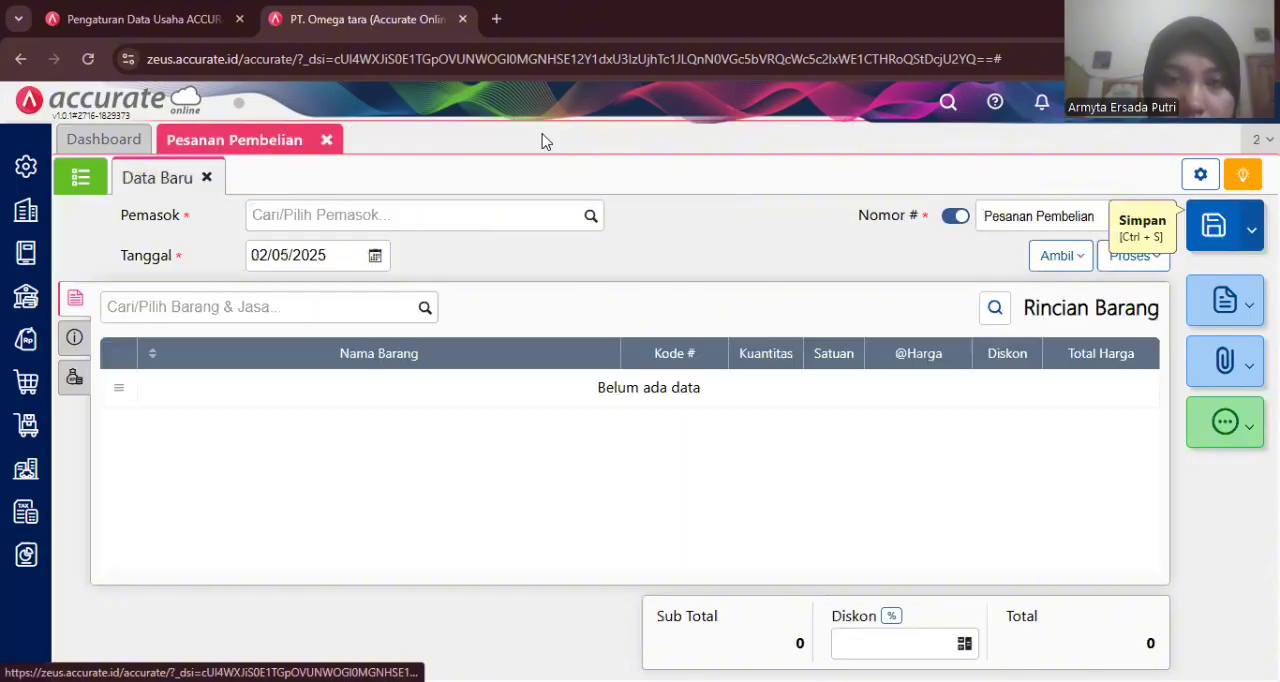
{"action": "left_click", "coordinate": [325, 141]}
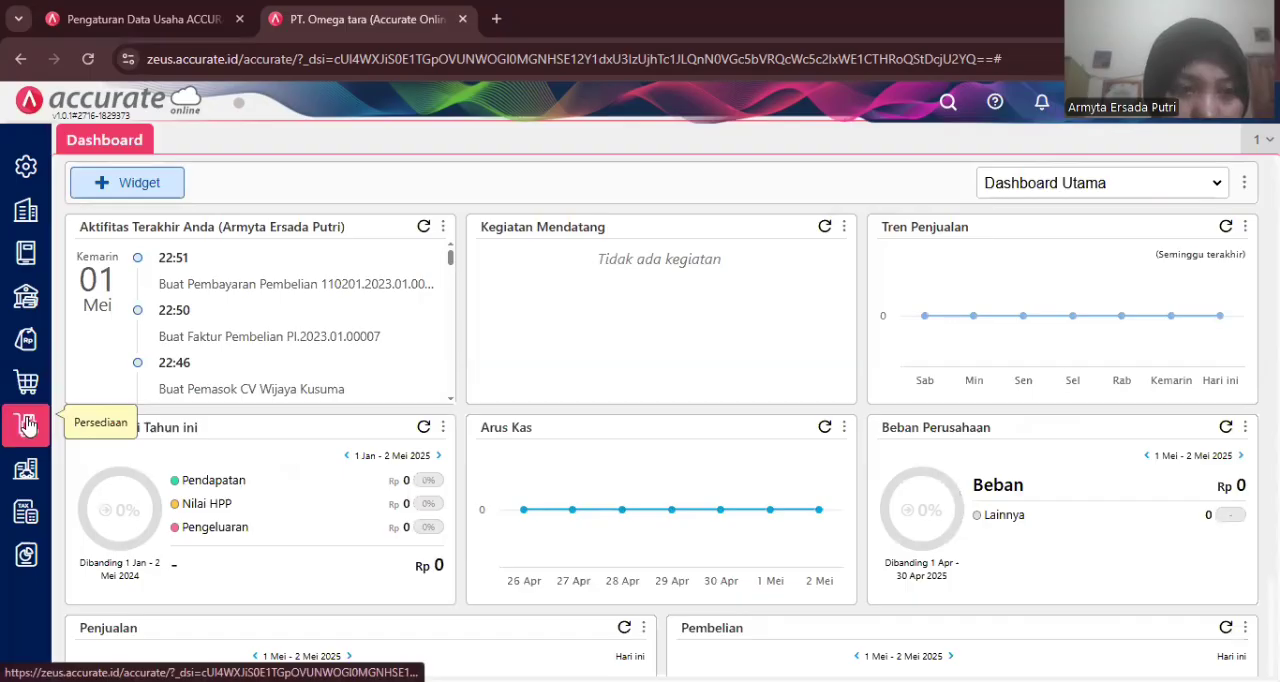
- Open a new goods receipt (Penerimaan Barang) and choose Pasifik Indonesia as the supplier
{"action": "left_click", "coordinate": [26, 383]}
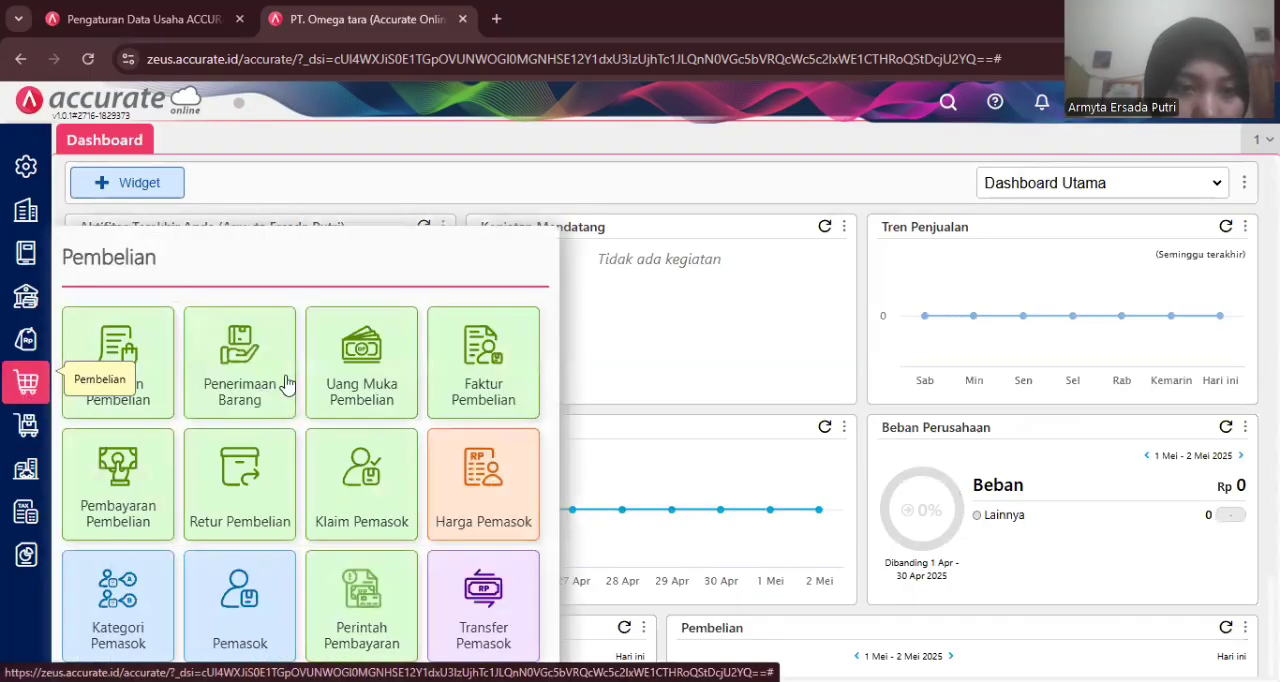
{"action": "left_click", "coordinate": [258, 375]}
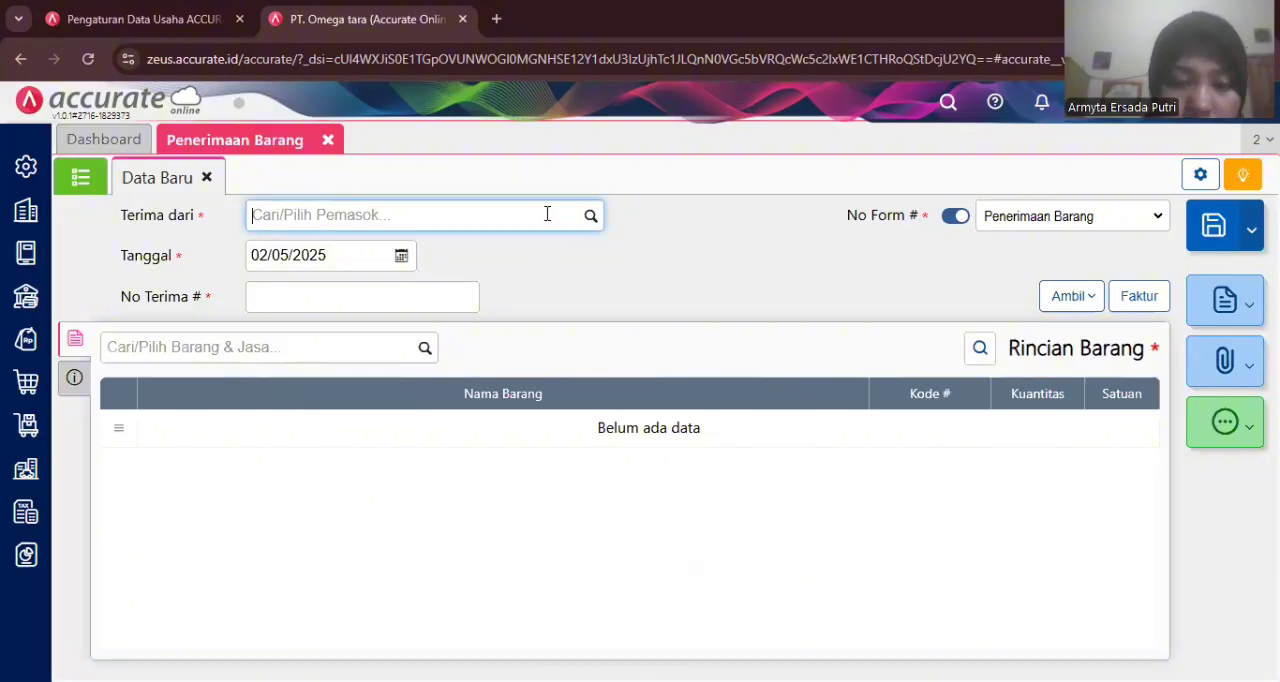
{"action": "type", "text": "pas"}
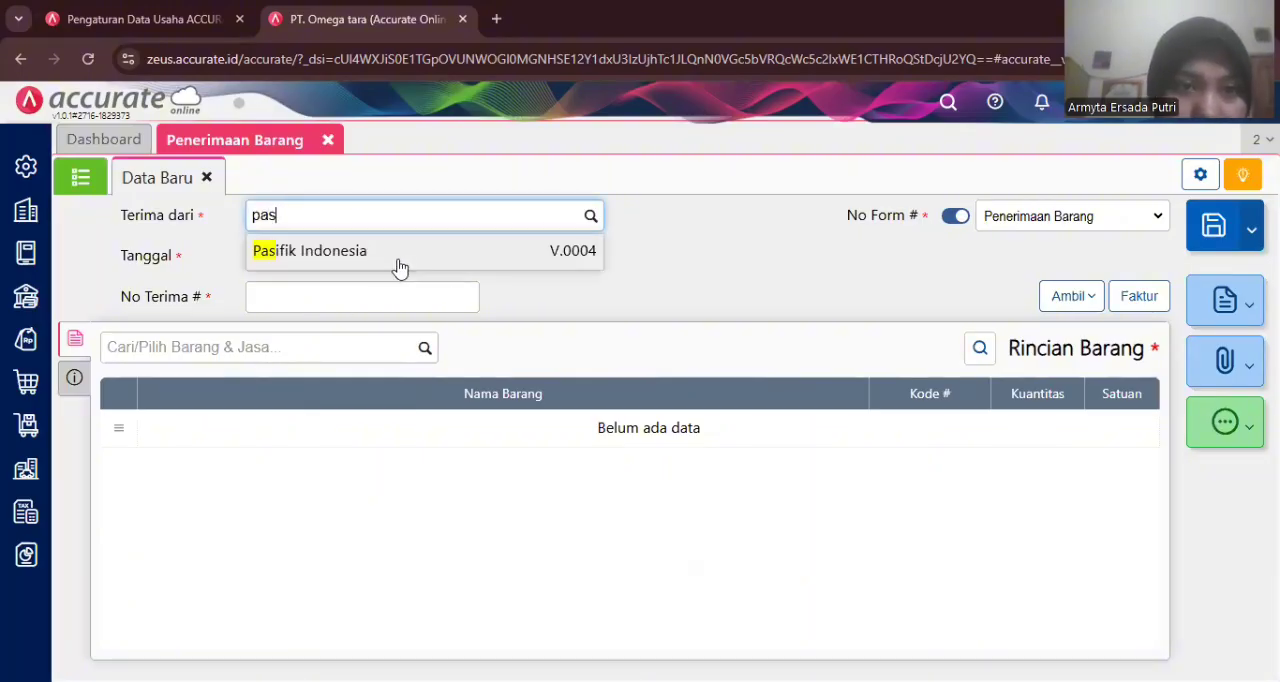
{"action": "left_click", "coordinate": [378, 256]}
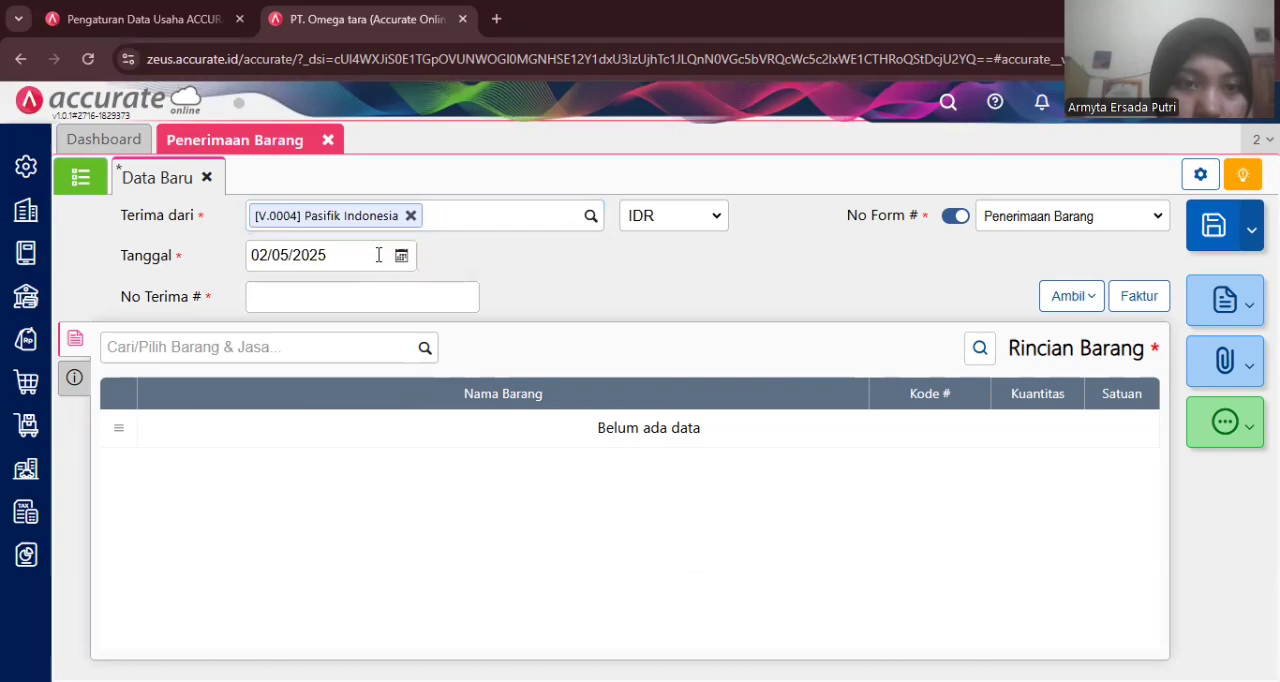
- Date the goods receipt 23/01/2023 and enter 6675 as its receipt number
{"action": "left_click", "coordinate": [288, 257]}
{"action": "type", "text": "23"}
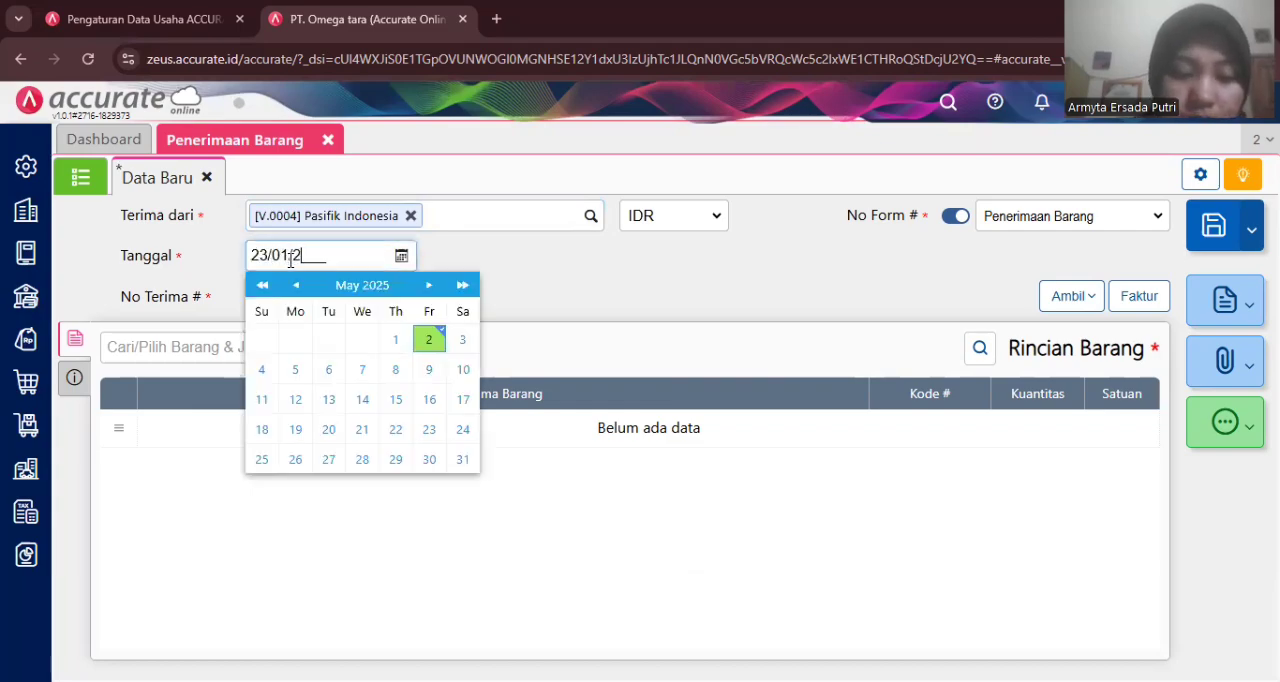
{"action": "type", "text": "023"}
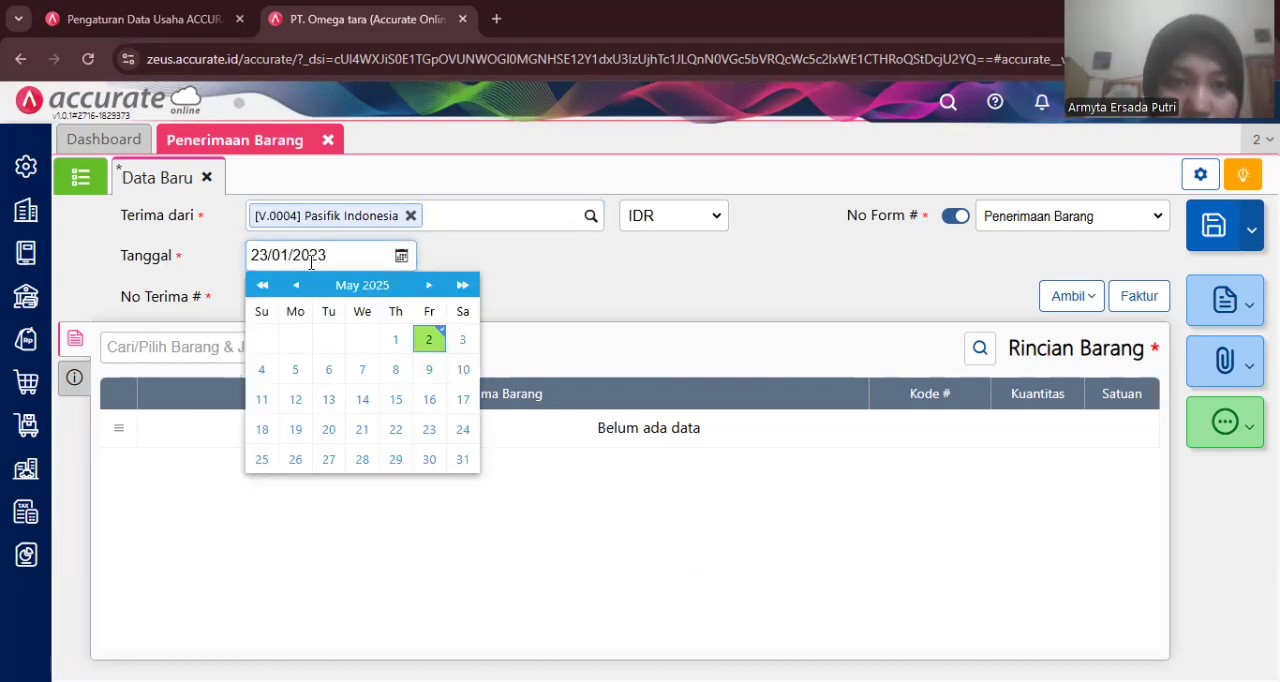
{"action": "left_click", "coordinate": [548, 252]}
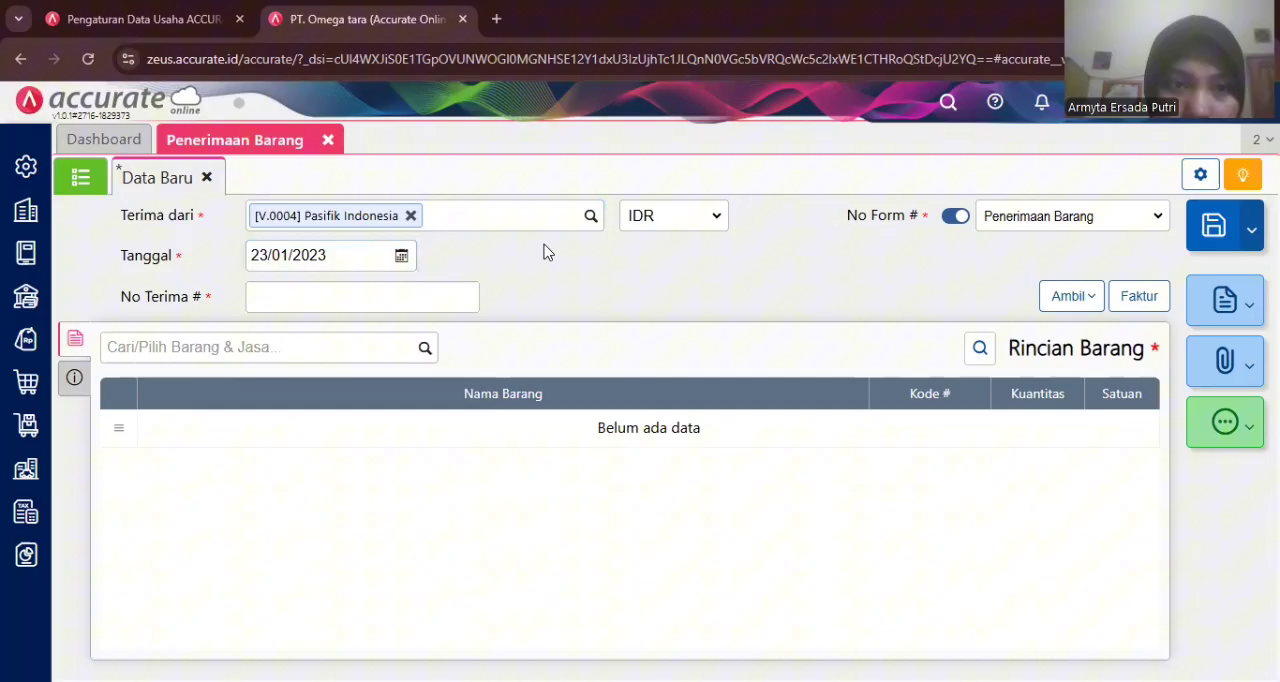
{"action": "left_click", "coordinate": [427, 290]}
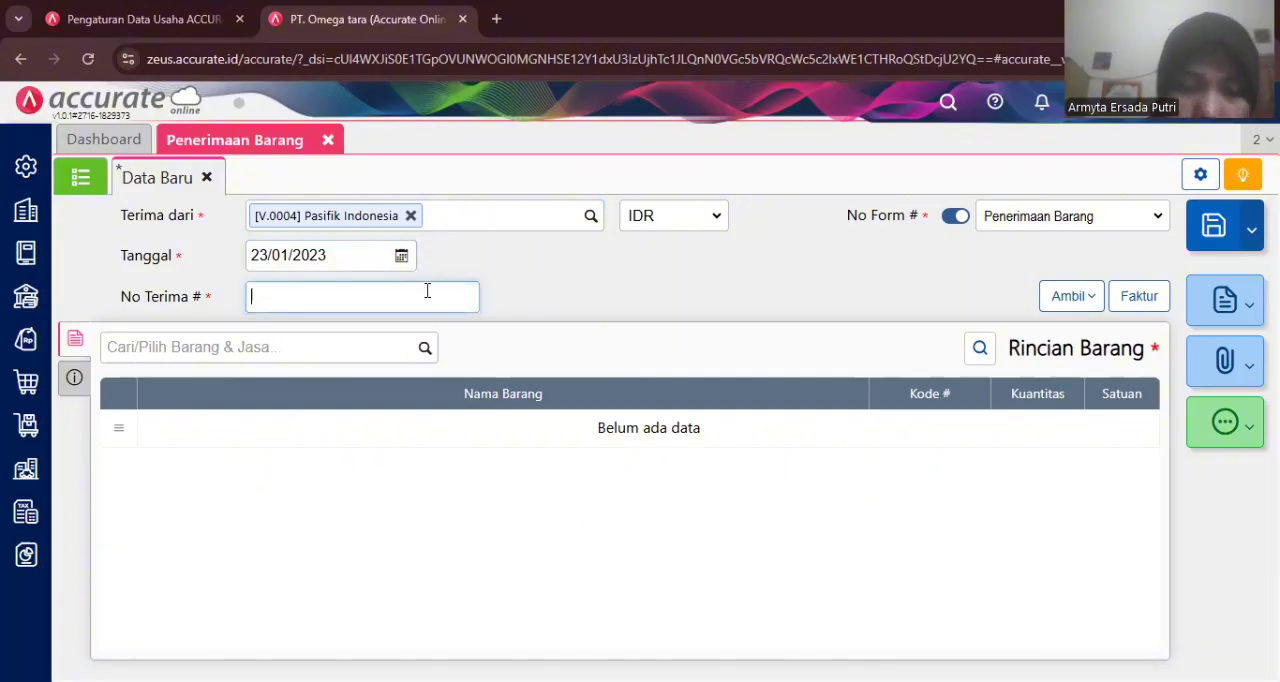
{"action": "type", "text": "6675"}
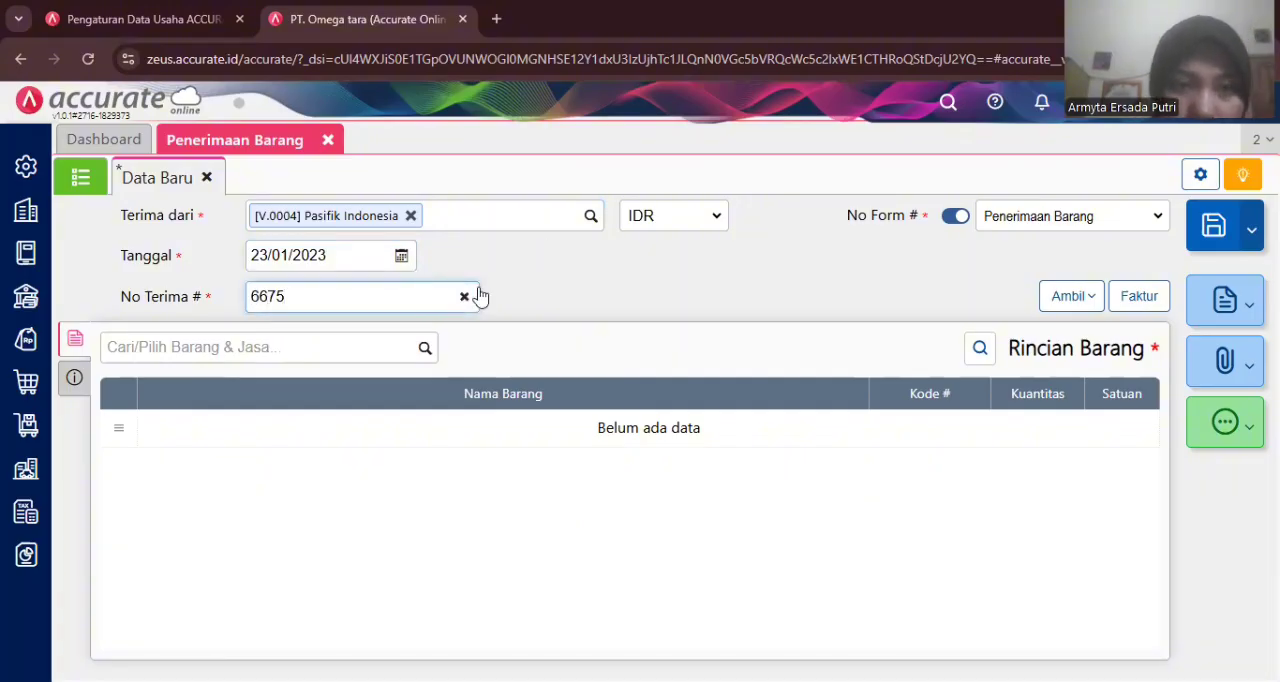
{"action": "left_click", "coordinate": [553, 300]}
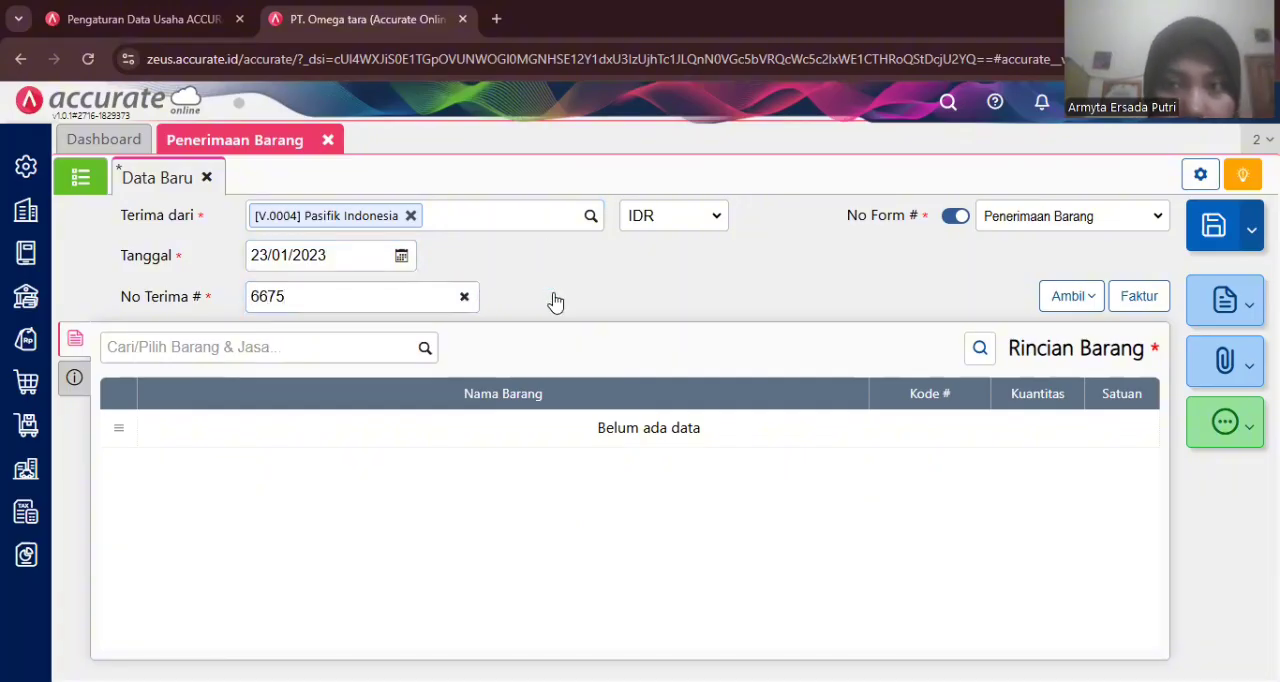
- Copy only the Jeans line from purchase order PO.2023.01.00004 into the receipt, leaving out Flat Shoes
{"action": "left_click", "coordinate": [1070, 303]}
{"action": "left_click", "coordinate": [1023, 340]}
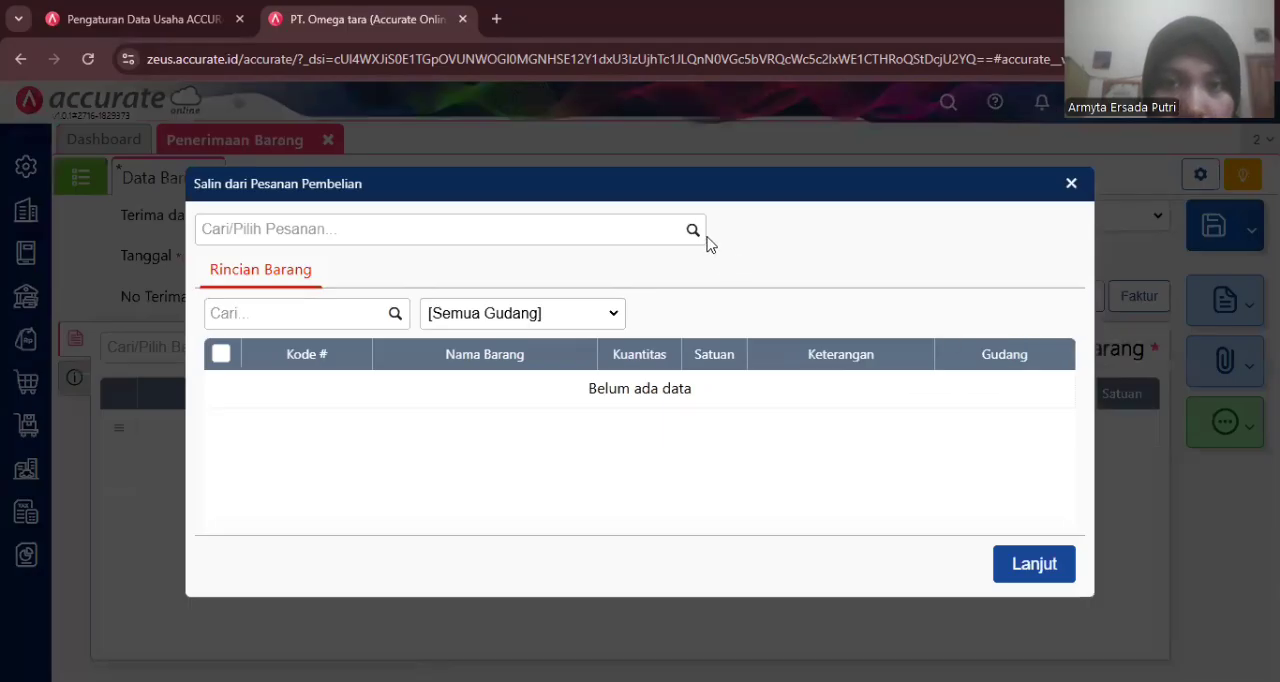
{"action": "left_click", "coordinate": [690, 230]}
{"action": "left_click", "coordinate": [564, 271]}
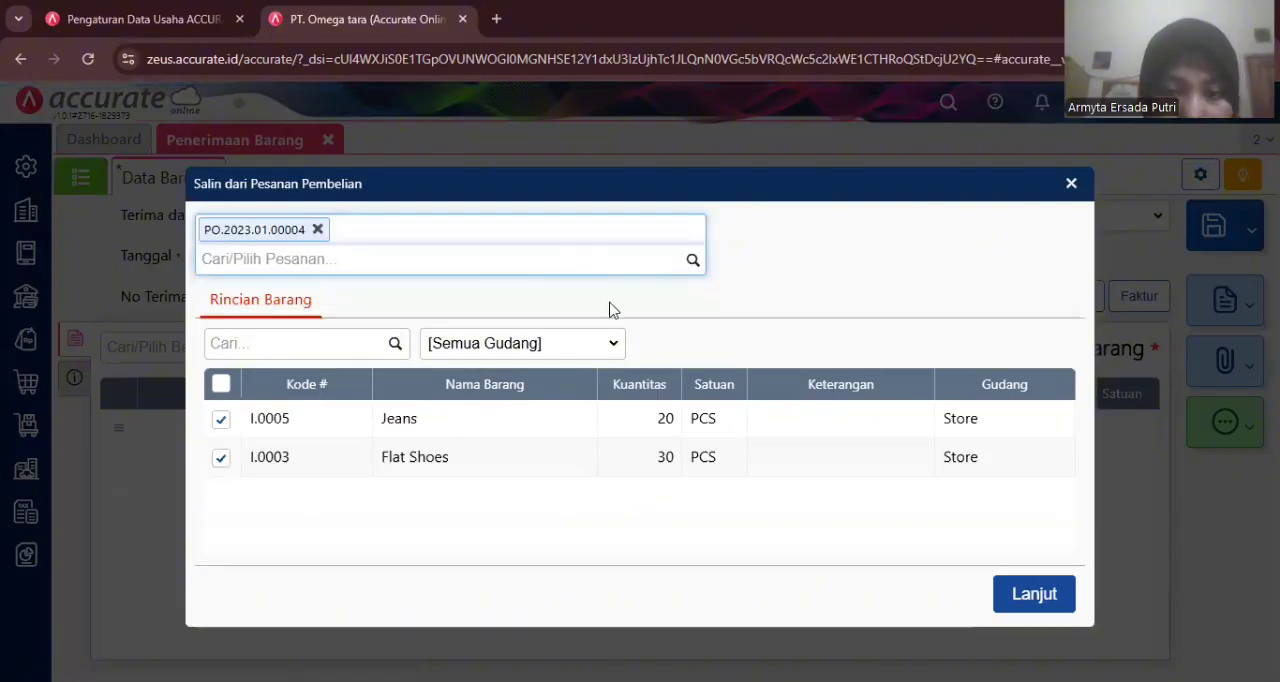
{"action": "left_click", "coordinate": [221, 458]}
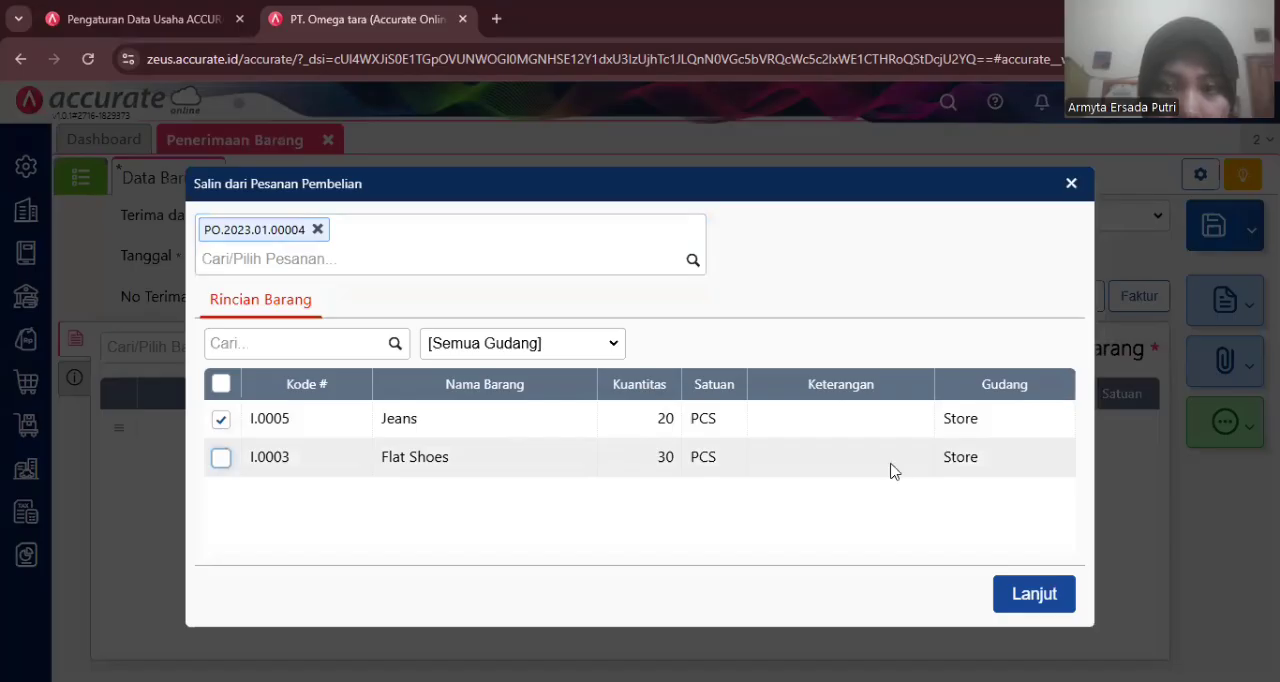
{"action": "left_click", "coordinate": [1023, 593]}
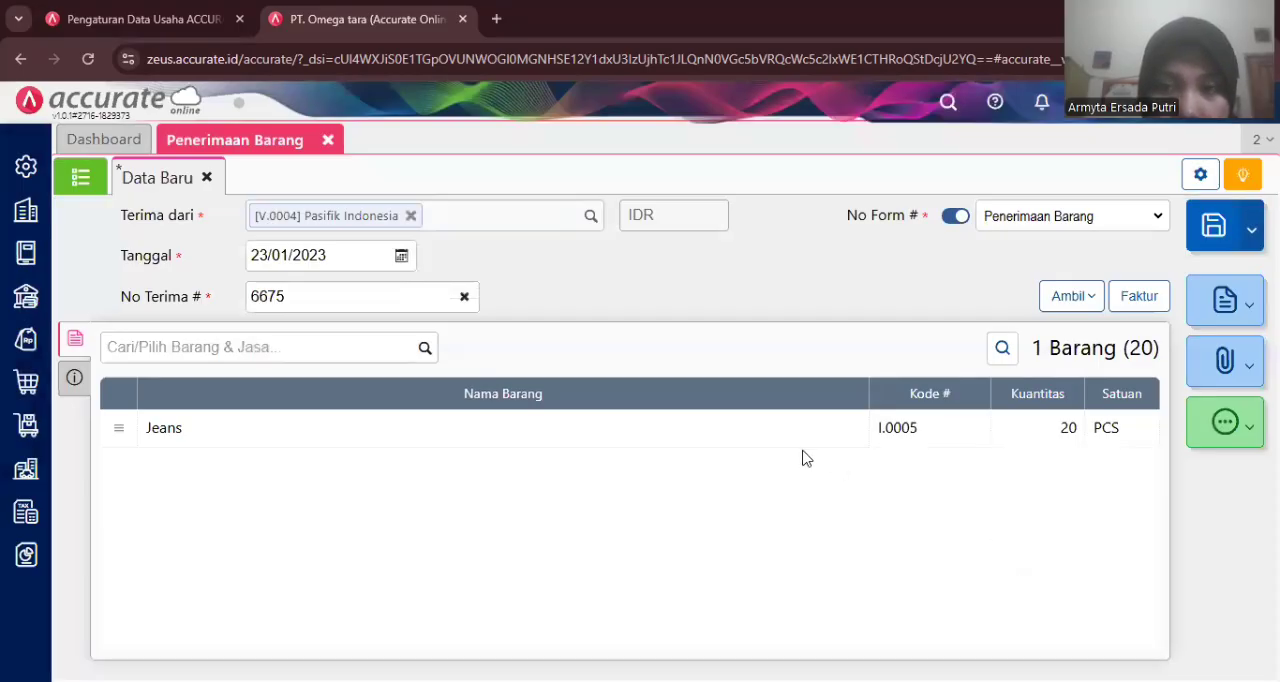
- Review the Jeans line details and the receipt's other info and shipping fields
{"action": "left_click", "coordinate": [786, 442]}
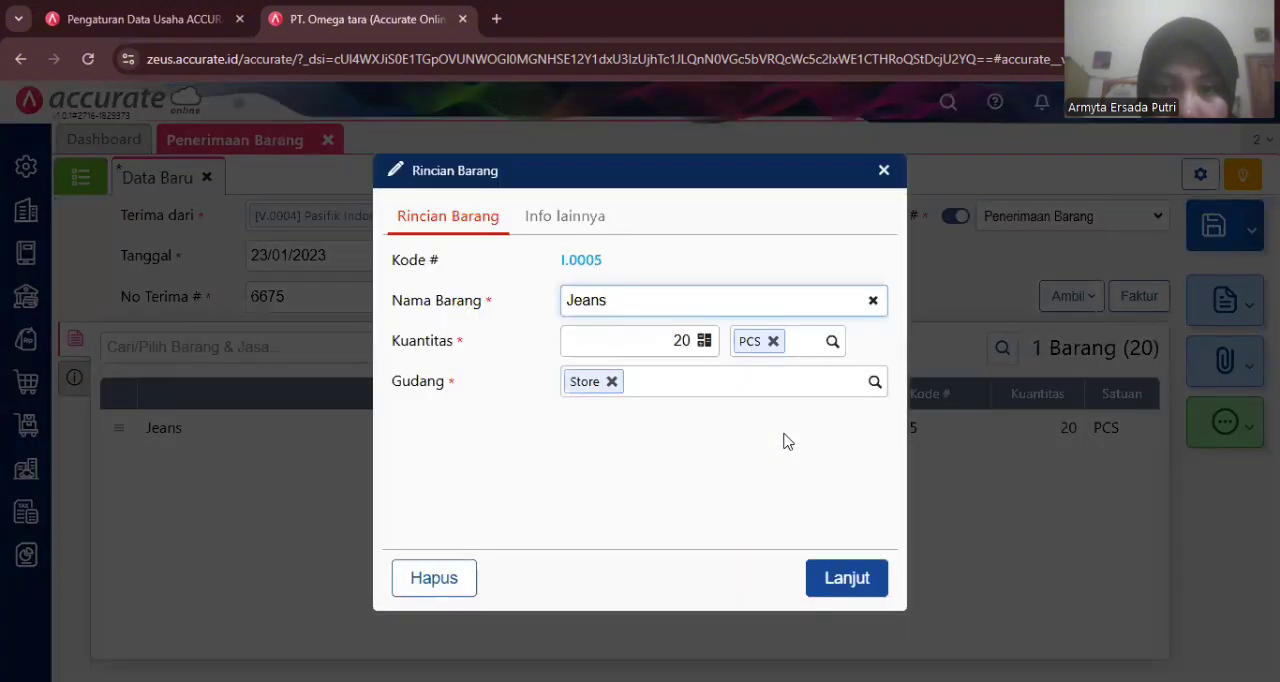
{"action": "left_click", "coordinate": [846, 576]}
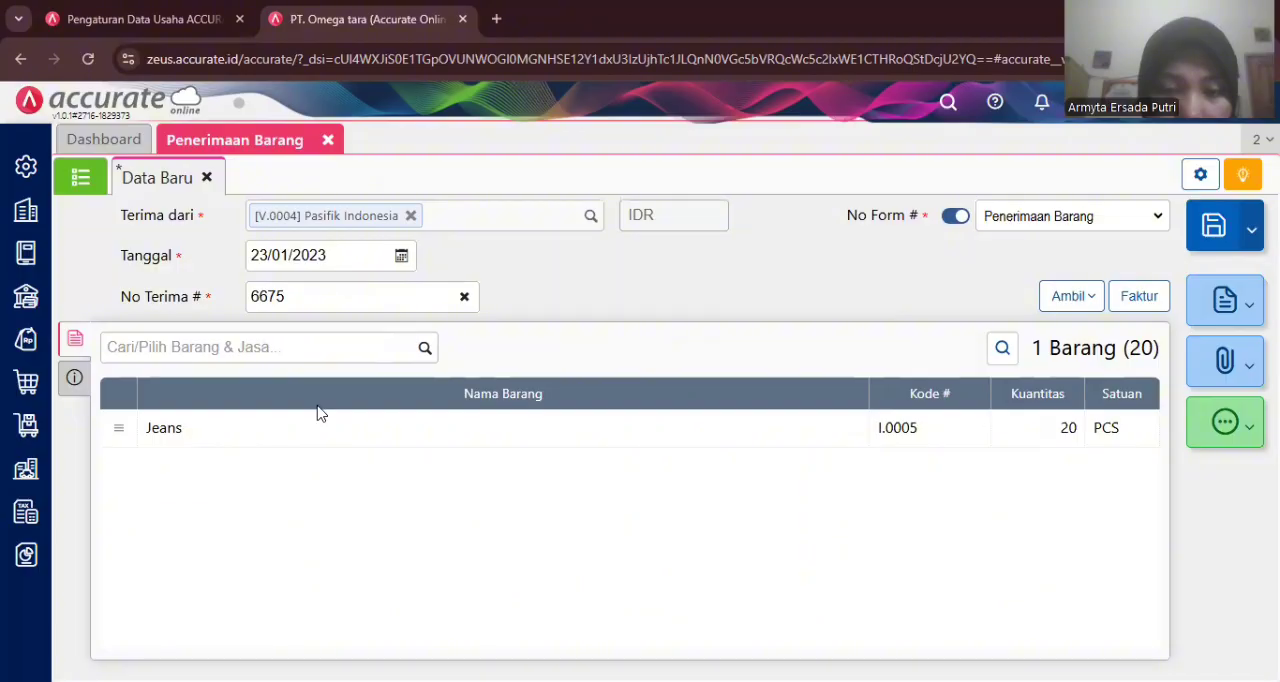
{"action": "left_click", "coordinate": [74, 377]}
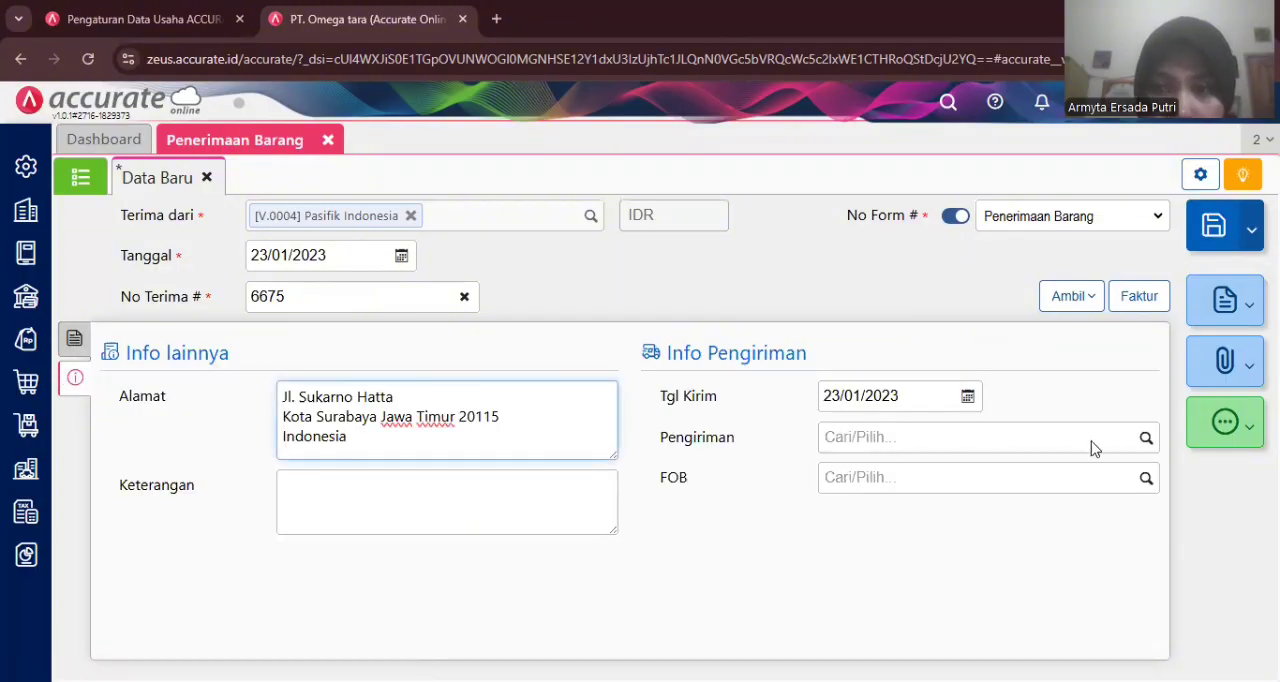
- Set the receipt's shipping method to Mobil Box and save the goods receipt
{"action": "left_click", "coordinate": [1143, 438]}
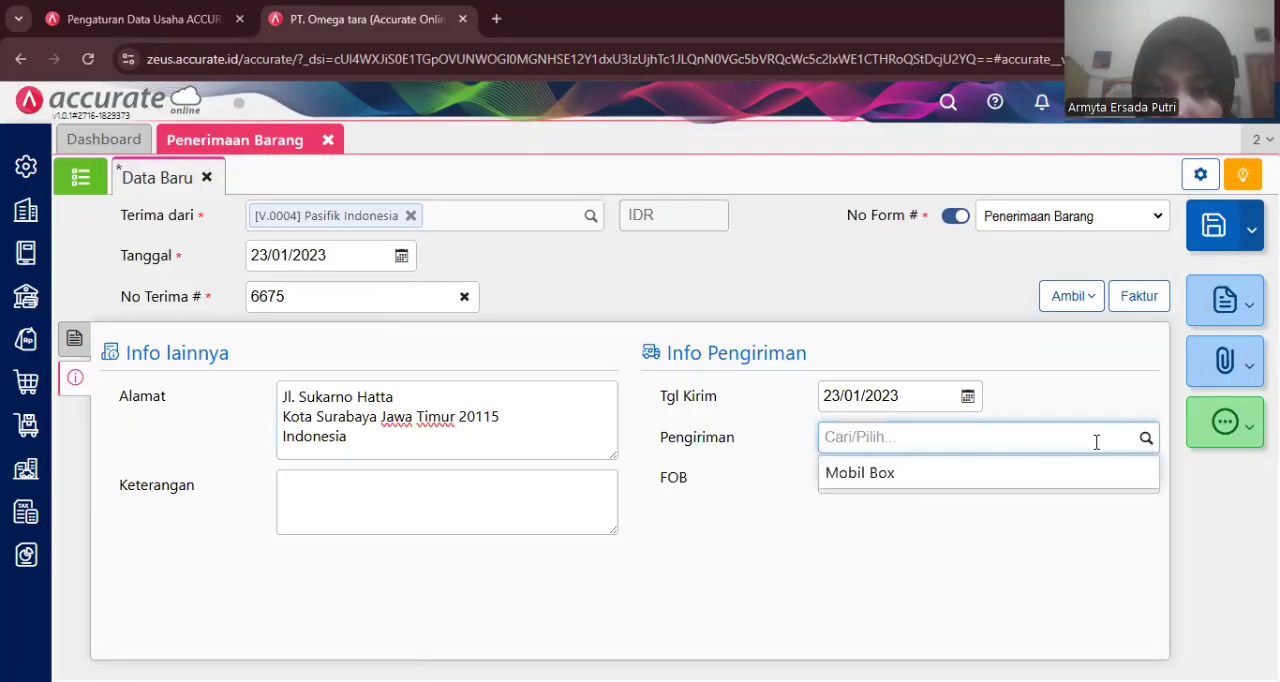
{"action": "left_click", "coordinate": [940, 483]}
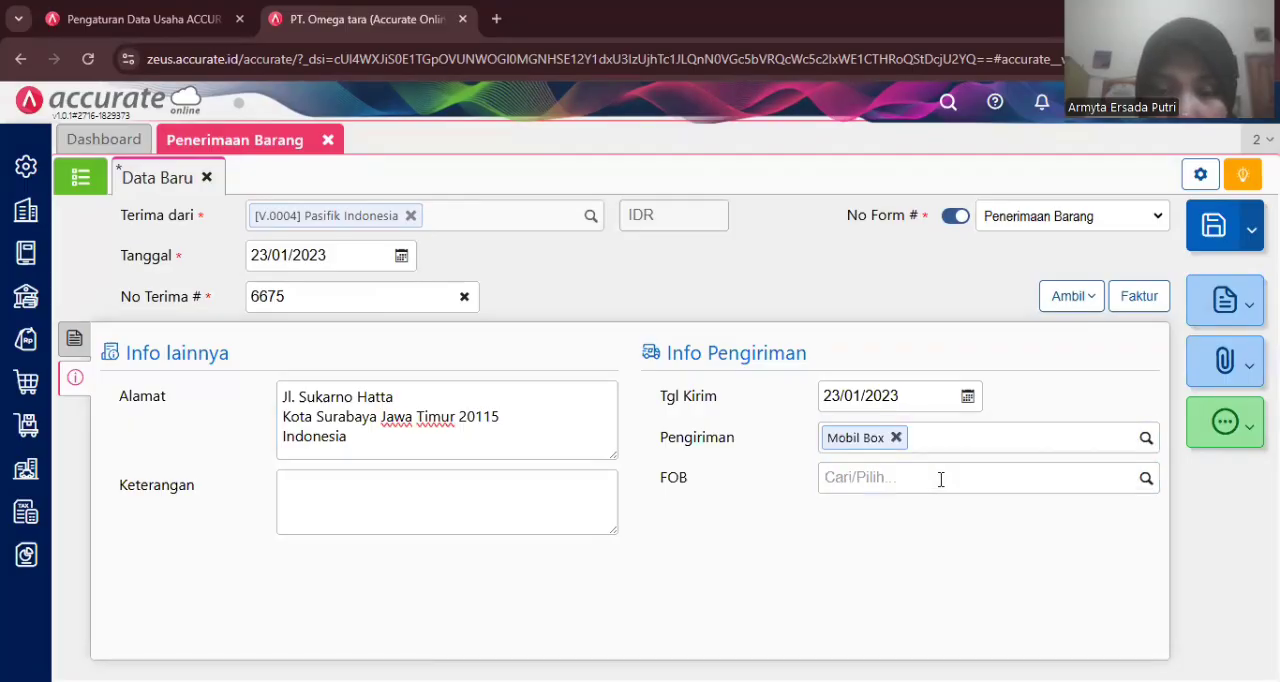
{"action": "left_click", "coordinate": [1210, 228]}
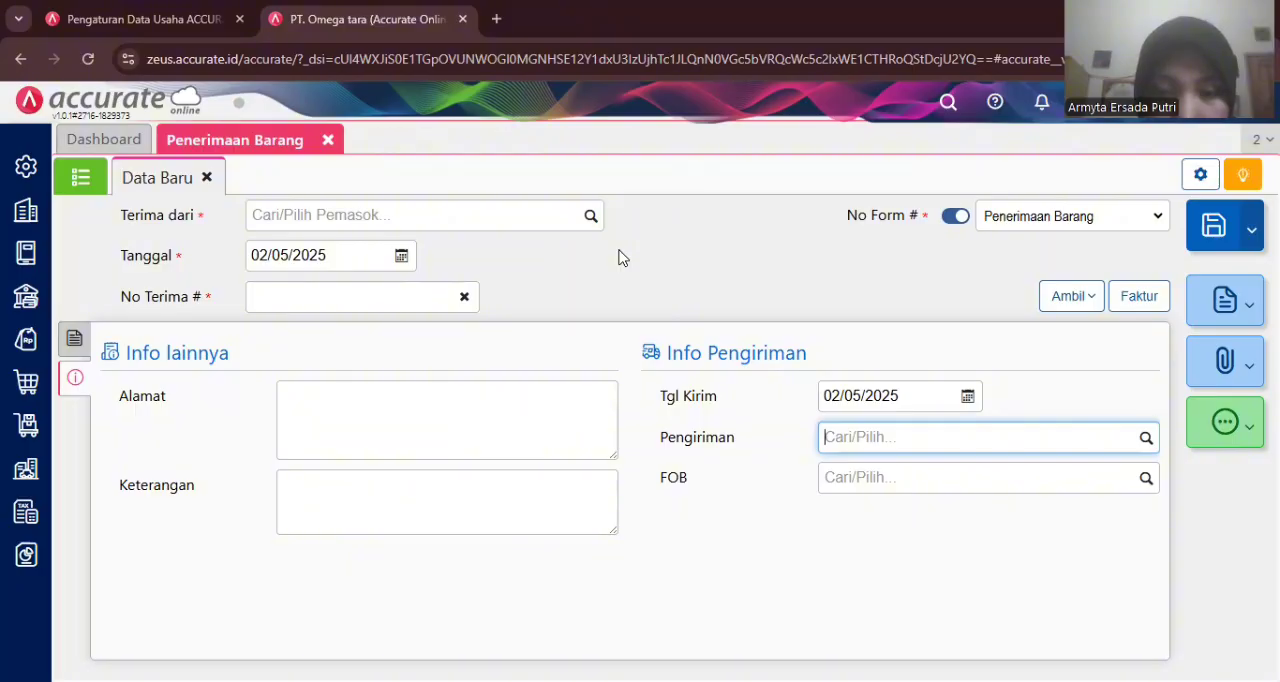
- Open another new goods receipt (Penerimaan Barang) and choose Pasifik Indonesia as the supplier
{"action": "left_click", "coordinate": [327, 143]}
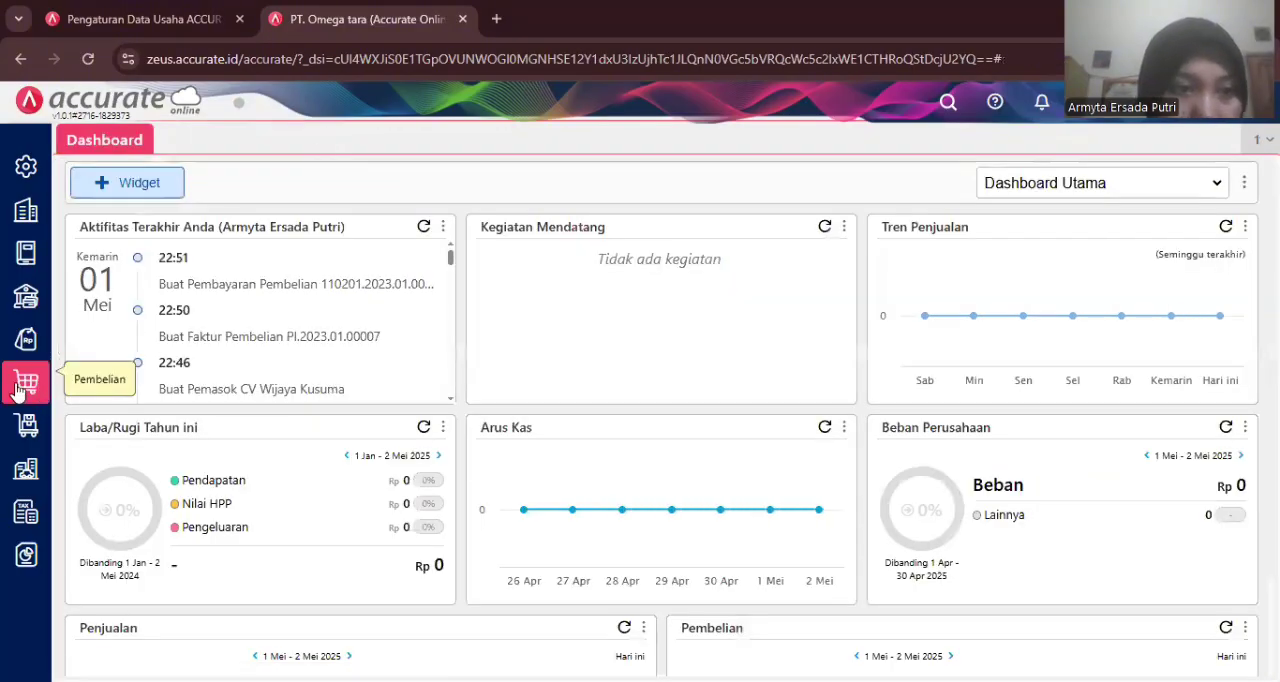
{"action": "left_click", "coordinate": [20, 388]}
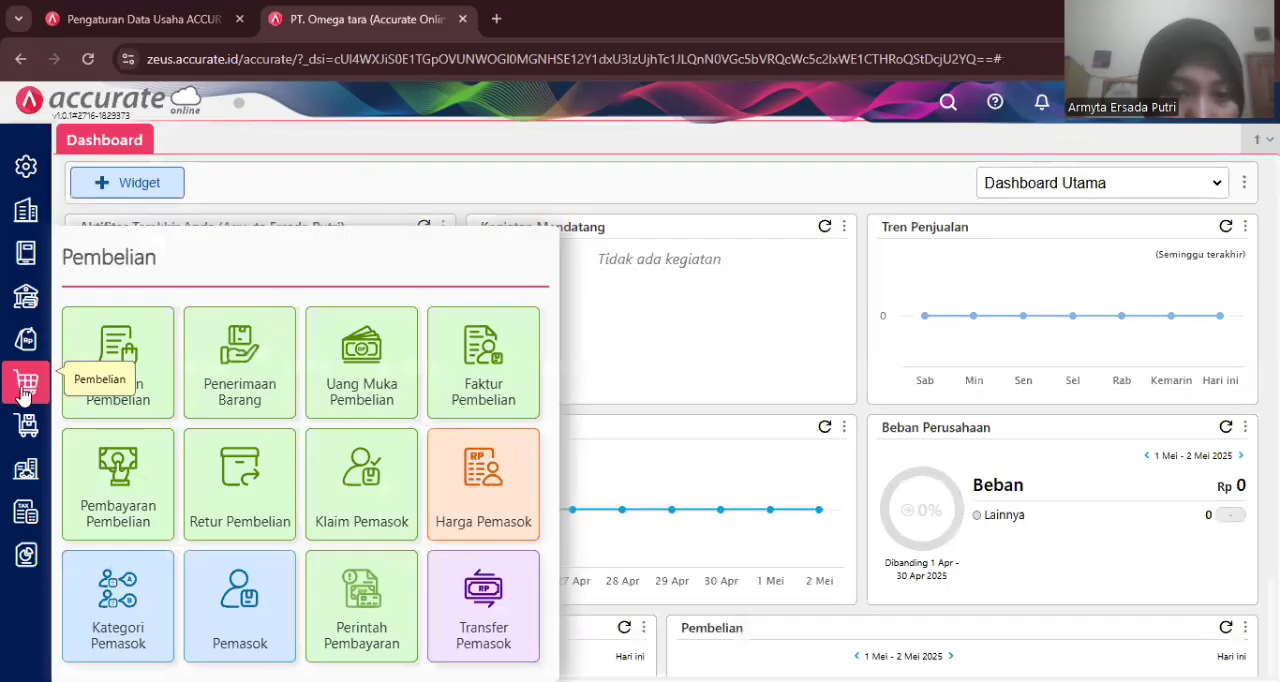
{"action": "left_click", "coordinate": [223, 385]}
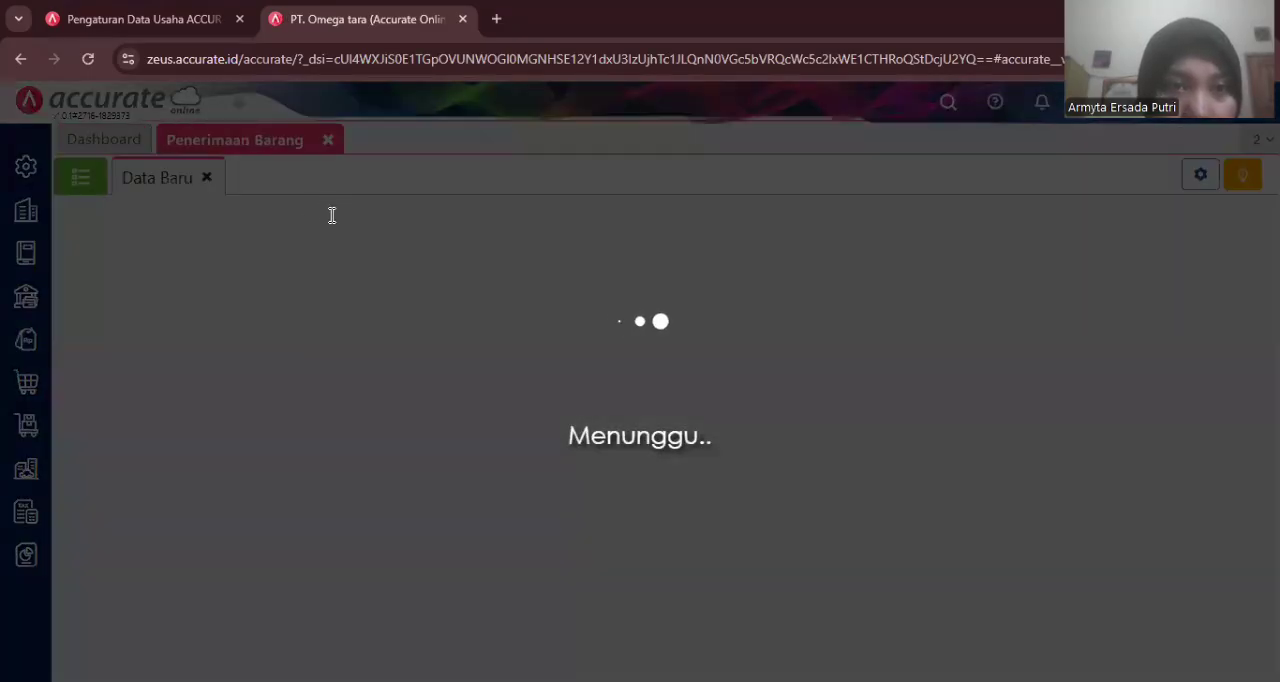
{"action": "type", "text": "pas"}
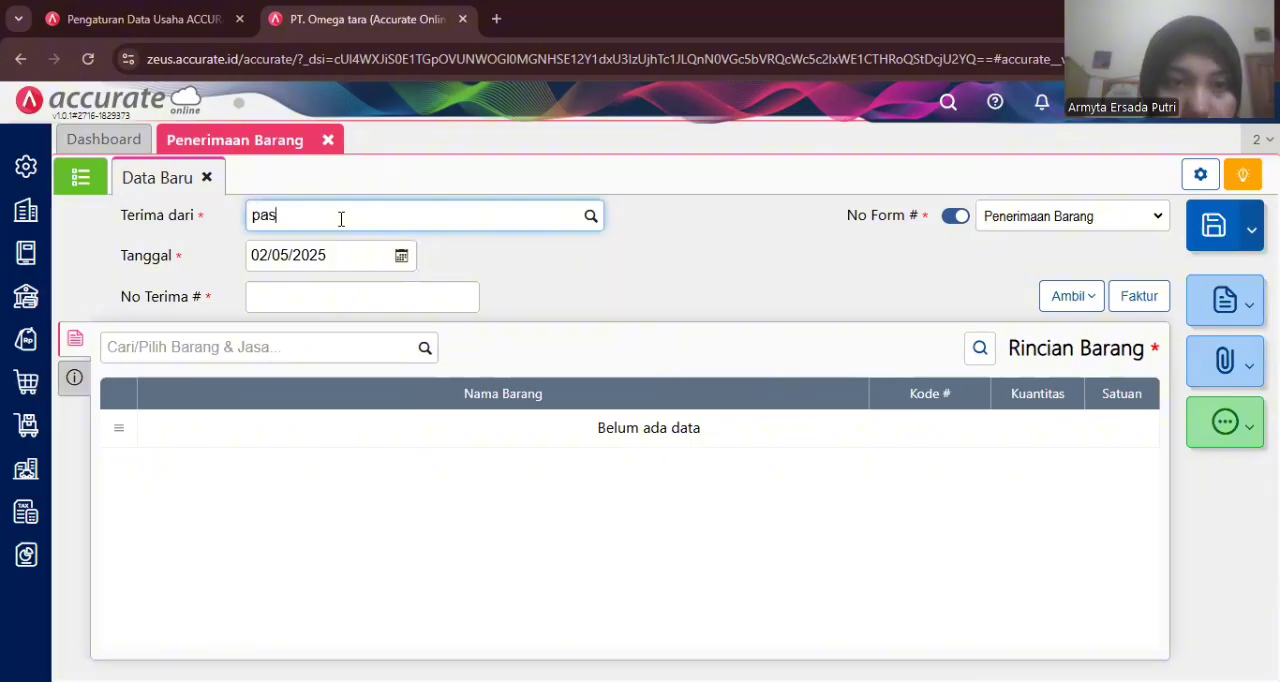
{"action": "left_click", "coordinate": [337, 254]}
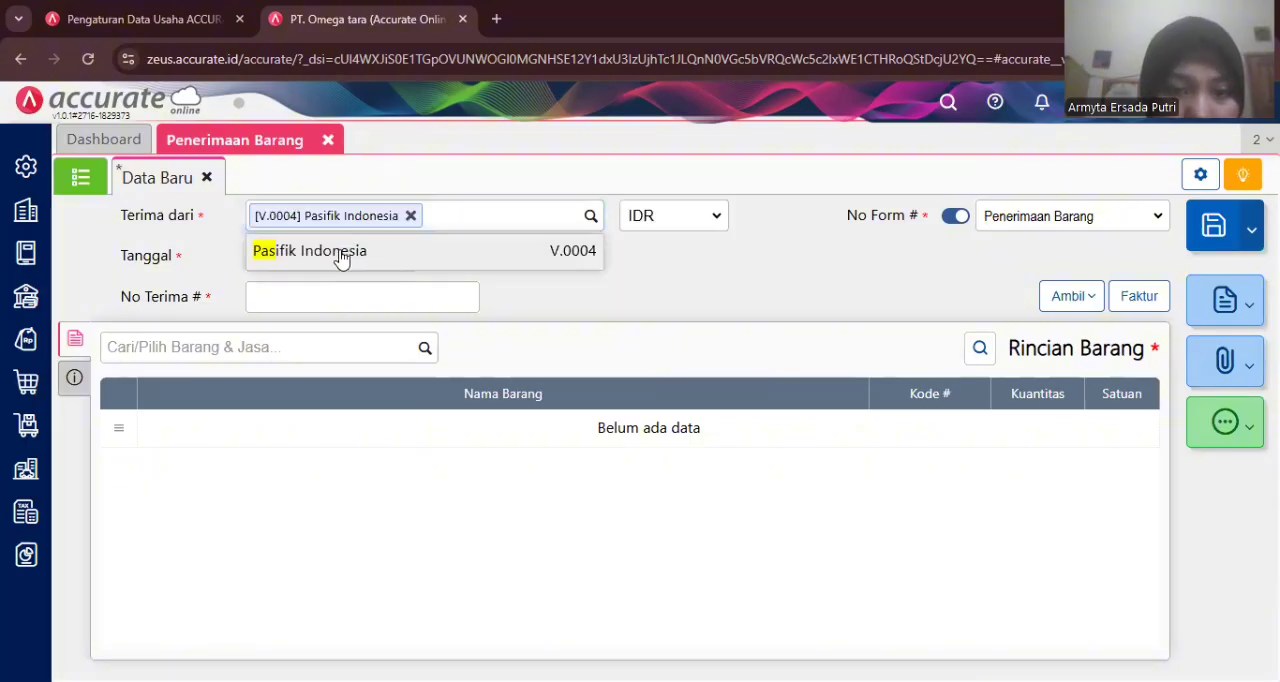
- Date the goods receipt 24/01/2023 and enter 6690 as its receipt number
{"action": "left_click", "coordinate": [309, 254]}
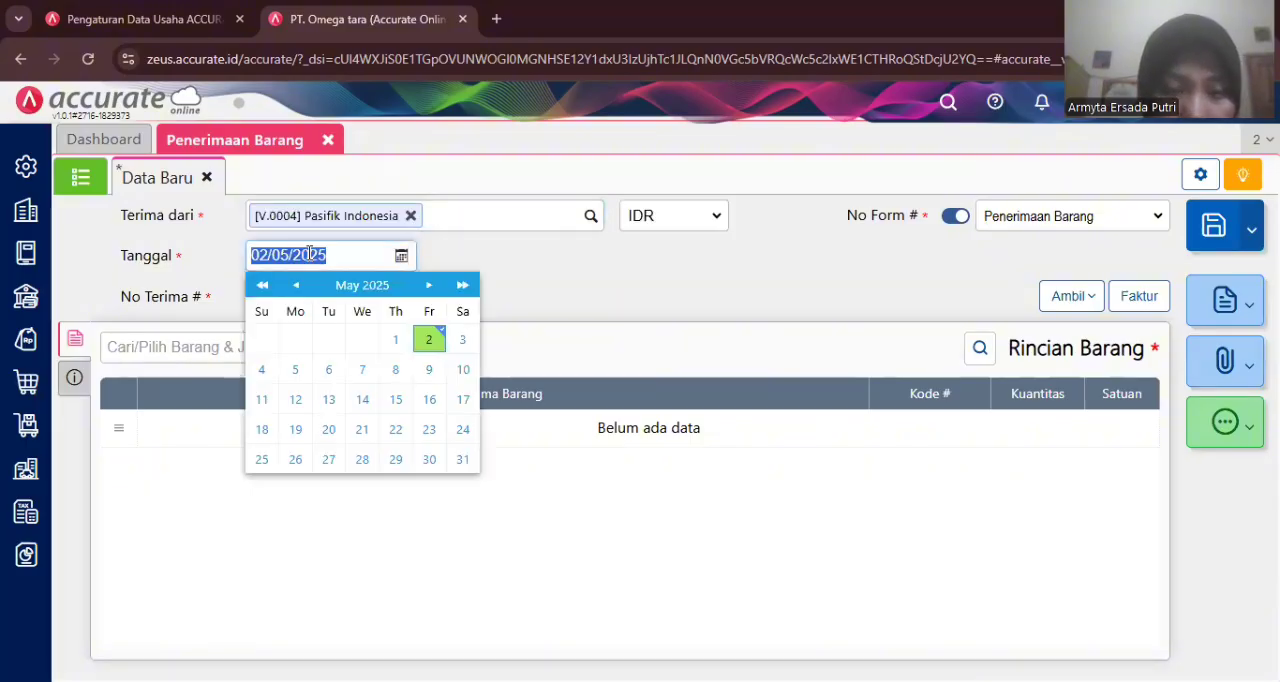
{"action": "type", "text": "24/01/"}
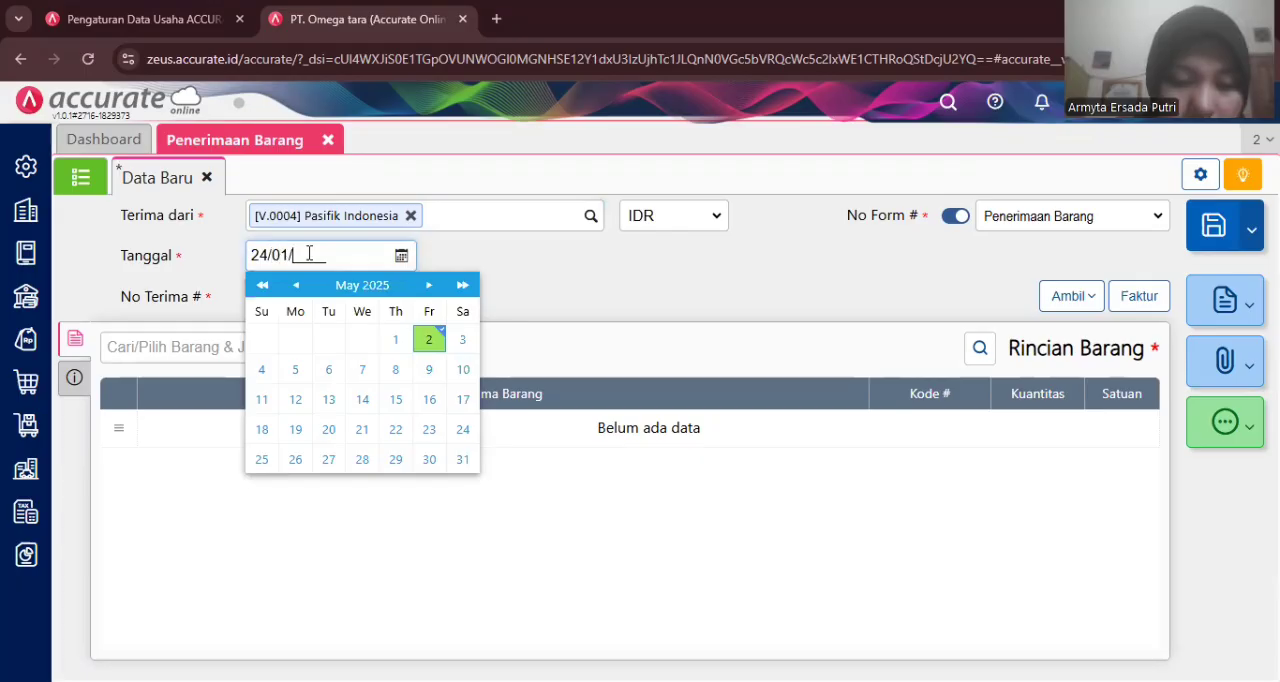
{"action": "type", "text": "2023"}
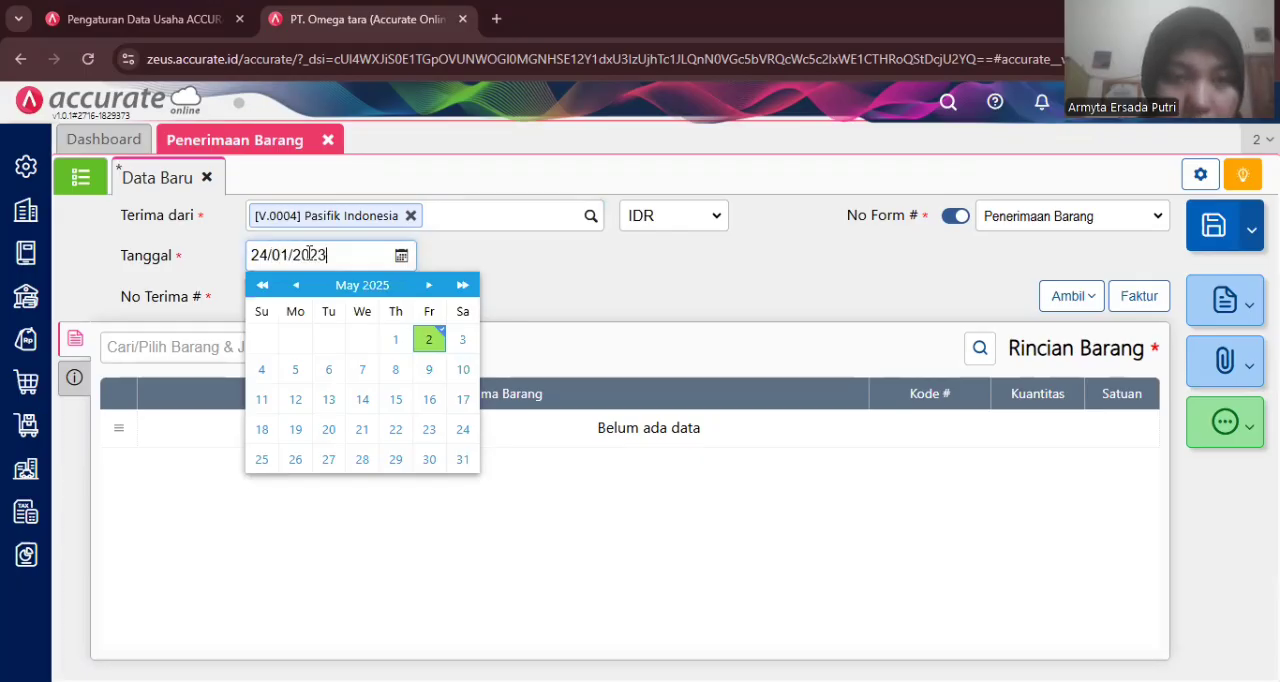
{"action": "left_click", "coordinate": [560, 279]}
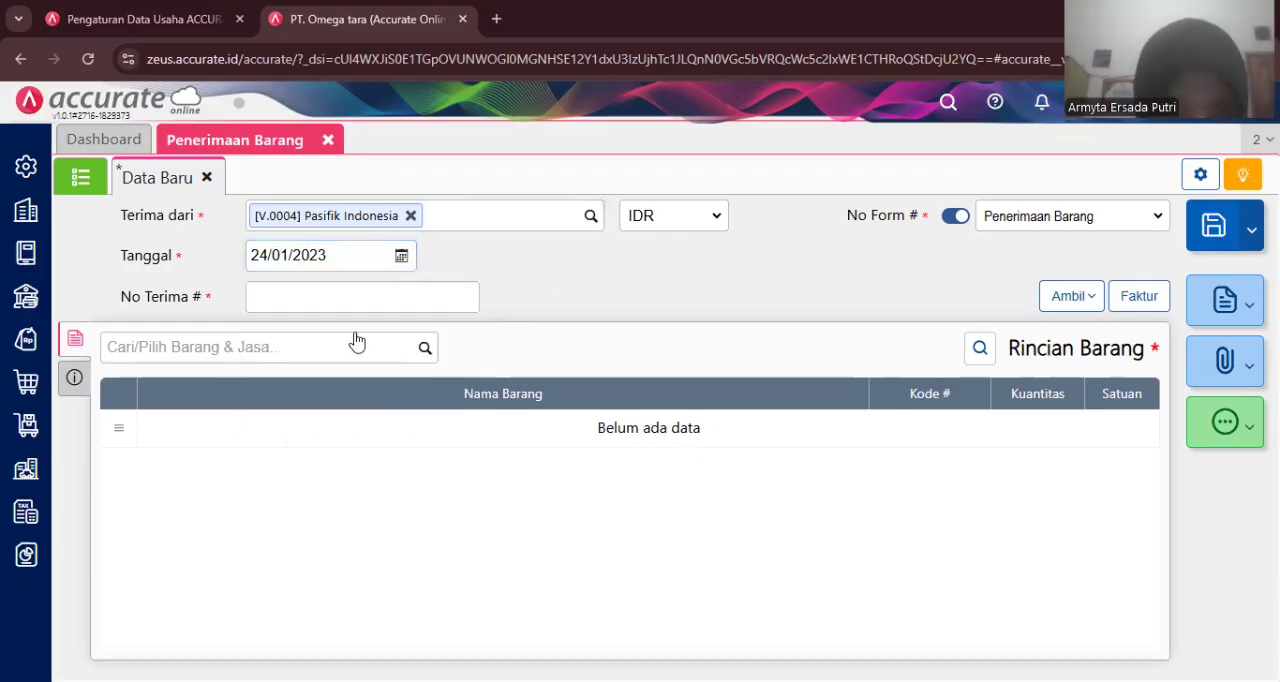
{"action": "left_click", "coordinate": [332, 301]}
{"action": "type", "text": "6690"}
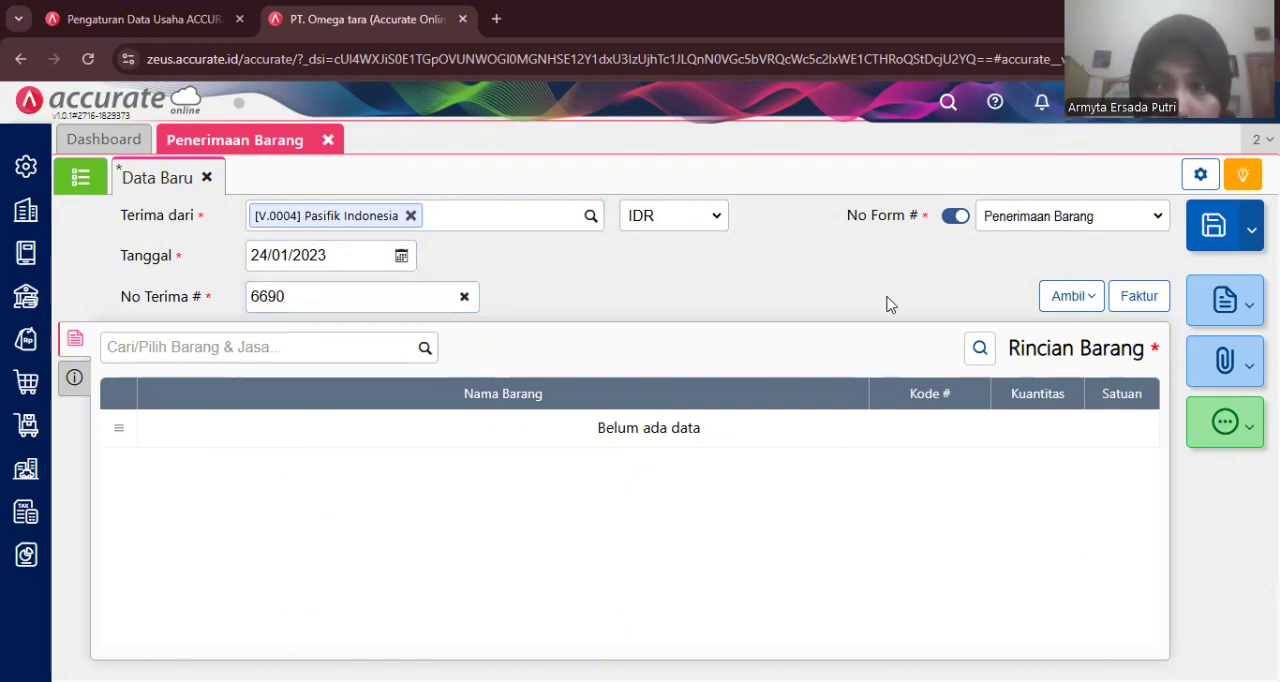
- Copy the remaining Flat Shoes line from purchase order PO.2023.01.00004 into the receipt
{"action": "left_click", "coordinate": [1070, 302]}
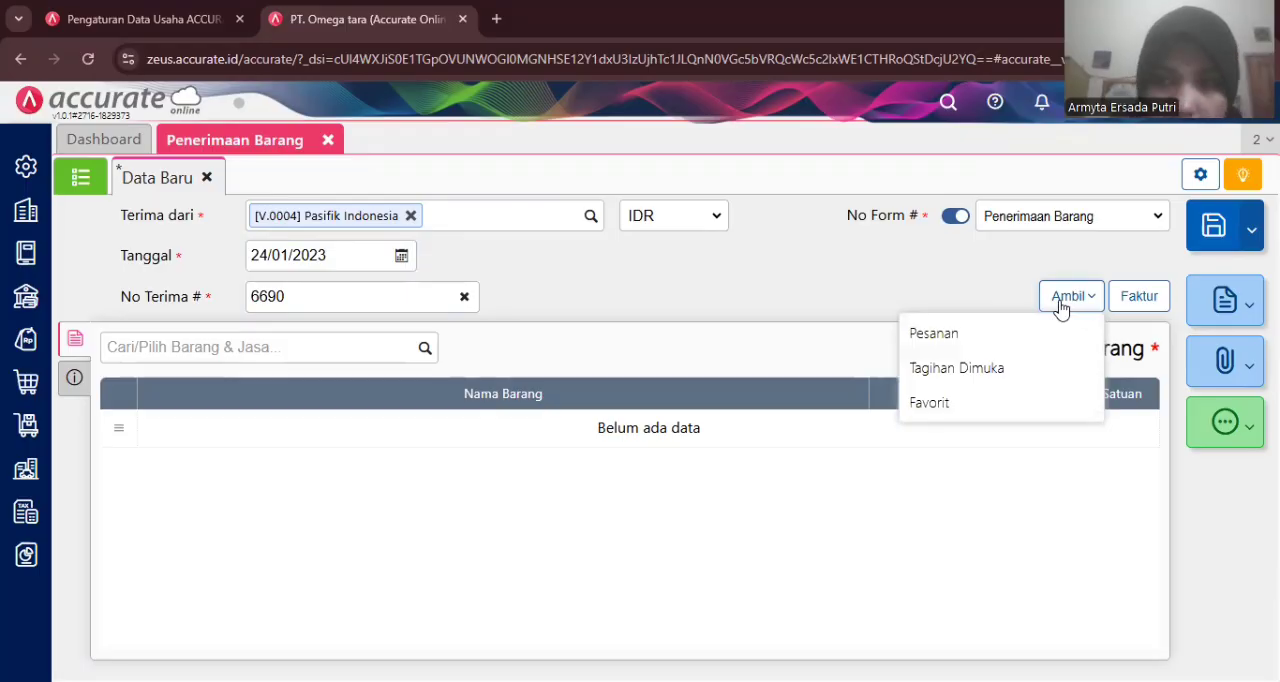
{"action": "left_click", "coordinate": [1045, 333]}
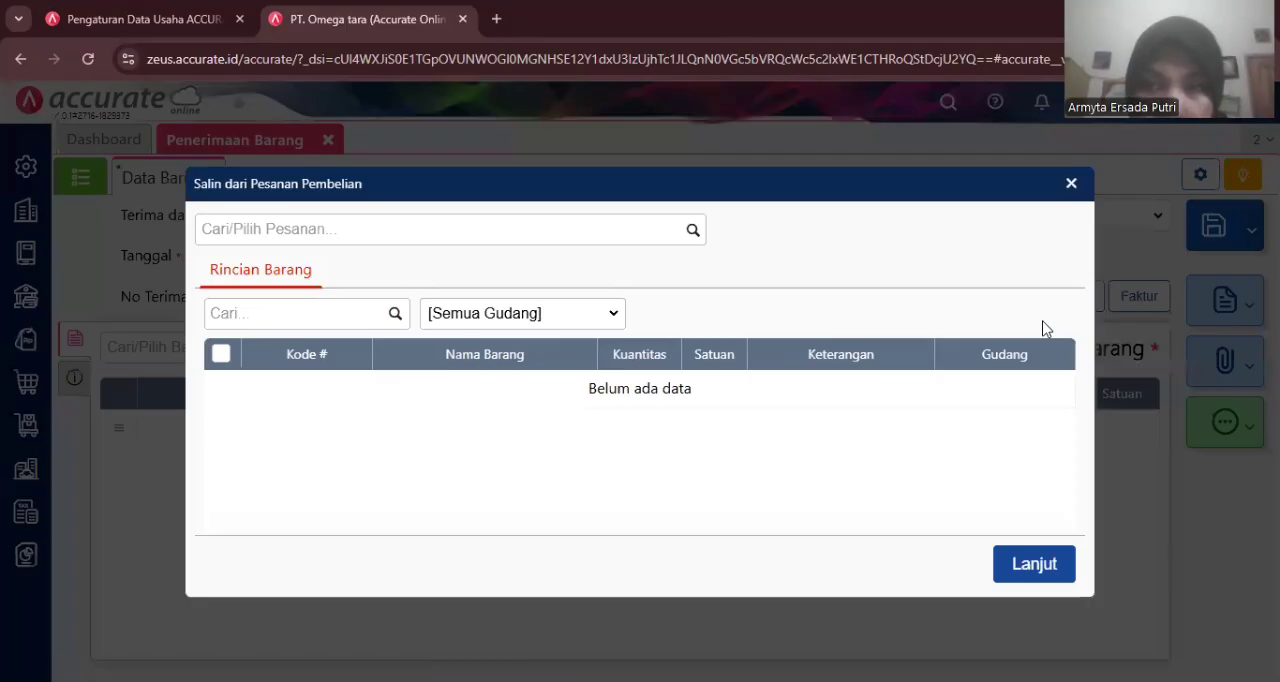
{"action": "left_click", "coordinate": [690, 240]}
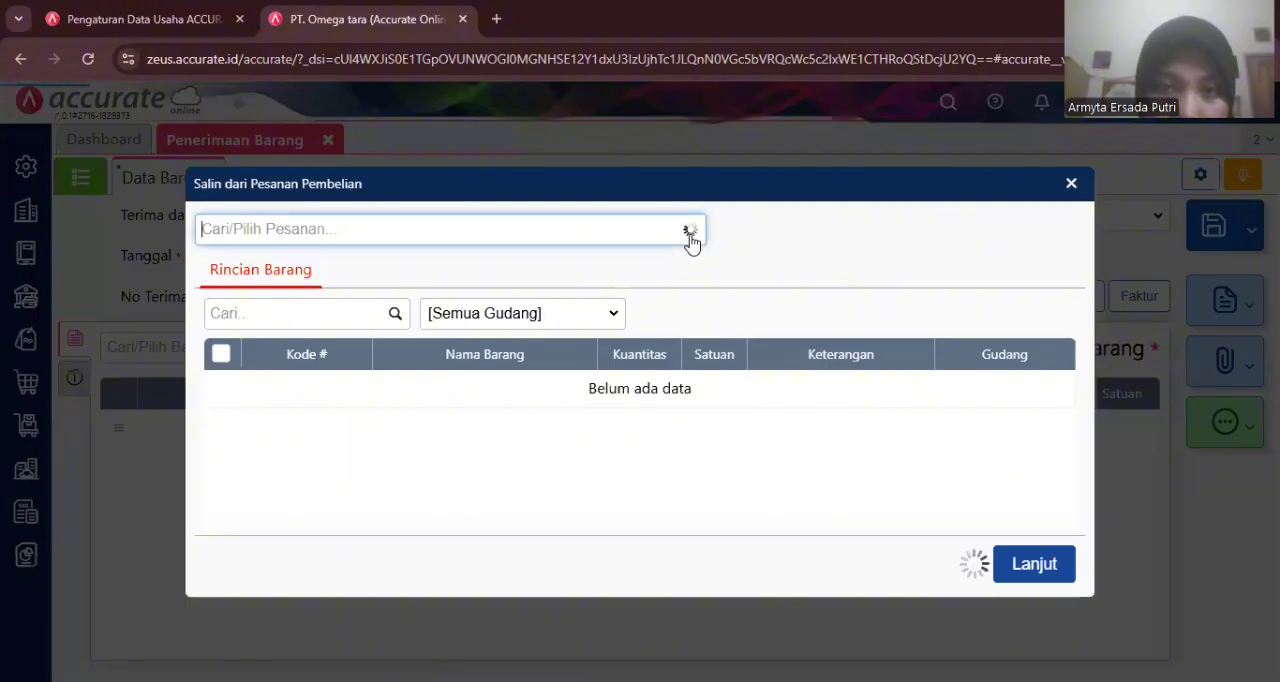
{"action": "left_click", "coordinate": [491, 286]}
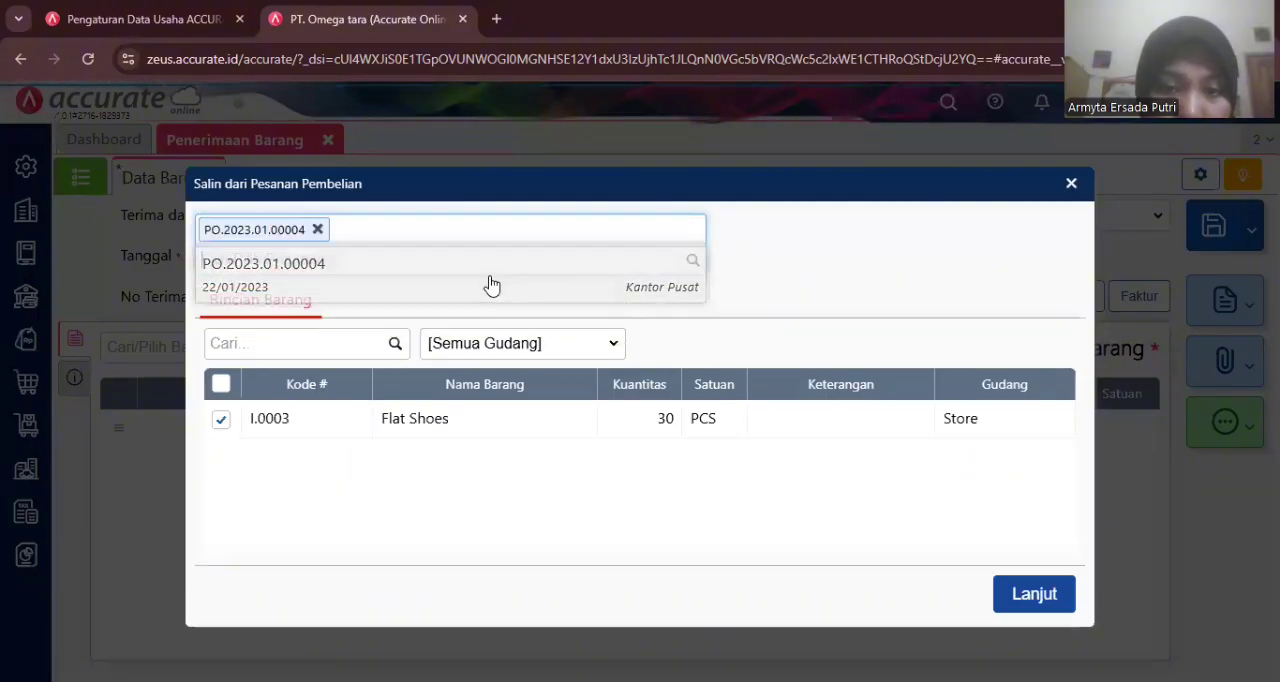
{"action": "left_click", "coordinate": [1034, 594]}
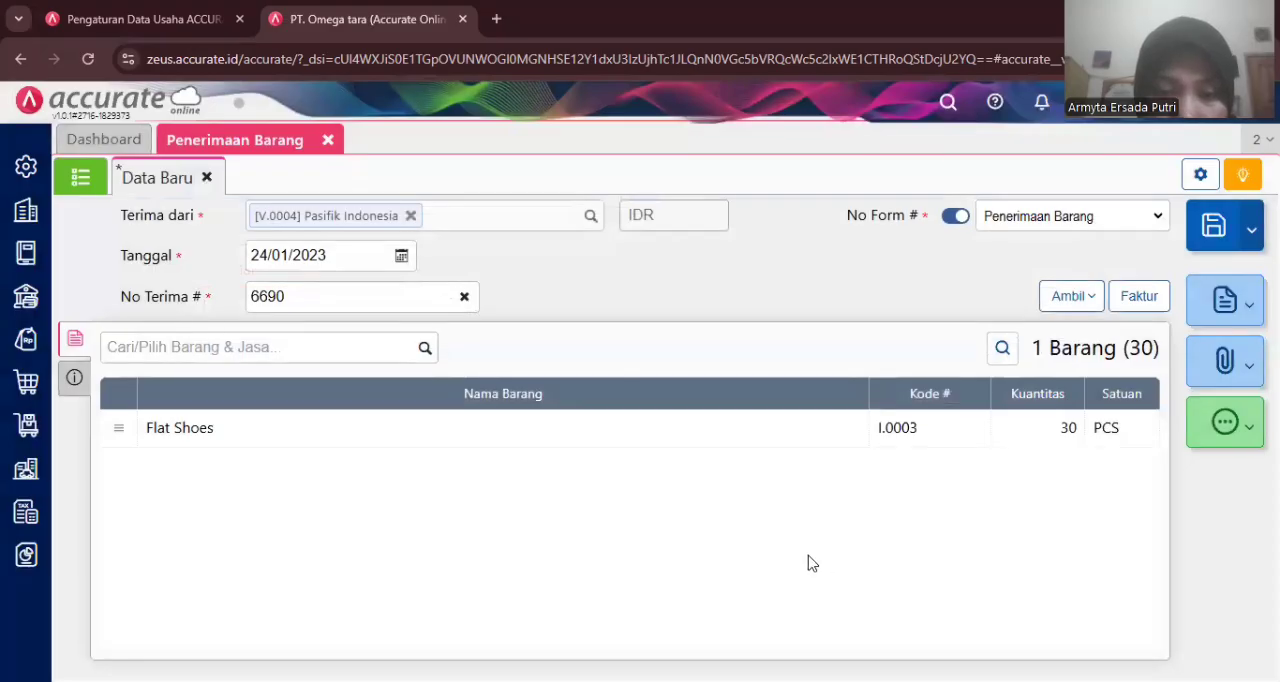
- Choose Mobil Box as this receipt's shipping method and save the goods receipt
{"action": "left_click", "coordinate": [71, 390]}
{"action": "left_click", "coordinate": [560, 391]}
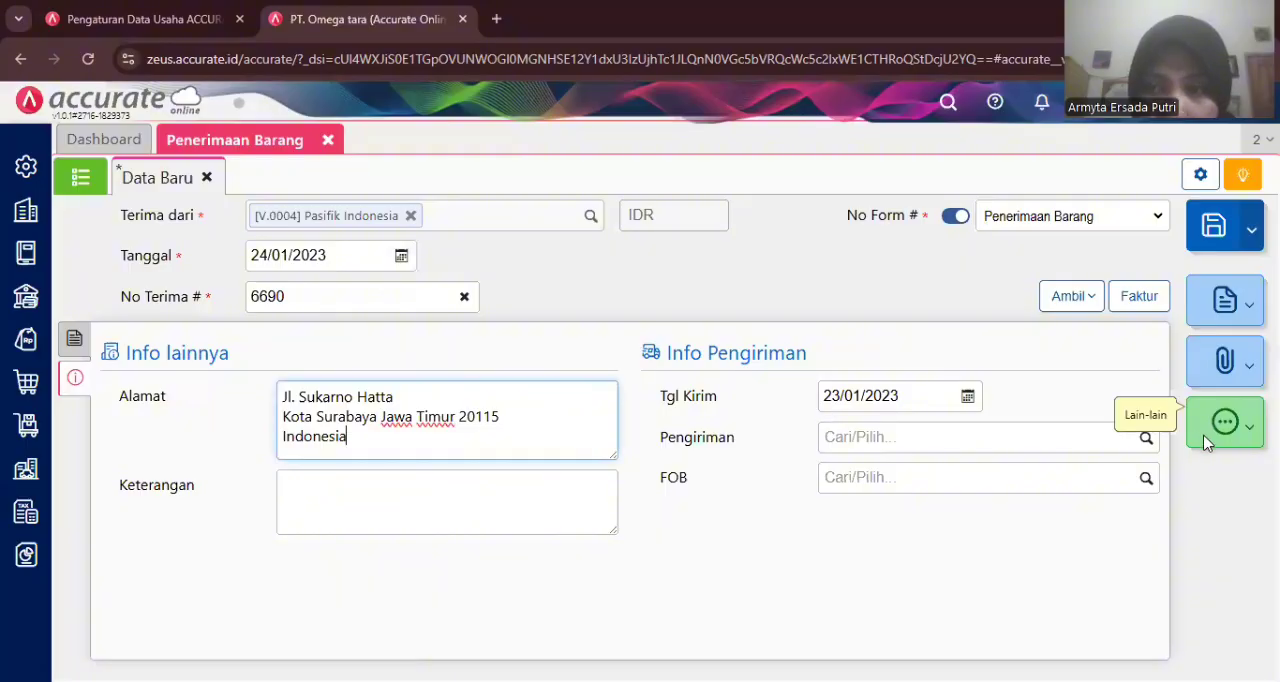
{"action": "left_click", "coordinate": [1147, 440]}
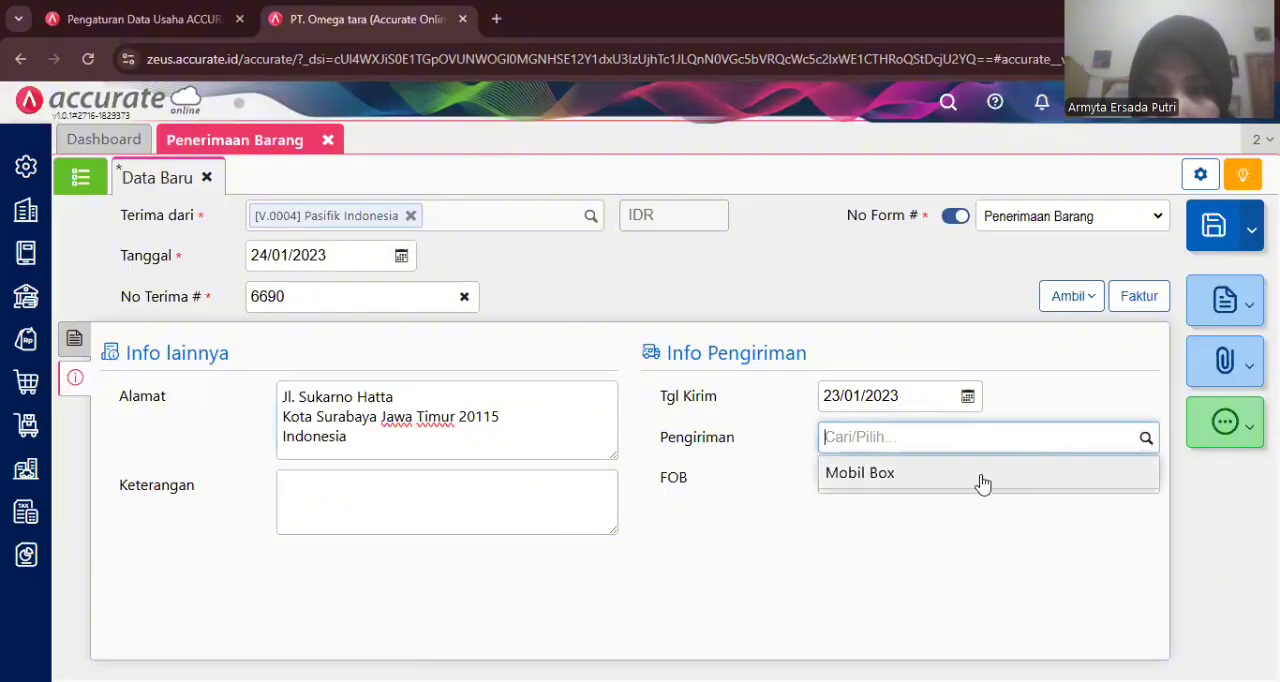
{"action": "left_click", "coordinate": [981, 477]}
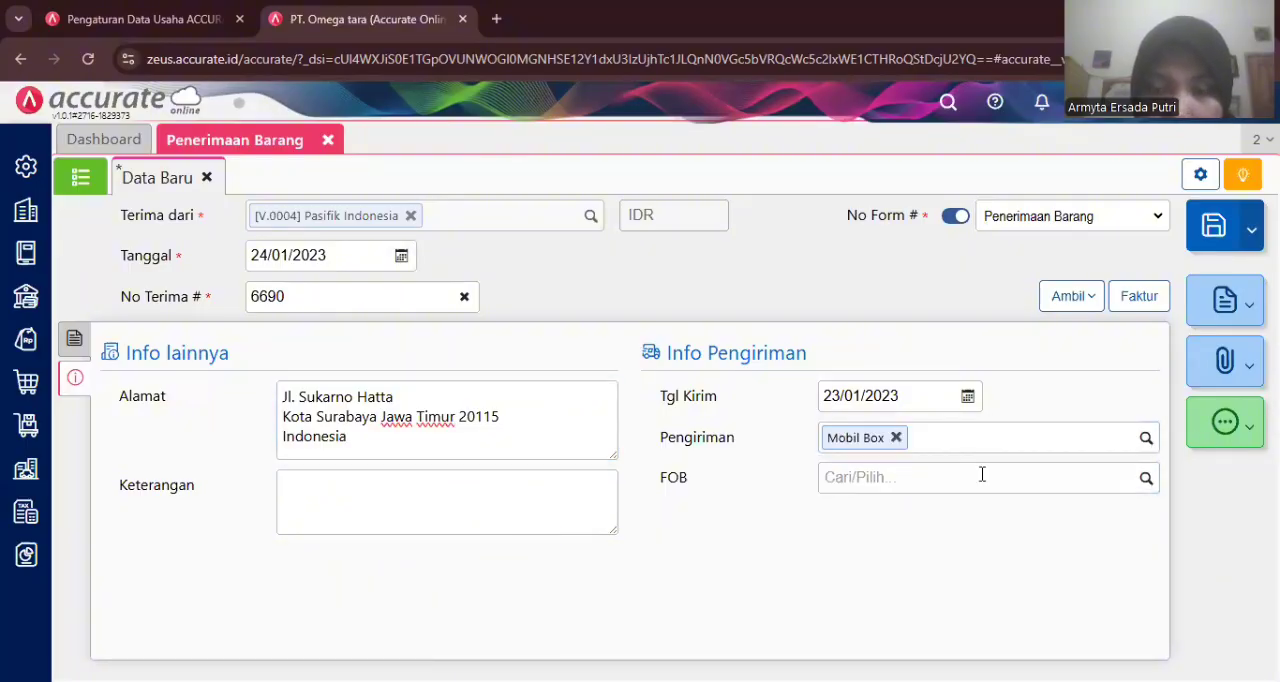
{"action": "left_click", "coordinate": [1216, 228]}
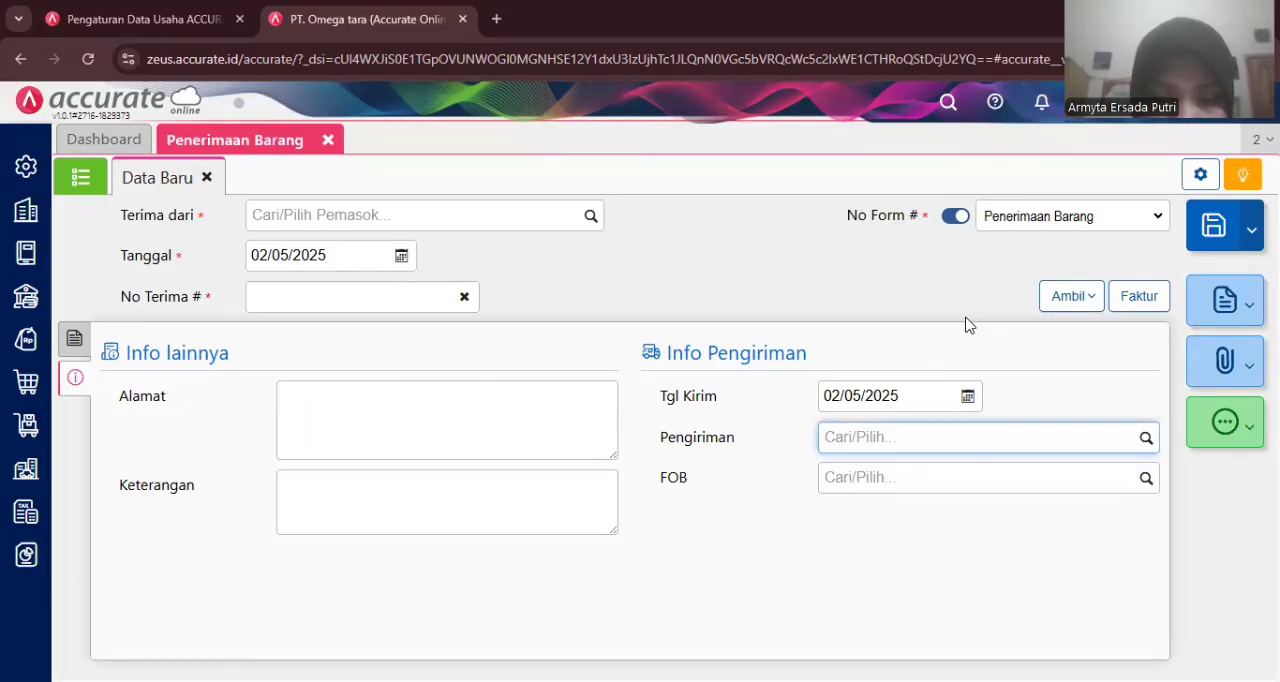
- Open a new purchase invoice (Faktur Pembelian) and choose Pasifik Indonesia as the supplier
{"action": "left_click", "coordinate": [328, 142]}
{"action": "left_click", "coordinate": [328, 142]}
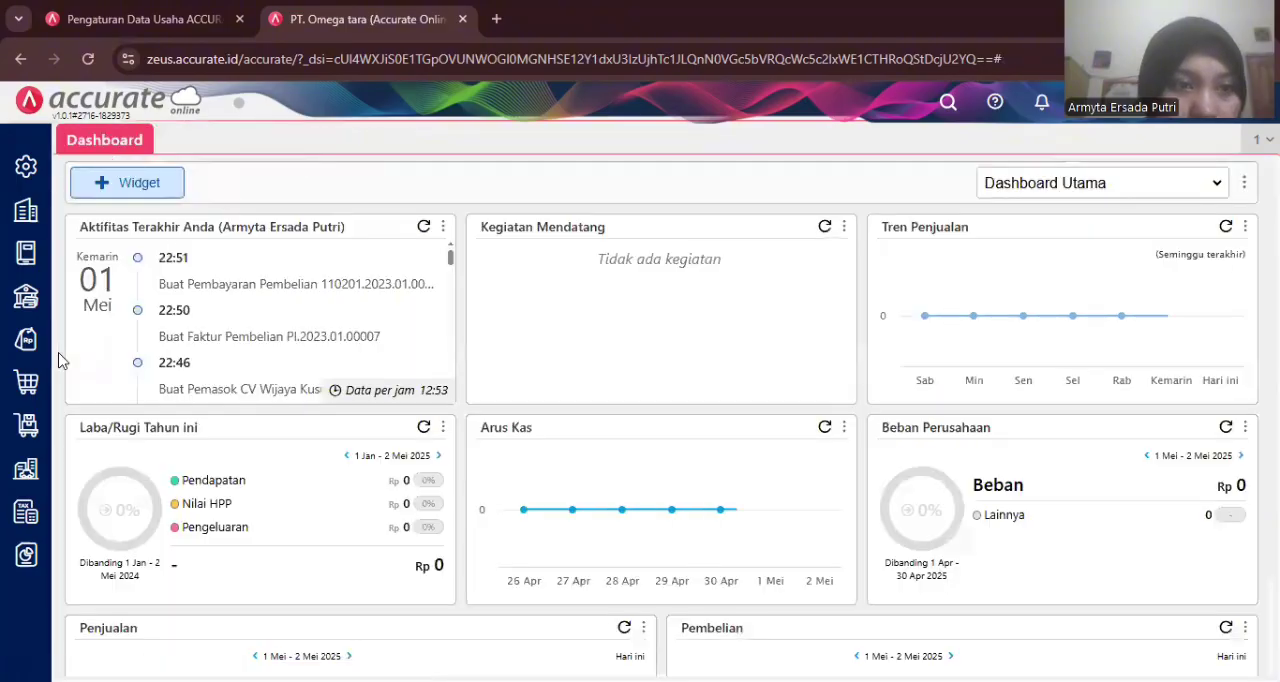
{"action": "left_click", "coordinate": [31, 386]}
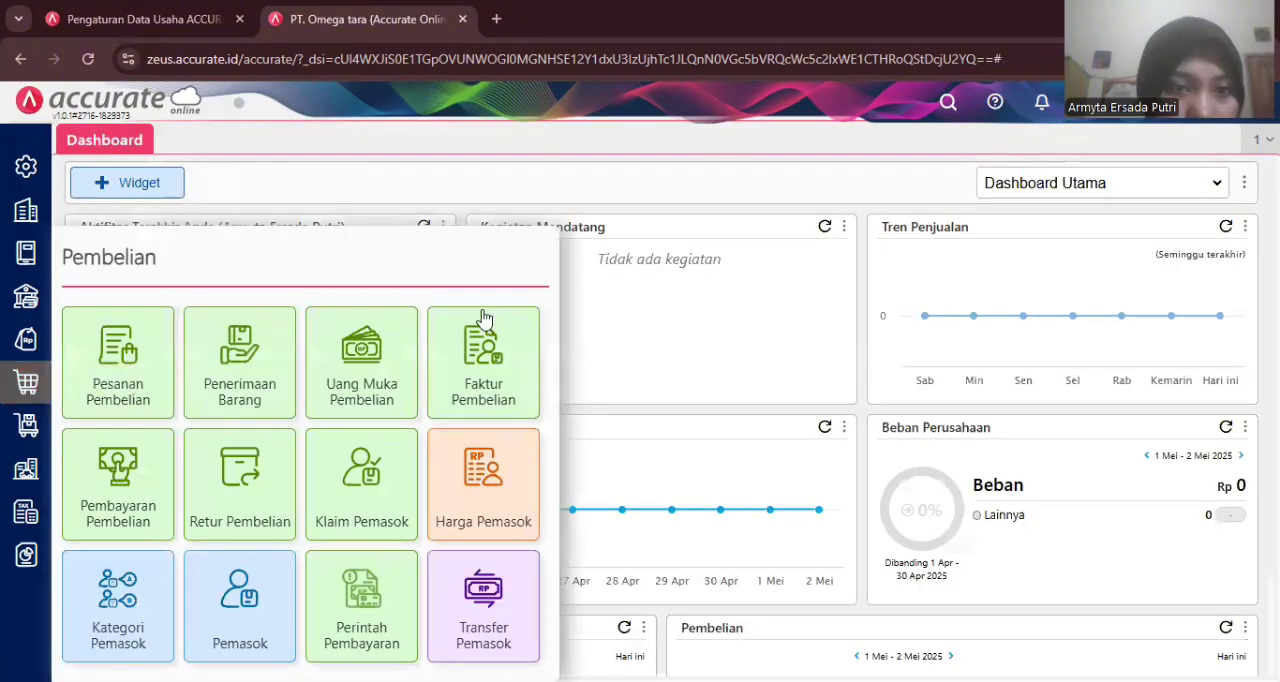
{"action": "left_click", "coordinate": [495, 366]}
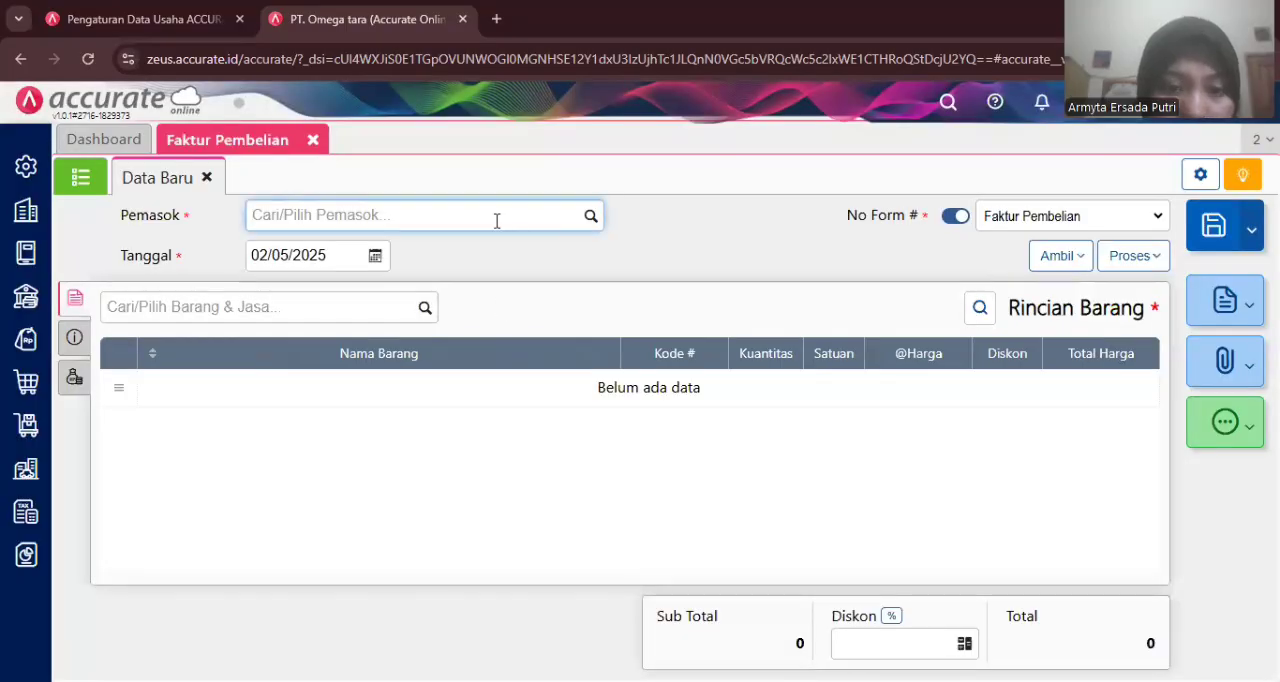
{"action": "type", "text": "pas"}
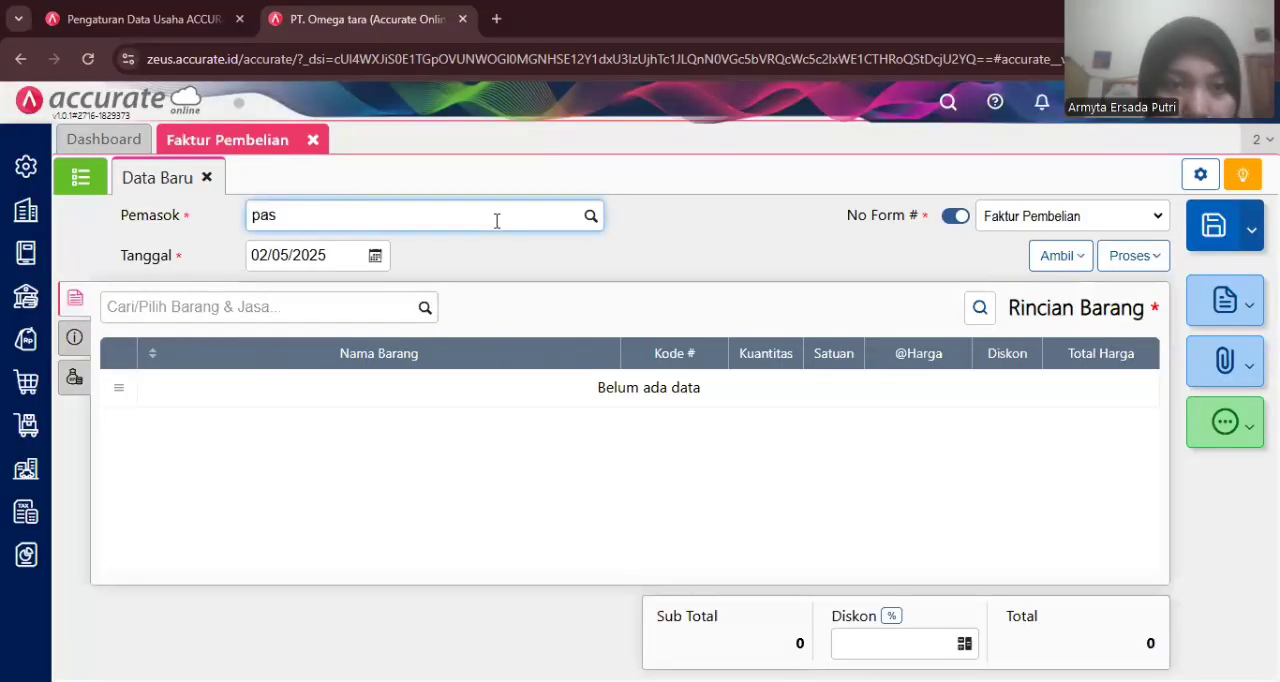
{"action": "left_click", "coordinate": [391, 257]}
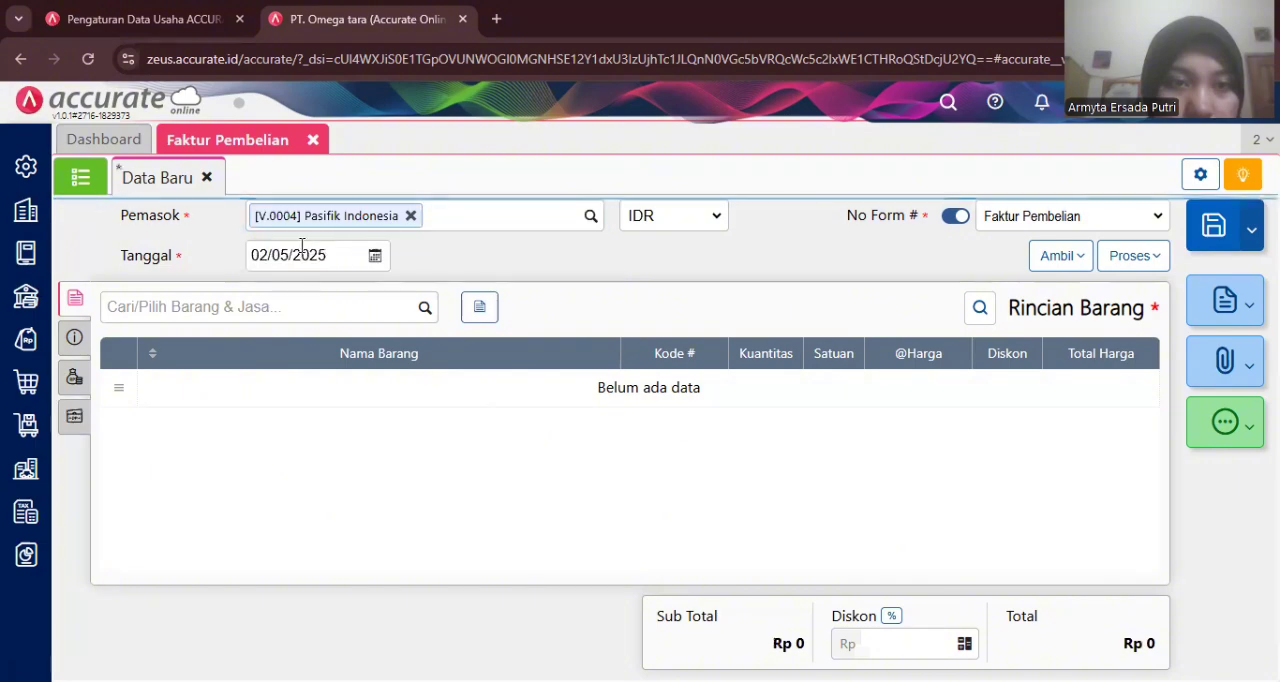
- Date the purchase invoice 25/01/2023
{"action": "left_click", "coordinate": [300, 249]}
{"action": "type", "text": "25/"}
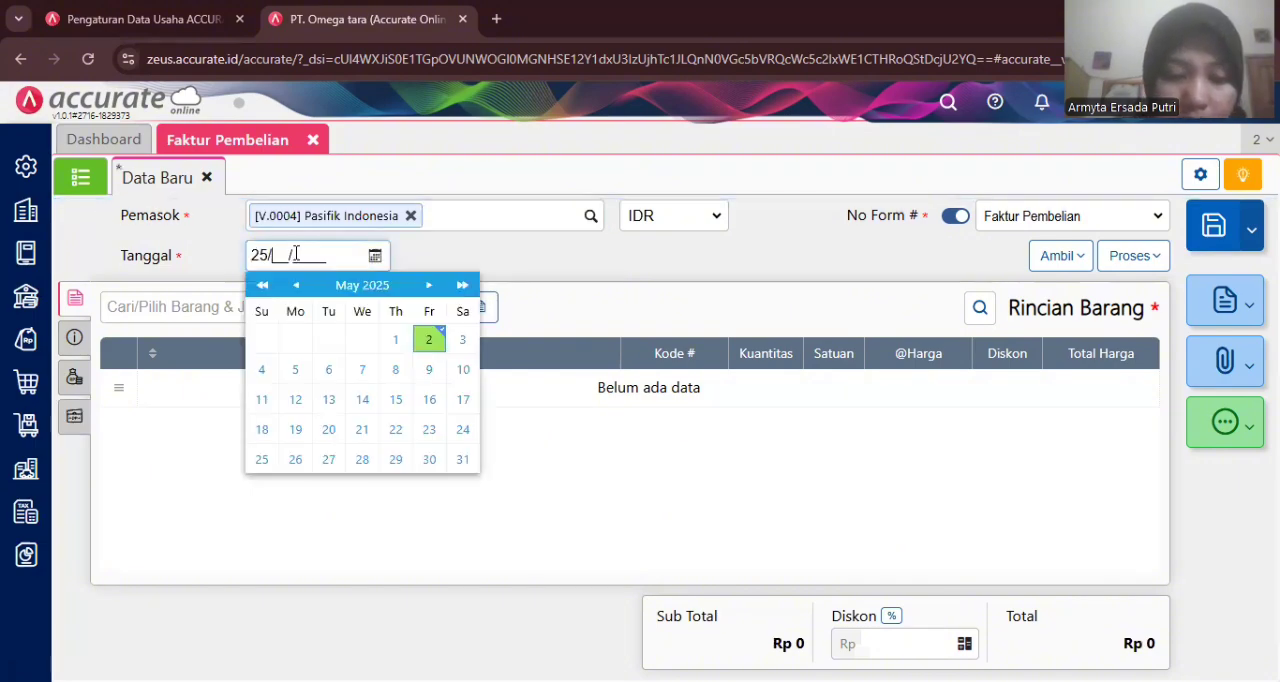
{"action": "type", "text": "01/2"}
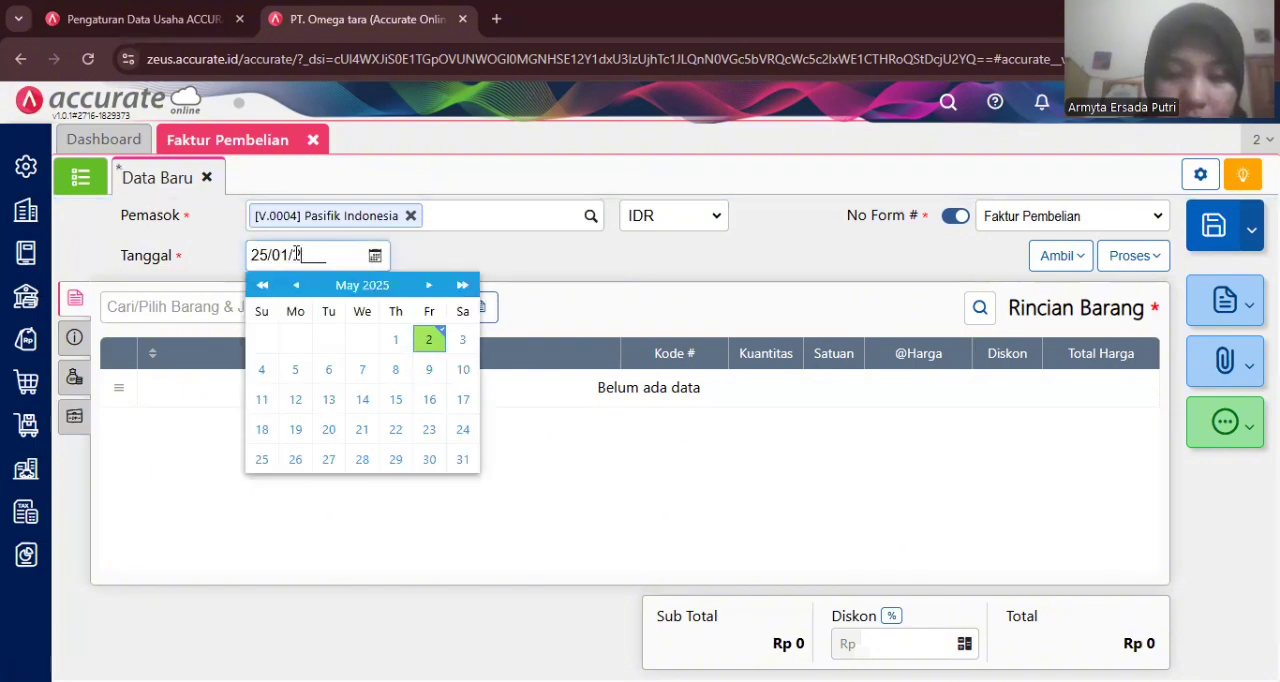
{"action": "type", "text": "023"}
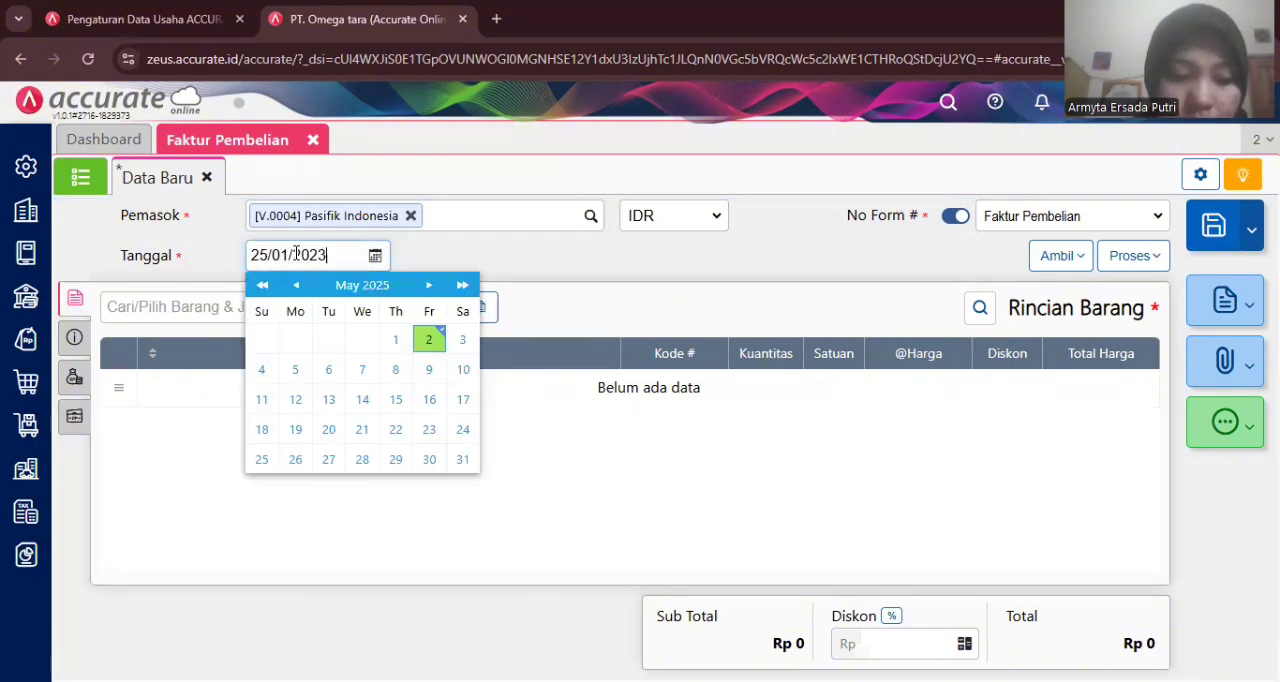
{"action": "left_click", "coordinate": [417, 250]}
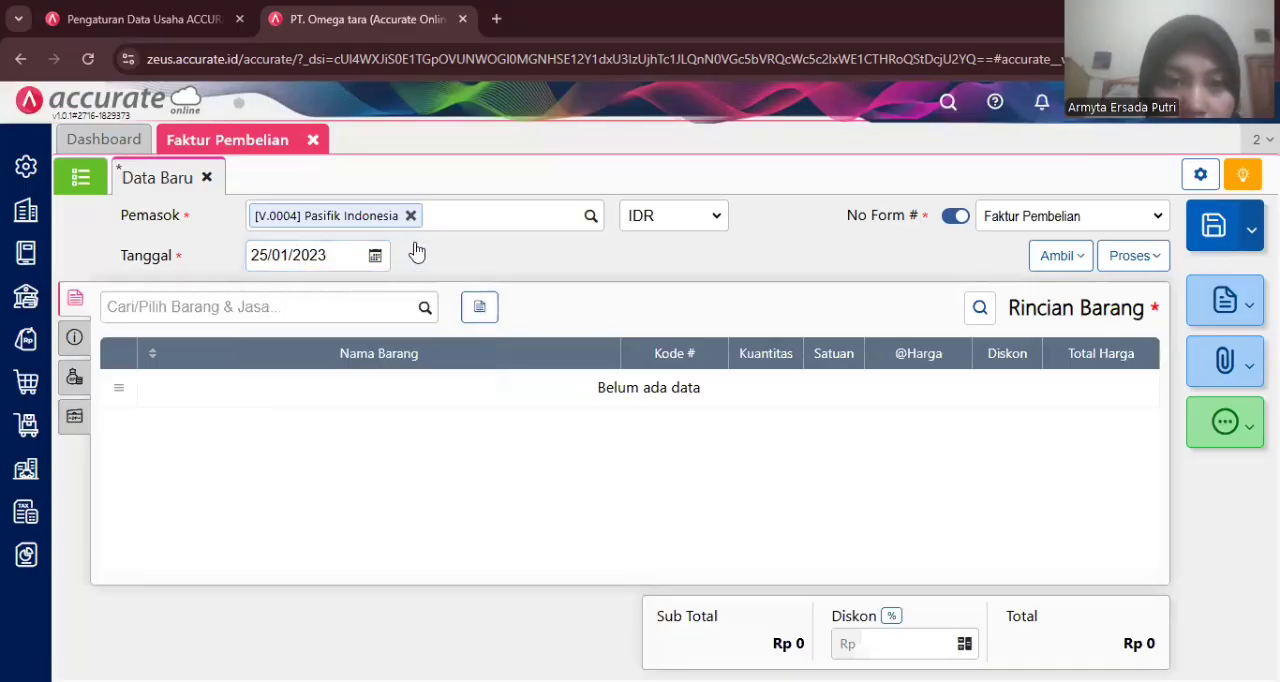
- Copy the items from goods receipts 6690 and 6675 into the purchase invoice
{"action": "left_click", "coordinate": [1058, 258]}
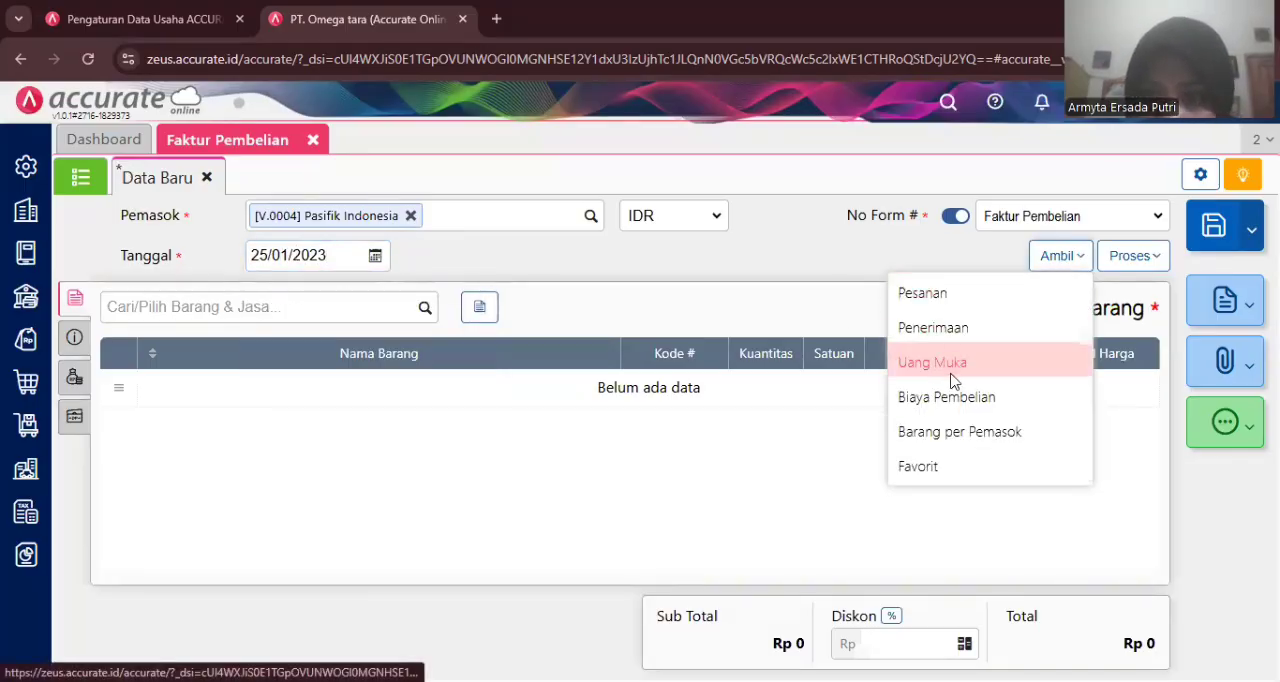
{"action": "left_click", "coordinate": [938, 325]}
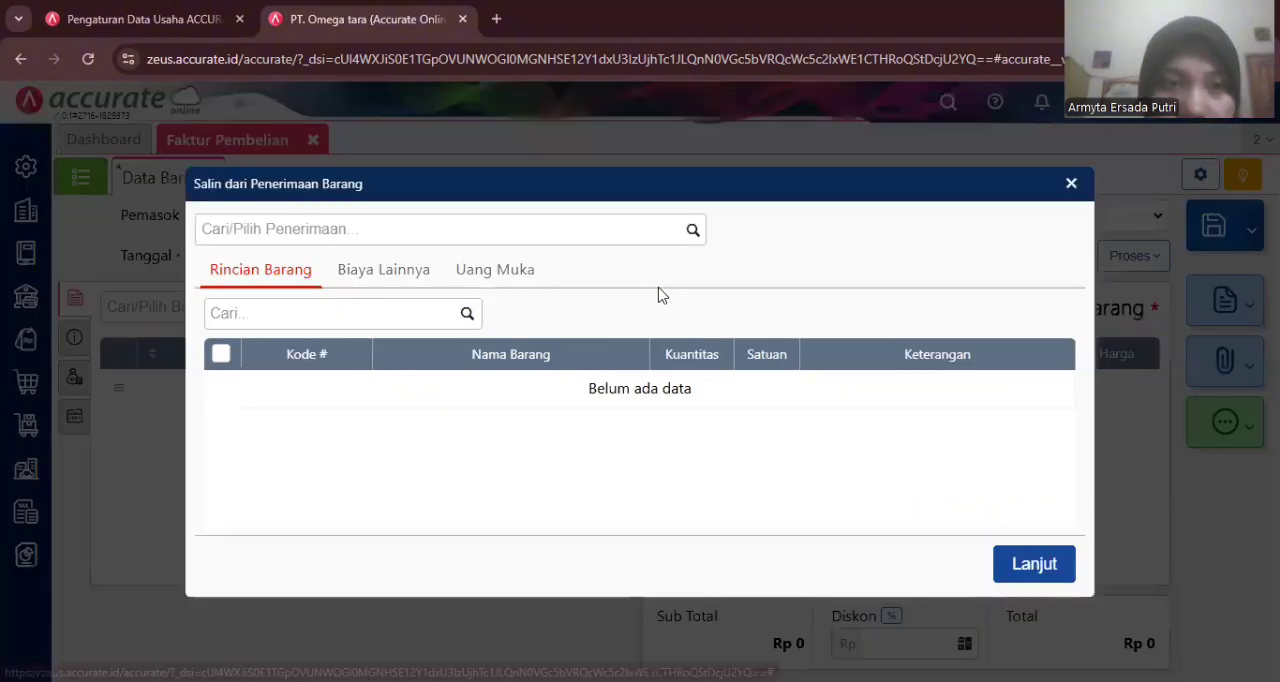
{"action": "left_click", "coordinate": [692, 231]}
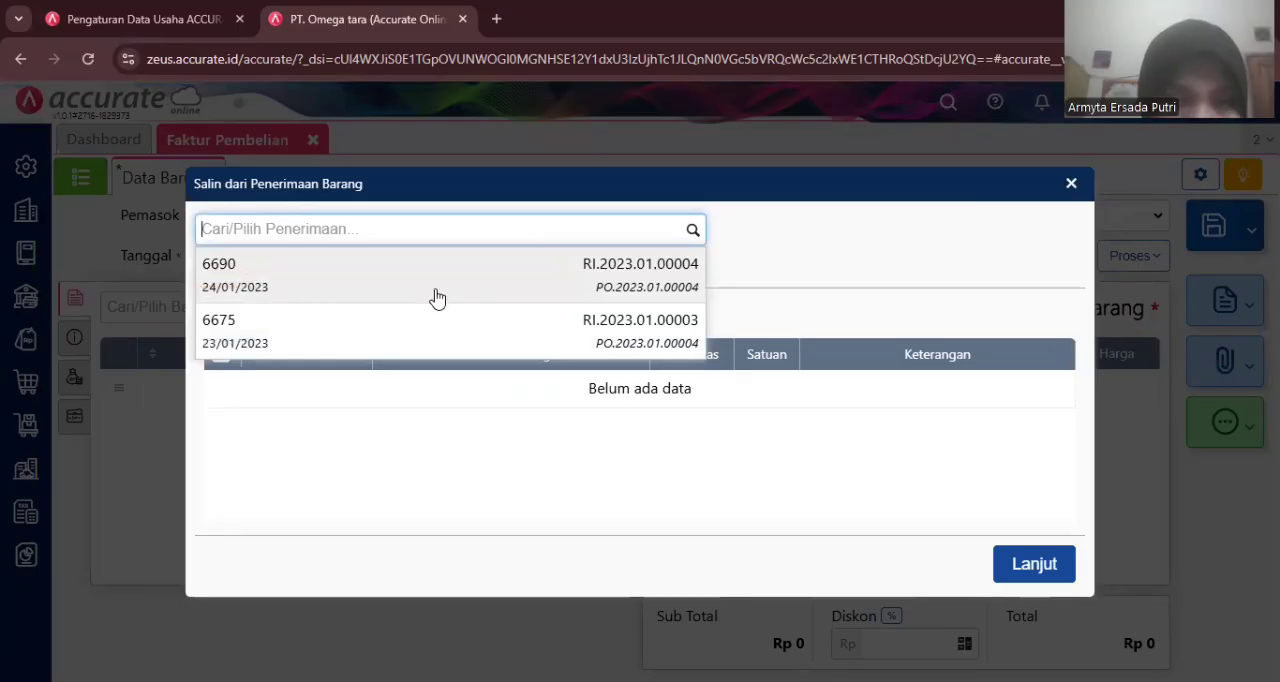
{"action": "left_click", "coordinate": [437, 295]}
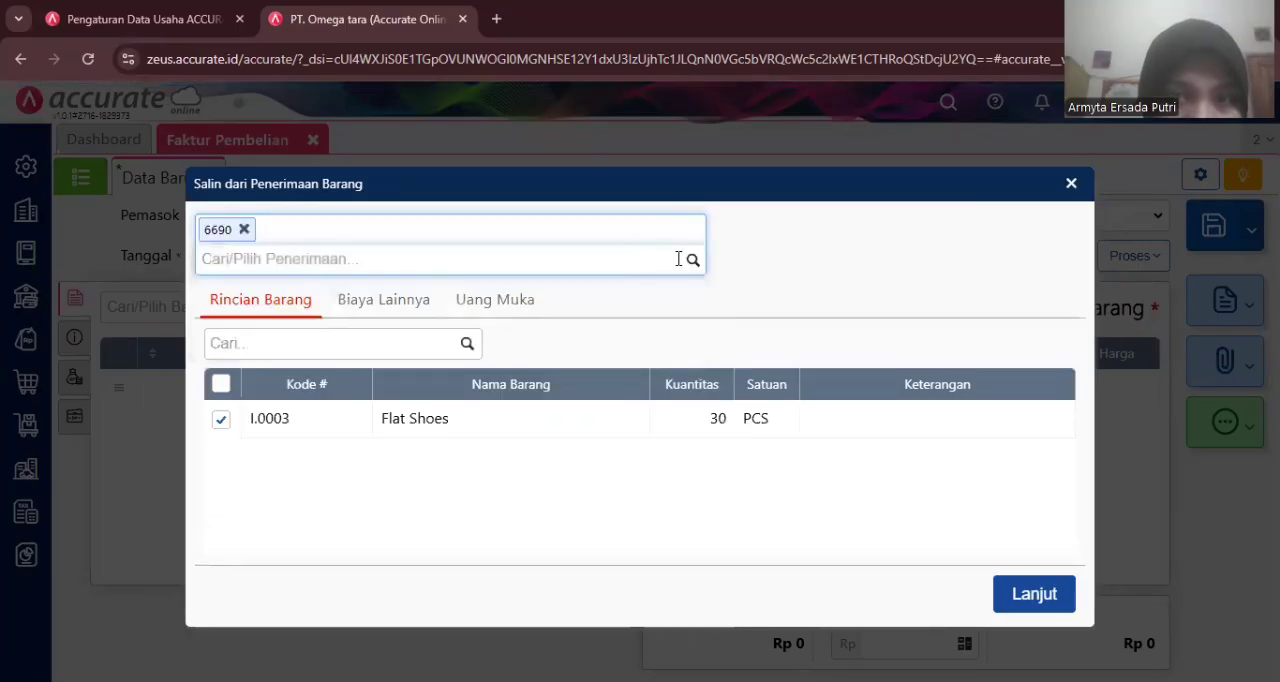
{"action": "left_click", "coordinate": [691, 262]}
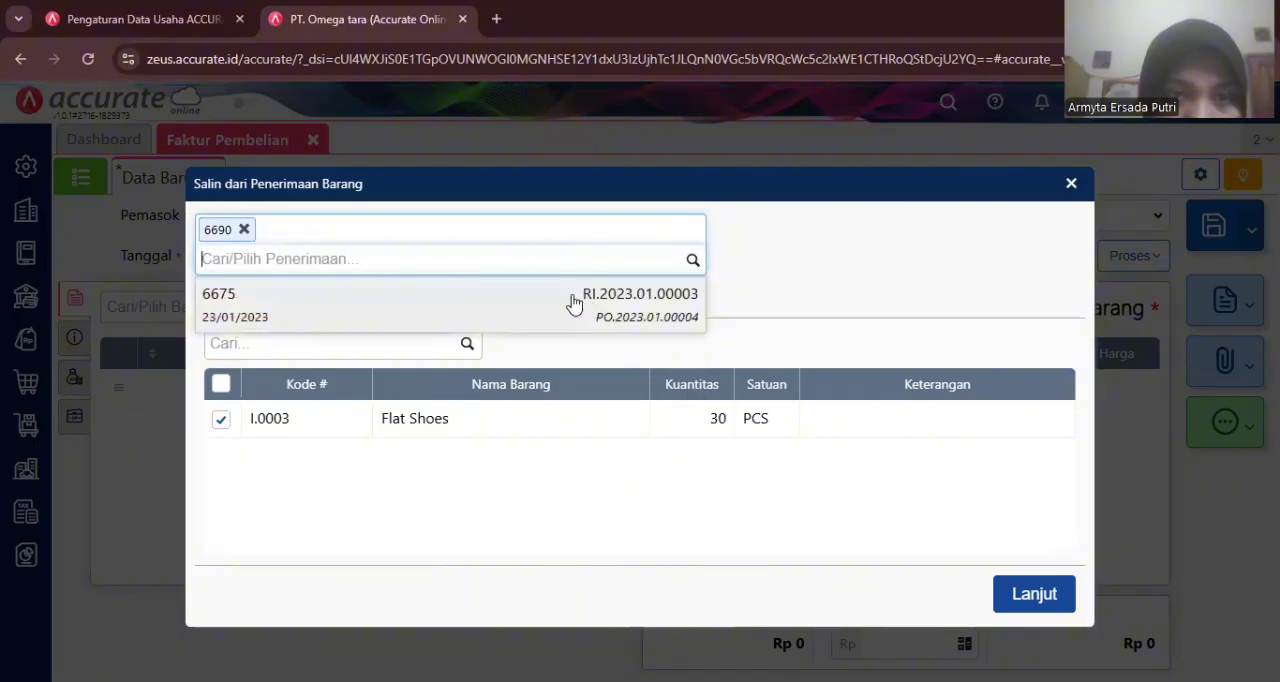
{"action": "left_click", "coordinate": [584, 303]}
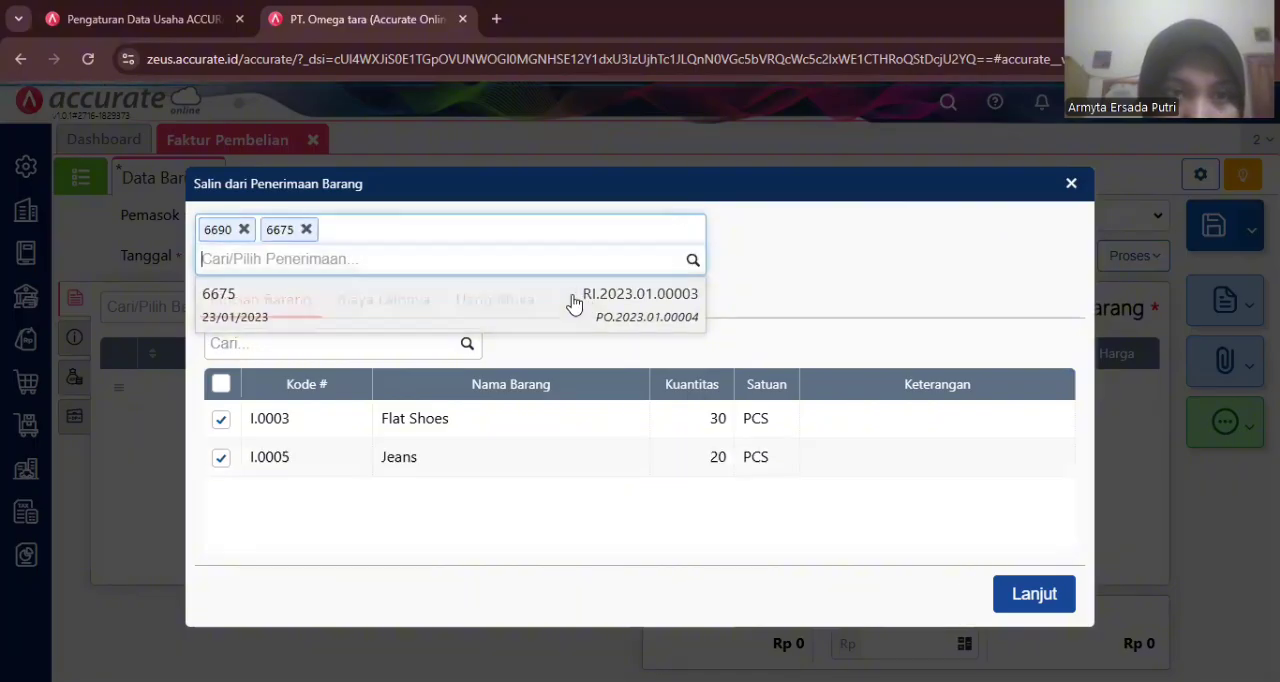
{"action": "left_click", "coordinate": [1023, 595]}
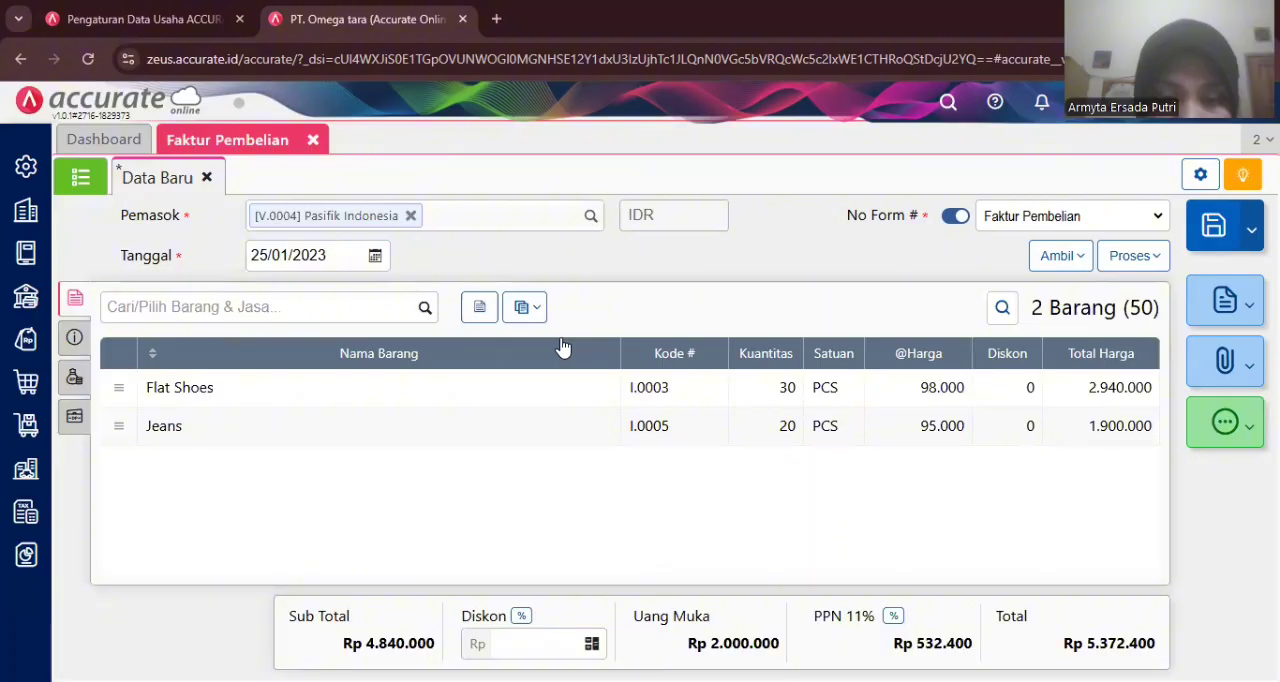
- Enter Inv-sentra/123 as the supplier invoice number
{"action": "left_click", "coordinate": [73, 339]}
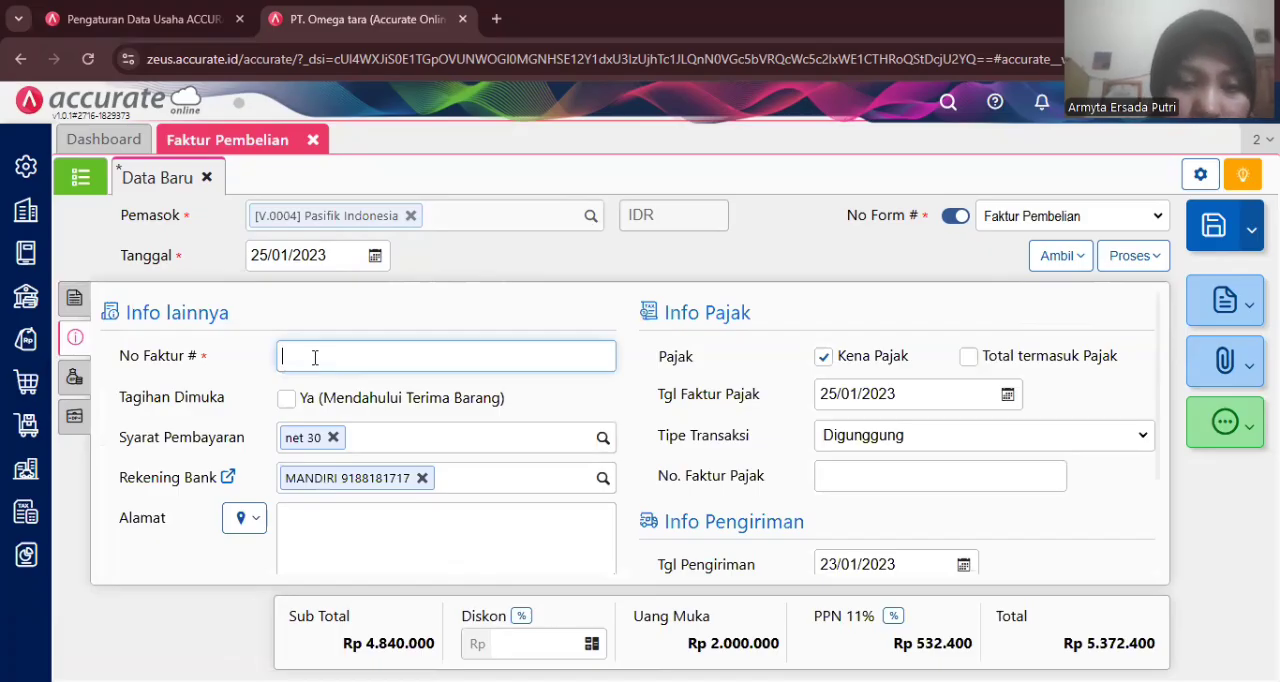
{"action": "type", "text": "I"}
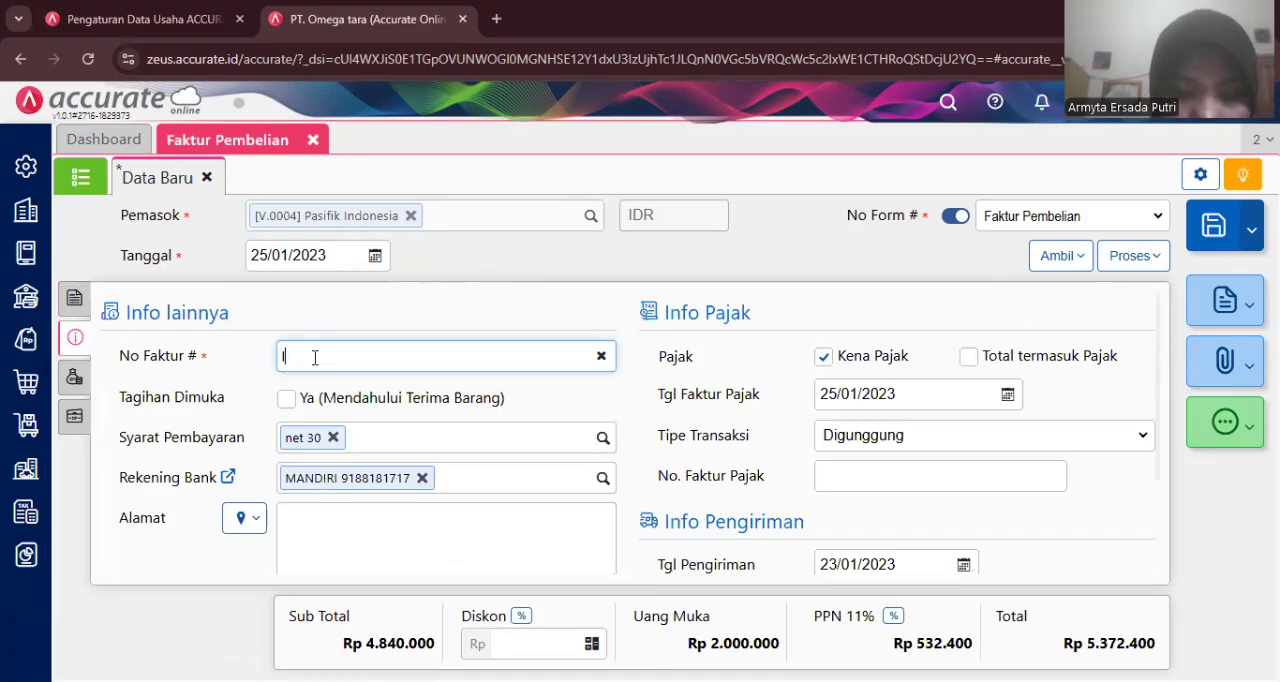
{"action": "type", "text": "nv-"}
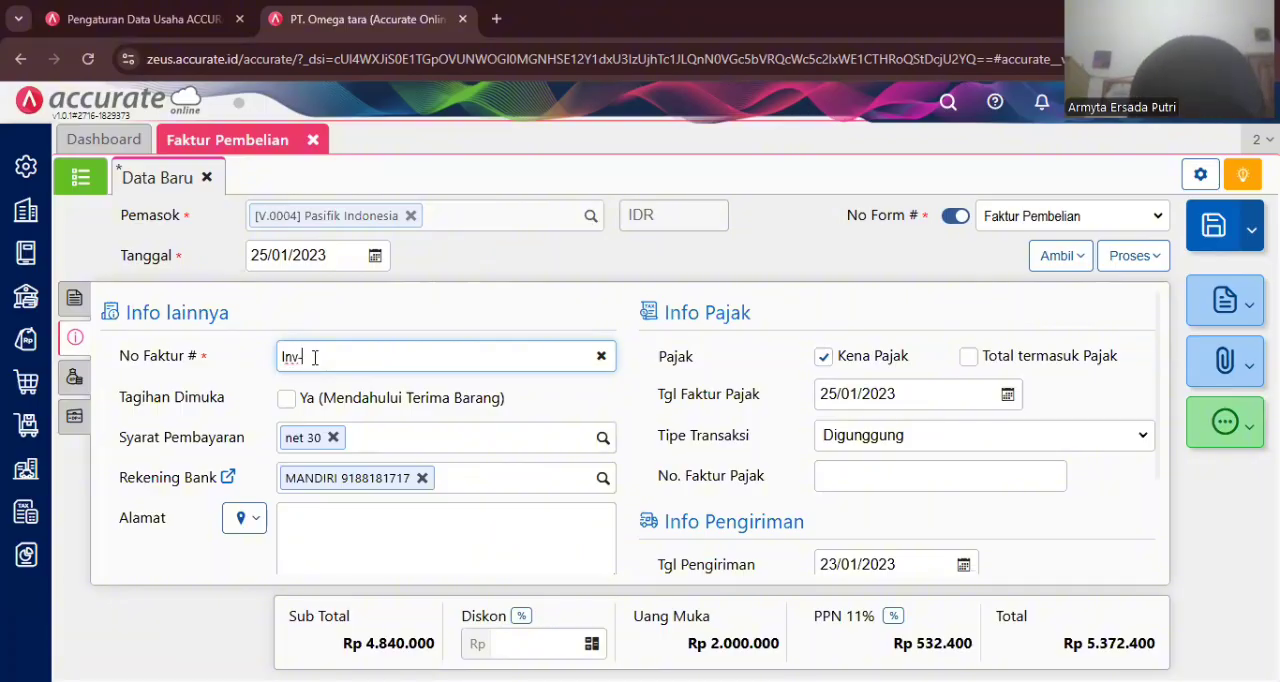
{"action": "type", "text": "sentra"}
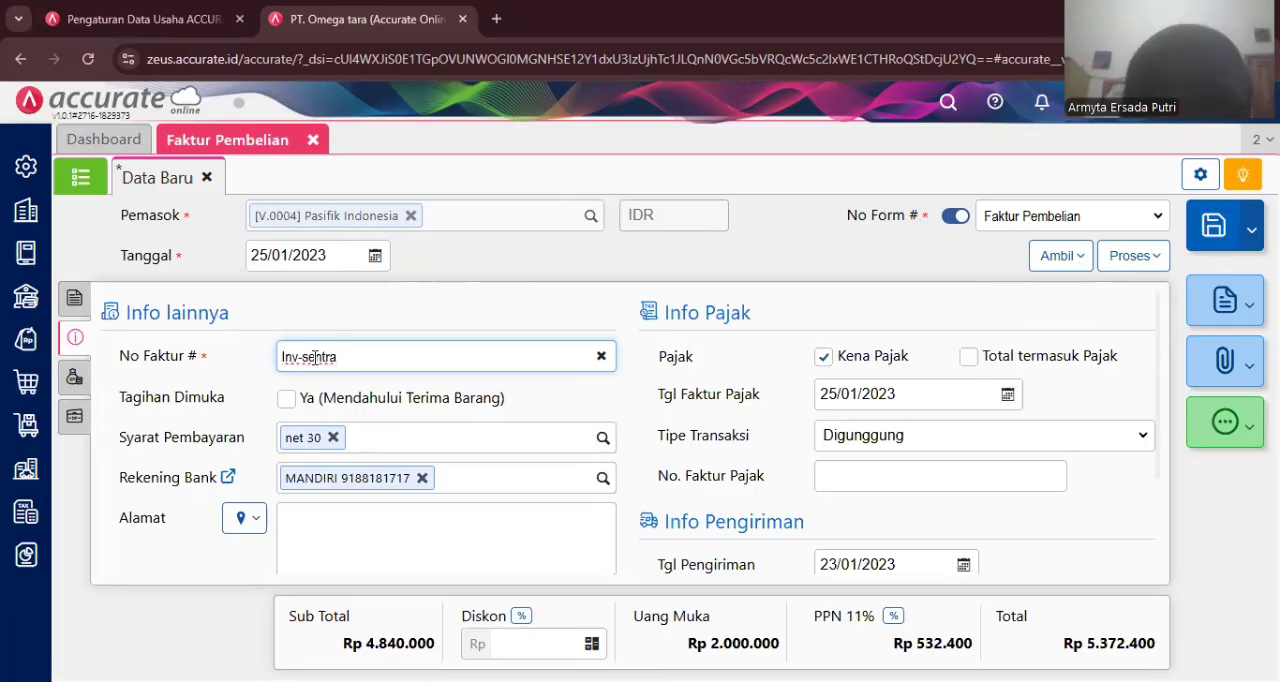
{"action": "type", "text": "/123"}
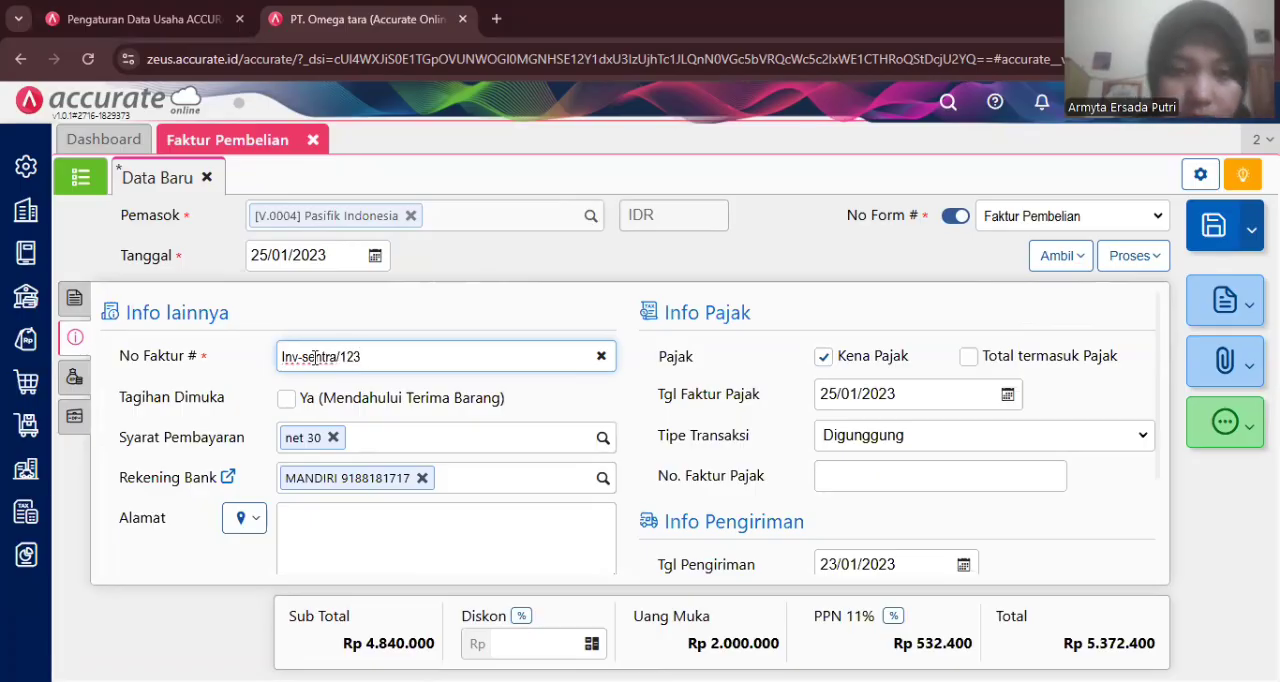
{"action": "left_click", "coordinate": [396, 315]}
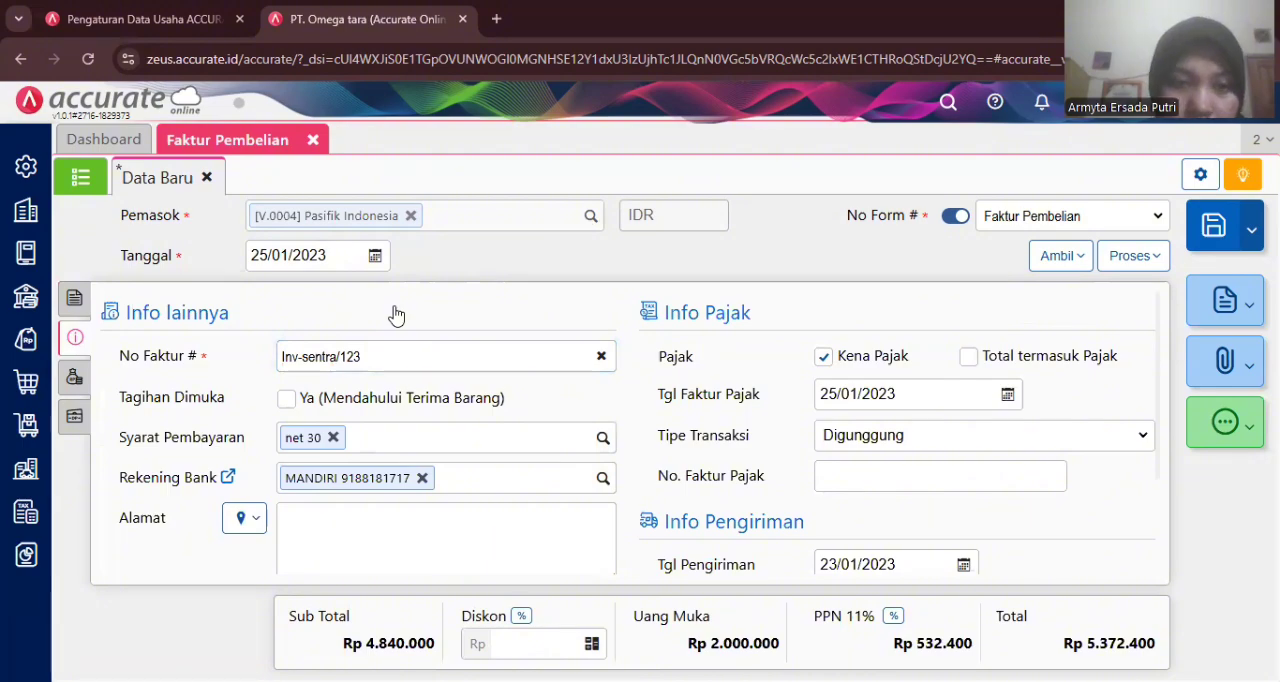
- Review the invoice's other costs, items and applied down payment, and save the purchase invoice
{"action": "scroll", "coordinate": [650, 432], "scroll_direction": "down", "scroll_amount": 2}
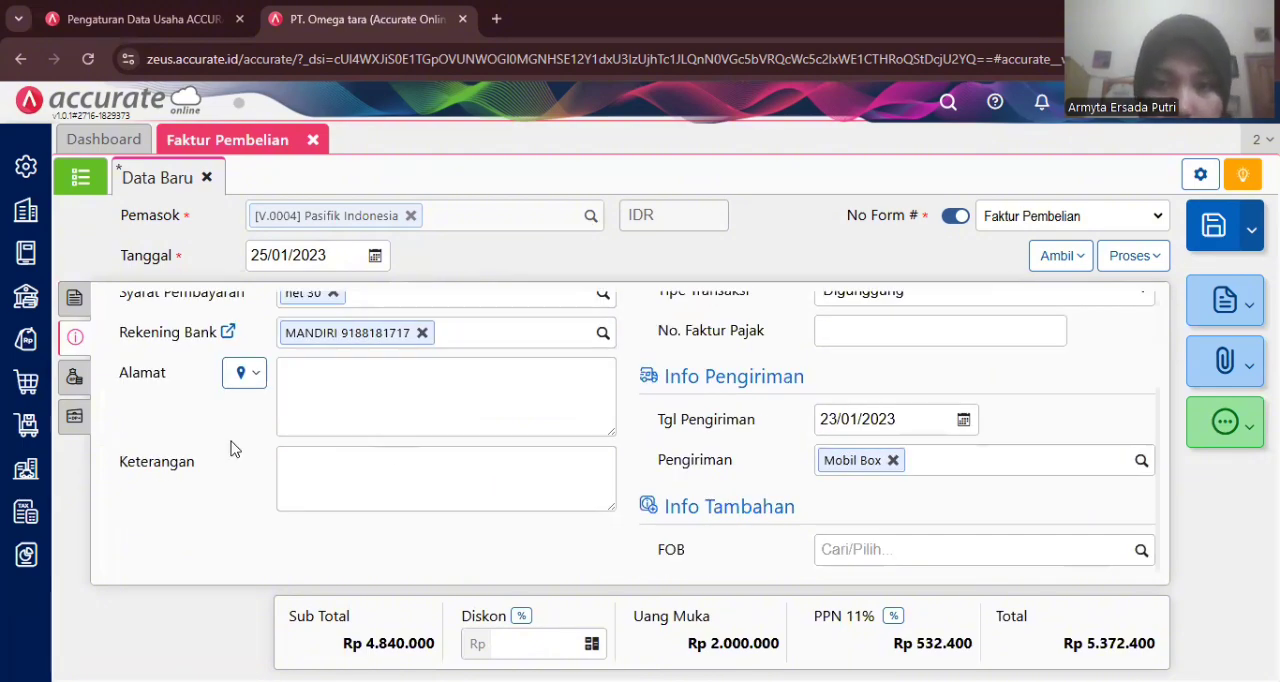
{"action": "left_click", "coordinate": [74, 378]}
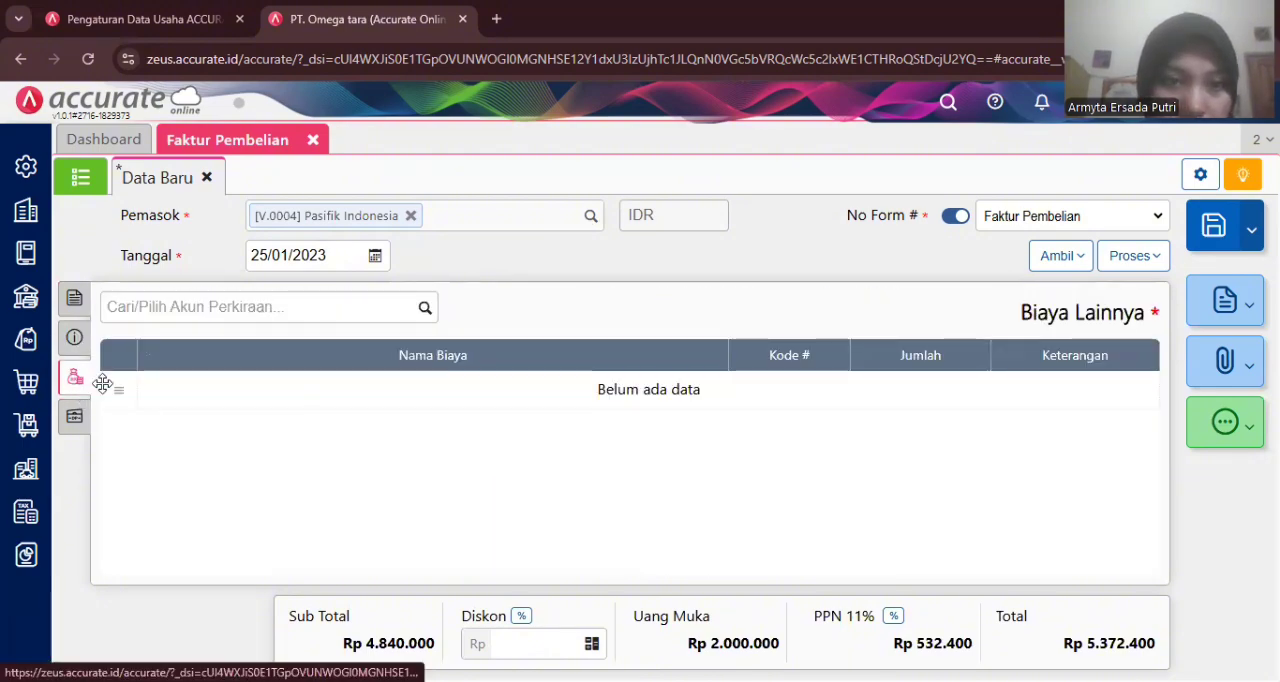
{"action": "left_click", "coordinate": [75, 305]}
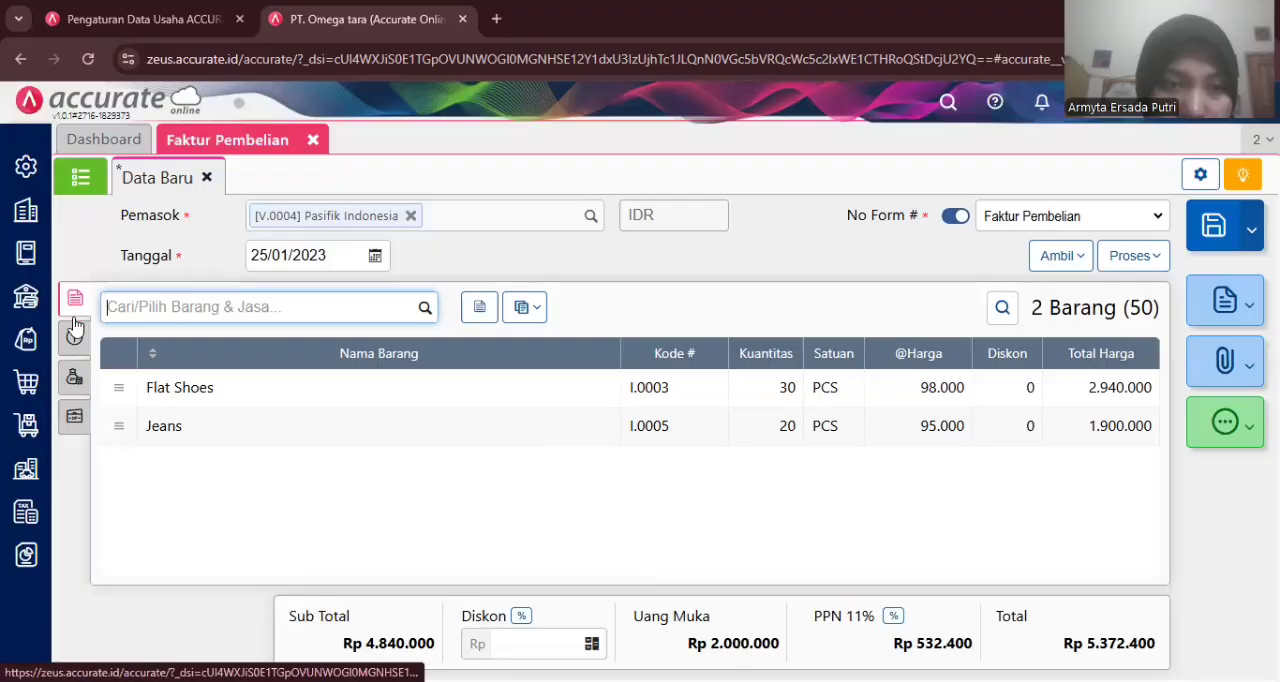
{"action": "left_click", "coordinate": [75, 418]}
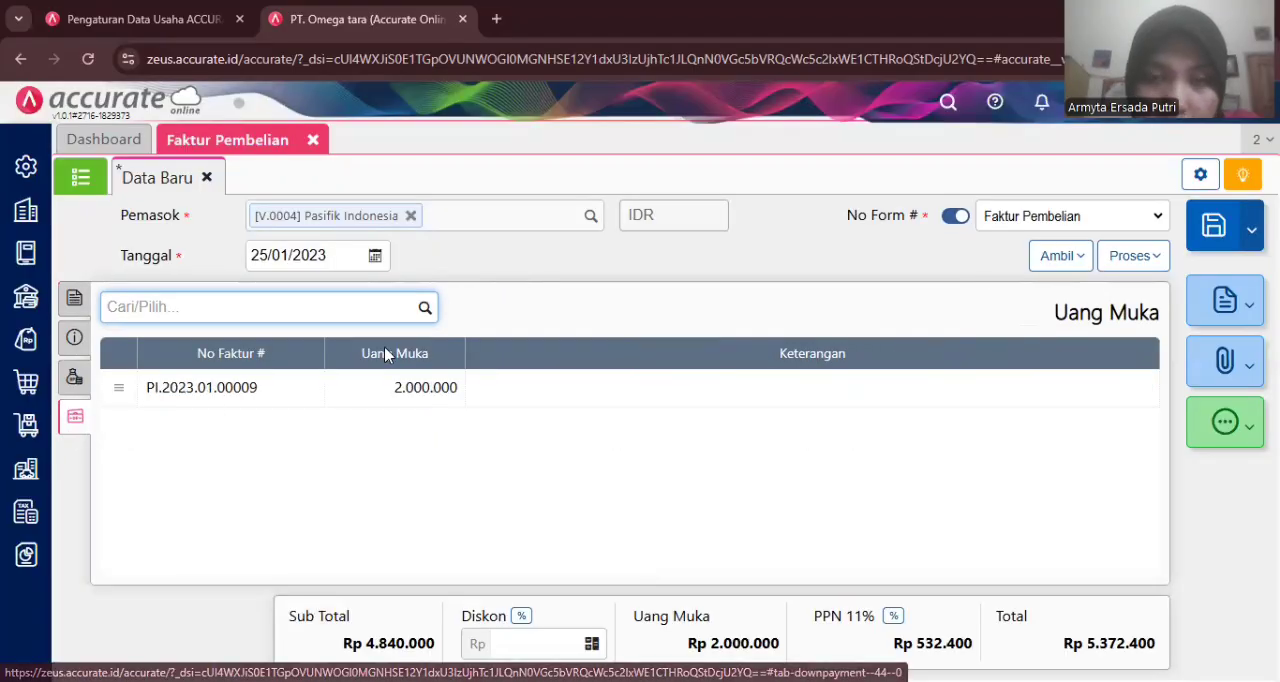
{"action": "left_click", "coordinate": [1207, 228]}
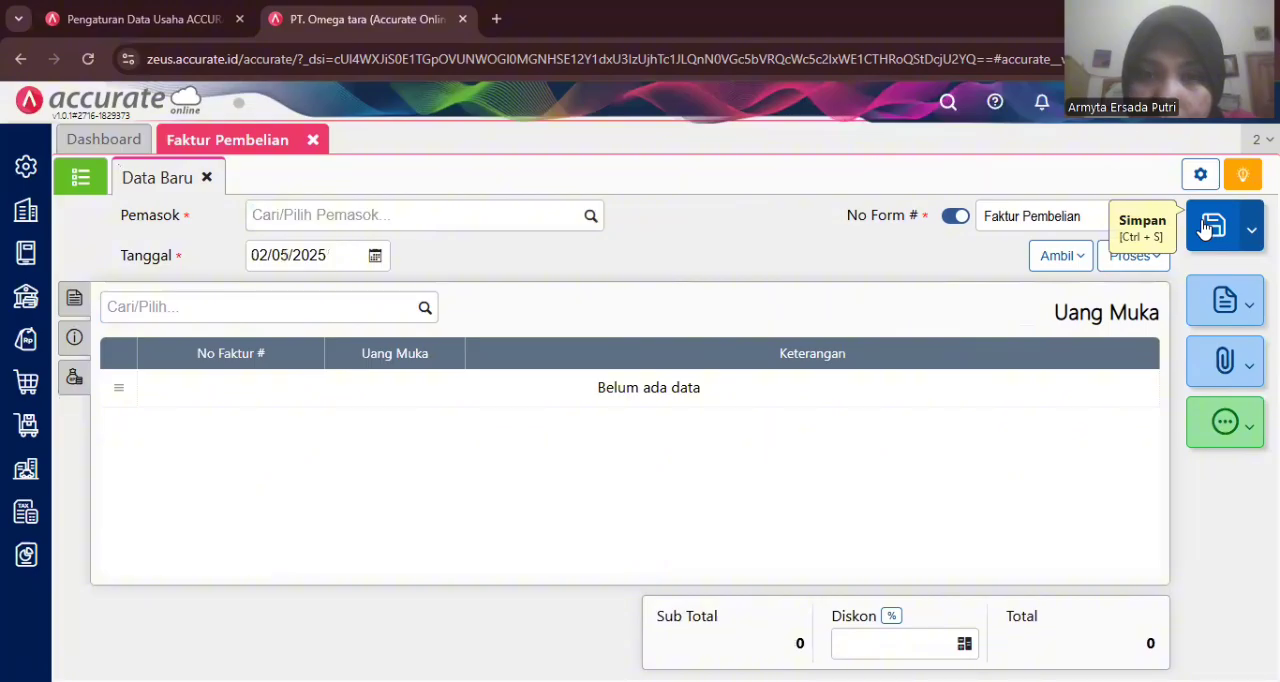
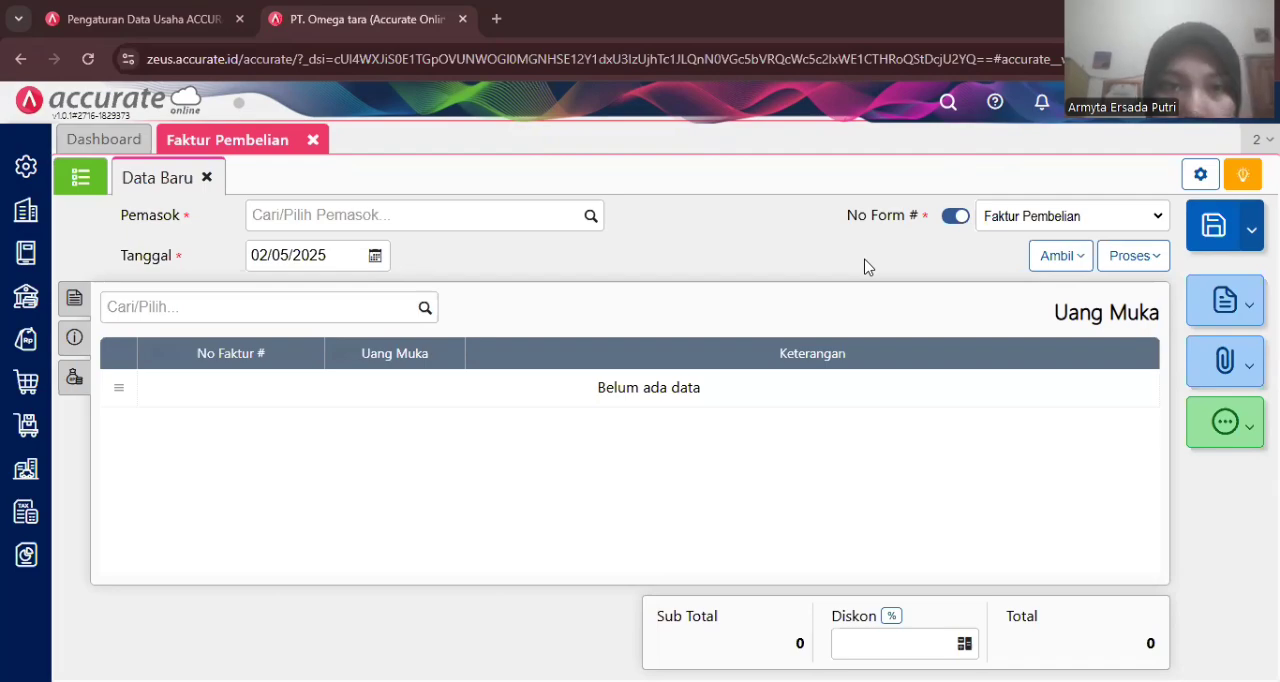
- Close the current purchase invoice and open a new, blank purchase invoice form
{"action": "left_click", "coordinate": [313, 146]}
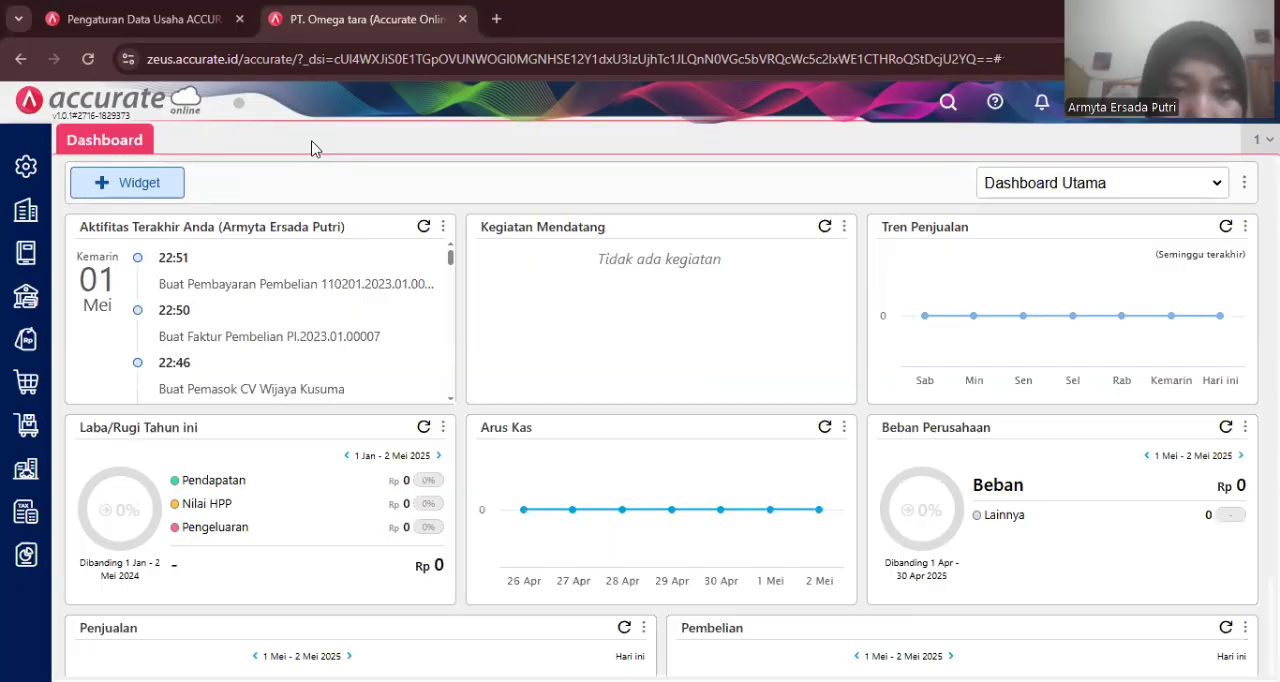
{"action": "left_click", "coordinate": [28, 386]}
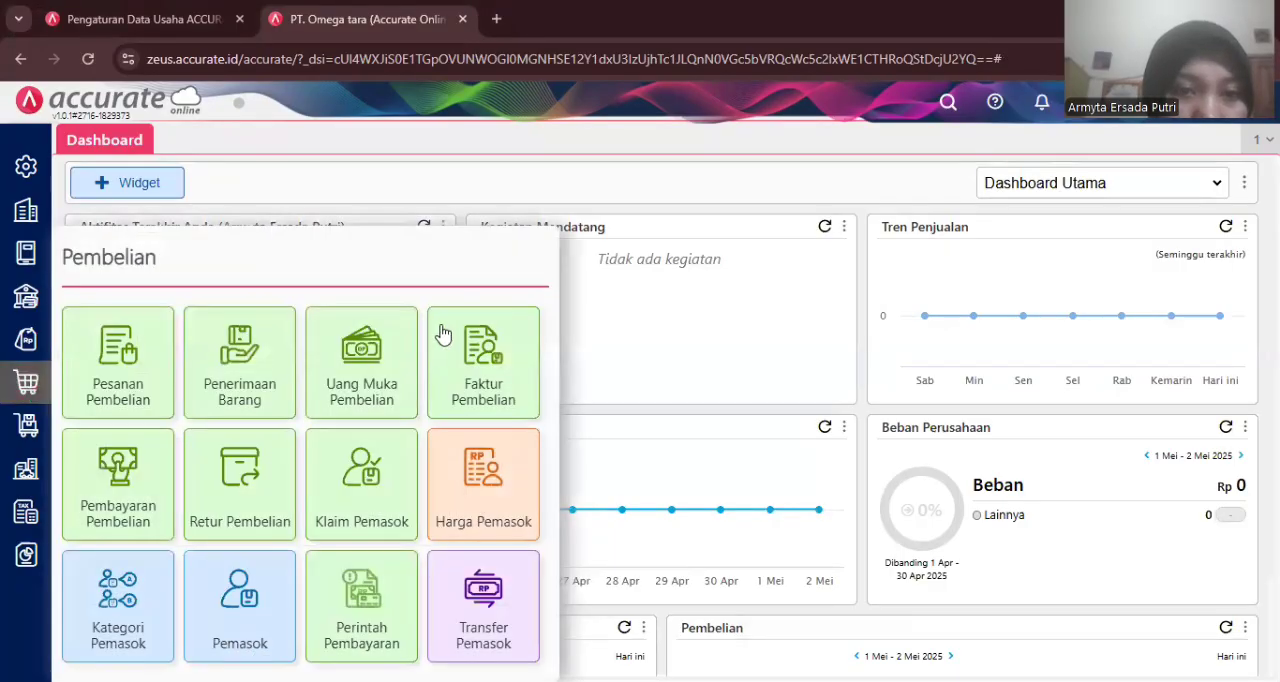
{"action": "left_click", "coordinate": [470, 342]}
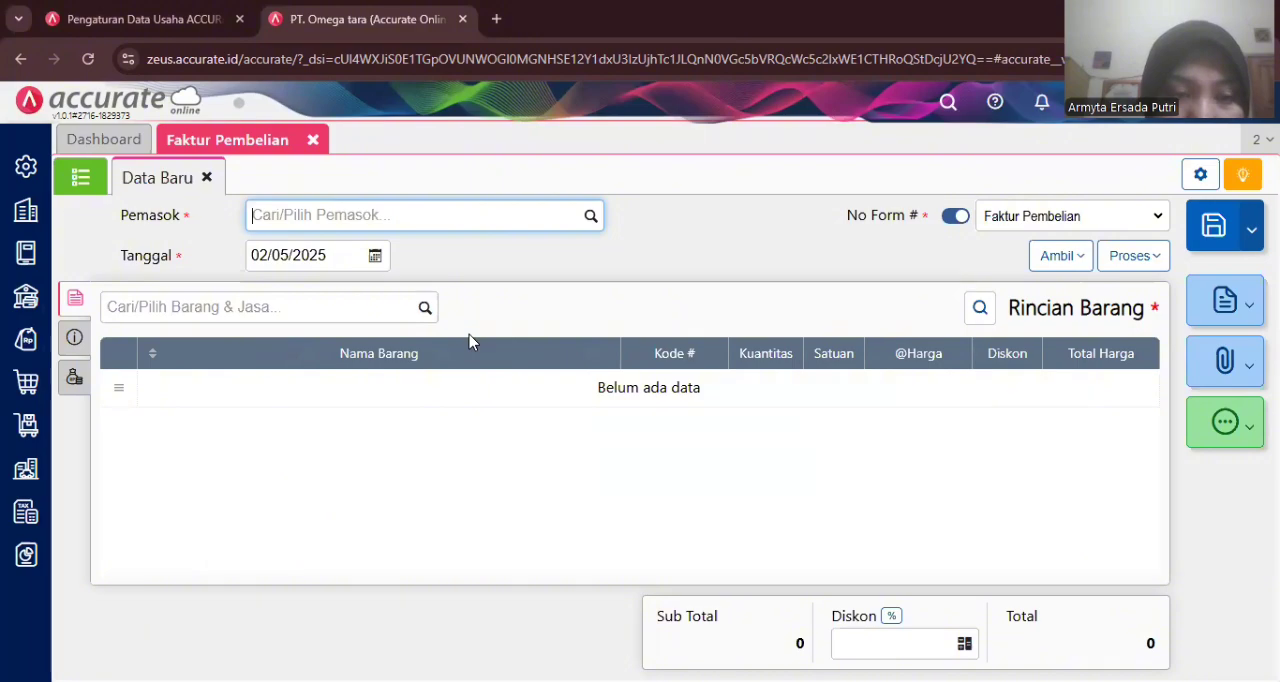
- Mark the invoice as billed in advance of goods receipt and select CV Wijaya Kusuma as the supplier
{"action": "left_click", "coordinate": [76, 337]}
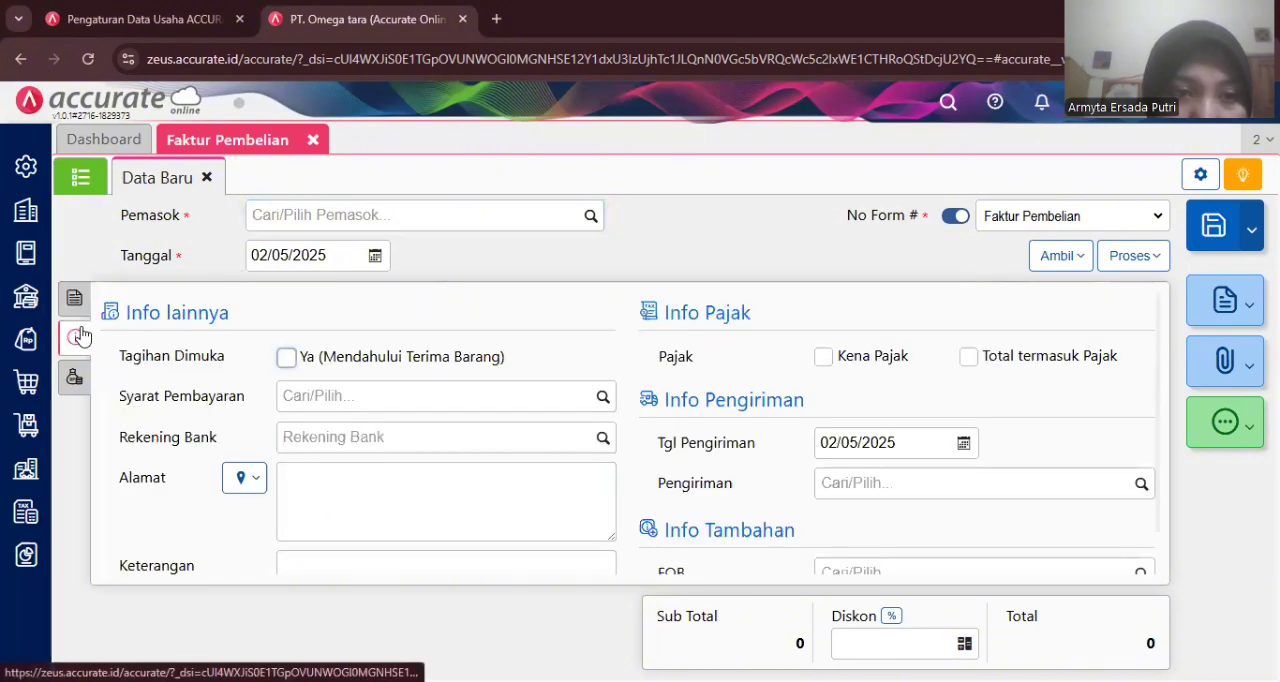
{"action": "left_click", "coordinate": [287, 358]}
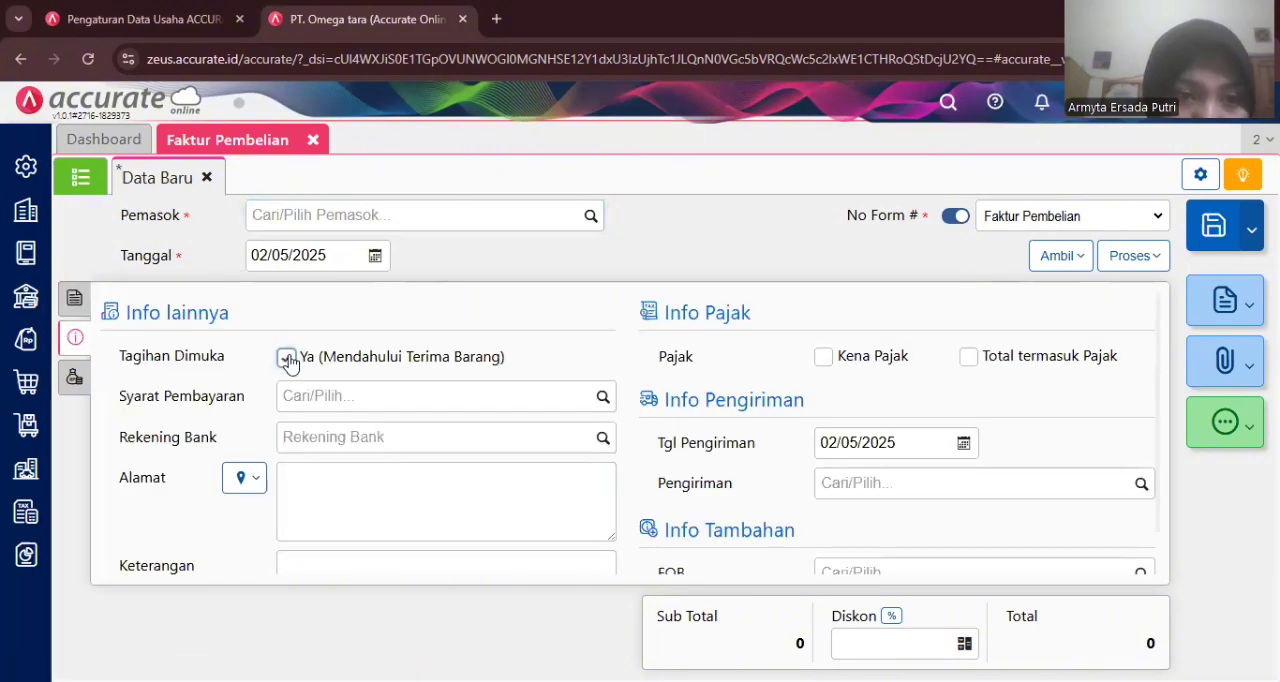
{"action": "left_click", "coordinate": [553, 220]}
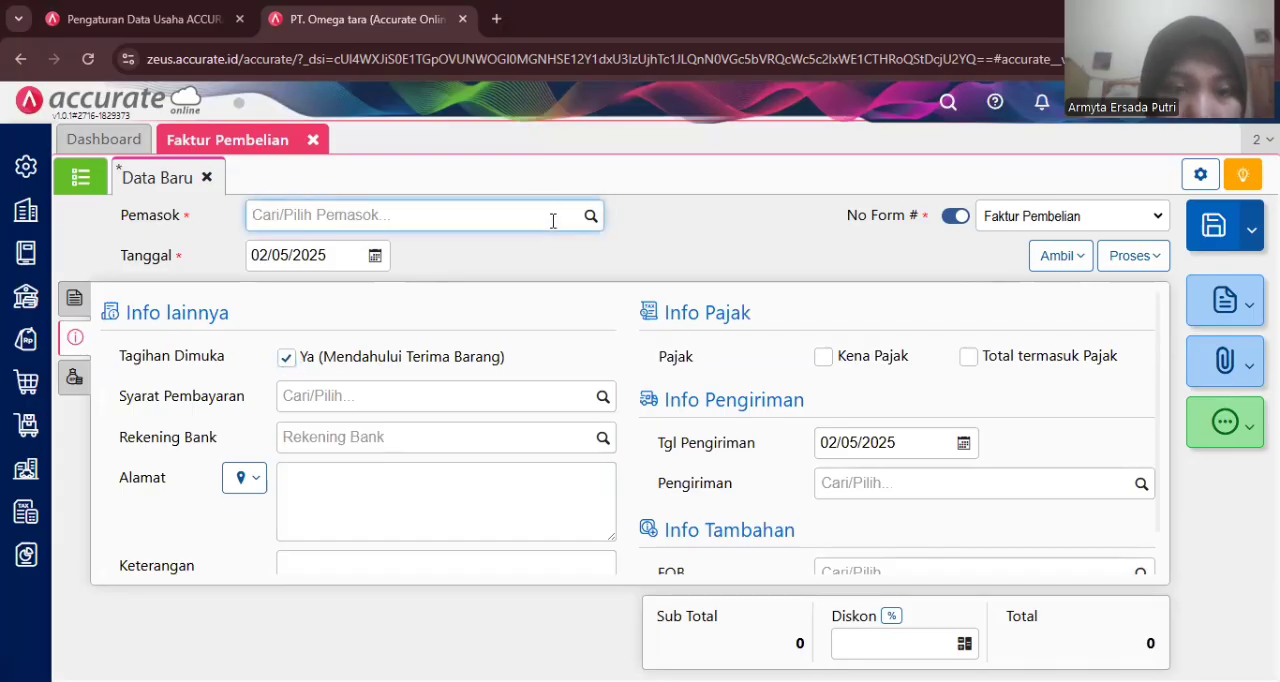
{"action": "type", "text": "wi"}
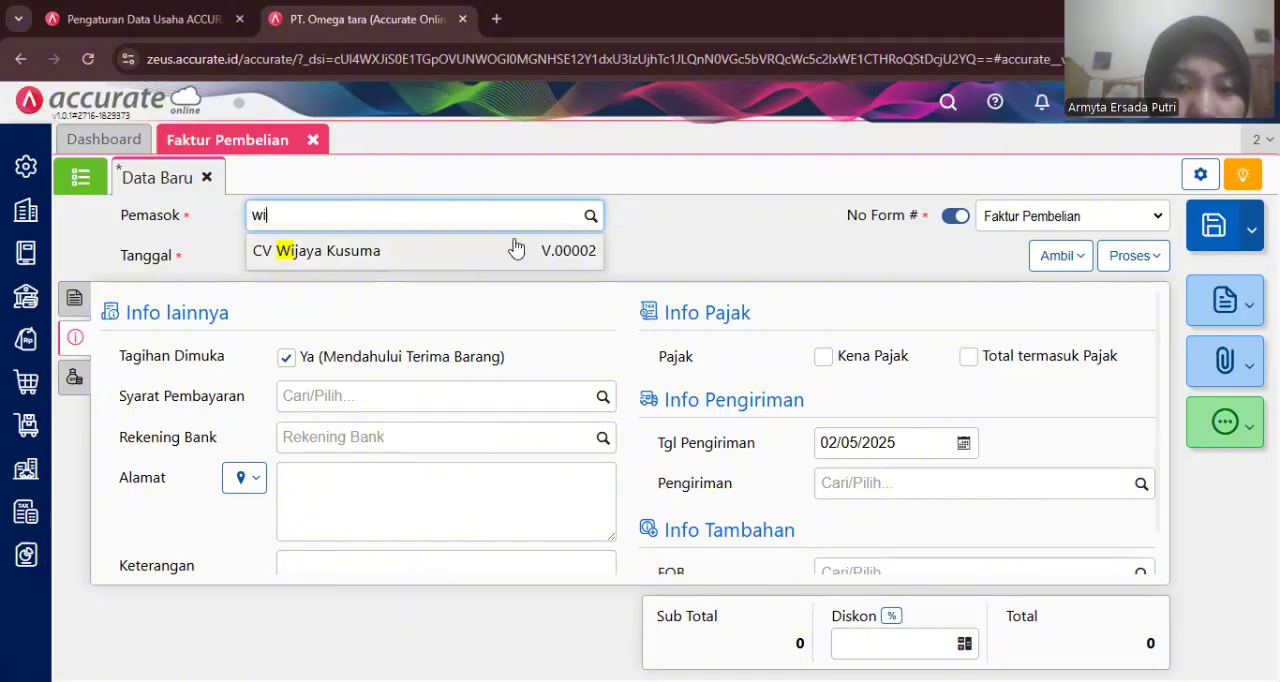
{"action": "left_click", "coordinate": [516, 250]}
- Date the purchase invoice 26/01/2023
{"action": "left_click", "coordinate": [306, 255]}
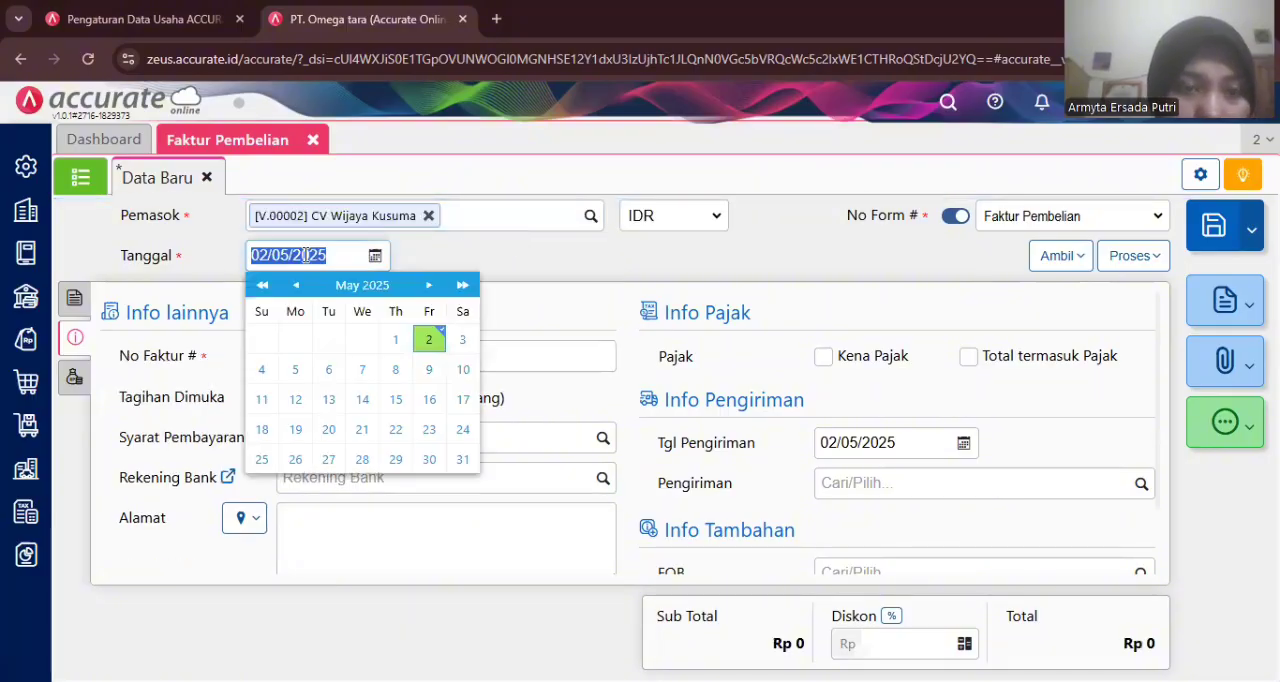
{"action": "type", "text": "26/01/"}
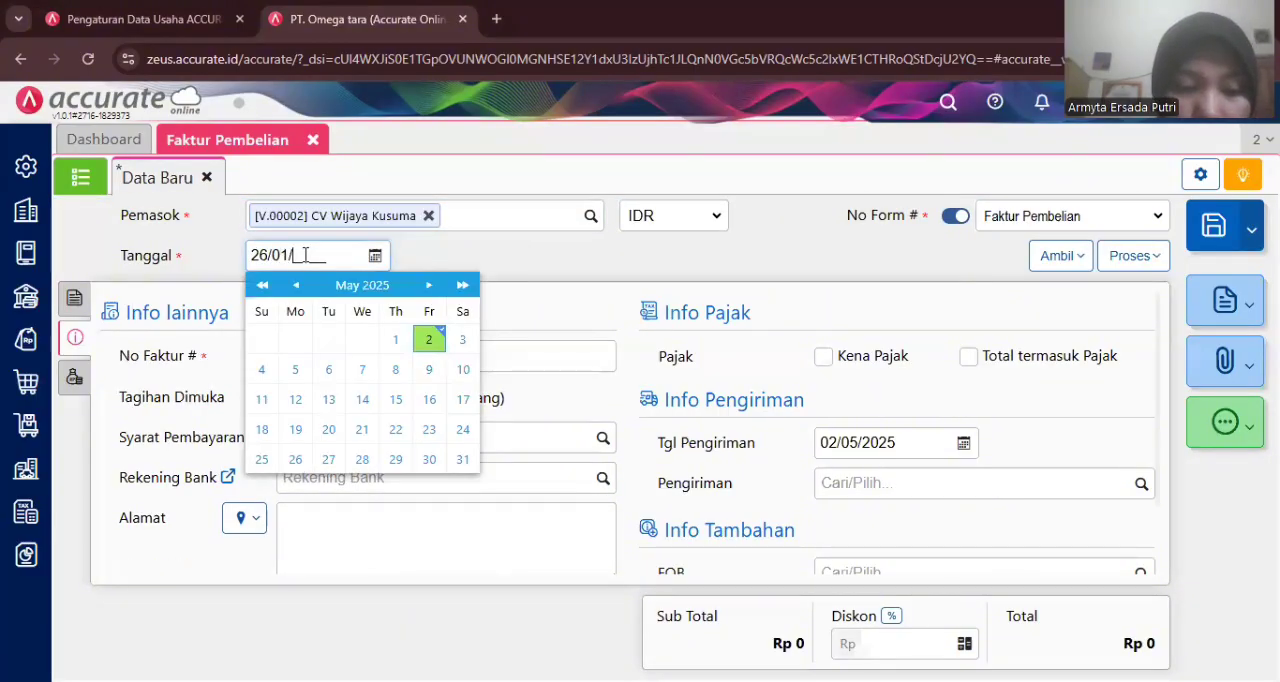
{"action": "type", "text": "2023"}
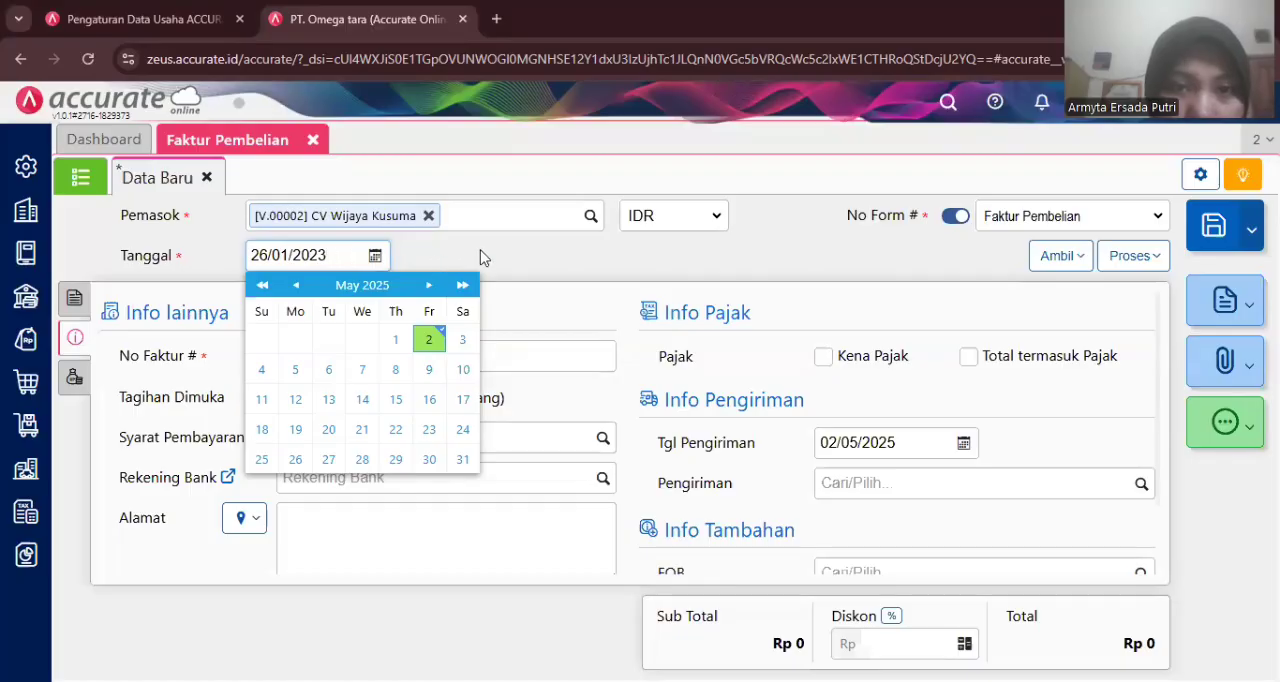
{"action": "left_click", "coordinate": [480, 257]}
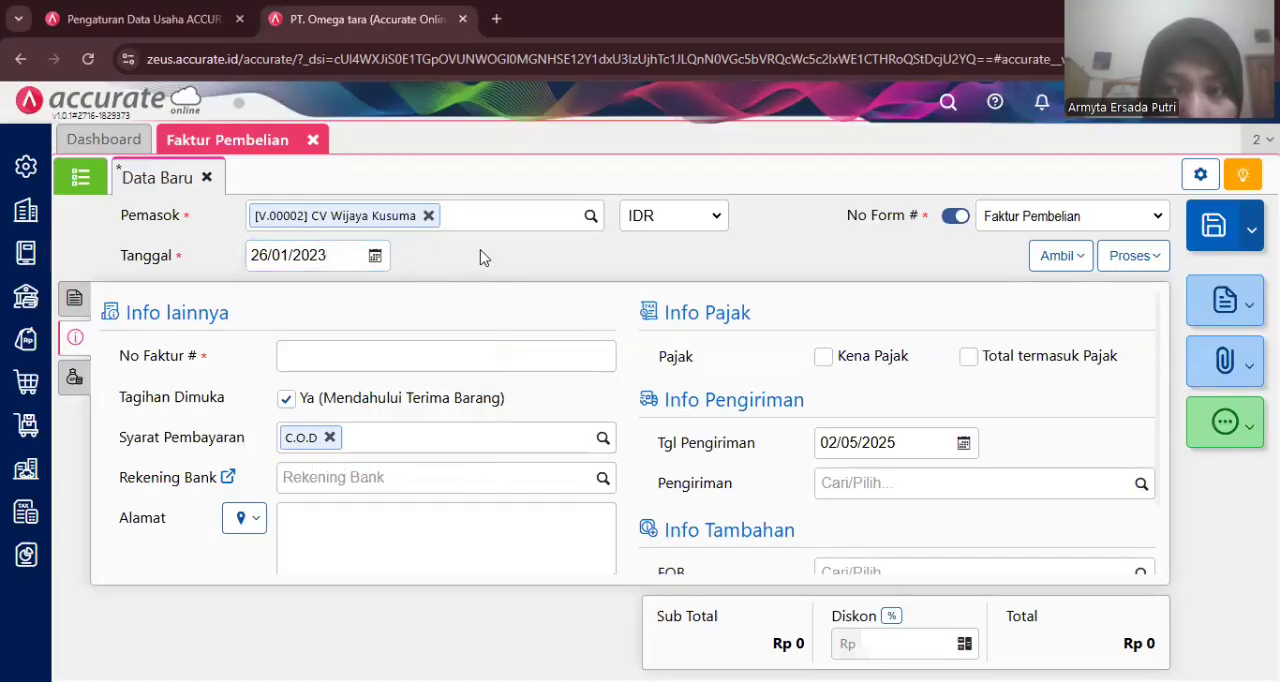
- Add Jeans to the invoice items with quantity 50 PCS at 110.000 each
{"action": "left_click", "coordinate": [77, 300]}
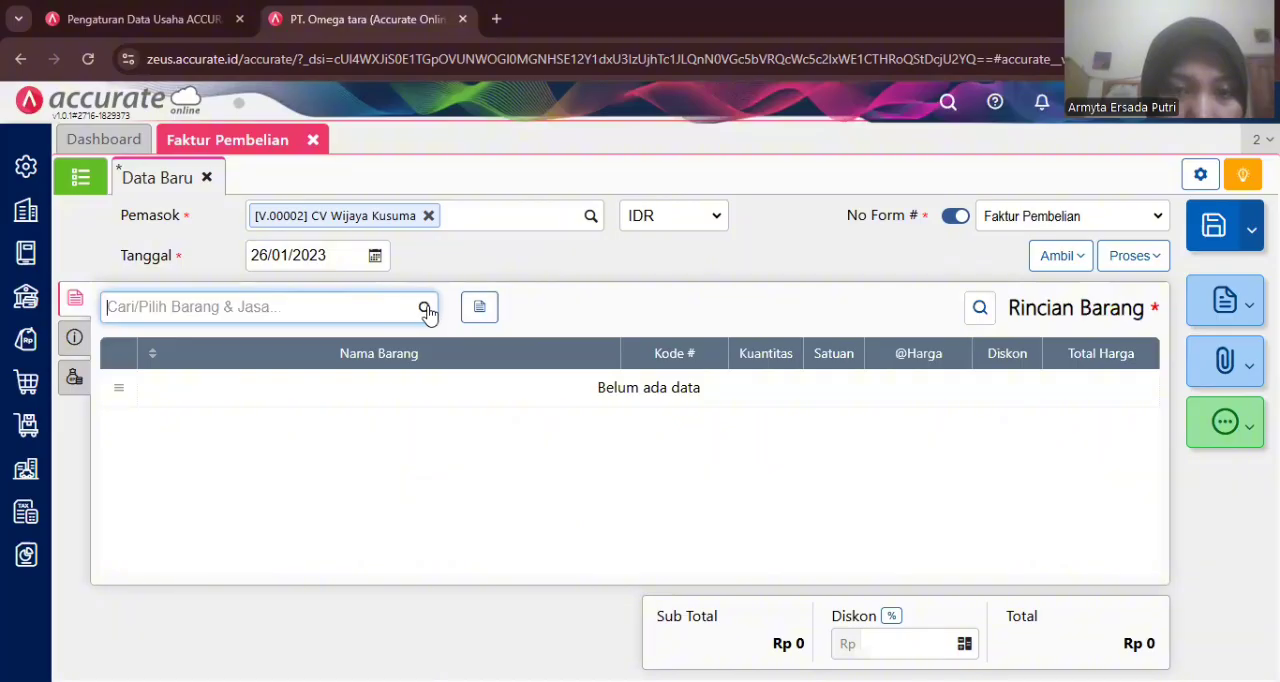
{"action": "type", "text": "je"}
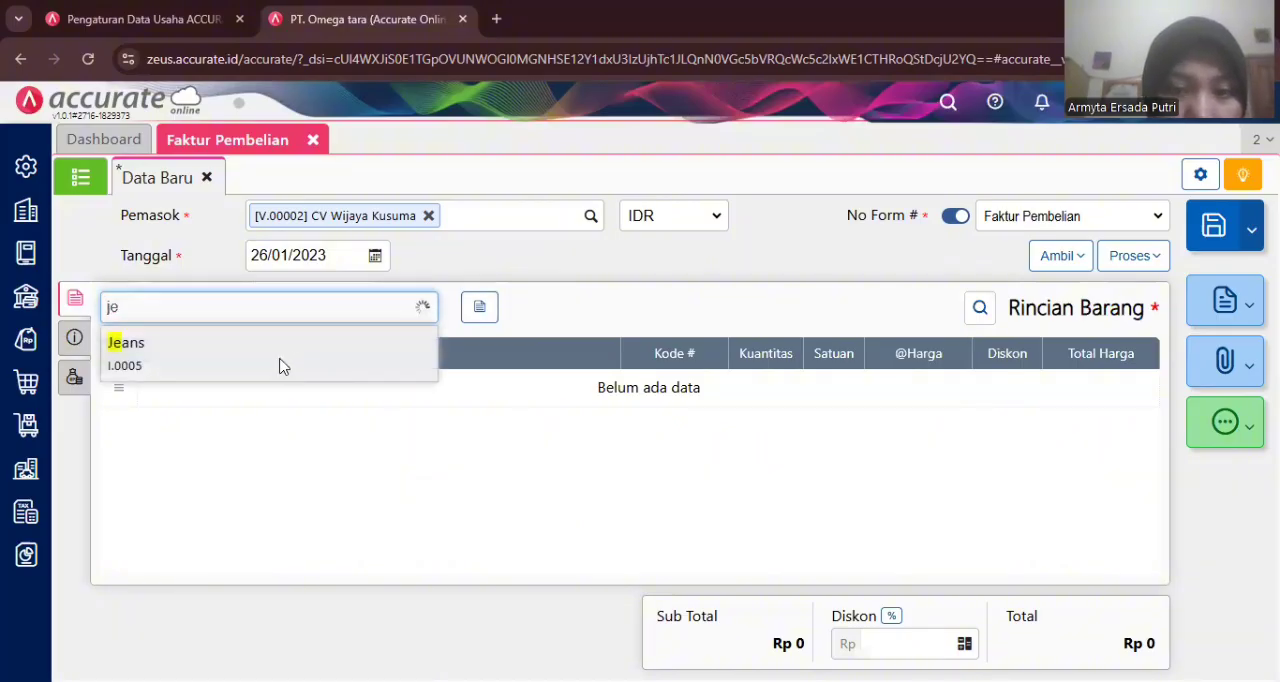
{"action": "left_click", "coordinate": [280, 366]}
{"action": "left_click", "coordinate": [703, 299]}
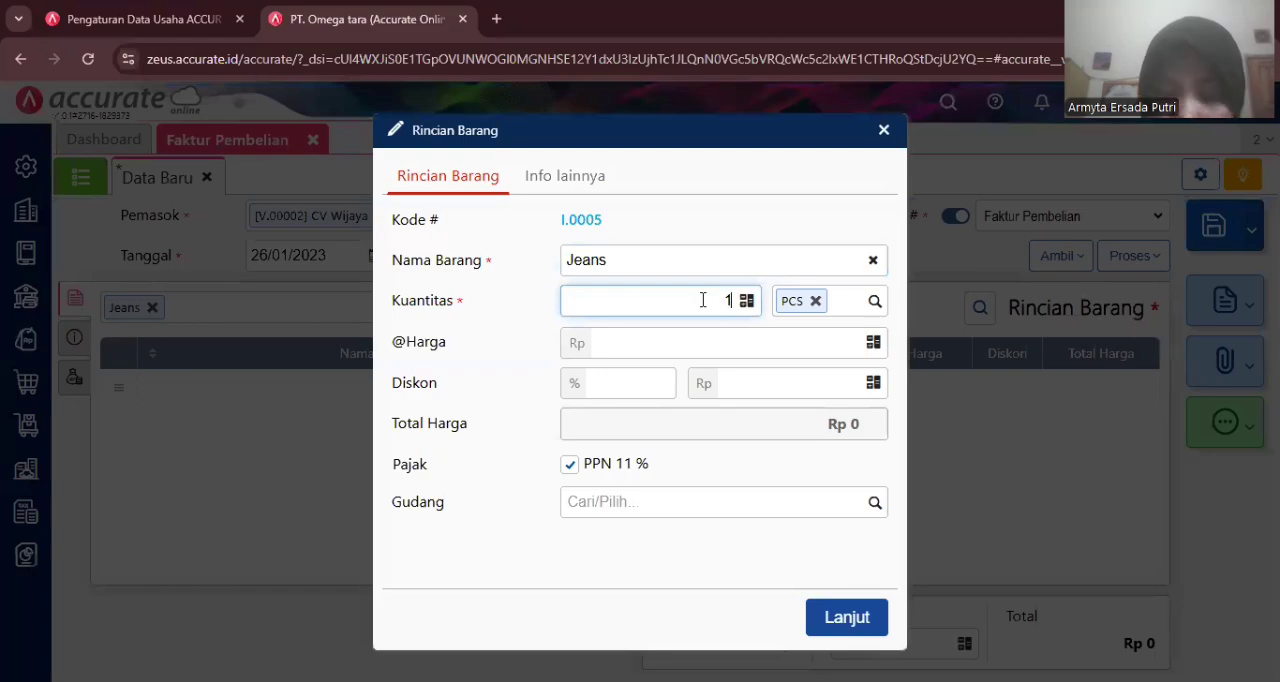
{"action": "key", "text": "BackSpace"}
{"action": "type", "text": "50"}
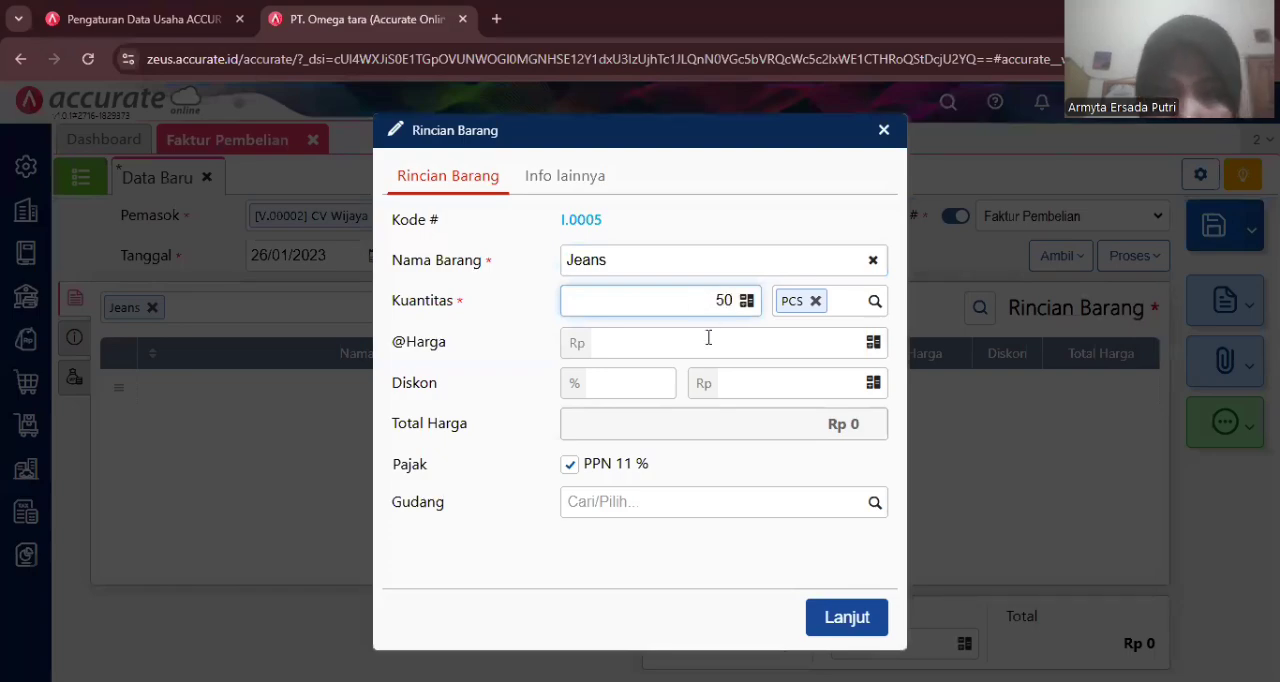
{"action": "left_click", "coordinate": [708, 338]}
{"action": "type", "text": "110"}
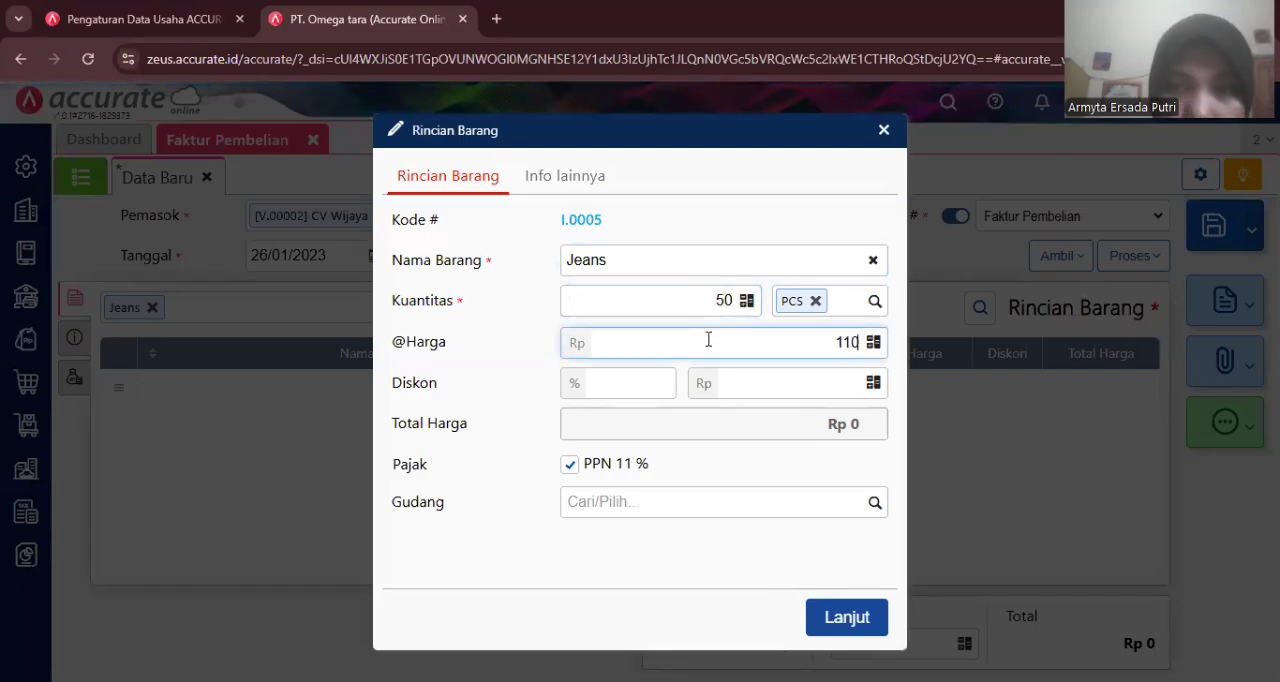
{"action": "type", "text": ".000"}
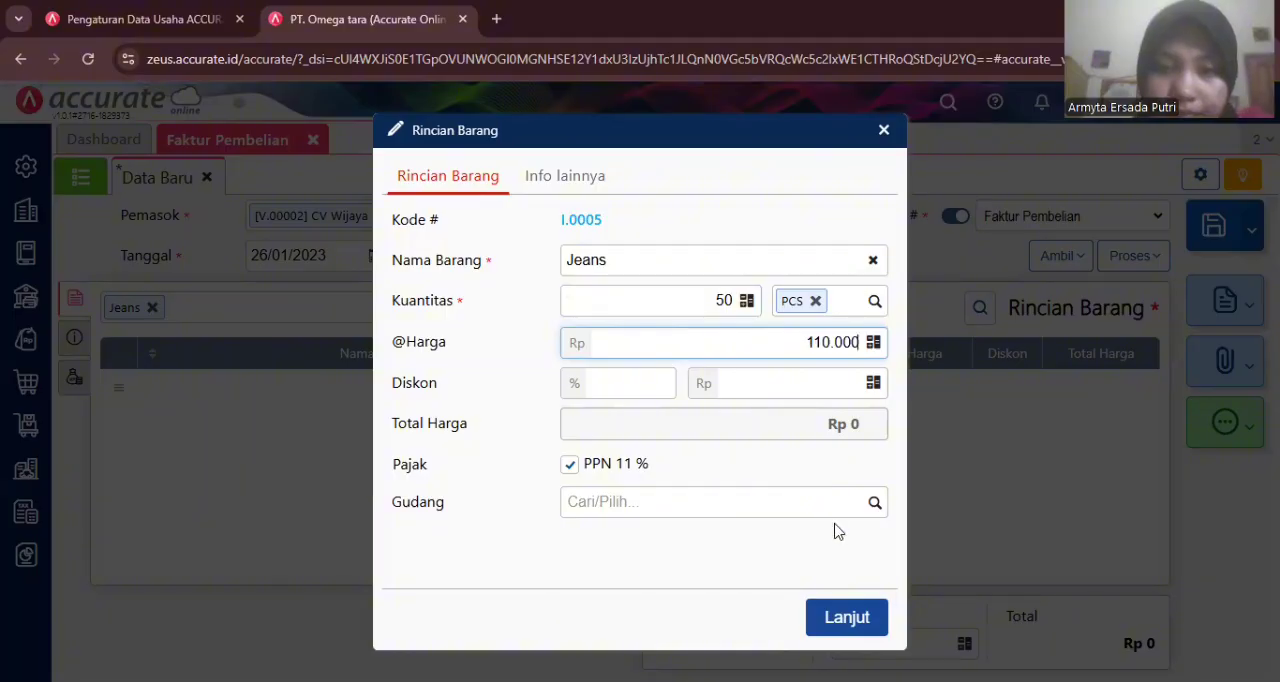
{"action": "left_click", "coordinate": [857, 600]}
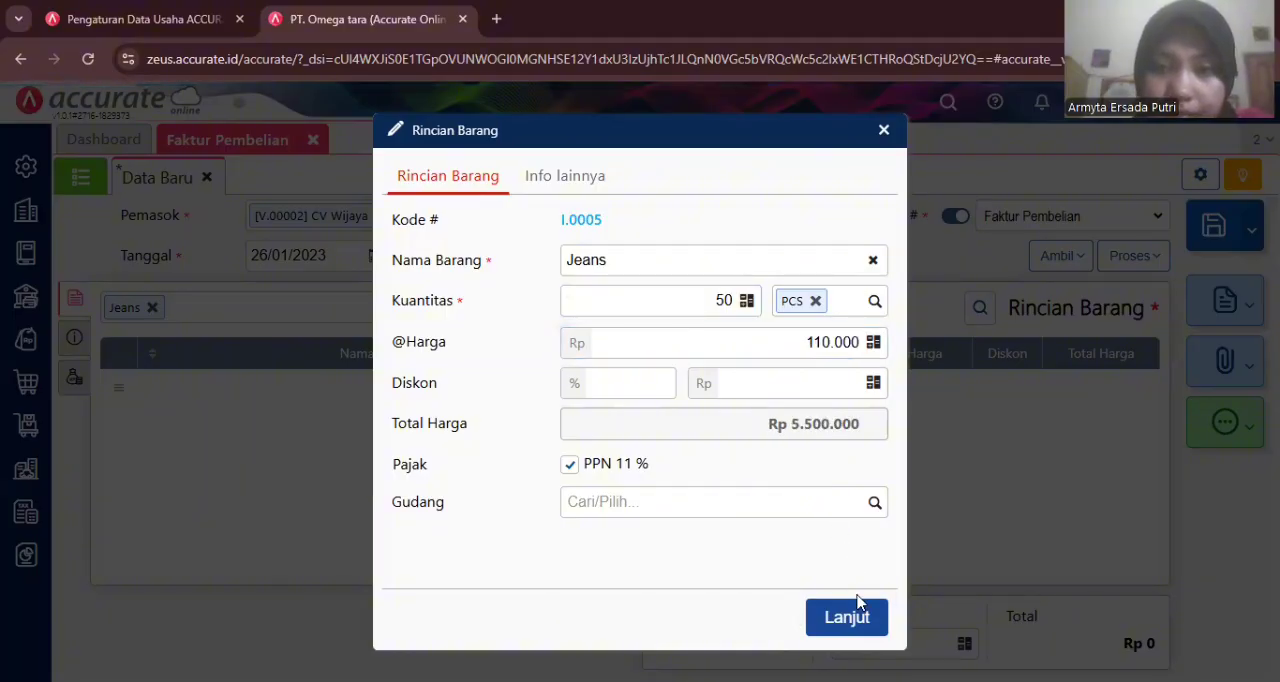
{"action": "left_click", "coordinate": [855, 605]}
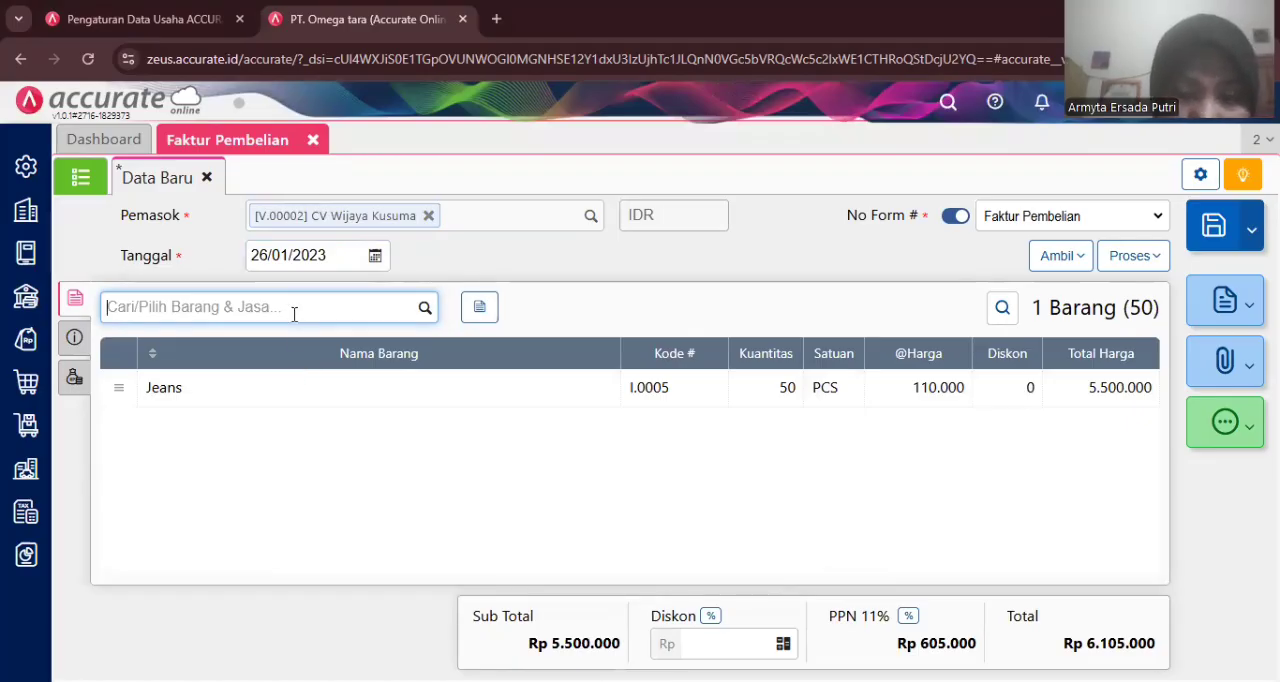
- Add Fantofel to the invoice items with quantity 50 PCS at 100.000 each
{"action": "type", "text": "fa"}
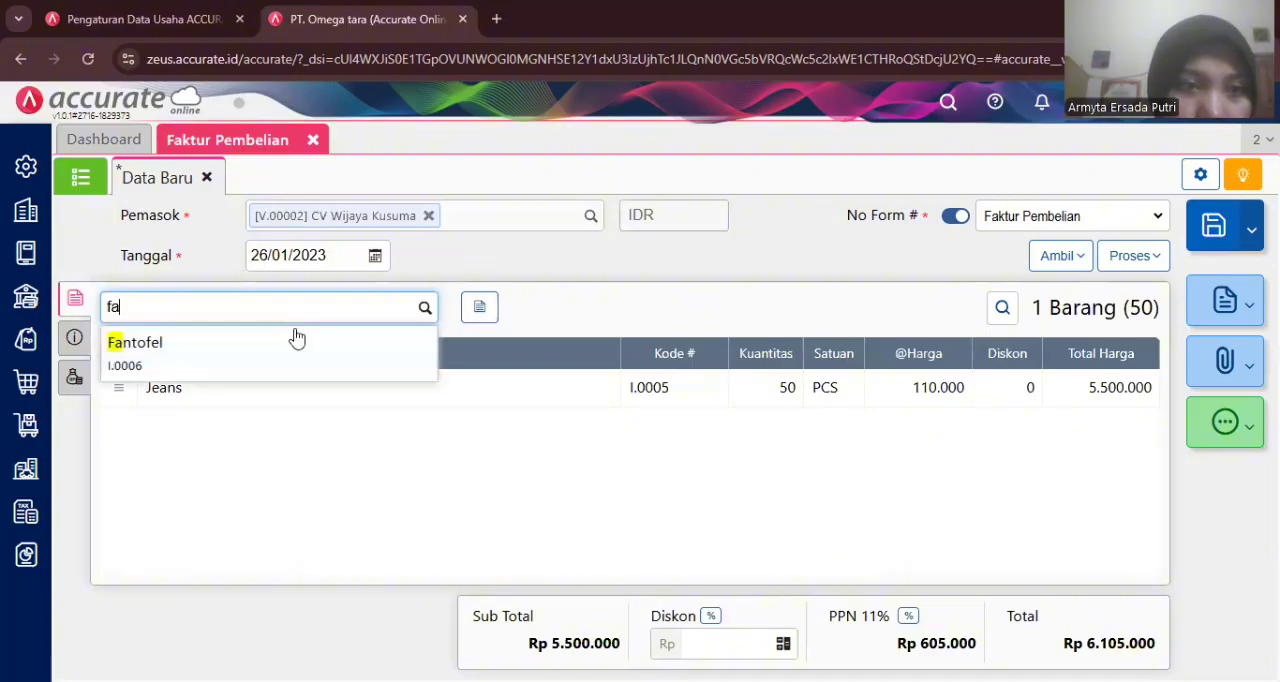
{"action": "left_click", "coordinate": [303, 361]}
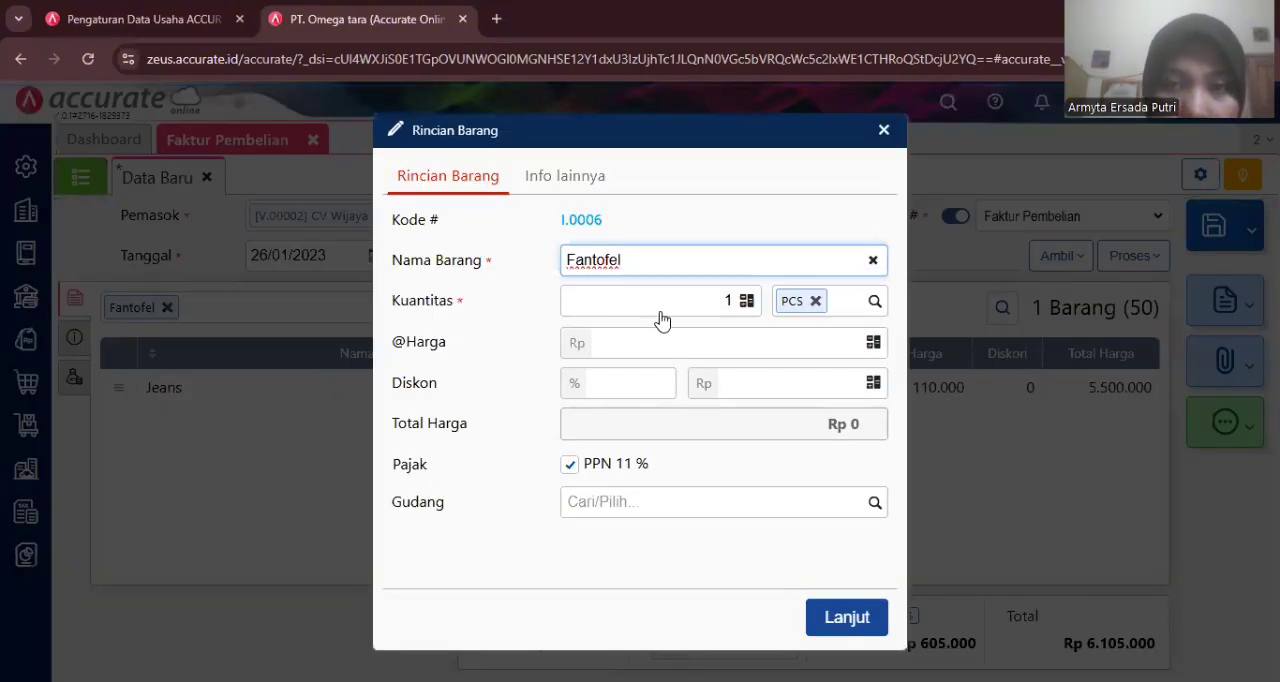
{"action": "left_click", "coordinate": [692, 319]}
{"action": "key", "text": "BackSpace"}
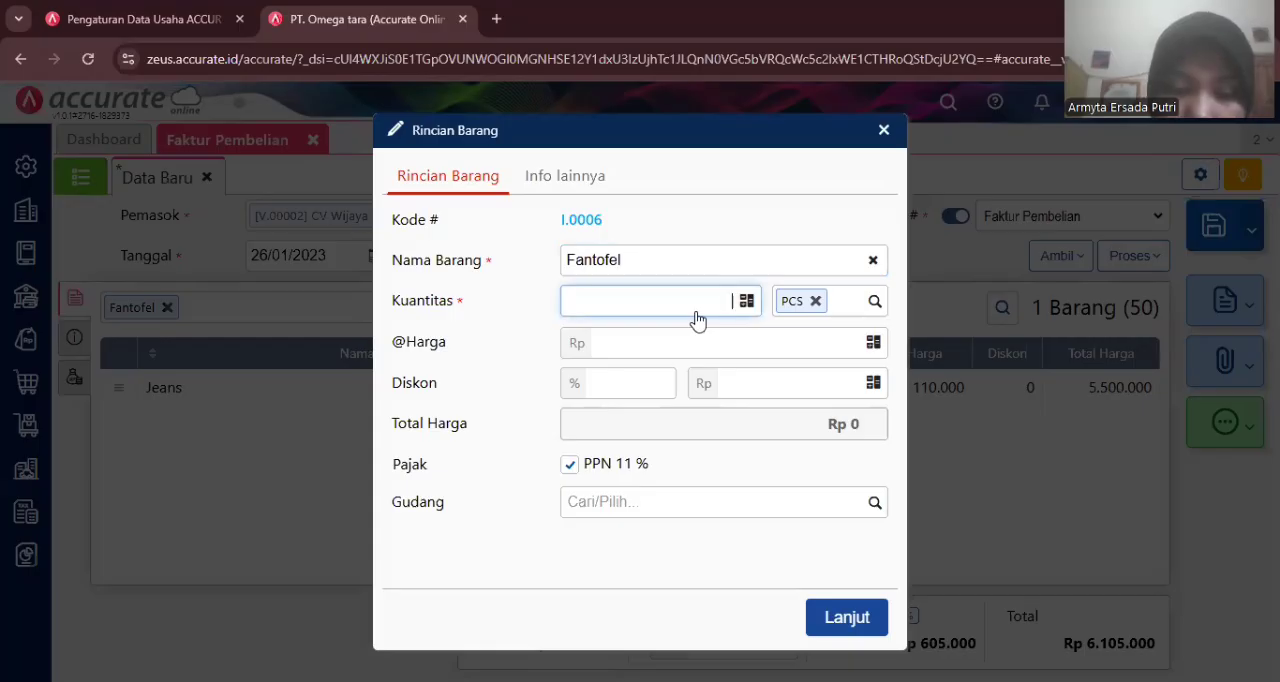
{"action": "type", "text": "50"}
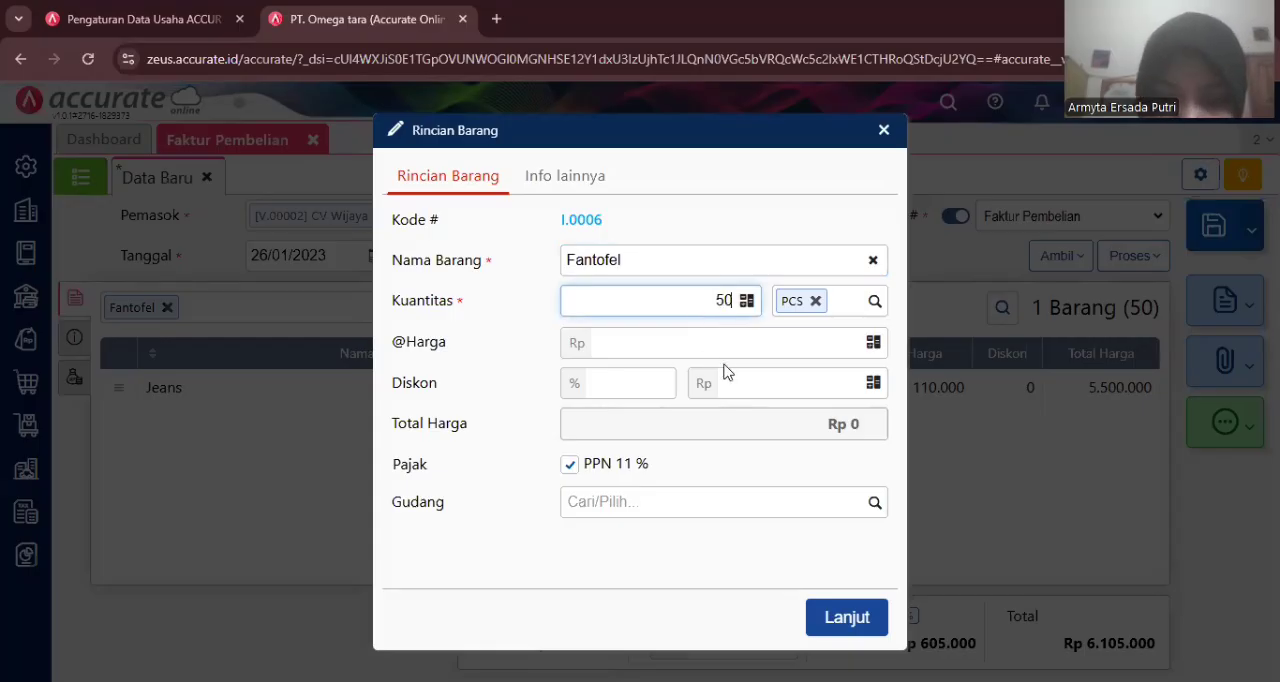
{"action": "left_click", "coordinate": [717, 346]}
{"action": "type", "text": "1000000"}
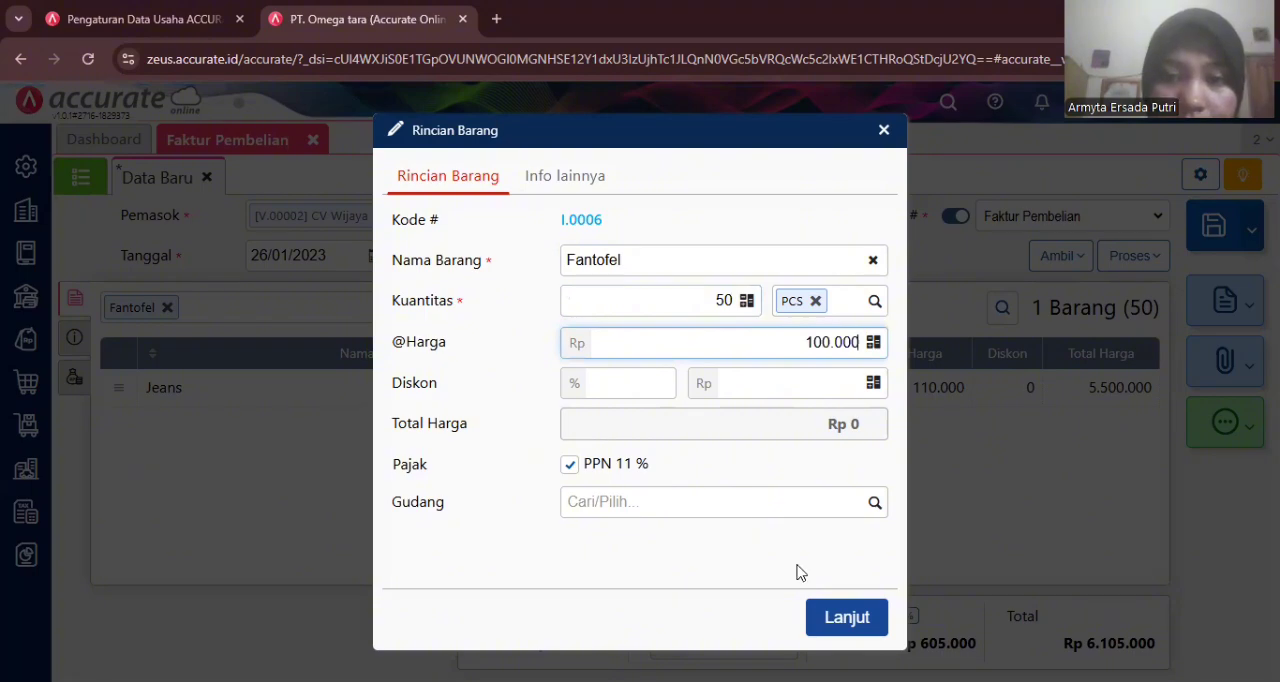
{"action": "left_click", "coordinate": [845, 615]}
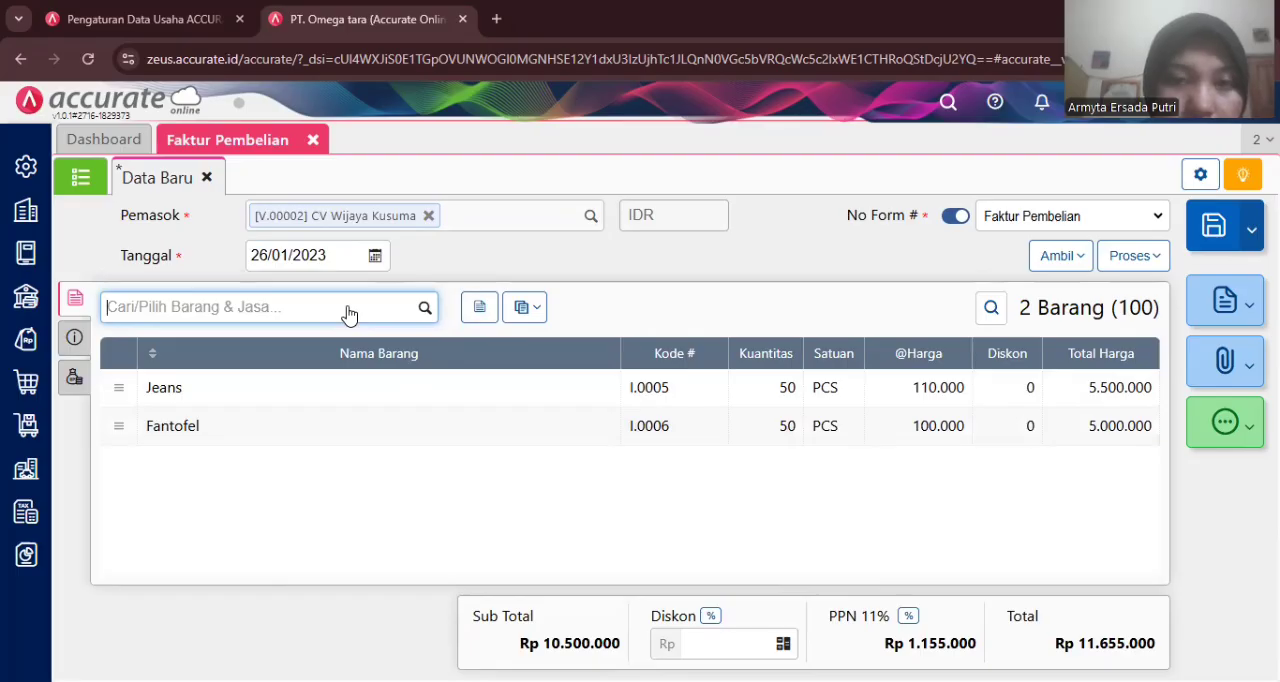
- Add T-Shirt to the invoice items with quantity 50 PCS at 85.000 each
{"action": "type", "text": "t"}
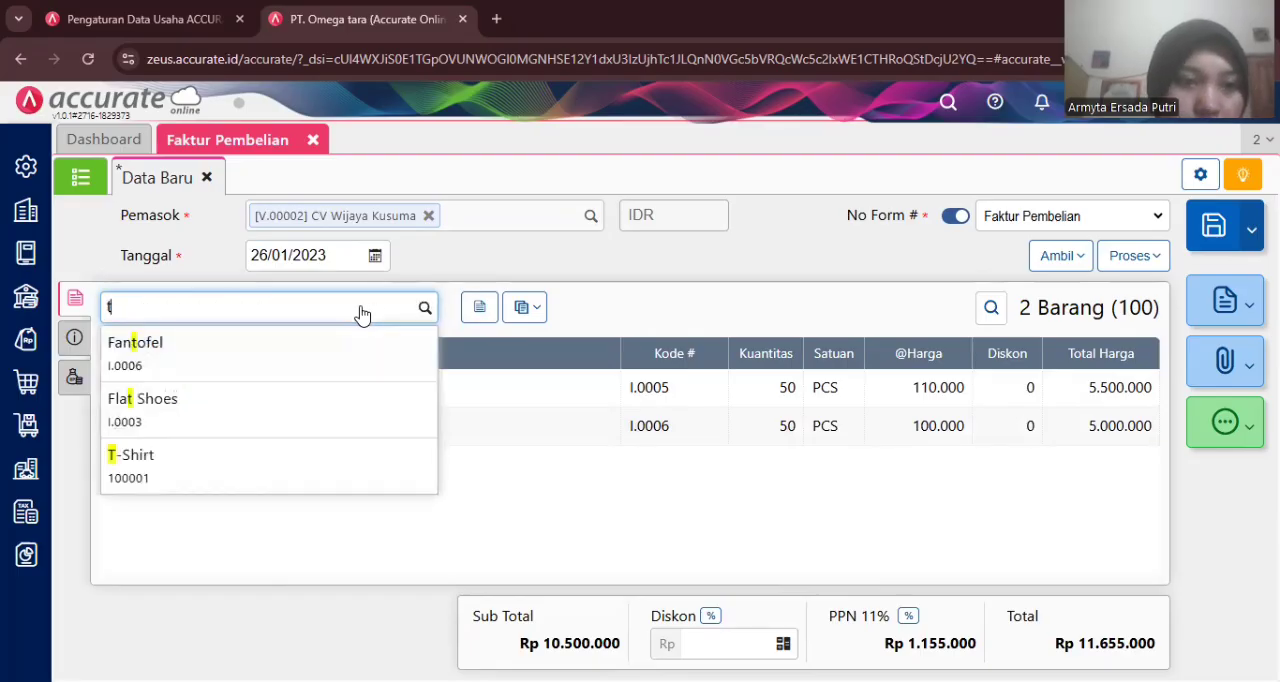
{"action": "left_click", "coordinate": [287, 463]}
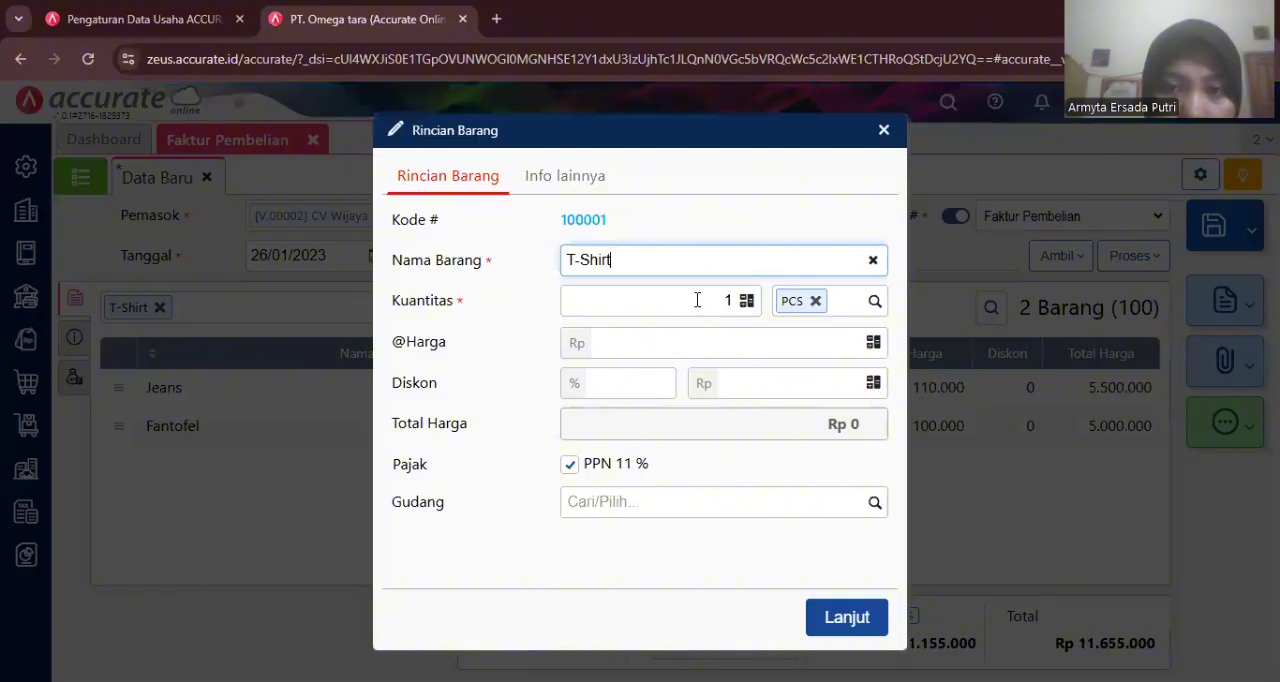
{"action": "left_click", "coordinate": [697, 300]}
{"action": "type", "text": "50"}
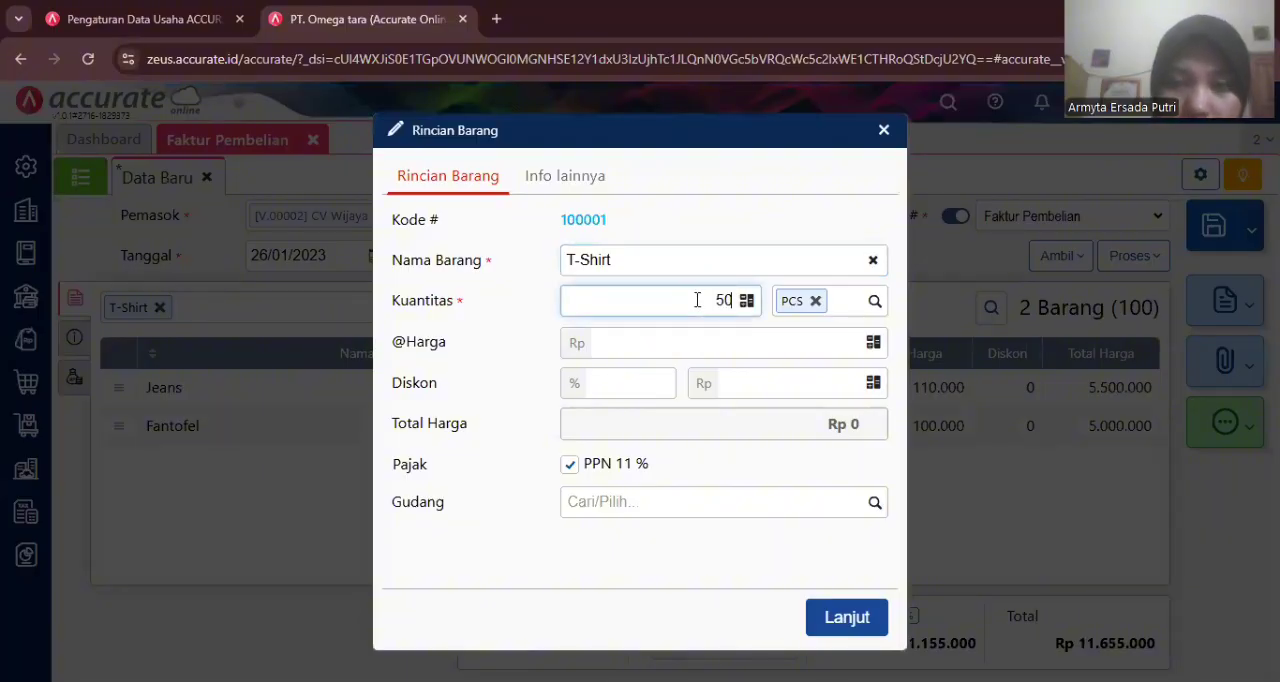
{"action": "left_click", "coordinate": [720, 348]}
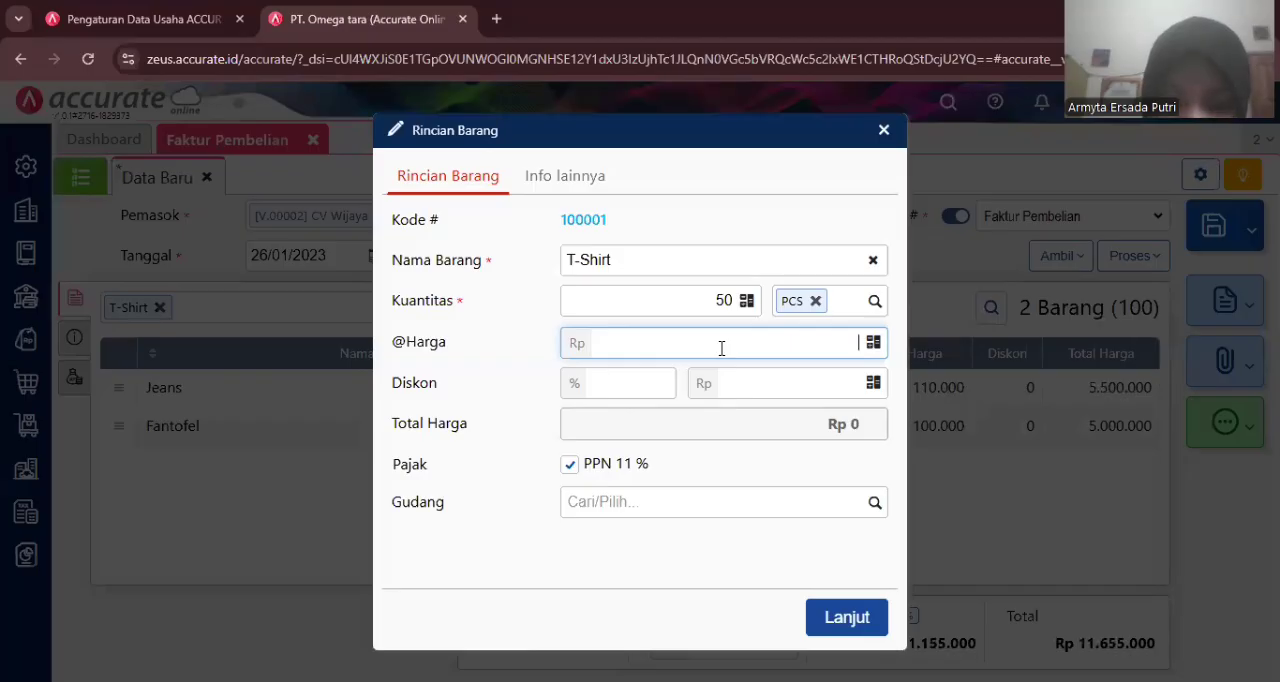
{"action": "type", "text": "850000"}
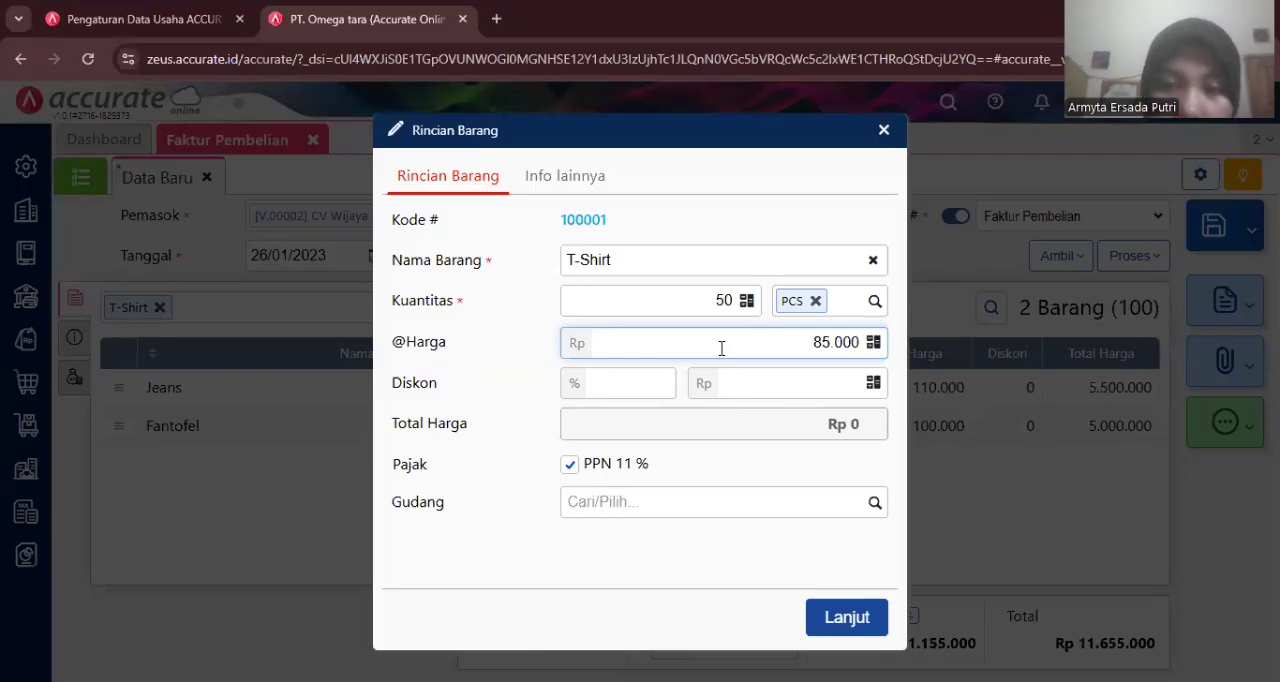
{"action": "left_click", "coordinate": [830, 612]}
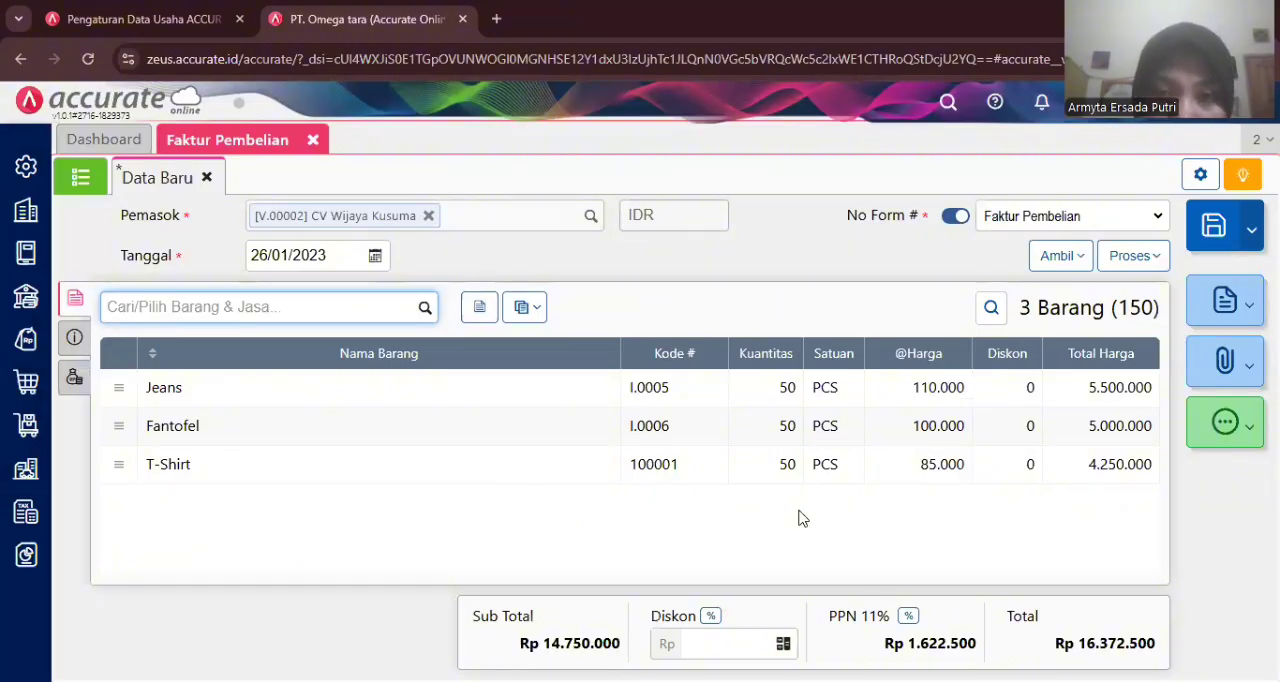
- Enter Wijaya/2023 as the supplier invoice number
{"action": "left_click", "coordinate": [70, 342]}
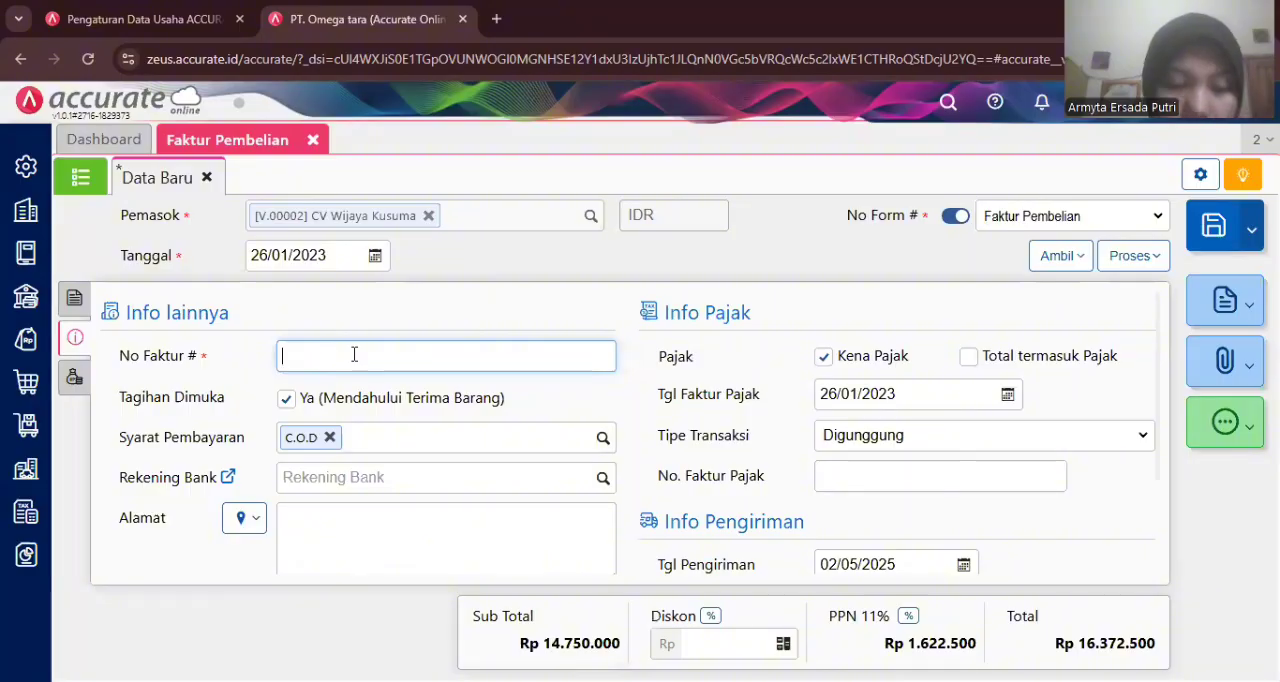
{"action": "type", "text": "Wijay"}
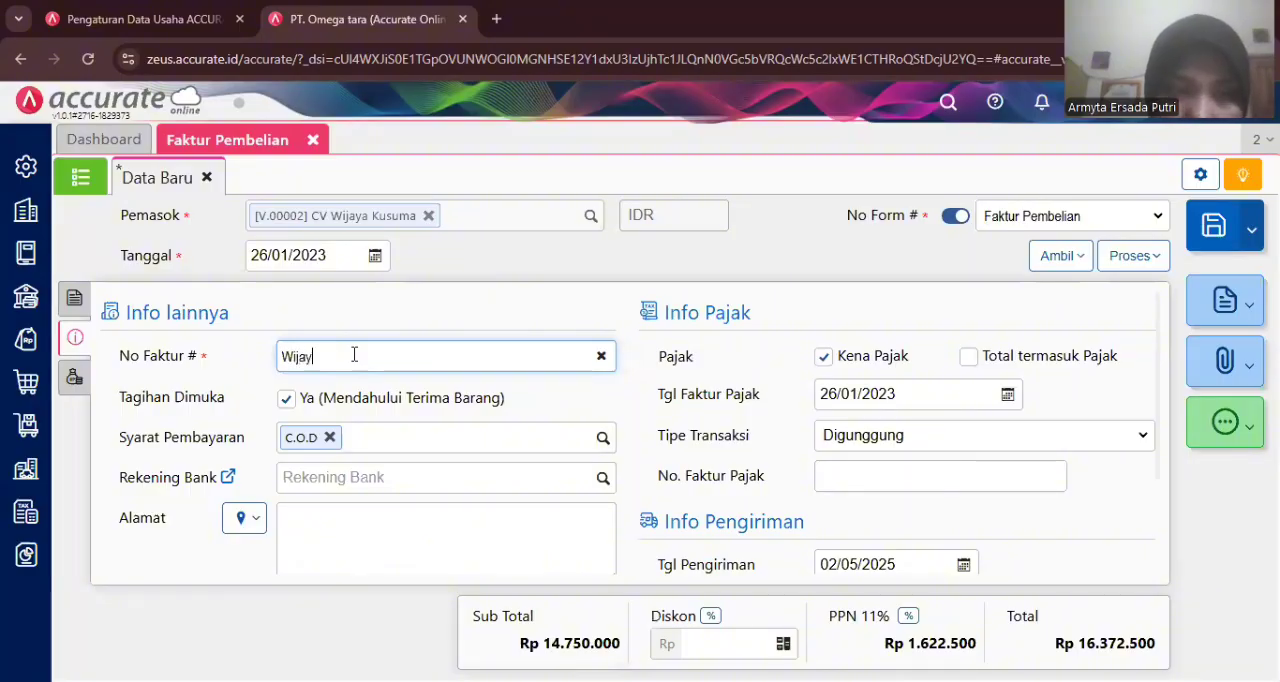
{"action": "type", "text": "a/"}
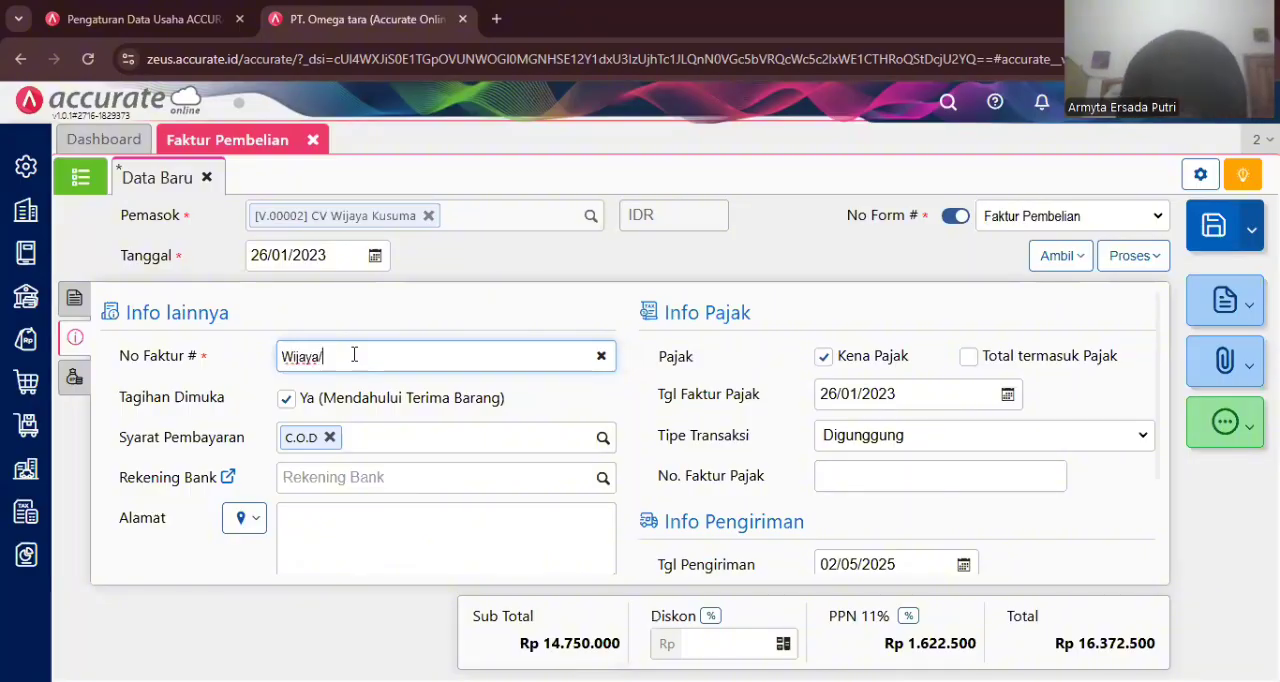
{"action": "type", "text": "2023"}
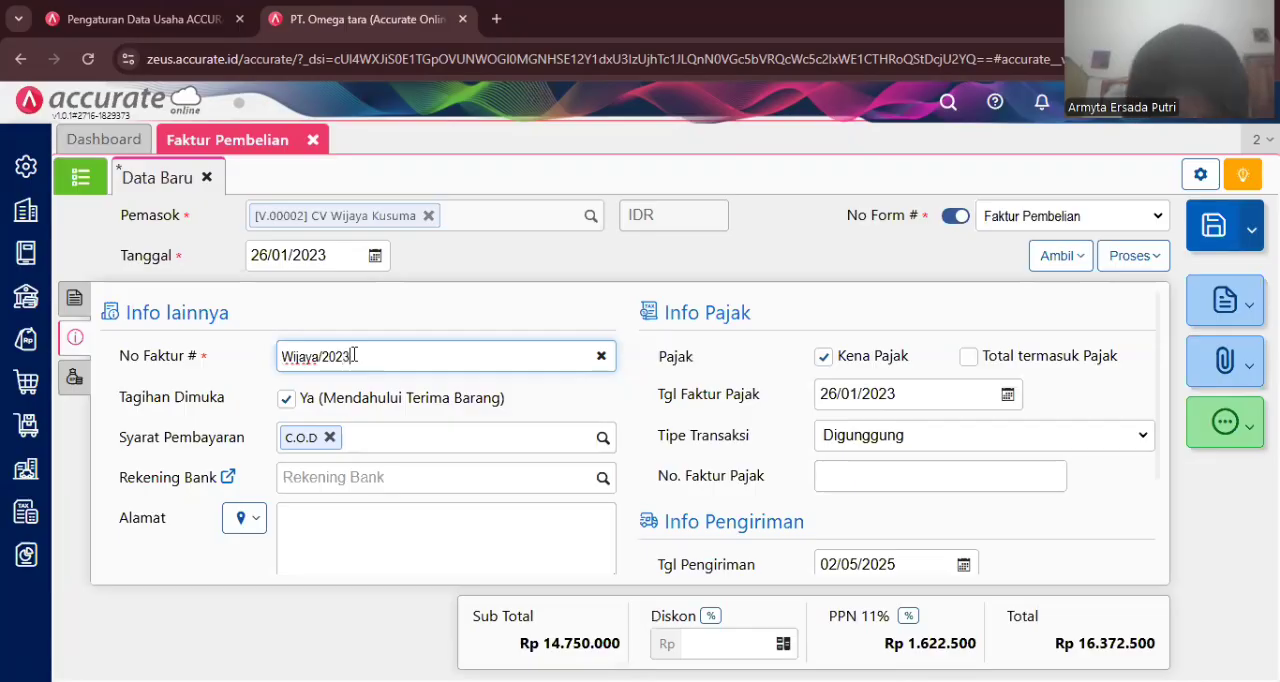
{"action": "type", "text": "-"}
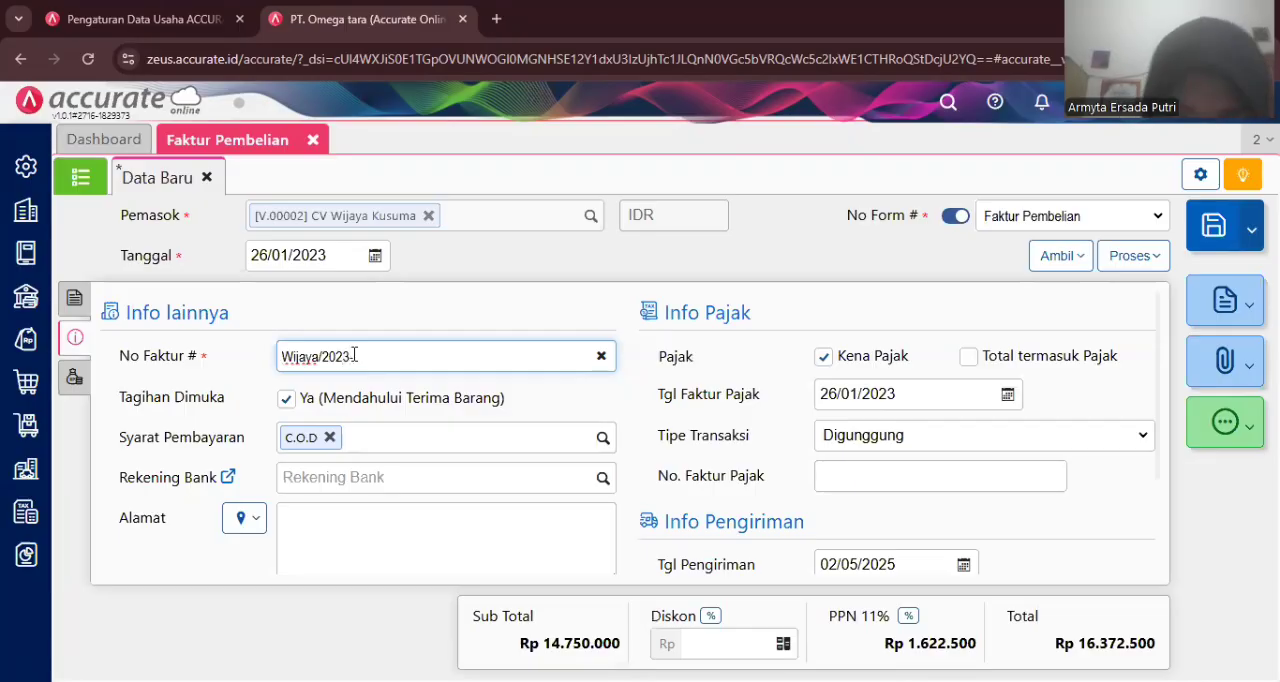
{"action": "type", "text": "008"}
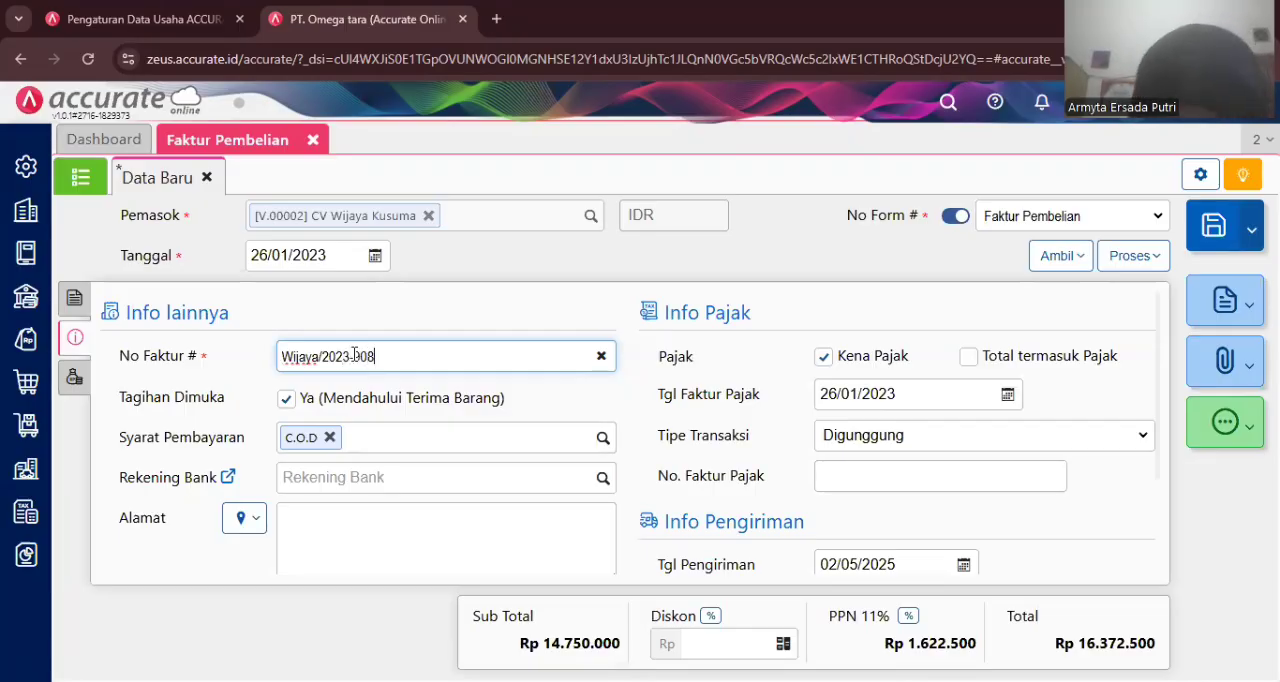
- Complete the supplier invoice number as Wijaya/2023-908
{"action": "left_click", "coordinate": [387, 330]}
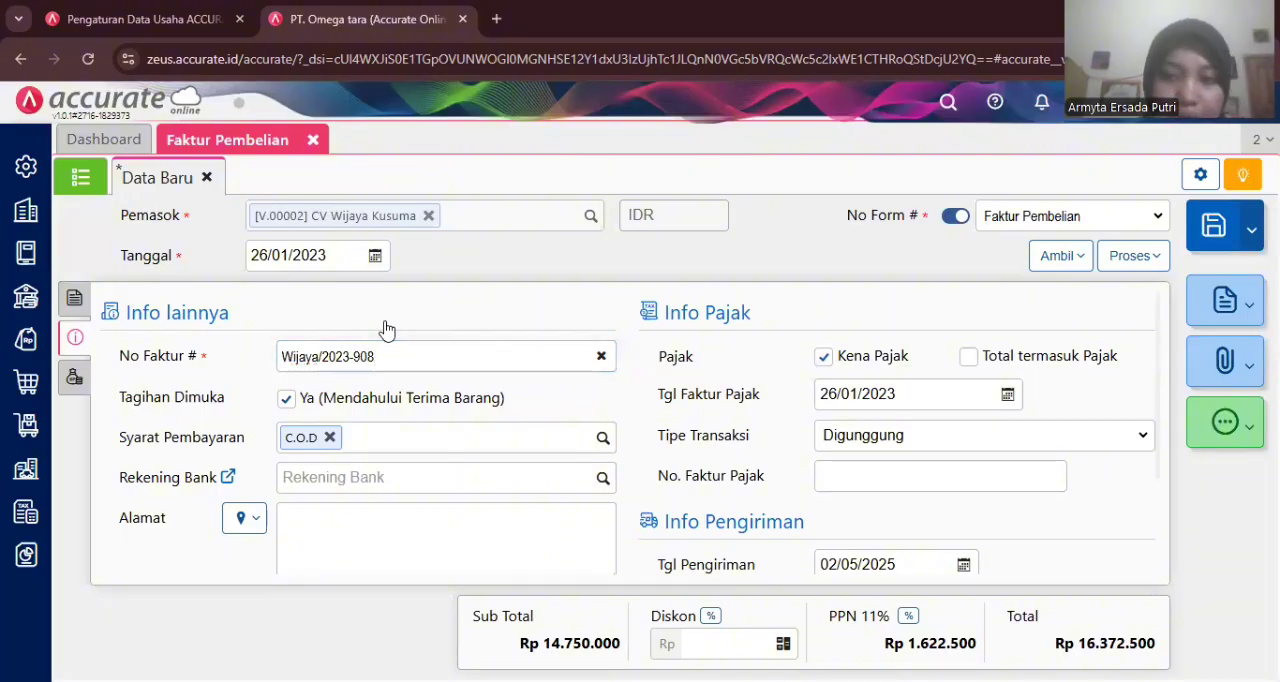
- Set the shipping date to 27/01/2023
{"action": "left_click", "coordinate": [846, 558]}
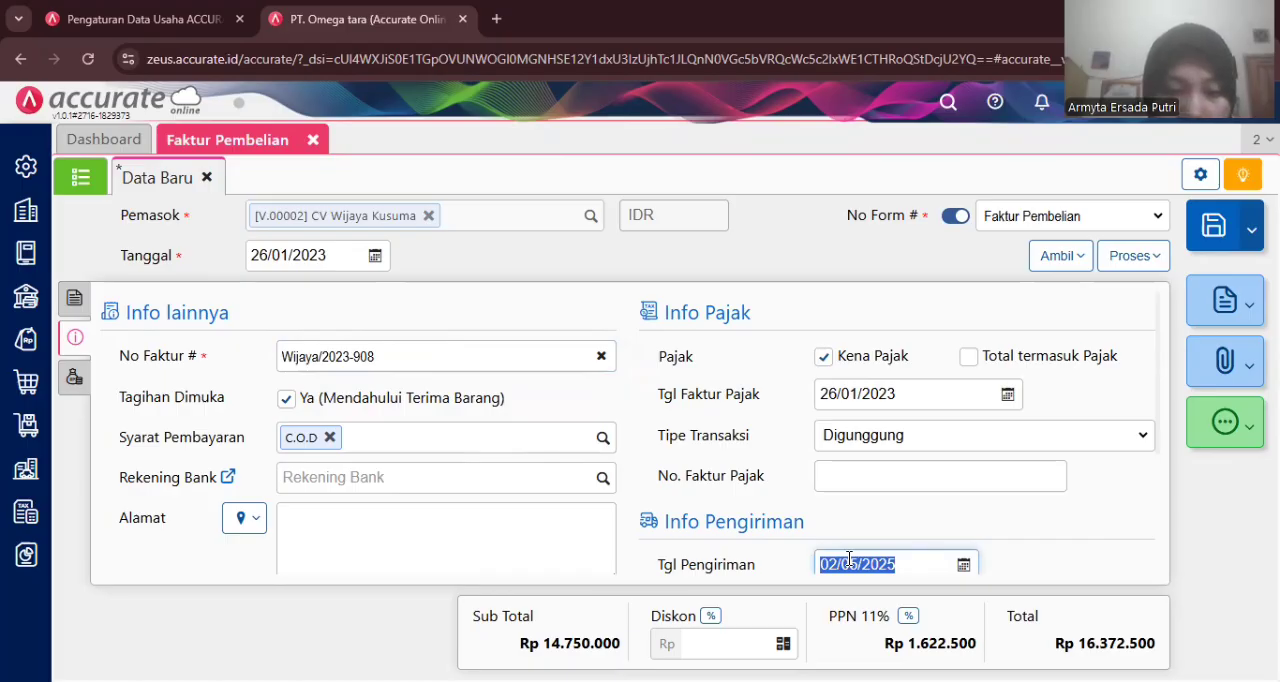
{"action": "type", "text": "27/01/"}
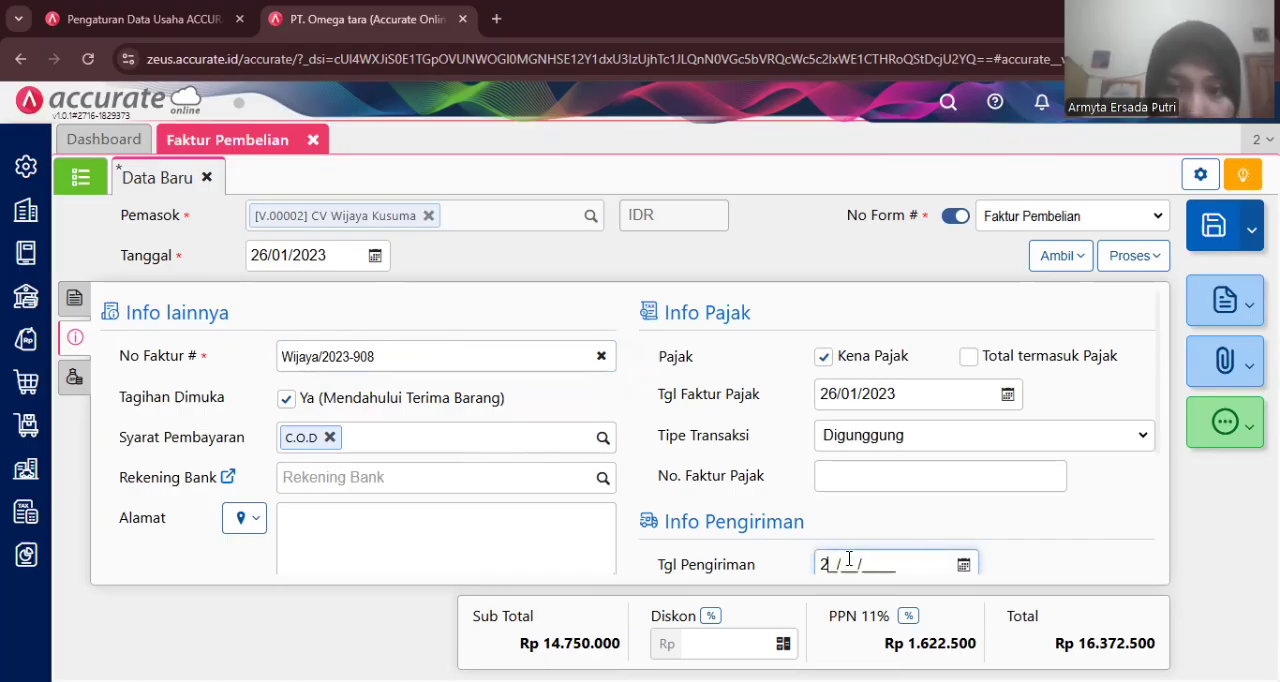
{"action": "type", "text": "2023"}
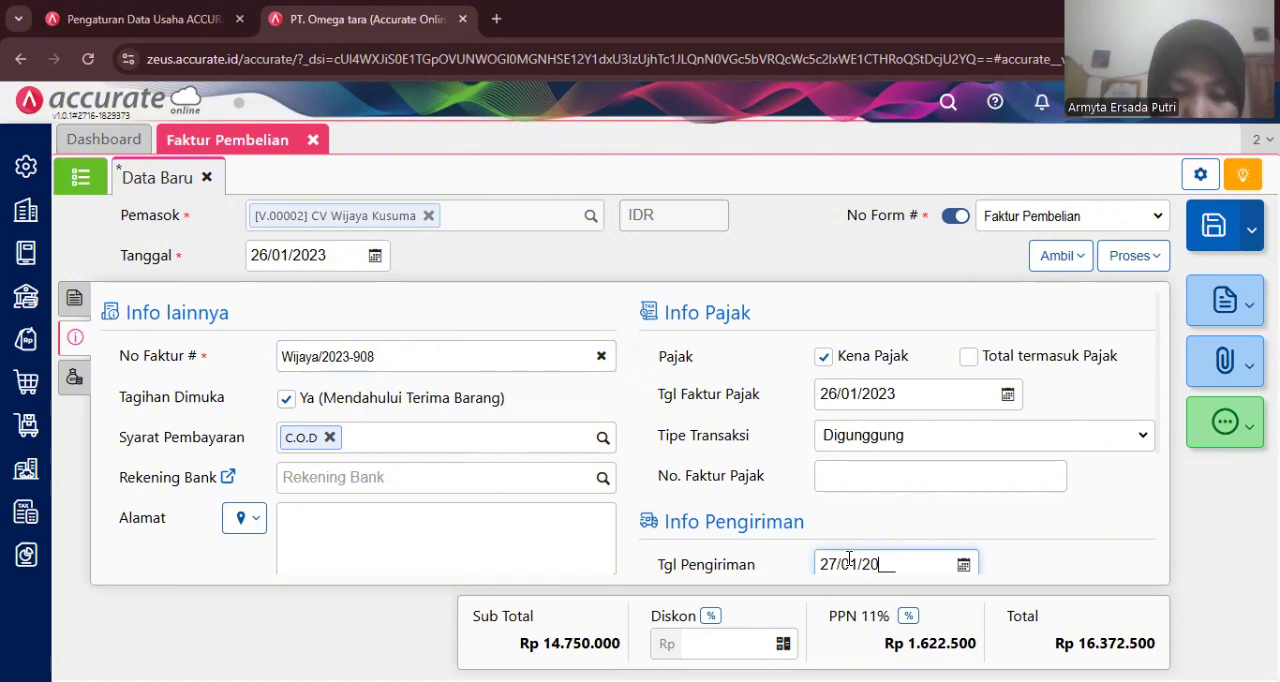
{"action": "left_click", "coordinate": [885, 527]}
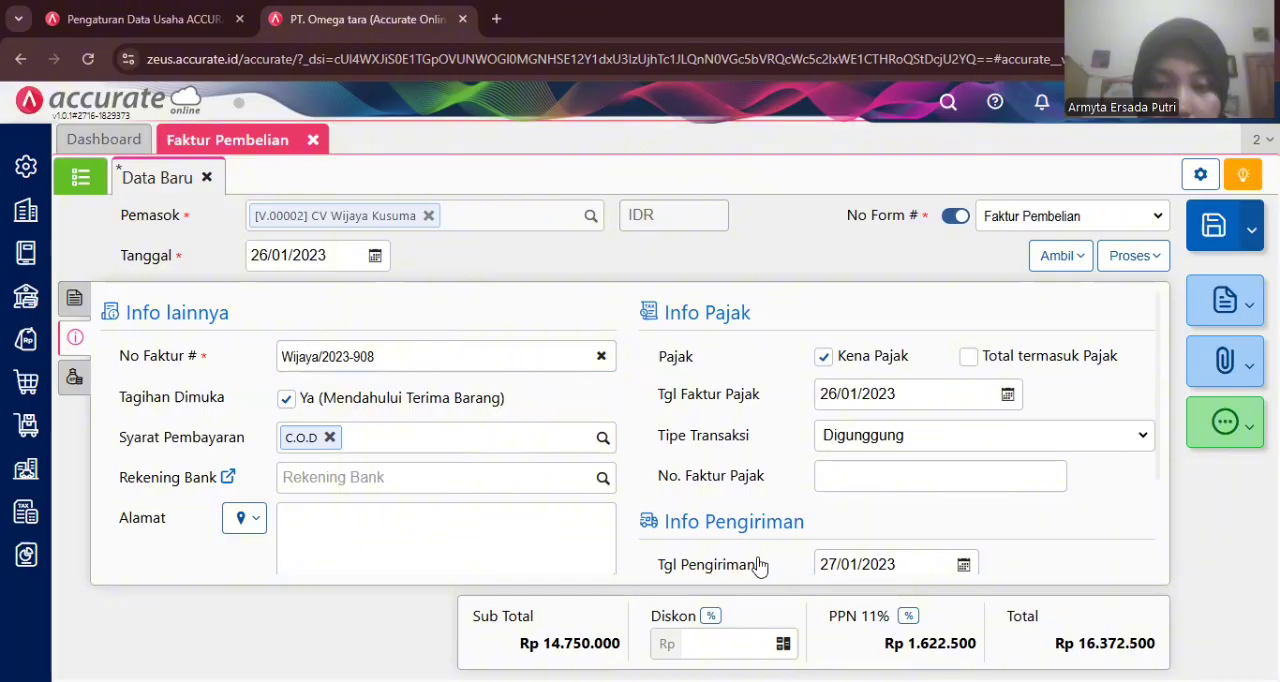
- Enter a discount of 1.250.000 on the invoice total
{"action": "left_click", "coordinate": [727, 651]}
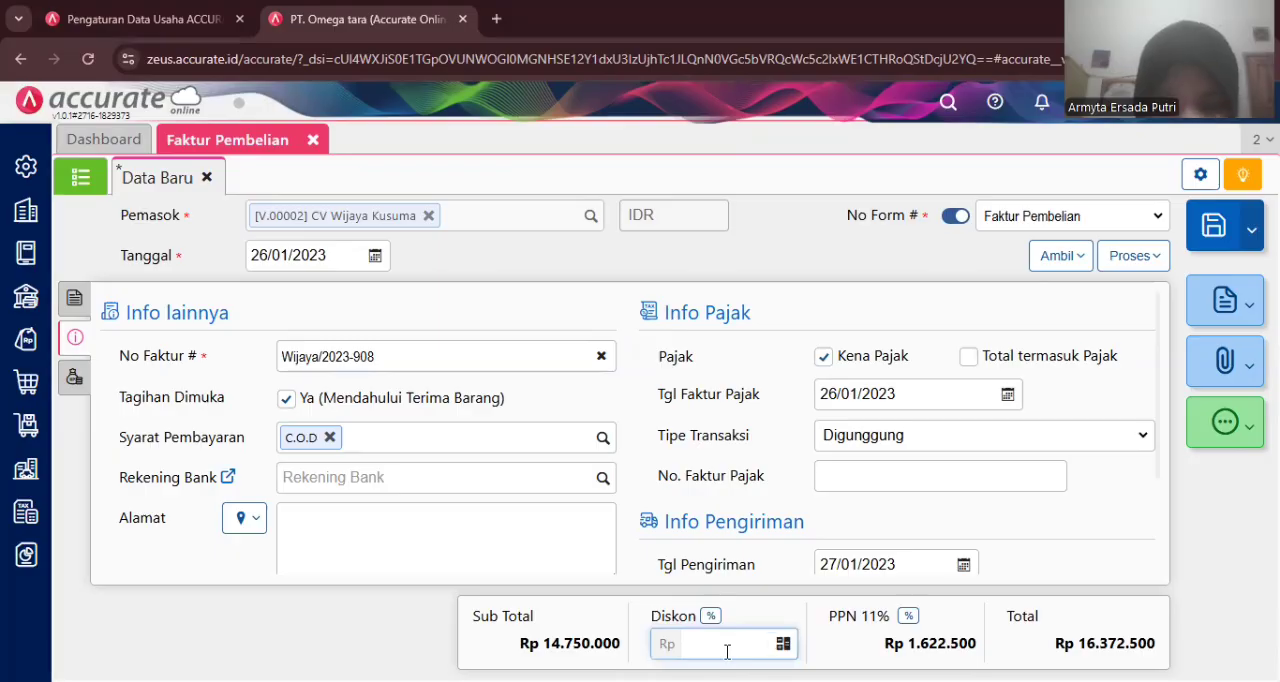
{"action": "type", "text": "1.25"}
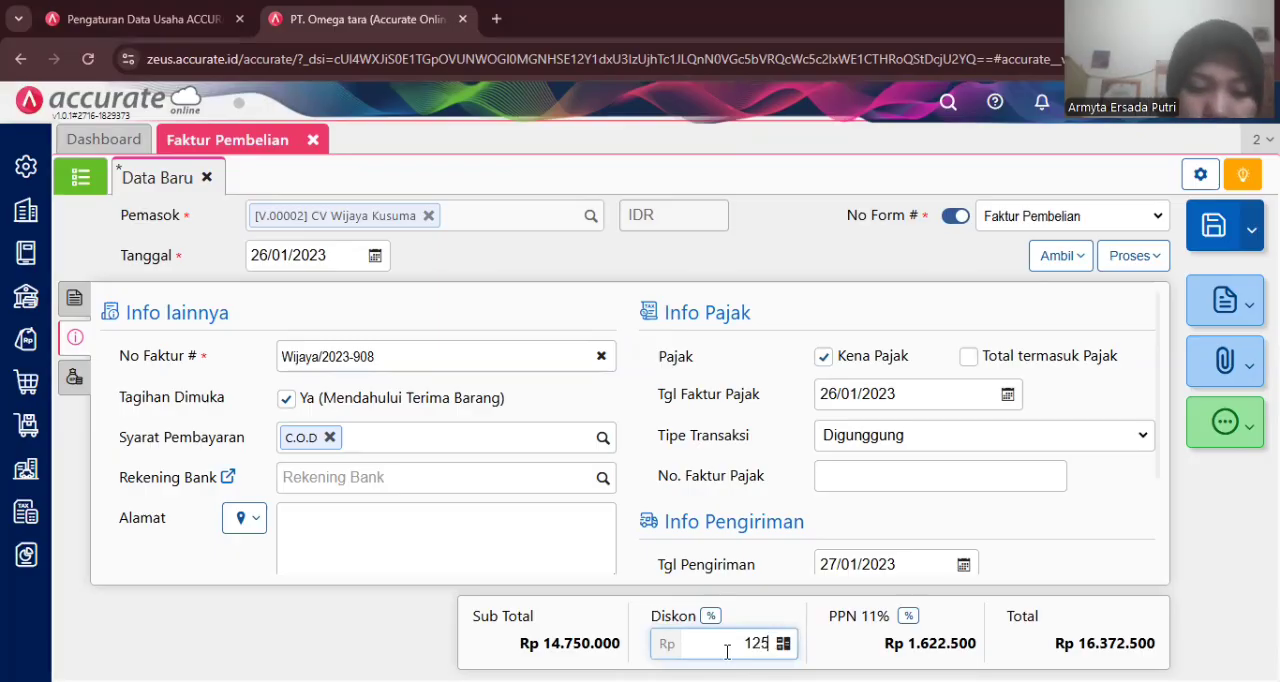
{"action": "type", "text": "0.000"}
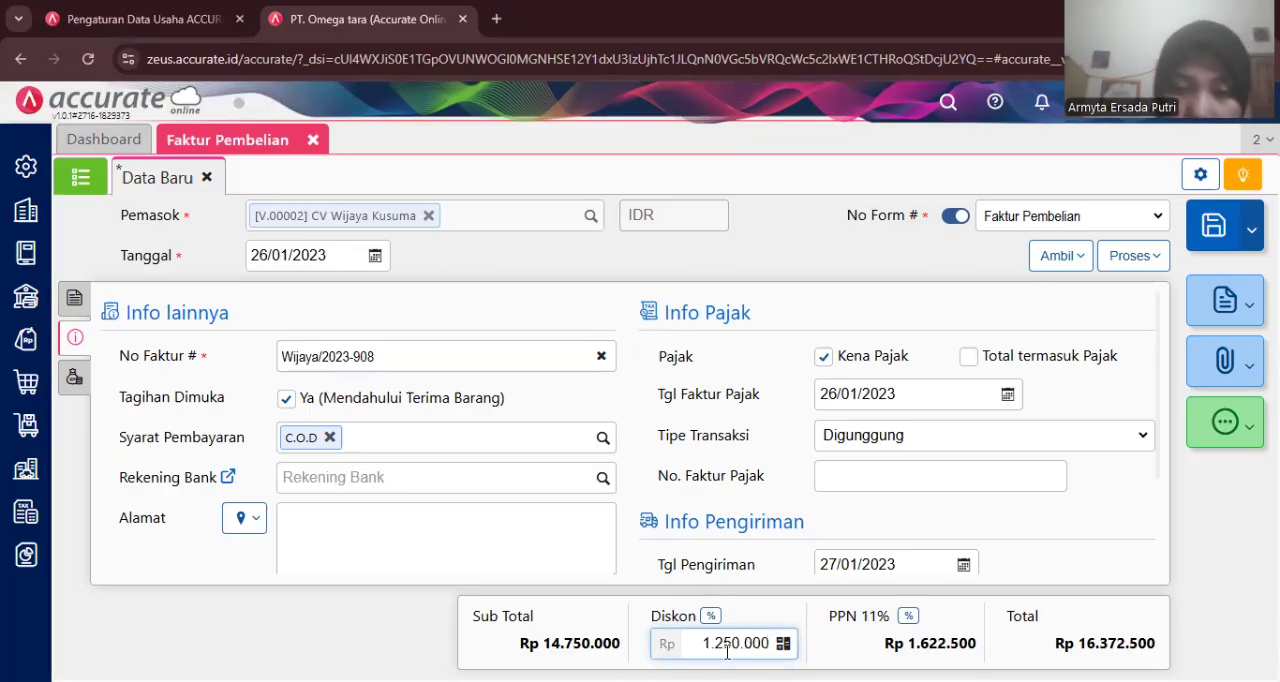
{"action": "left_click", "coordinate": [1010, 580]}
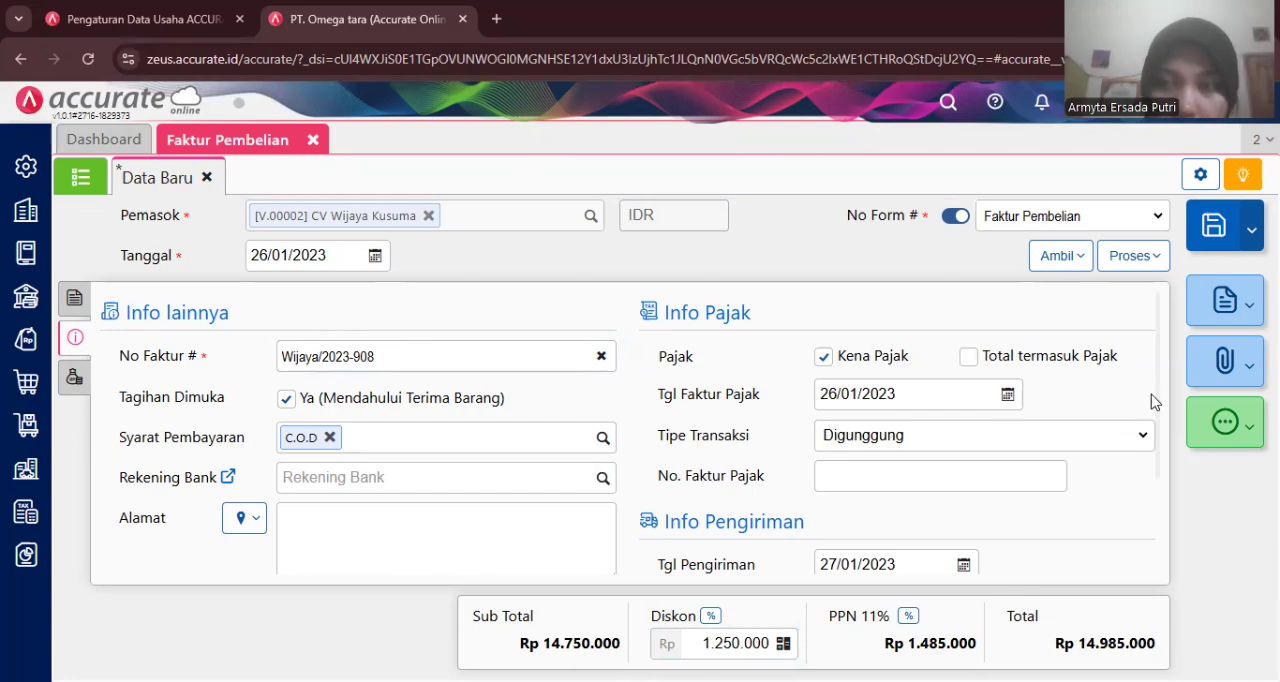
- Create a payment from this invoice and select Bank Mandiri IDR as the paying bank
{"action": "left_click", "coordinate": [1120, 262]}
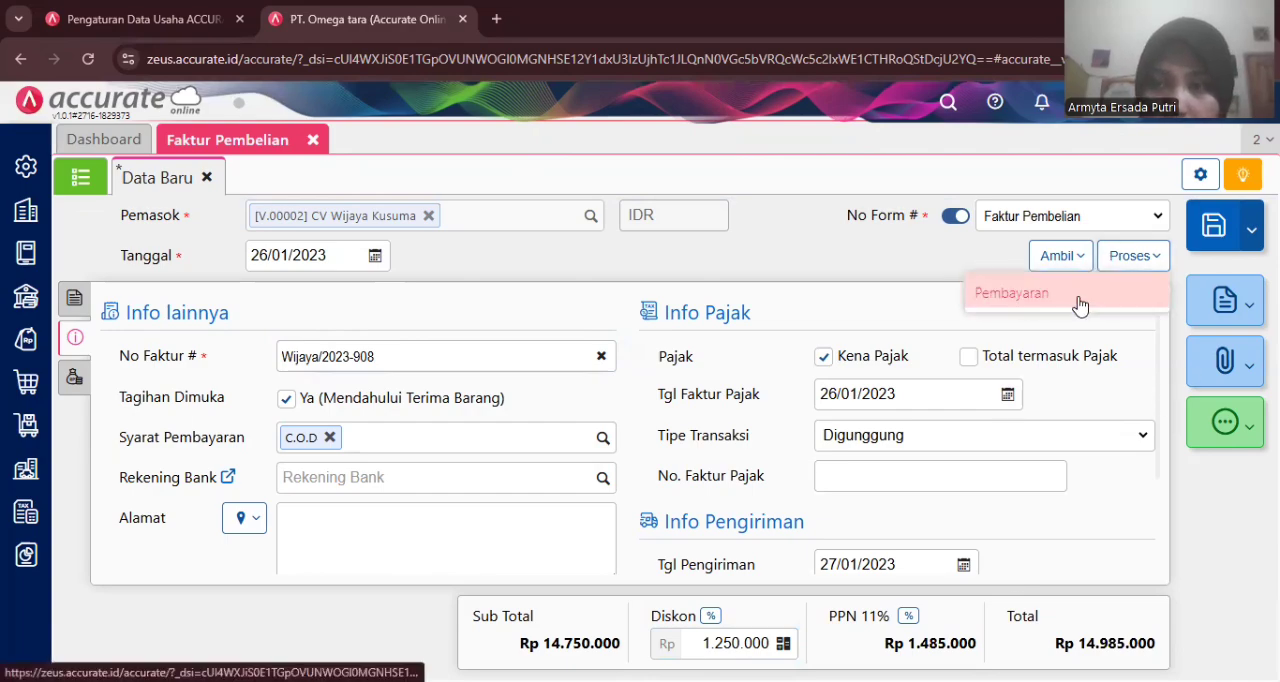
{"action": "left_click", "coordinate": [1078, 304]}
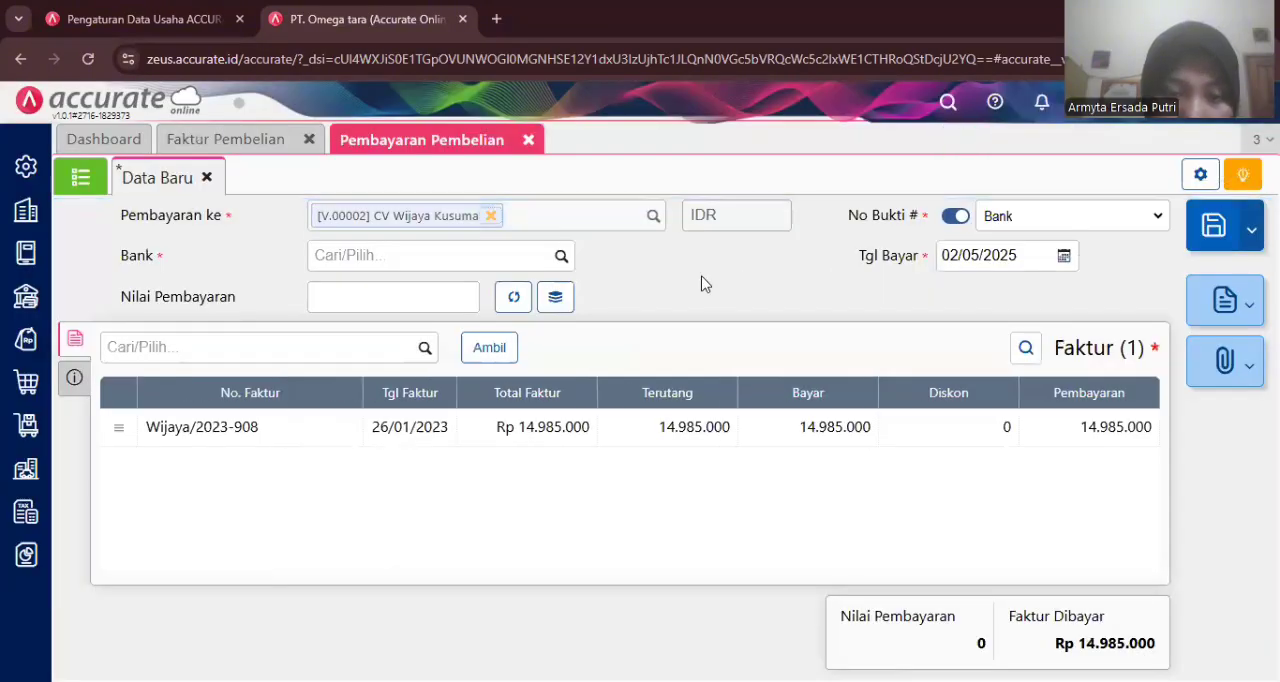
{"action": "left_click", "coordinate": [559, 257]}
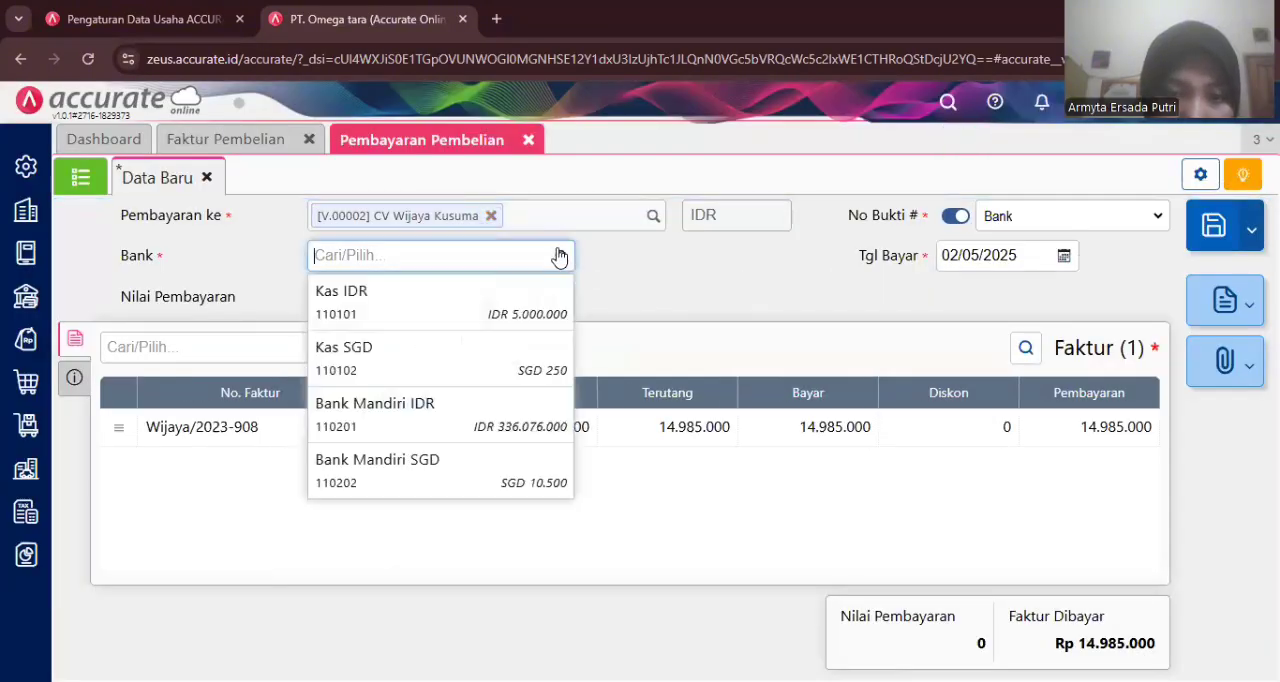
{"action": "left_click", "coordinate": [448, 400]}
- Set the payment date to 26/01/2023 and calculate the payment amount from the invoice
{"action": "left_click", "coordinate": [967, 254]}
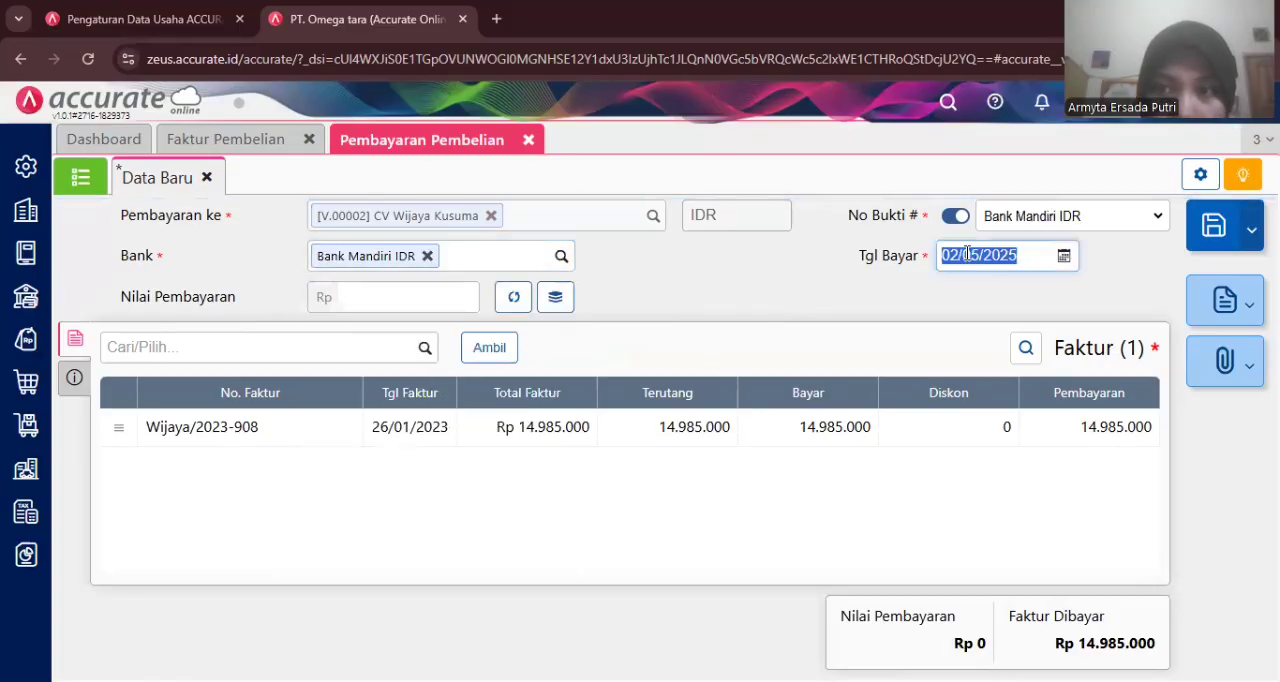
{"action": "type", "text": "26/01/"}
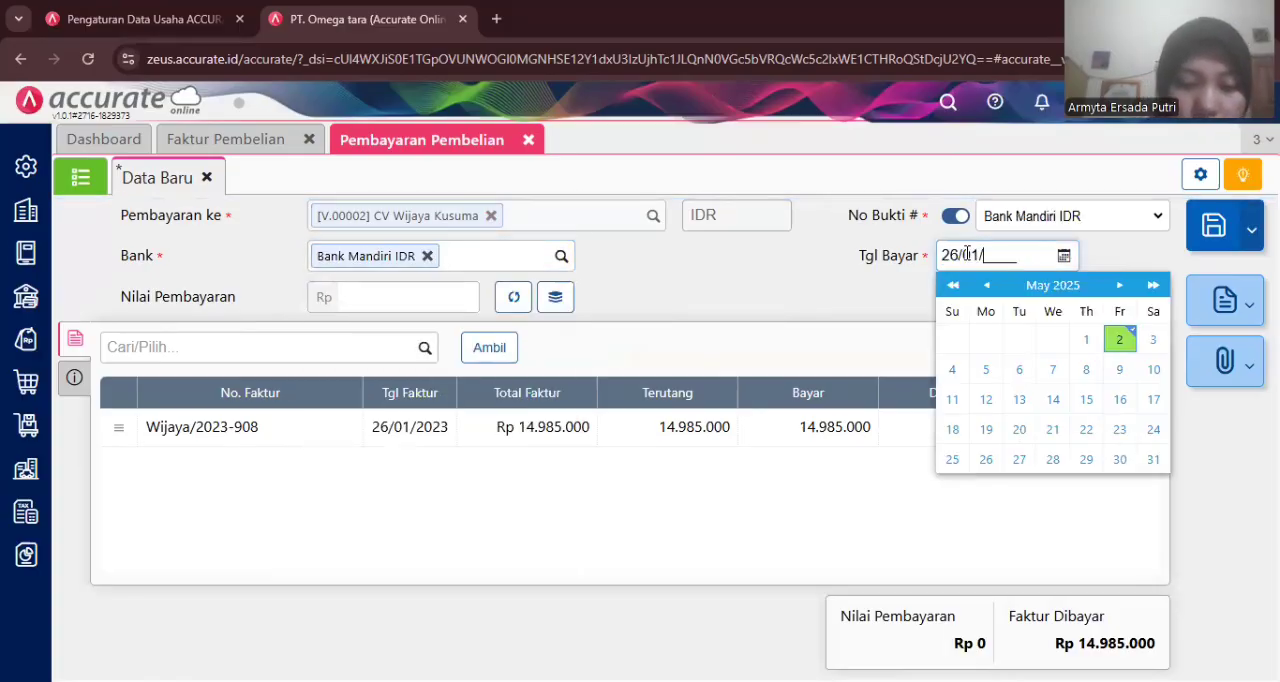
{"action": "type", "text": "2023"}
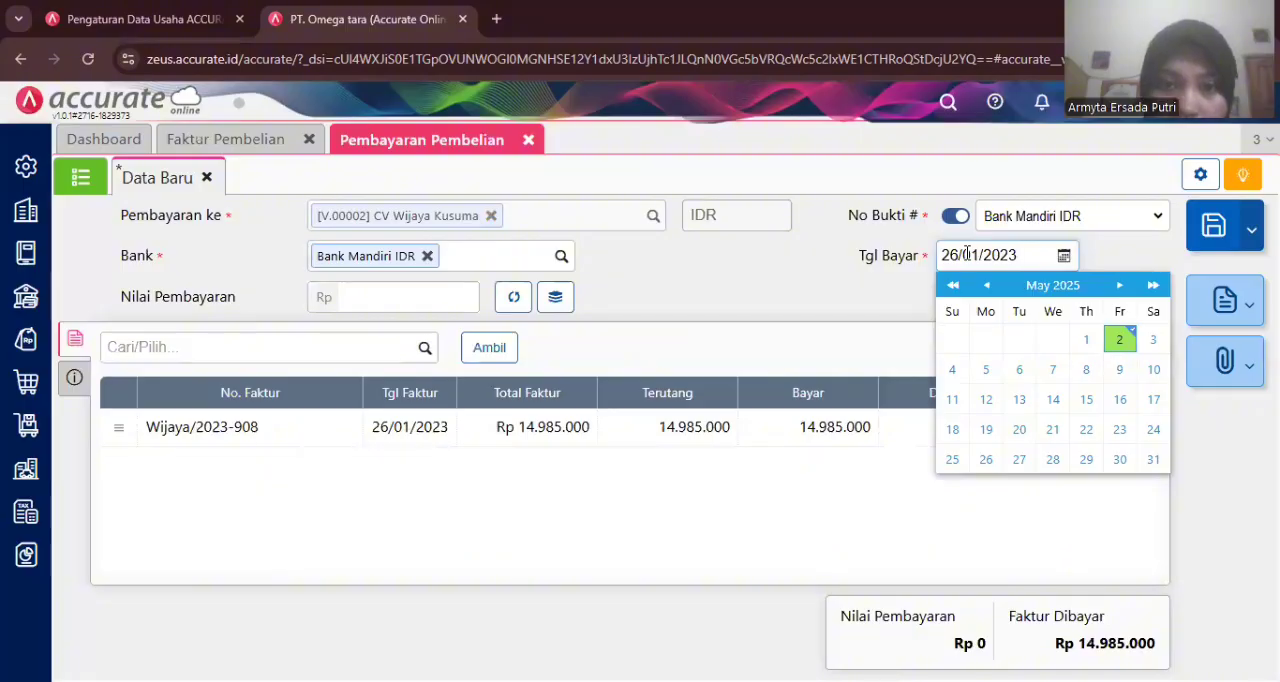
{"action": "left_click", "coordinate": [700, 282]}
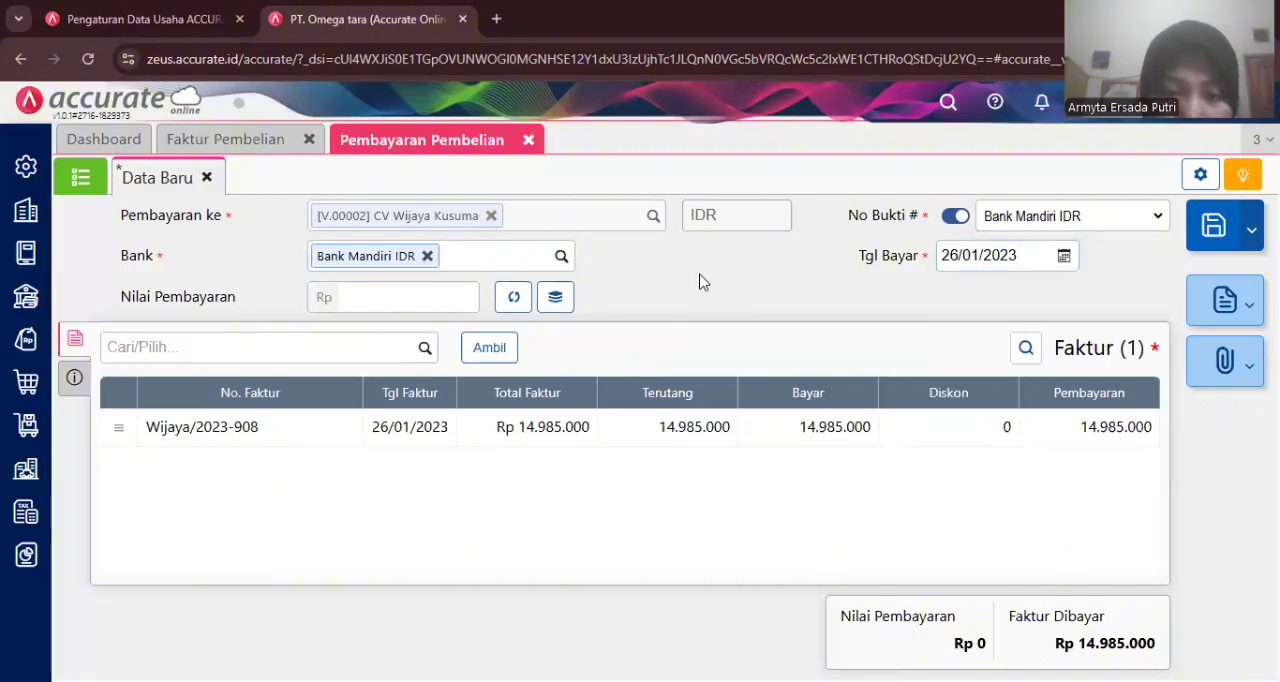
{"action": "left_click", "coordinate": [508, 306]}
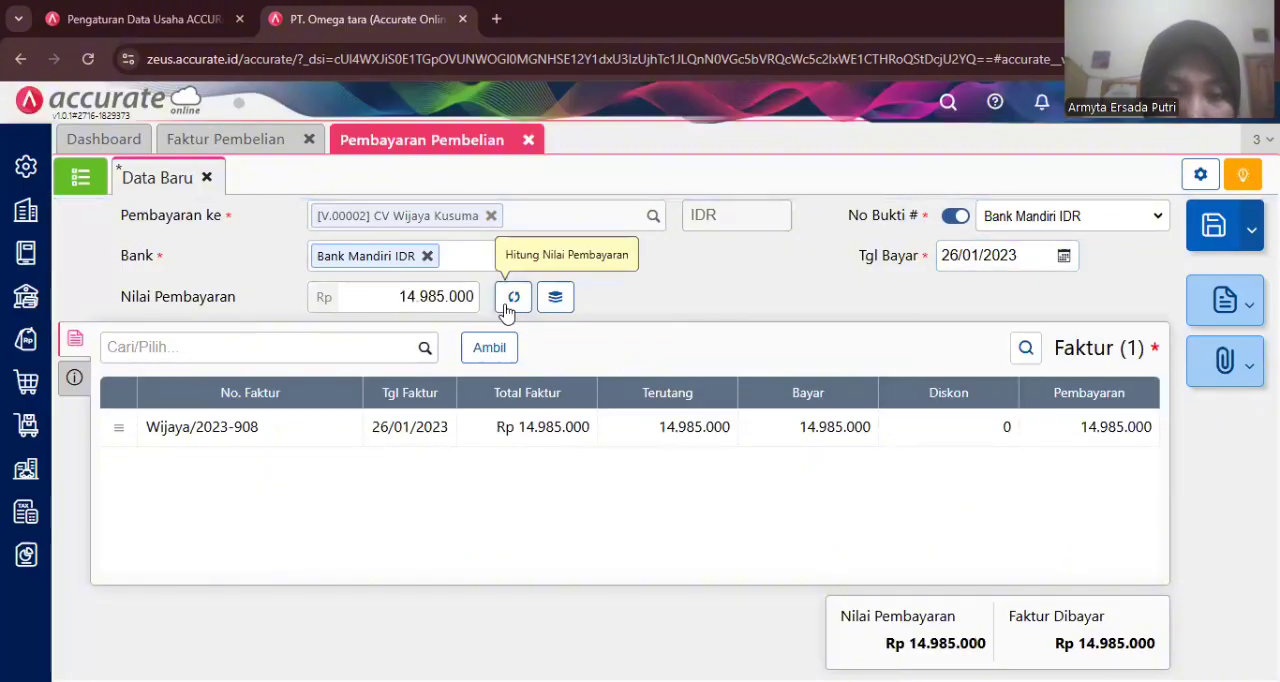
- Set the payment method to Cek/Giro in the payment's other info
{"action": "left_click", "coordinate": [75, 380]}
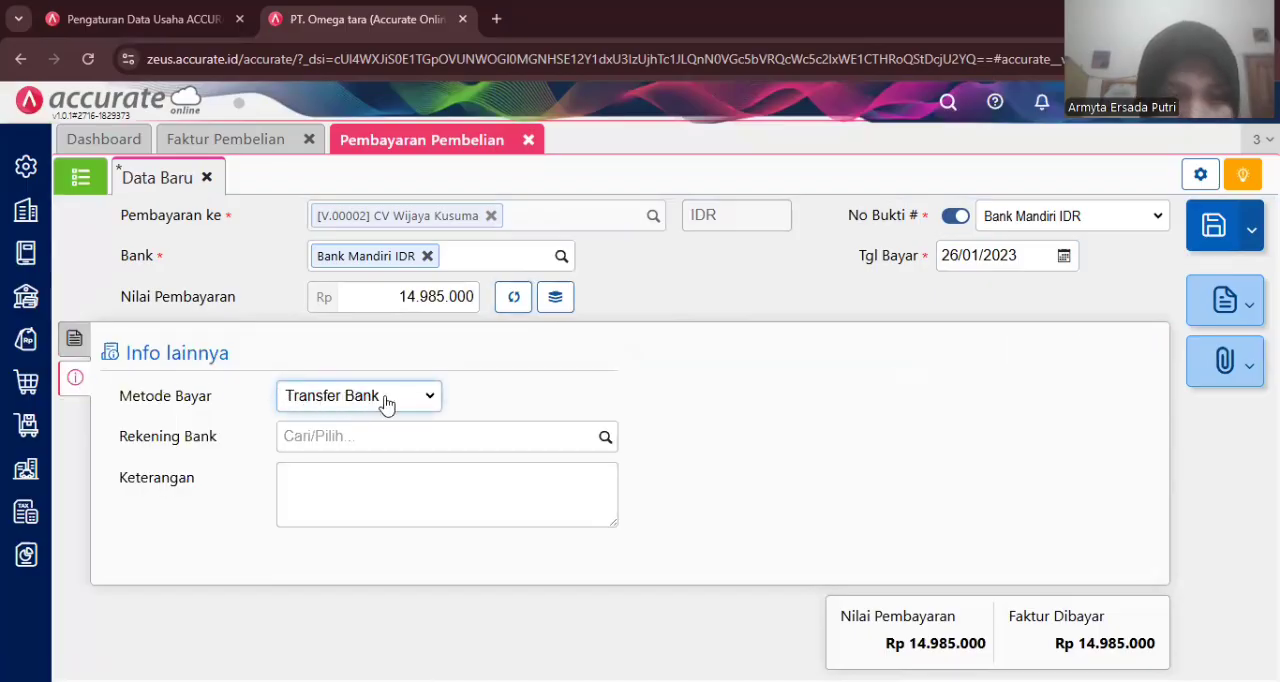
{"action": "left_click", "coordinate": [432, 396]}
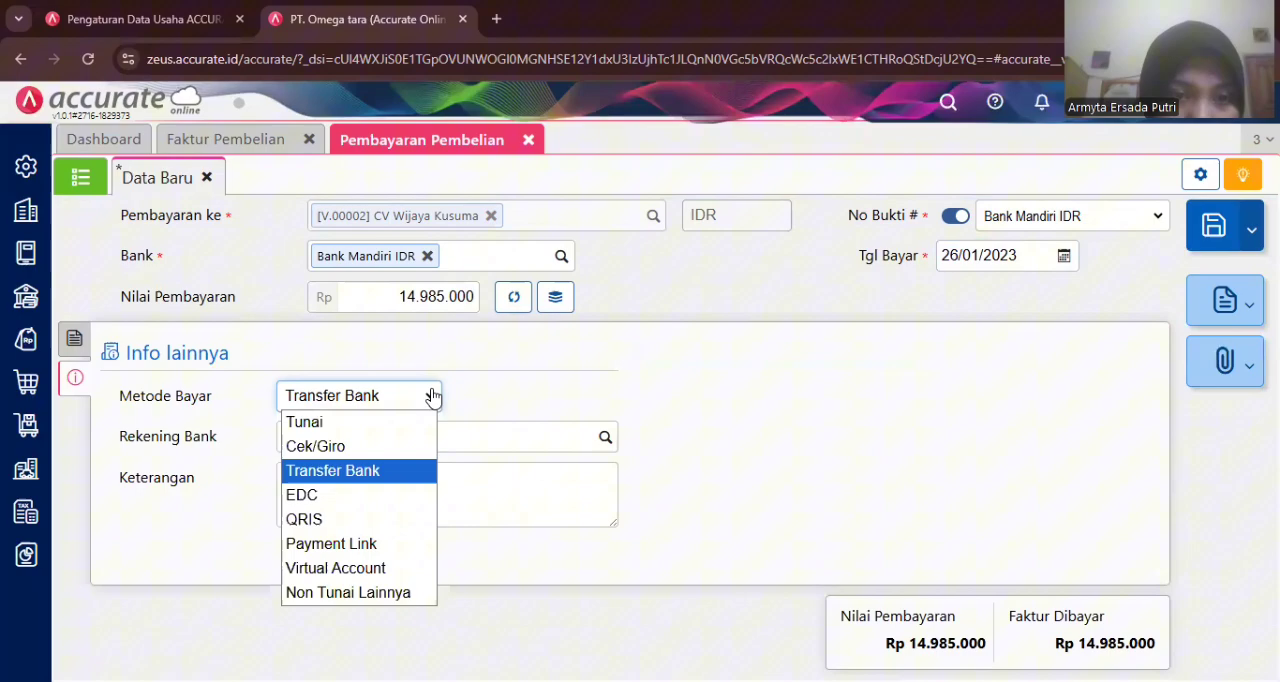
{"action": "left_click", "coordinate": [365, 447]}
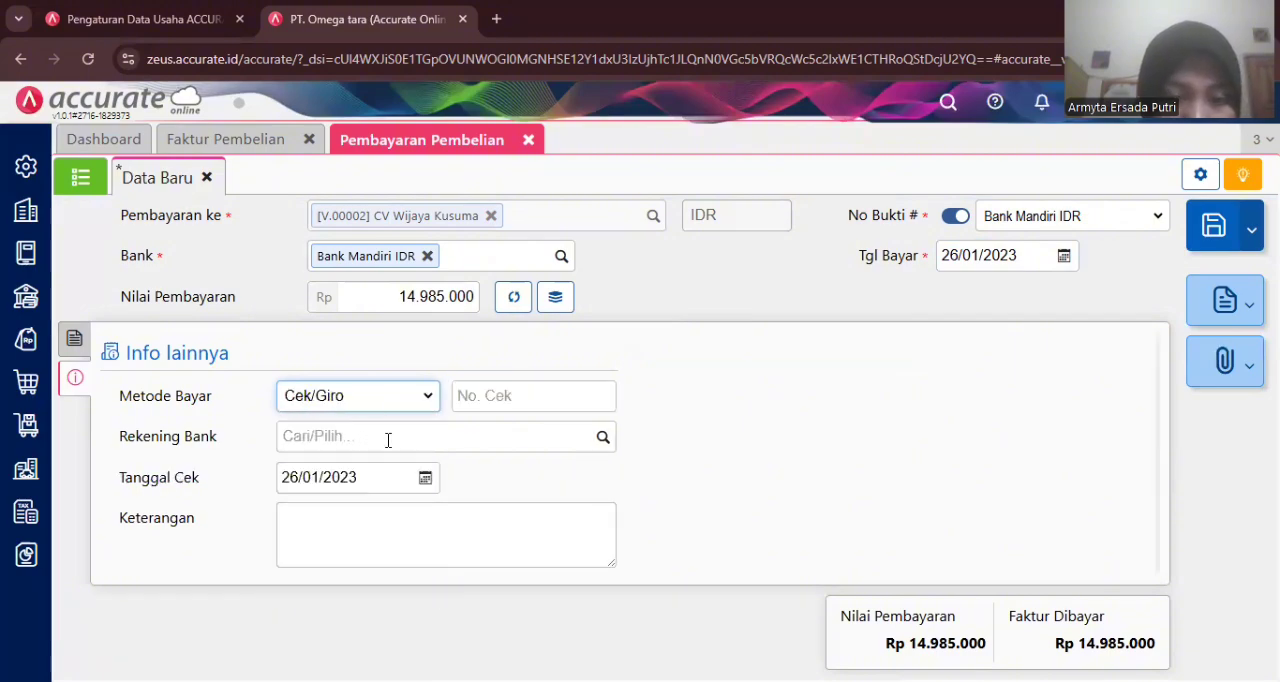
- Set the cheque date to 06/02/2023 and the cheque number to GR7878
{"action": "left_click", "coordinate": [372, 476]}
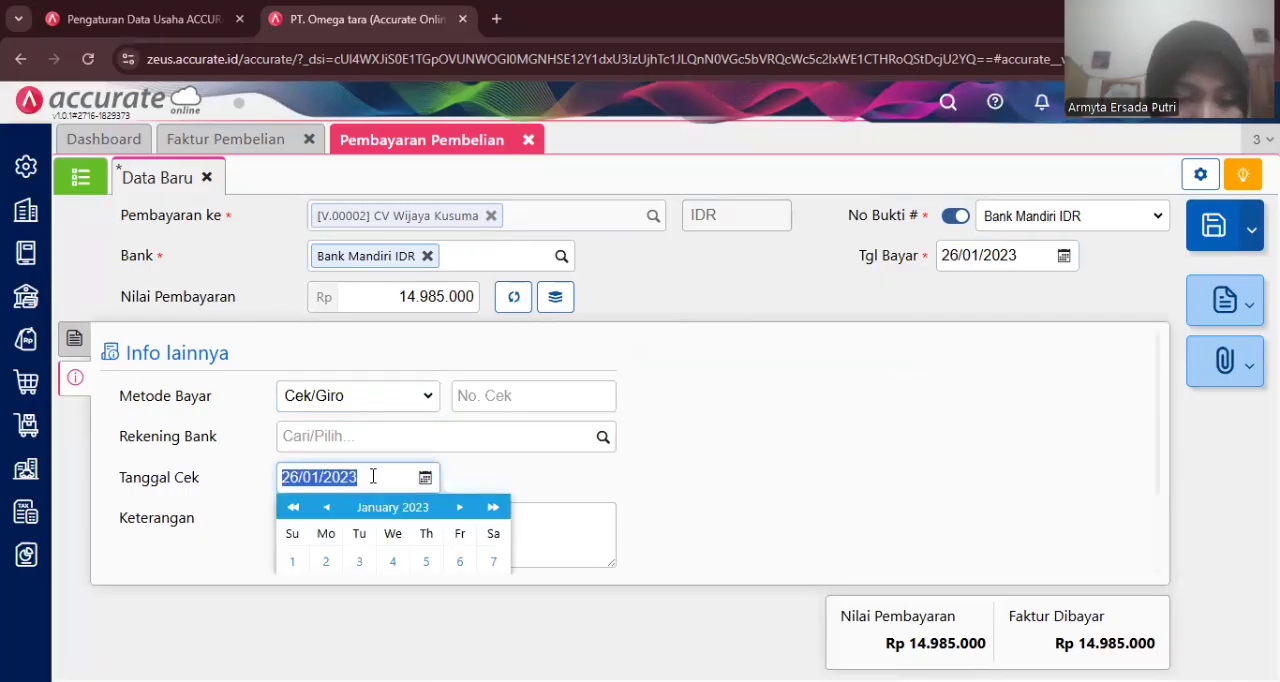
{"action": "type", "text": "06/"}
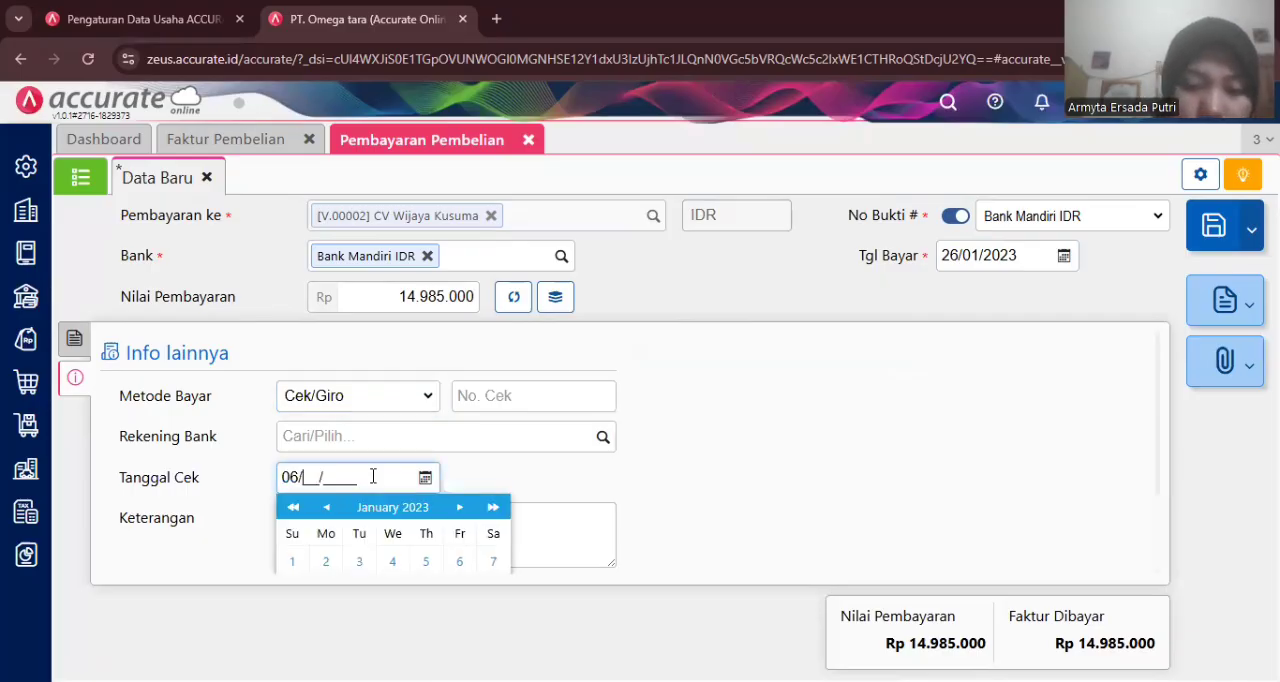
{"action": "type", "text": "02/20"}
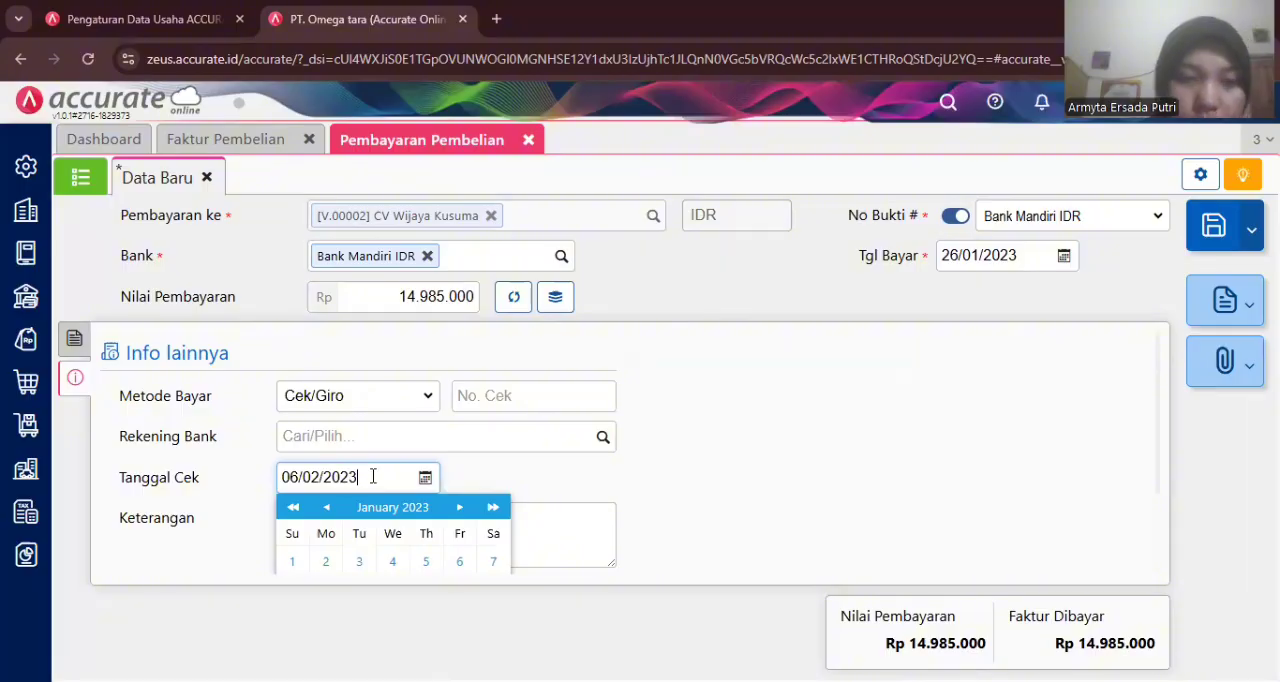
{"action": "type", "text": "23"}
{"action": "left_click", "coordinate": [705, 485]}
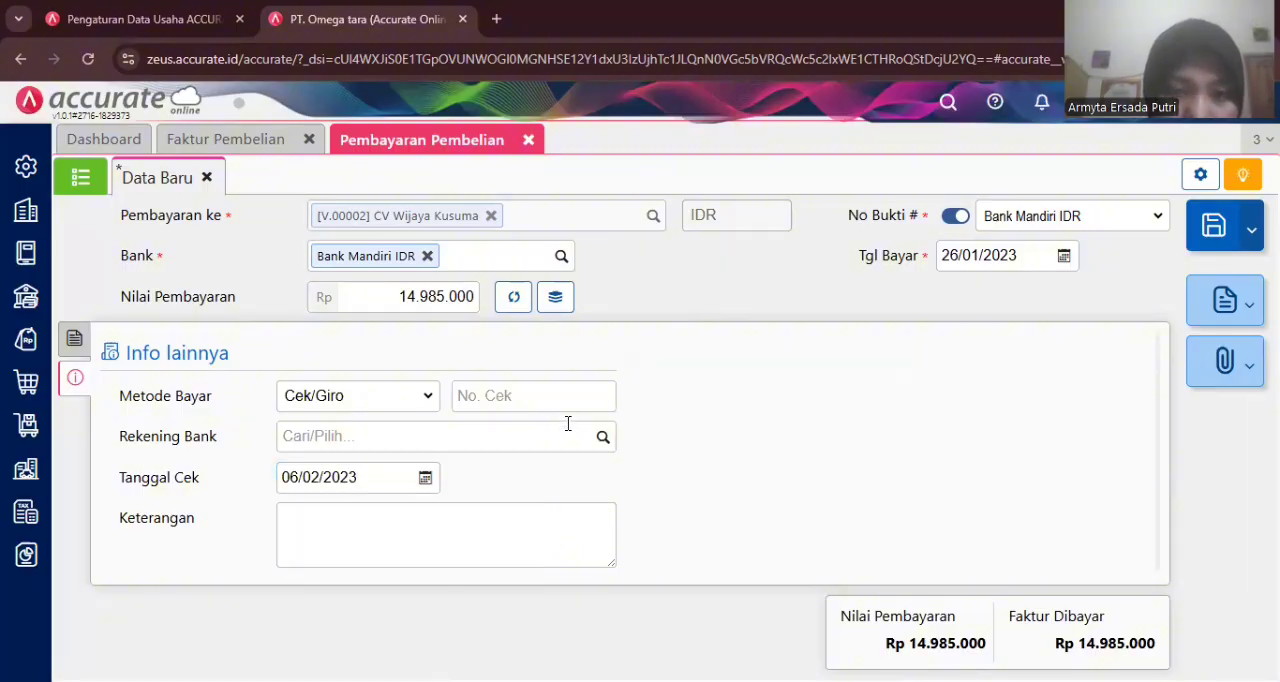
{"action": "left_click", "coordinate": [547, 402]}
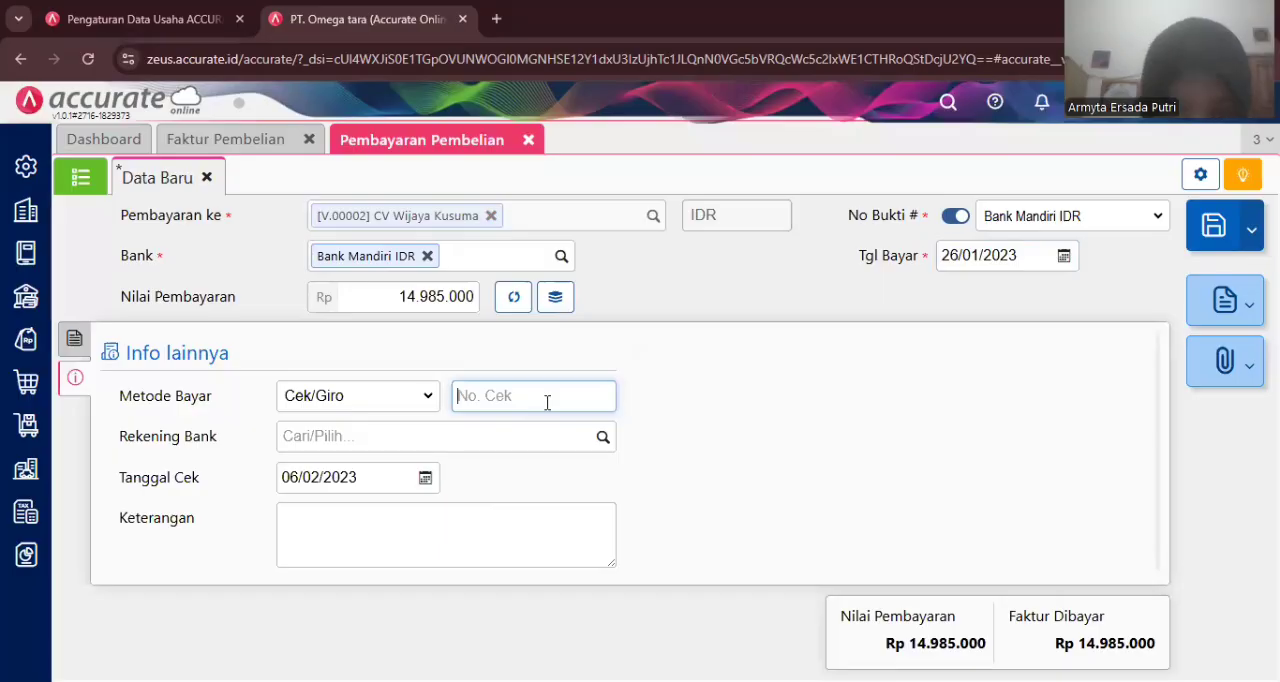
{"action": "type", "text": "GR7878"}
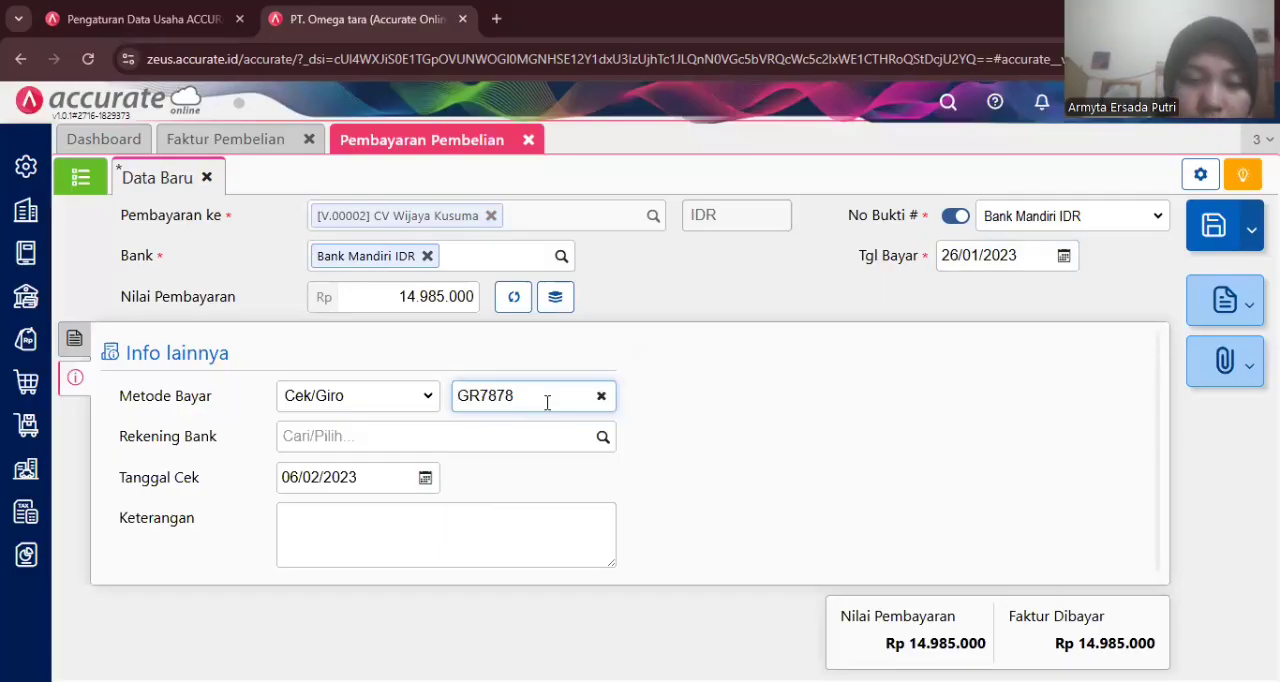
{"action": "left_click", "coordinate": [729, 430]}
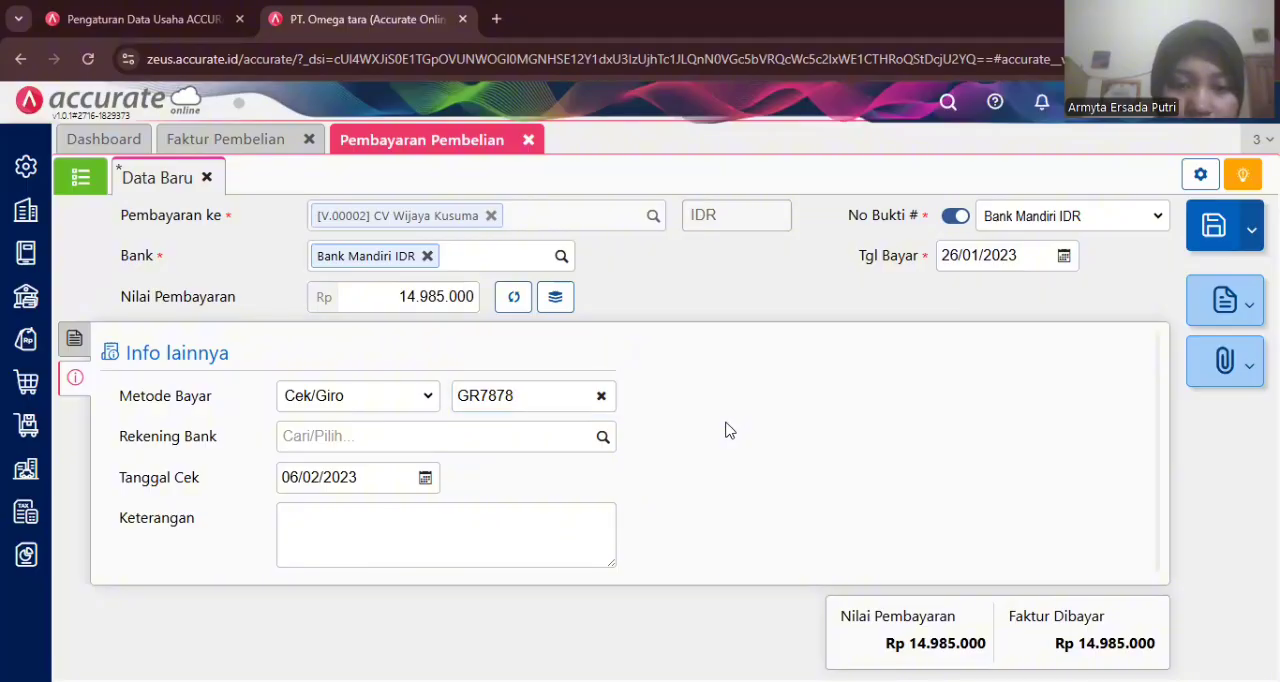
- Save the purchase payment
{"action": "left_click", "coordinate": [76, 339]}
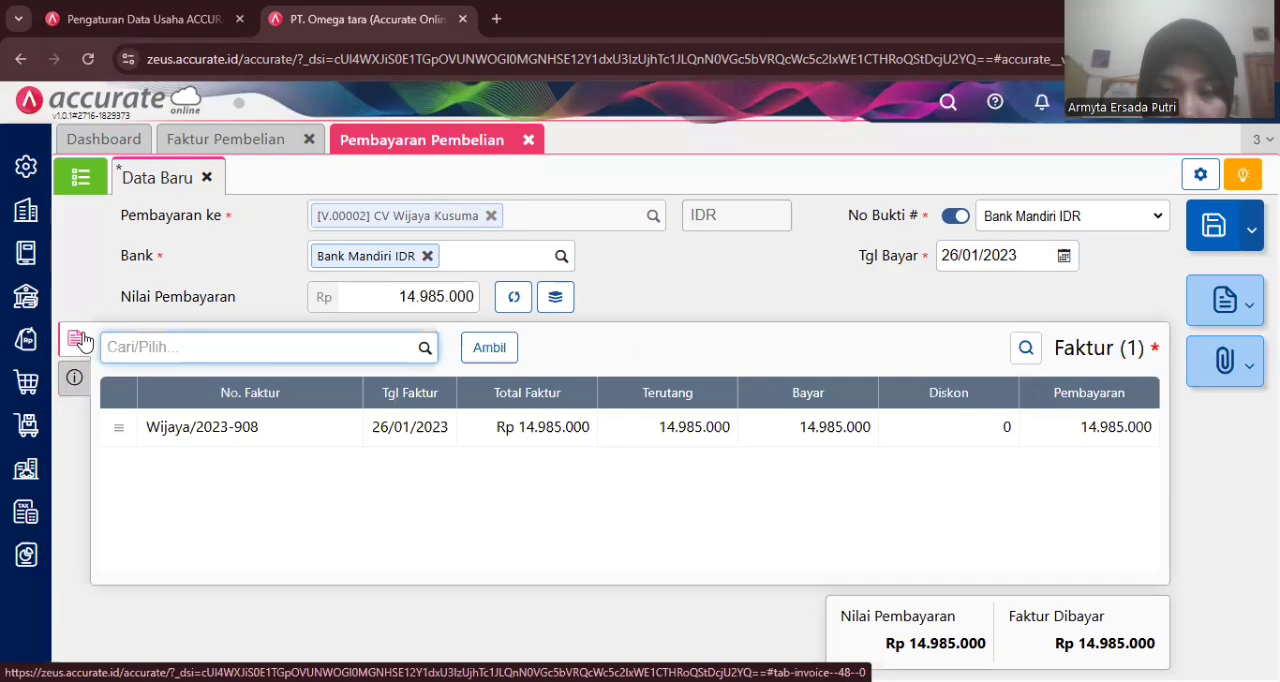
{"action": "left_click", "coordinate": [1213, 240]}
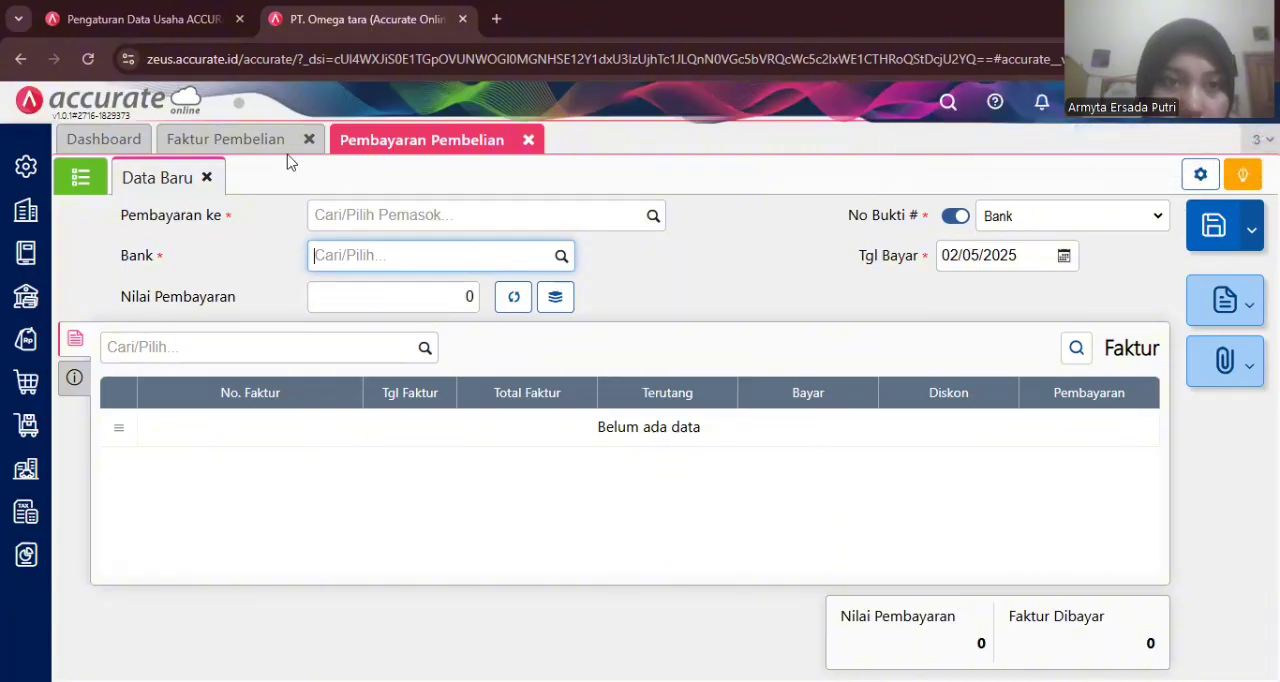
- Close the purchase payment and purchase invoice tabs
{"action": "left_click", "coordinate": [258, 150]}
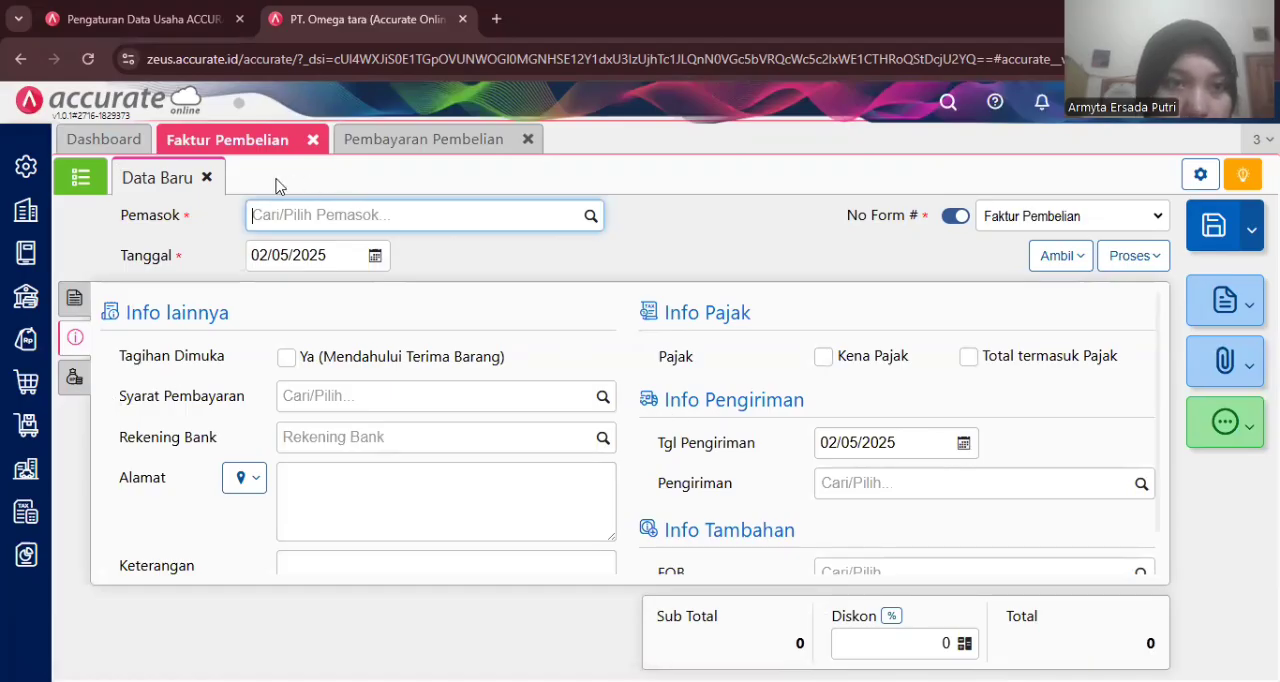
{"action": "left_click", "coordinate": [528, 140]}
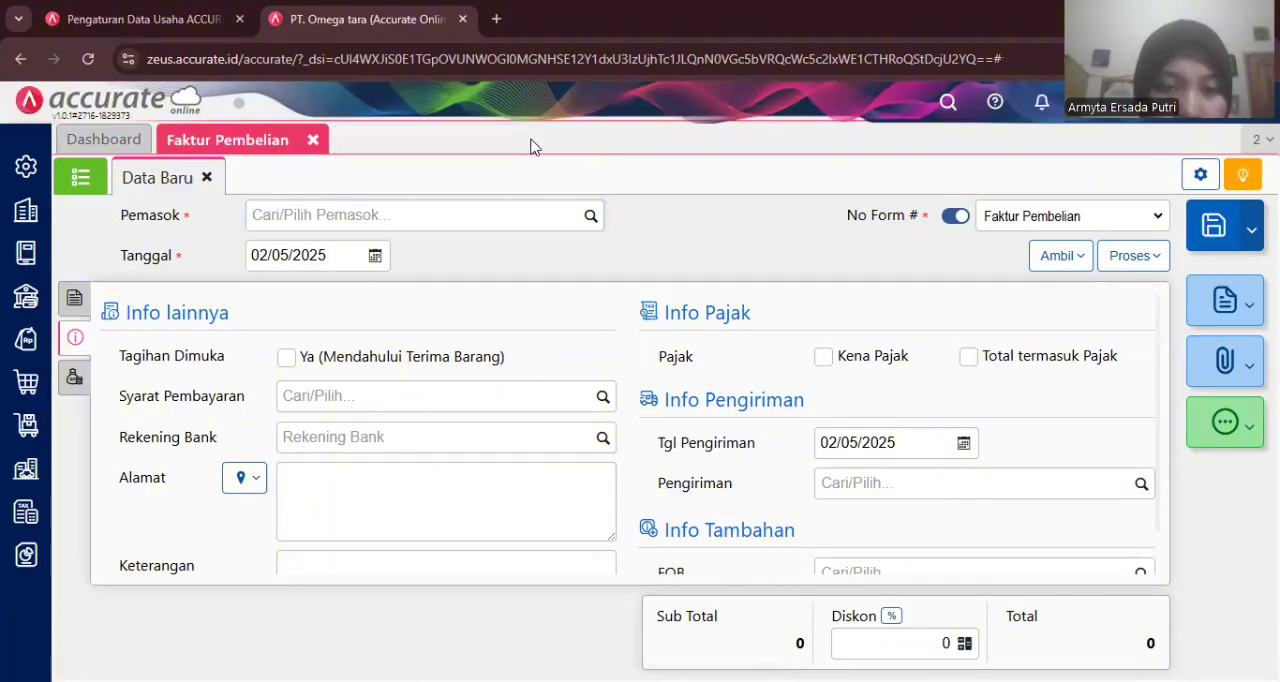
{"action": "left_click", "coordinate": [312, 141]}
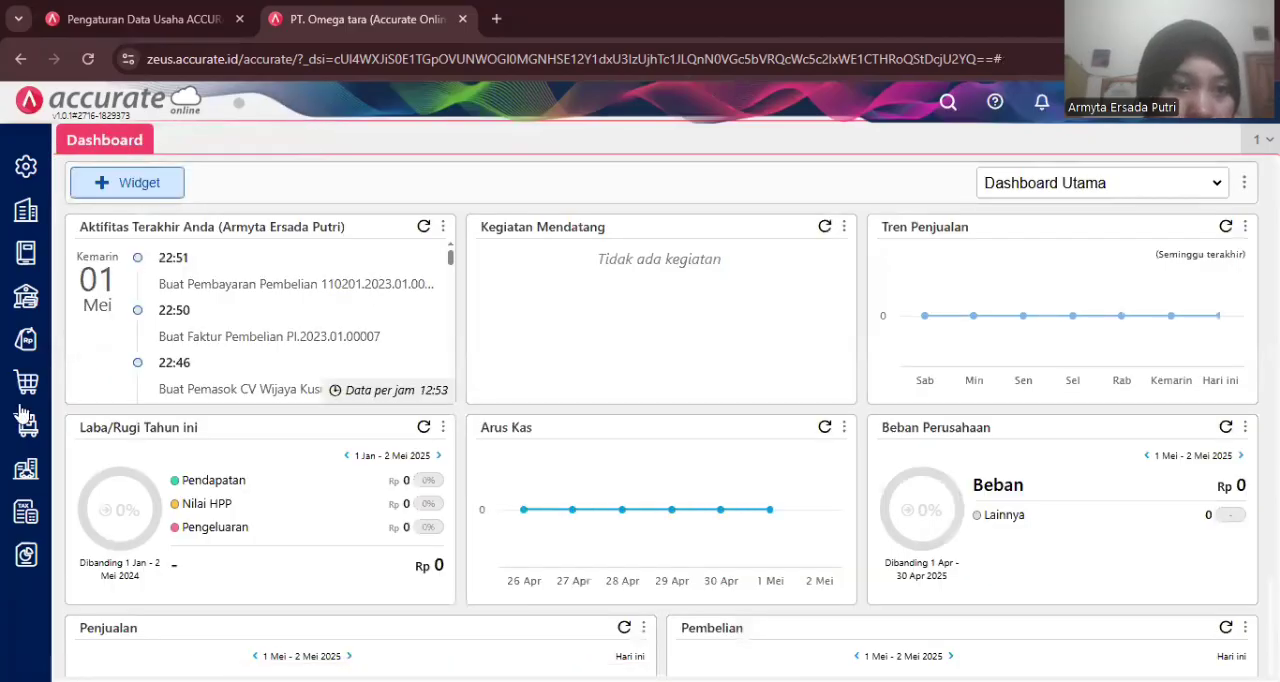
- Open a new purchase invoice form
{"action": "mouse_move", "coordinate": [22, 415]}
{"action": "left_click", "coordinate": [497, 392]}
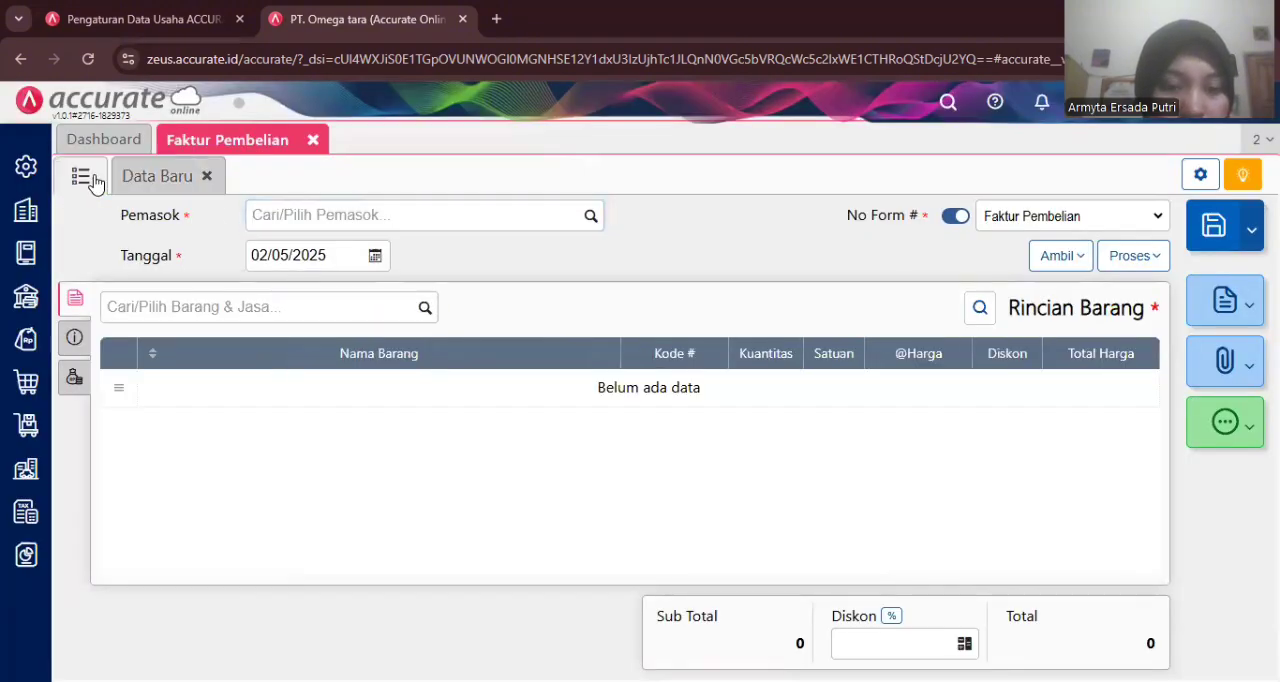
- Open purchase invoice PI.2023.01.00011 from the invoice list, review its payment information, then close the purchase invoice tab
{"action": "left_click", "coordinate": [84, 177]}
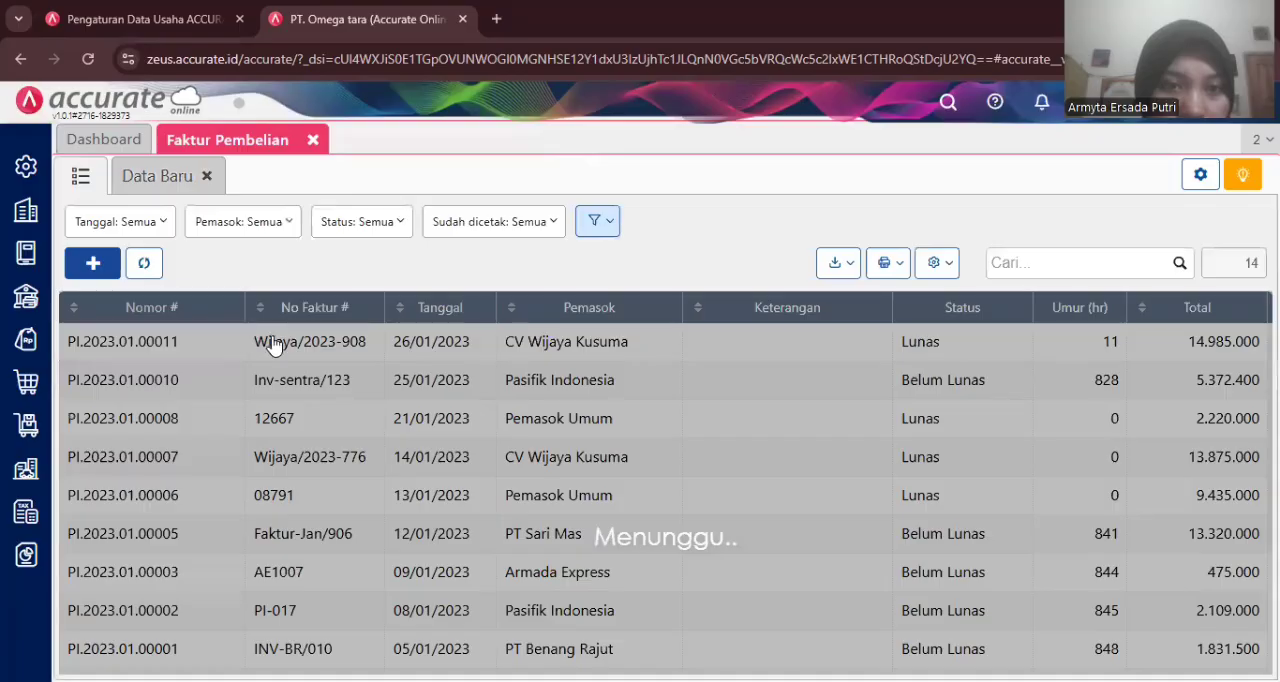
{"action": "left_click", "coordinate": [273, 343]}
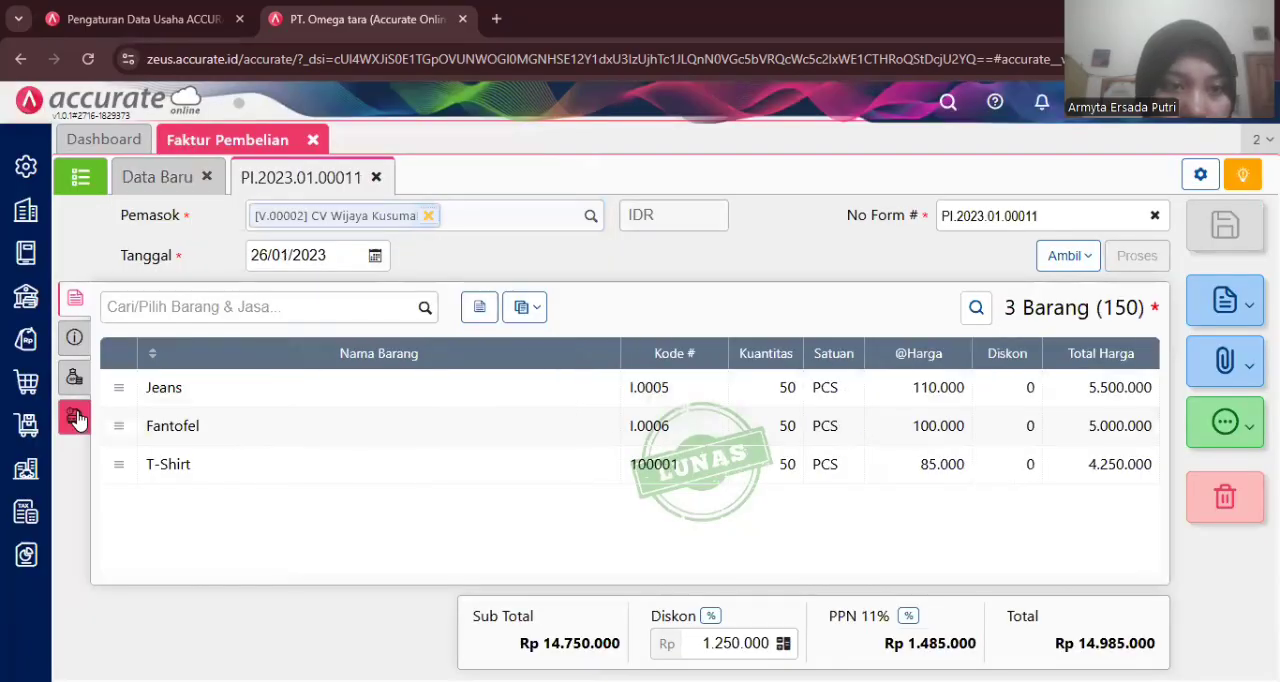
{"action": "left_click", "coordinate": [77, 420]}
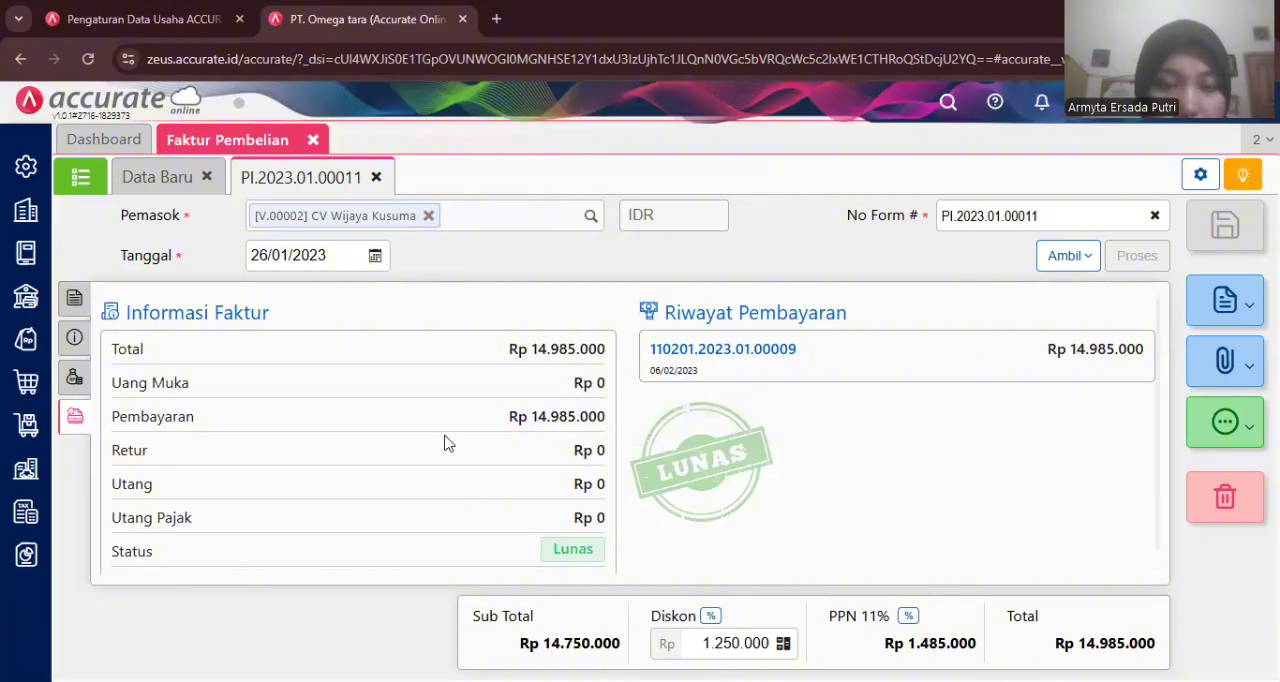
{"action": "left_click", "coordinate": [314, 142]}
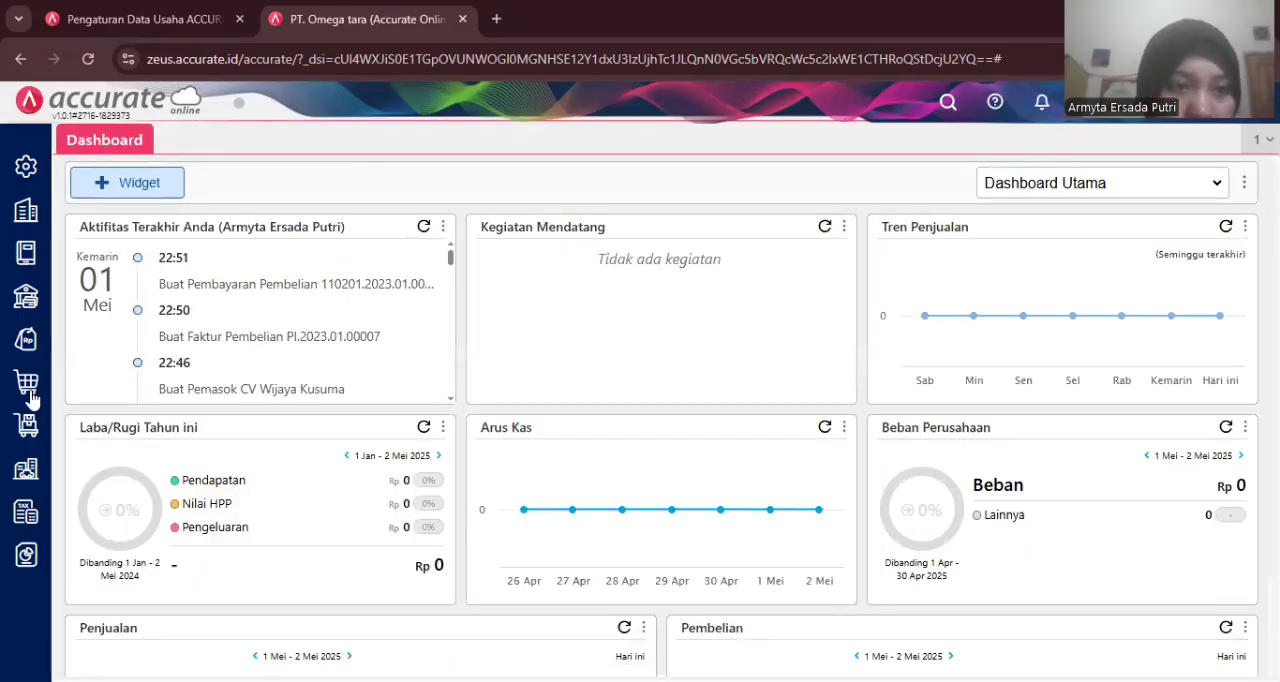
- Open a new goods receipt and select CV Wijaya Kusuma as the supplier
{"action": "mouse_move", "coordinate": [45, 400]}
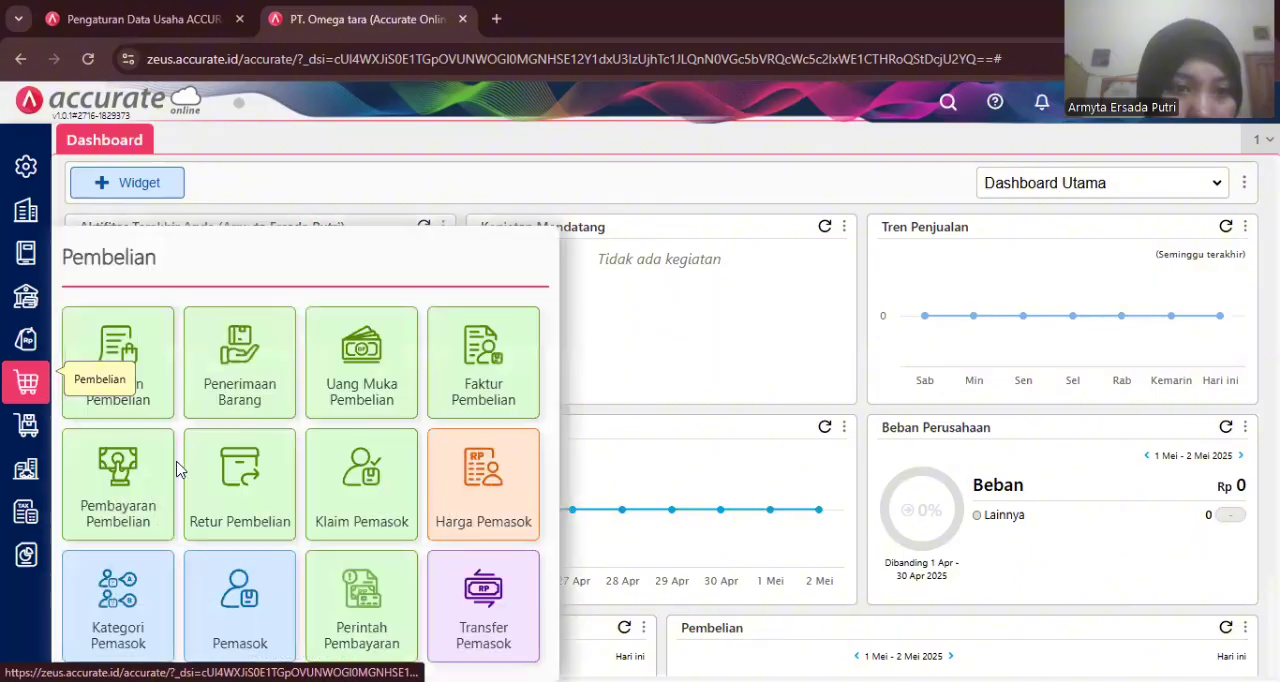
{"action": "left_click", "coordinate": [221, 393]}
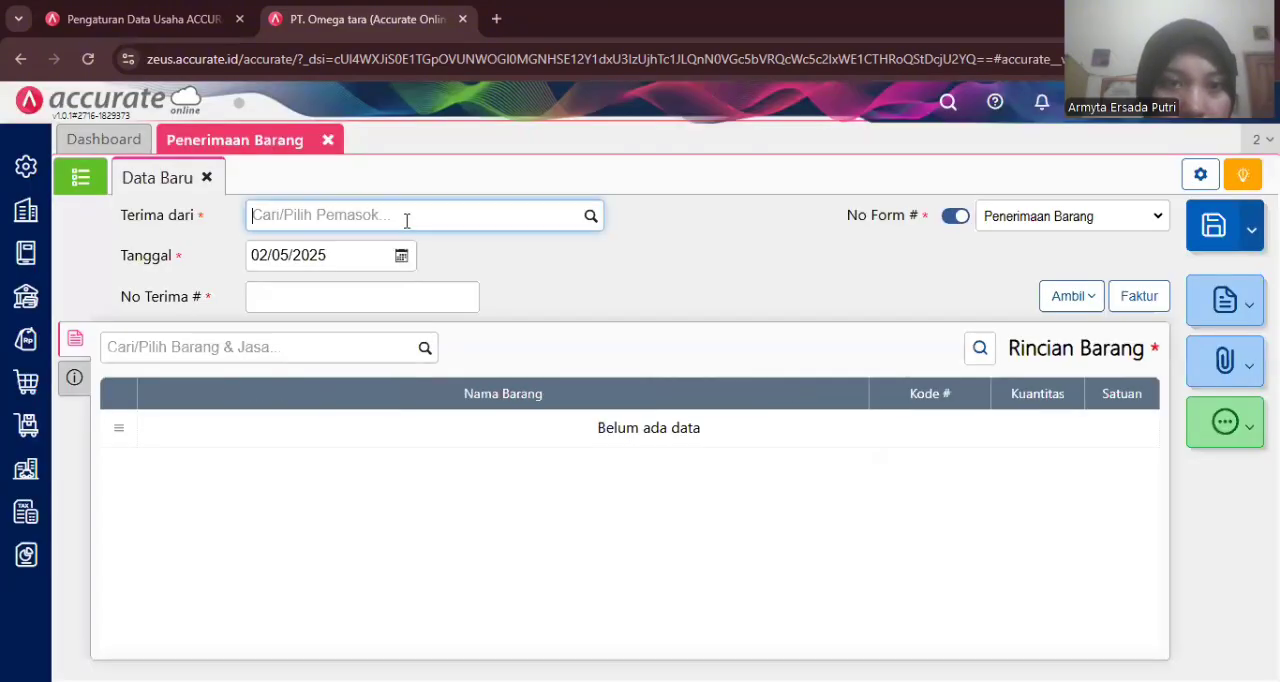
{"action": "type", "text": "wi"}
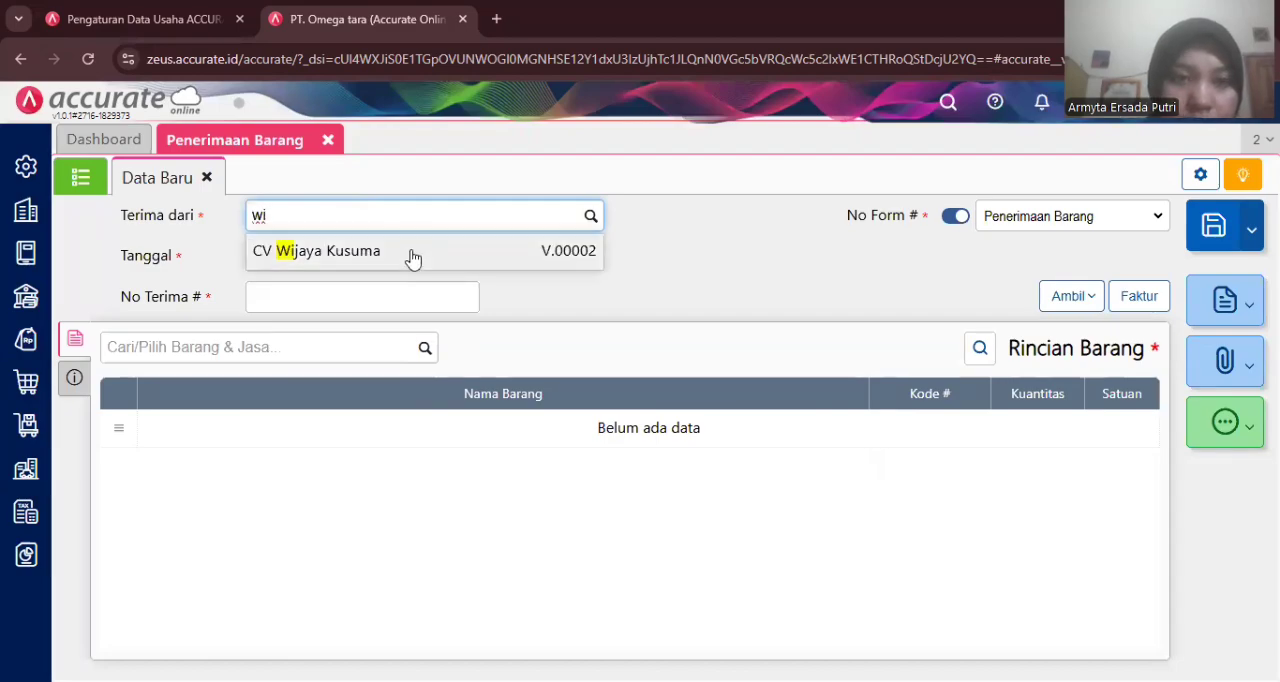
{"action": "left_click", "coordinate": [414, 255]}
- Set the goods receipt date to 27/01/2023 and the receipt number to 7780
{"action": "left_click", "coordinate": [354, 251]}
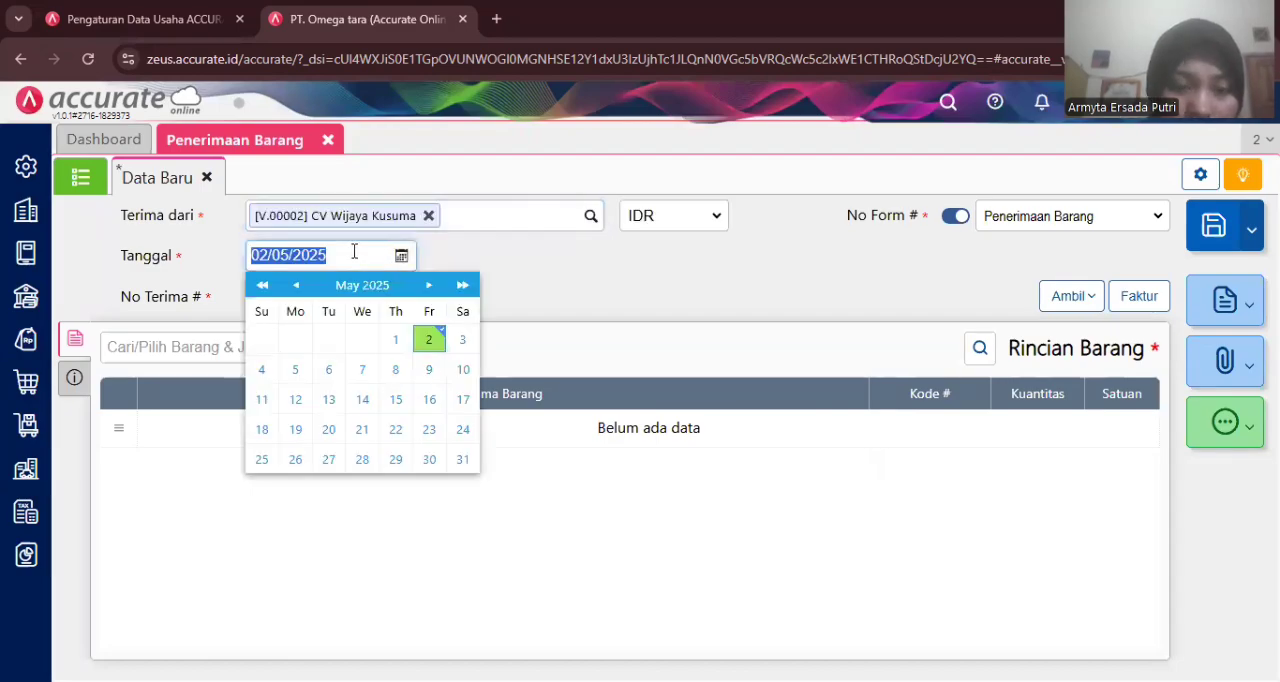
{"action": "type", "text": "2"}
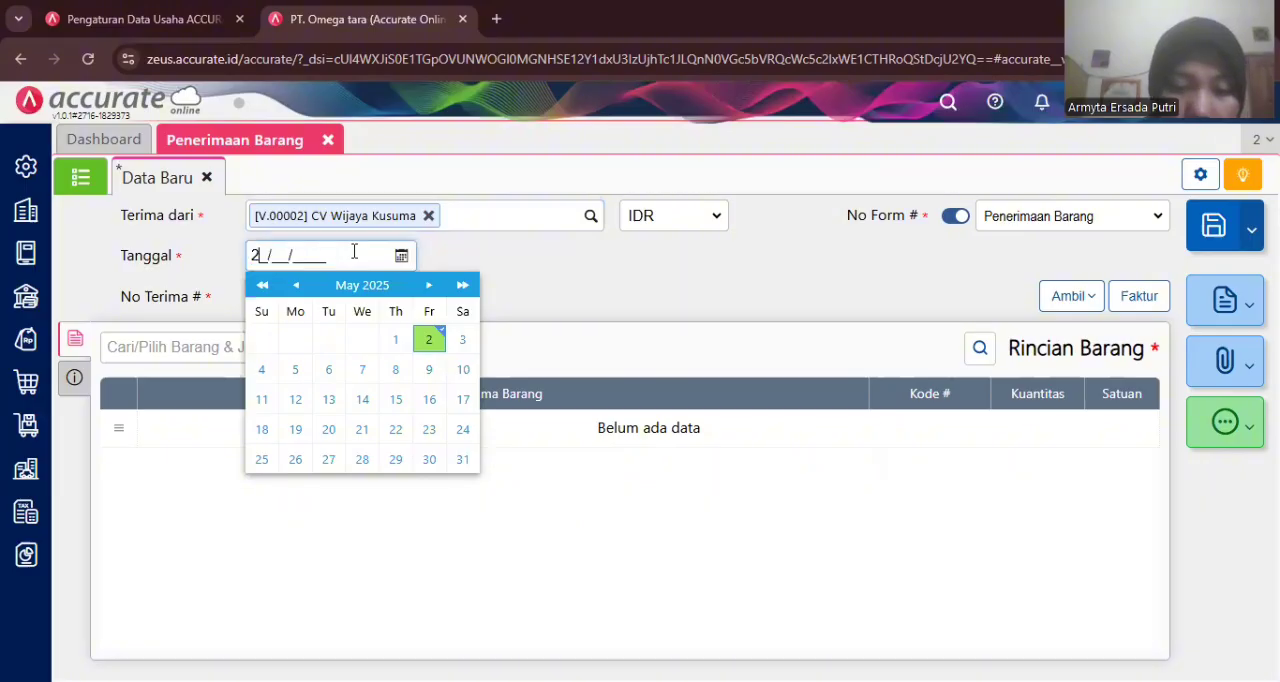
{"action": "type", "text": "7/01/2023"}
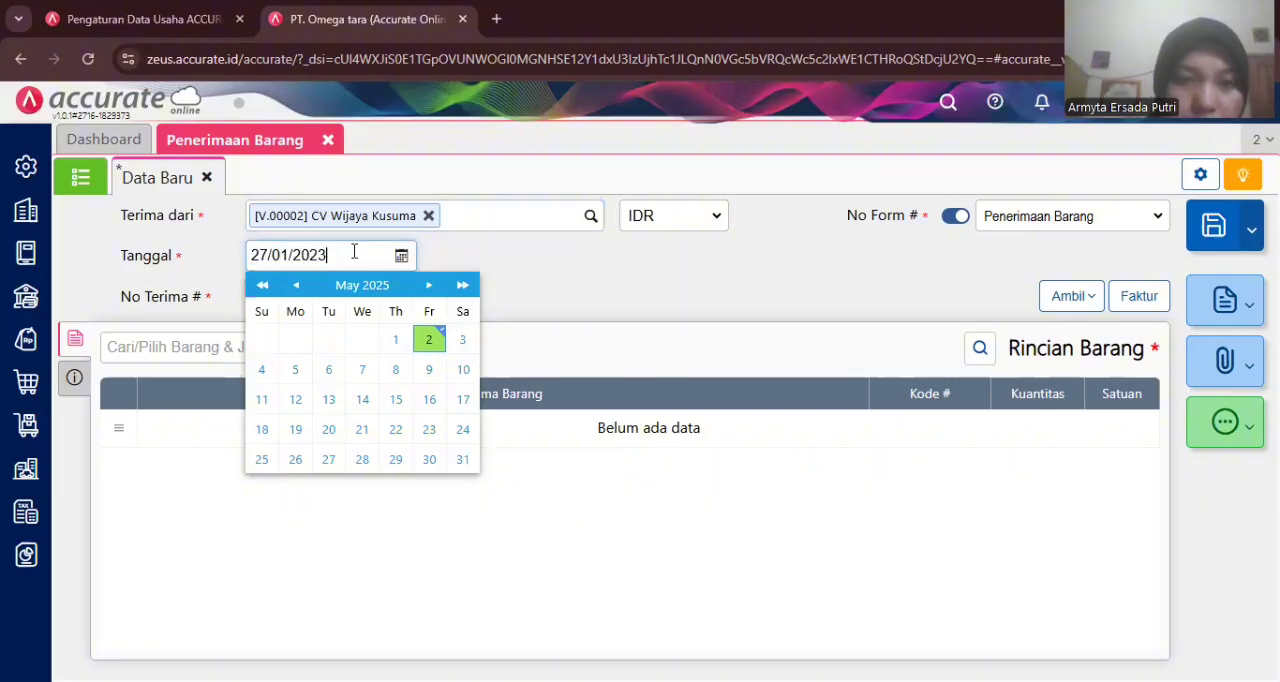
{"action": "left_click", "coordinate": [506, 254]}
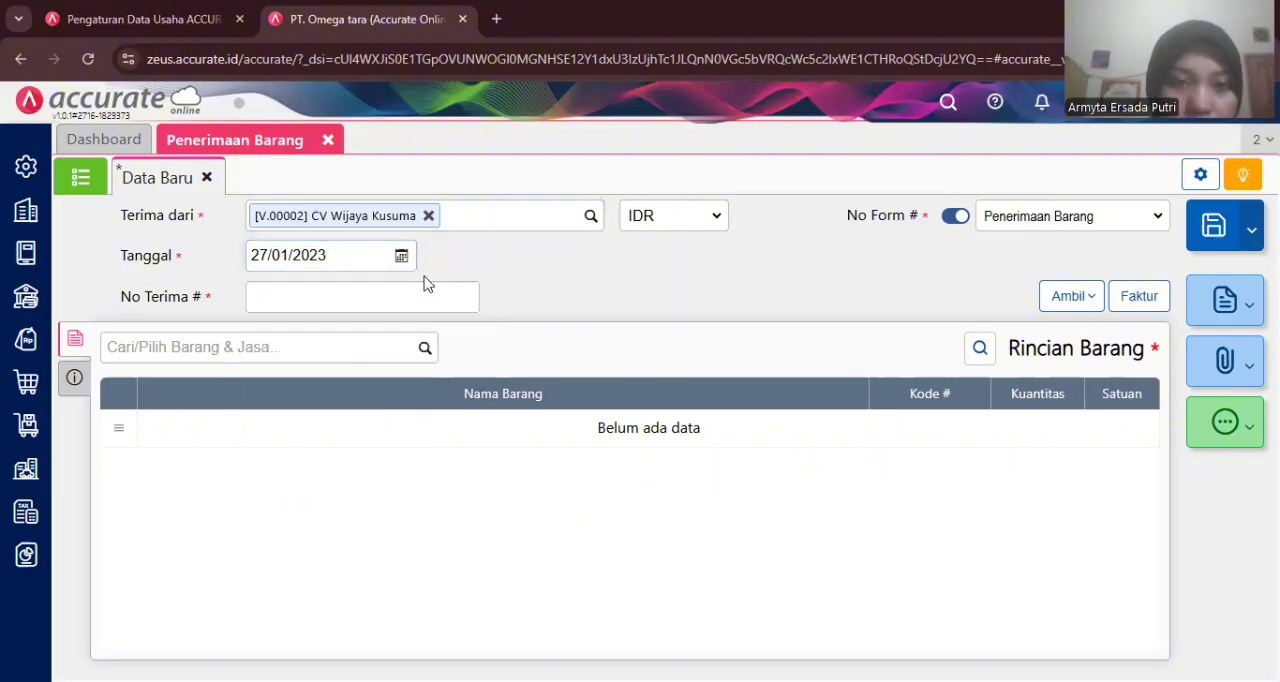
{"action": "left_click", "coordinate": [397, 296]}
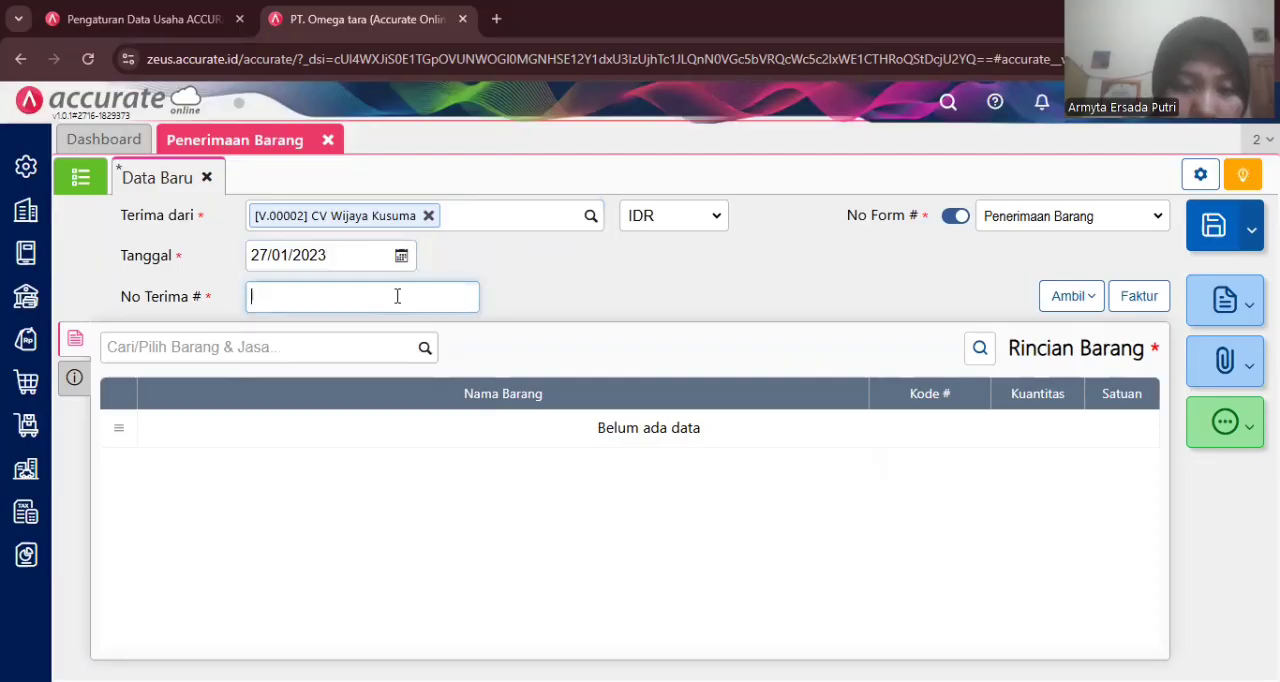
{"action": "type", "text": "7780"}
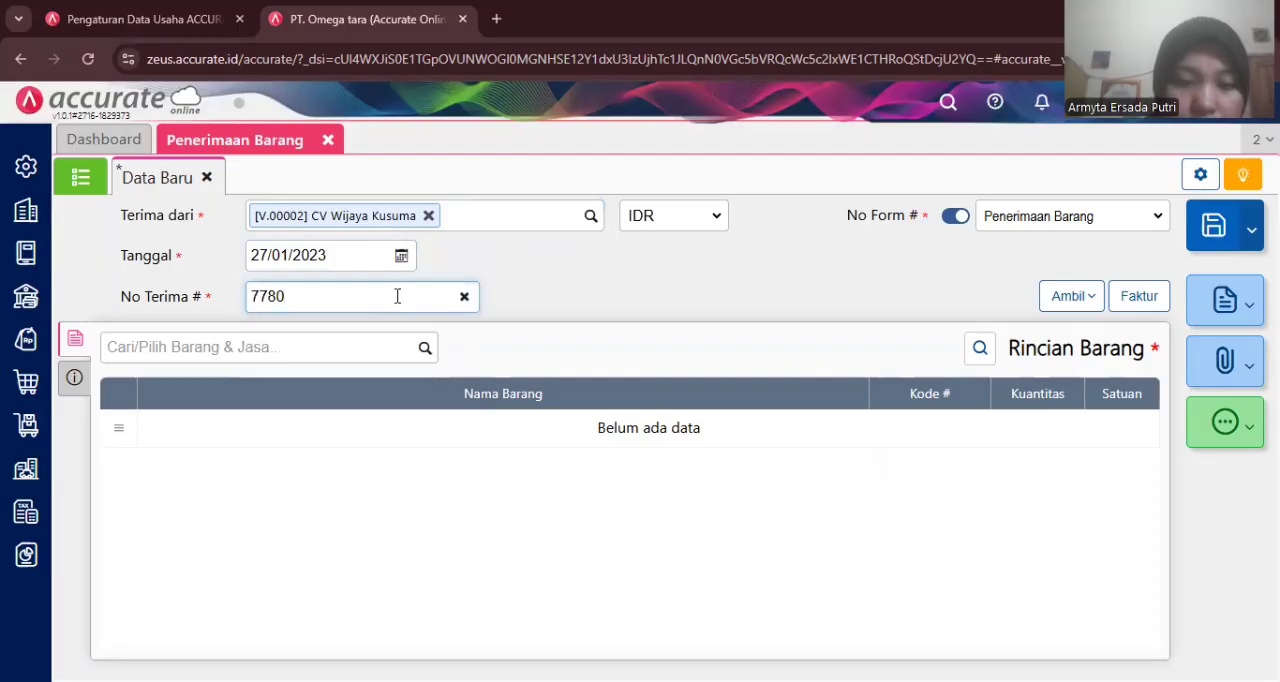
{"action": "left_click", "coordinate": [572, 285]}
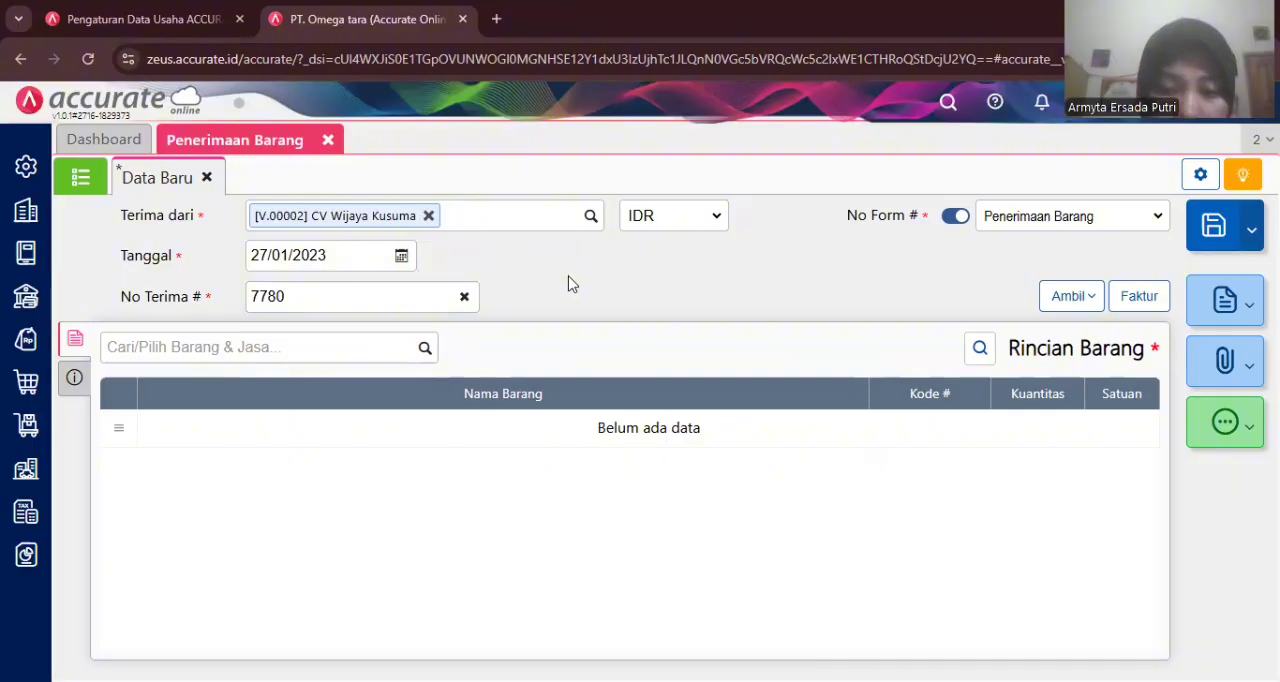
- Copy all items from advance-billed invoice PI.2023.01.00011 into the goods receipt
{"action": "left_click", "coordinate": [1052, 302]}
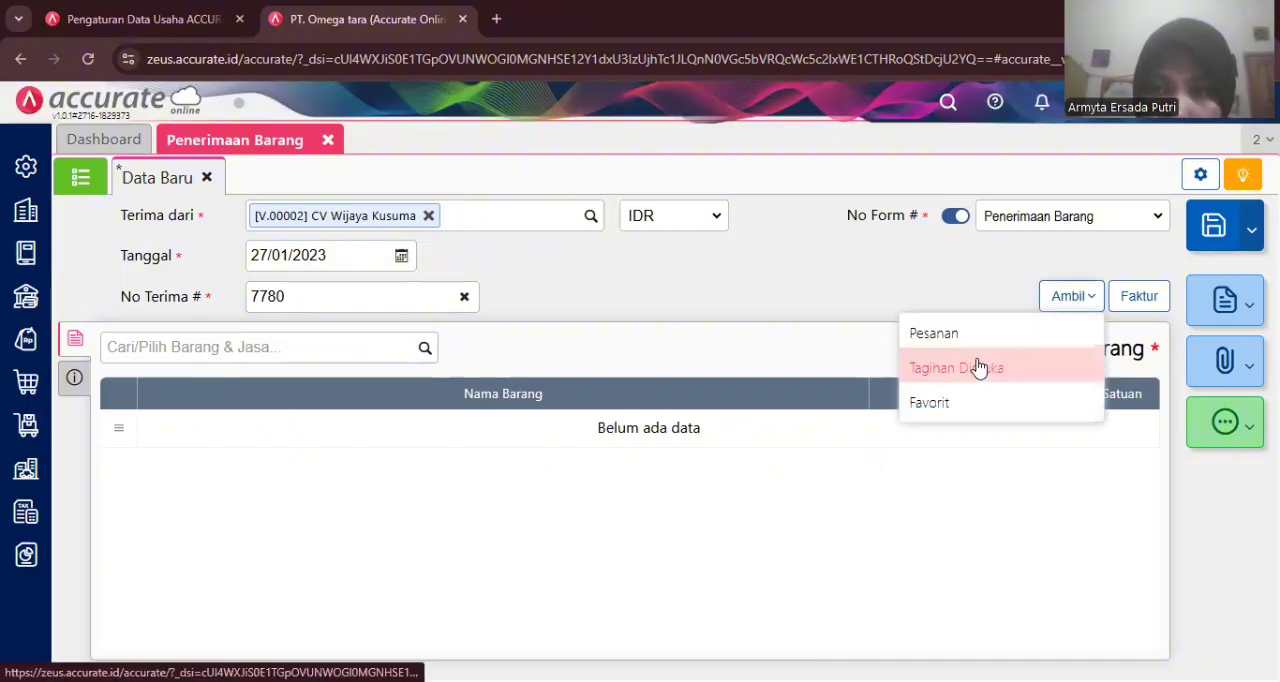
{"action": "left_click", "coordinate": [979, 368]}
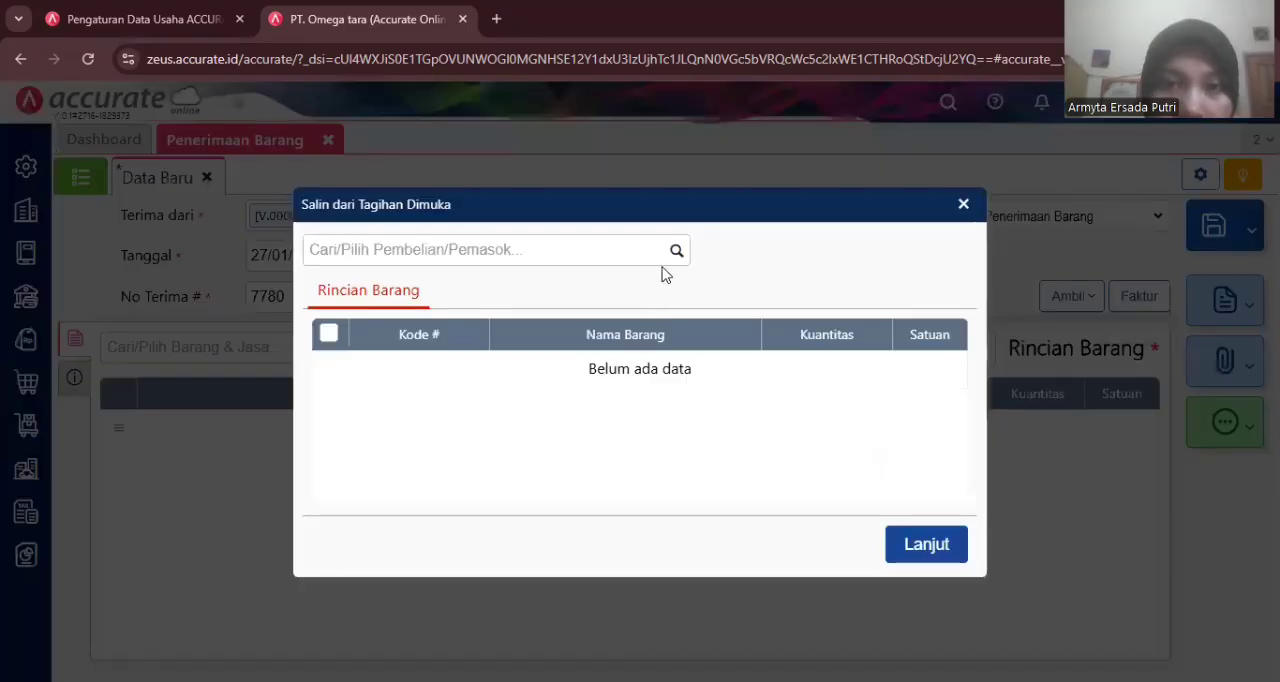
{"action": "left_click", "coordinate": [670, 253]}
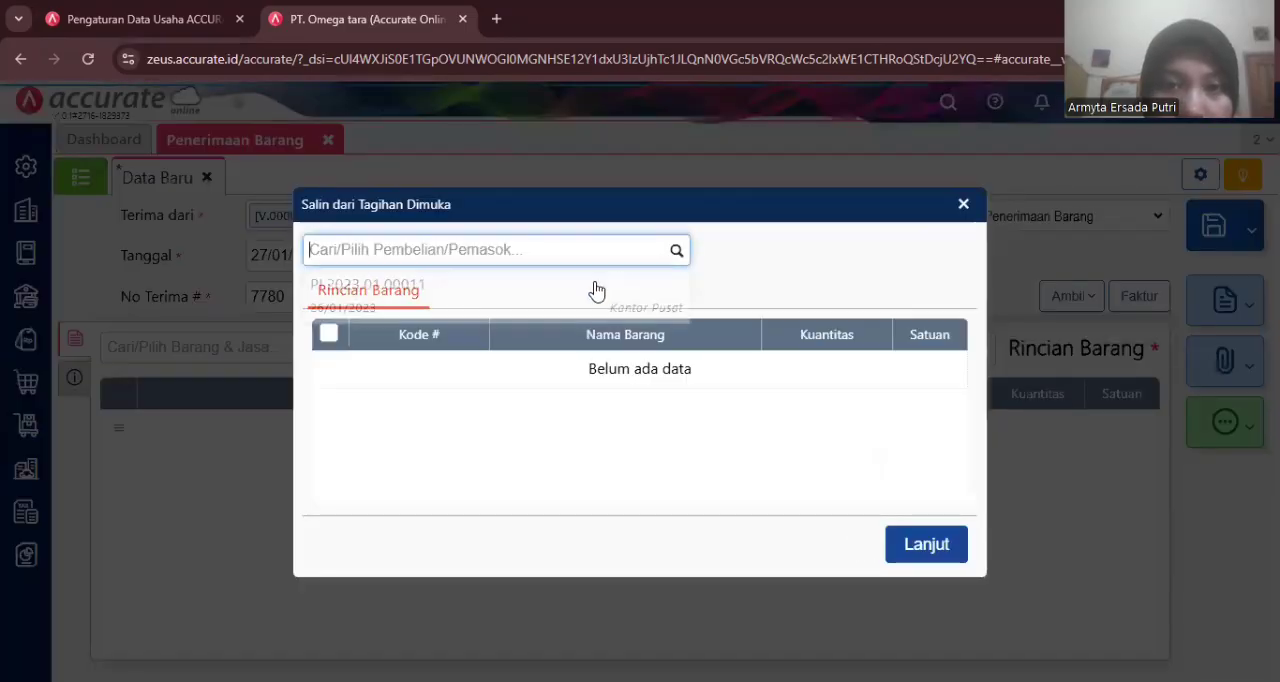
{"action": "left_click", "coordinate": [564, 302]}
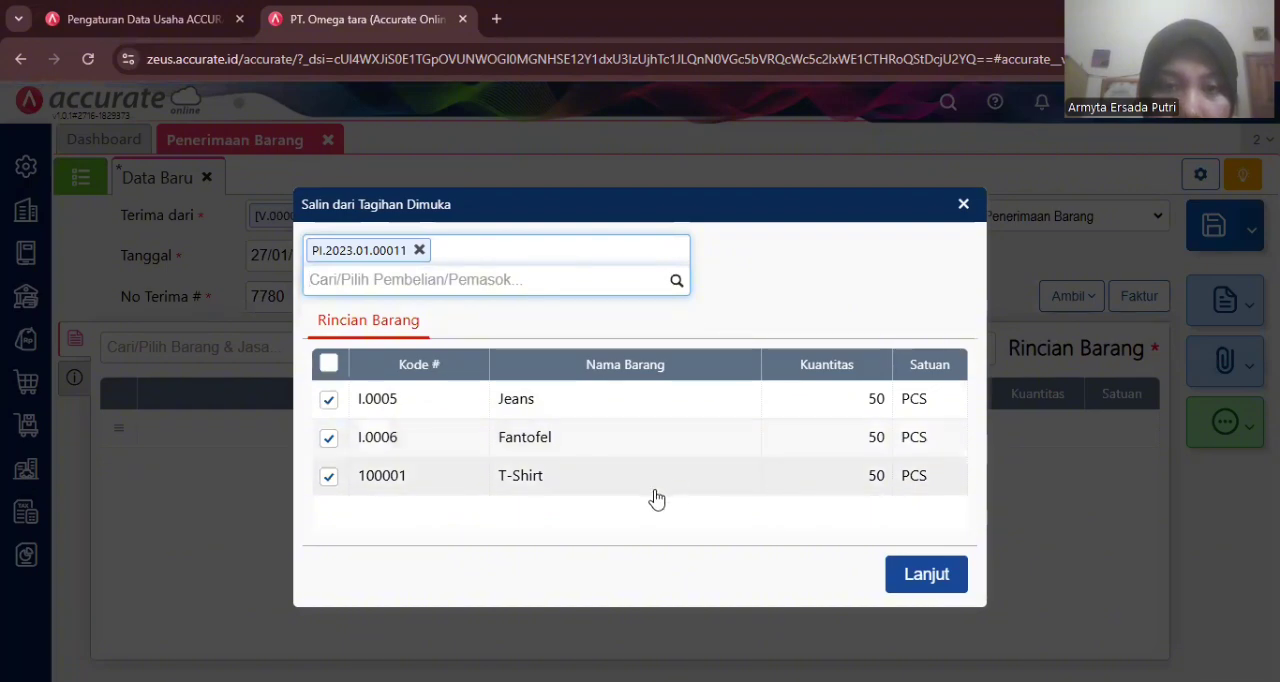
{"action": "left_click", "coordinate": [918, 588]}
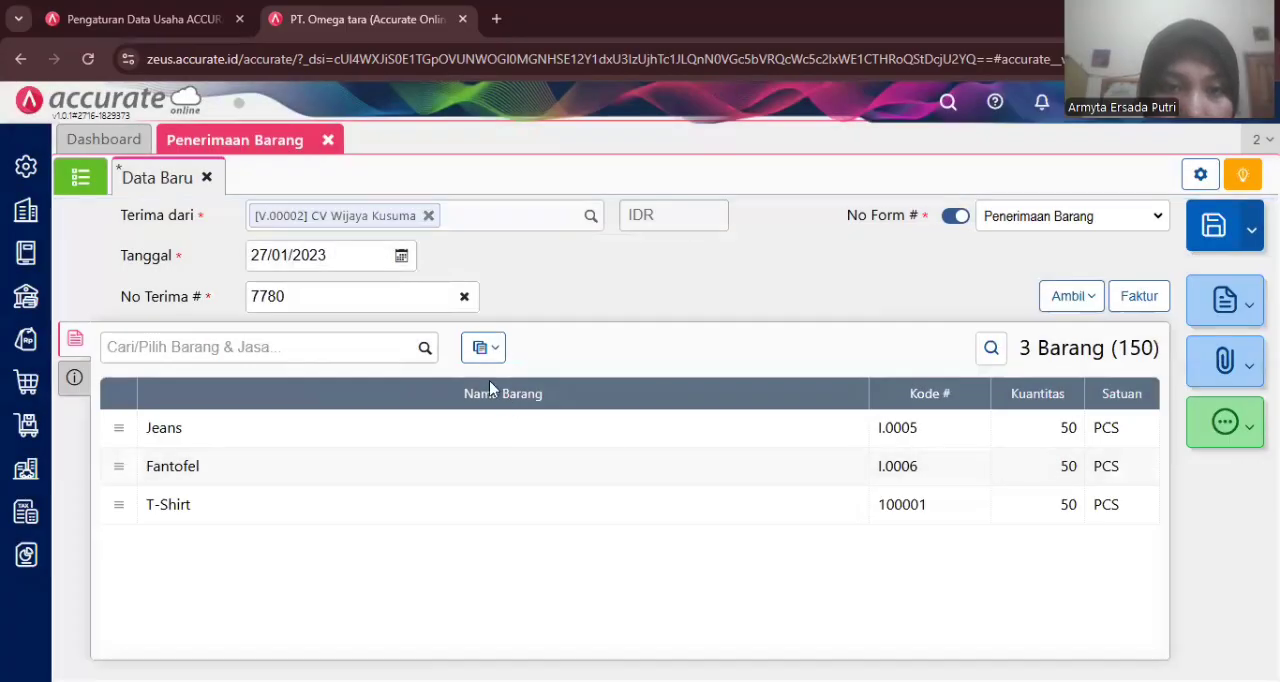
- Change the warehouse of all received items to Store
{"action": "left_click", "coordinate": [481, 350]}
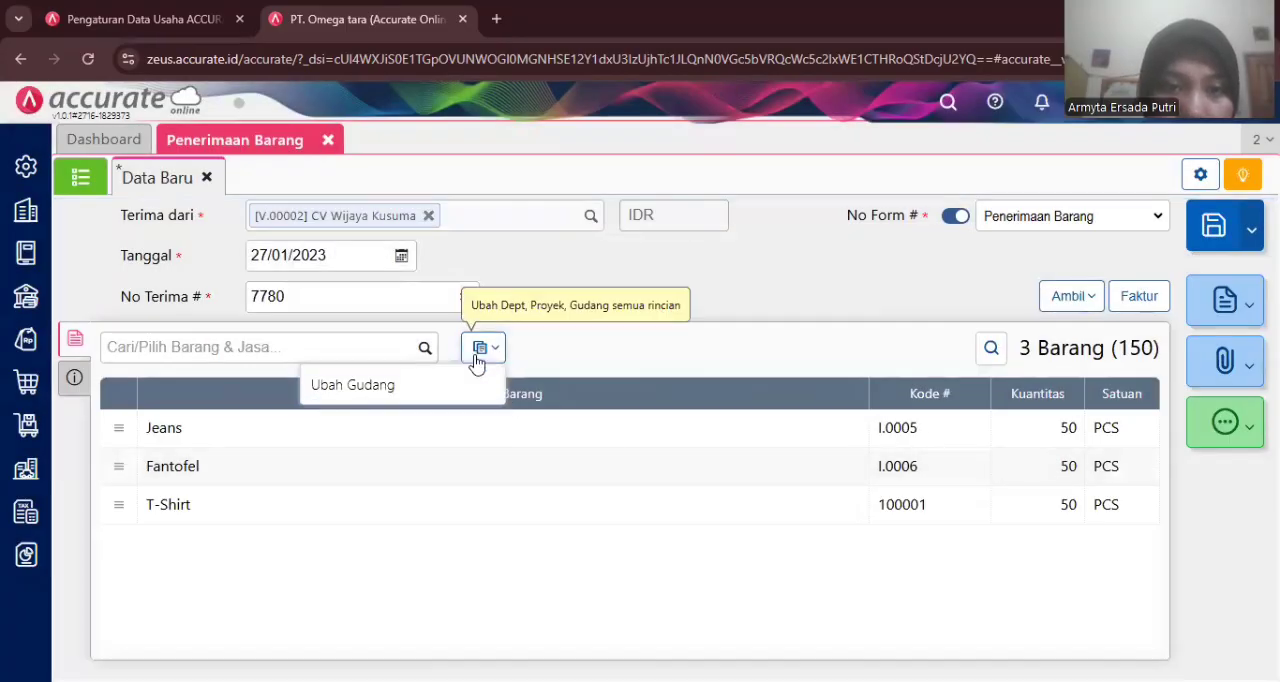
{"action": "left_click", "coordinate": [466, 381]}
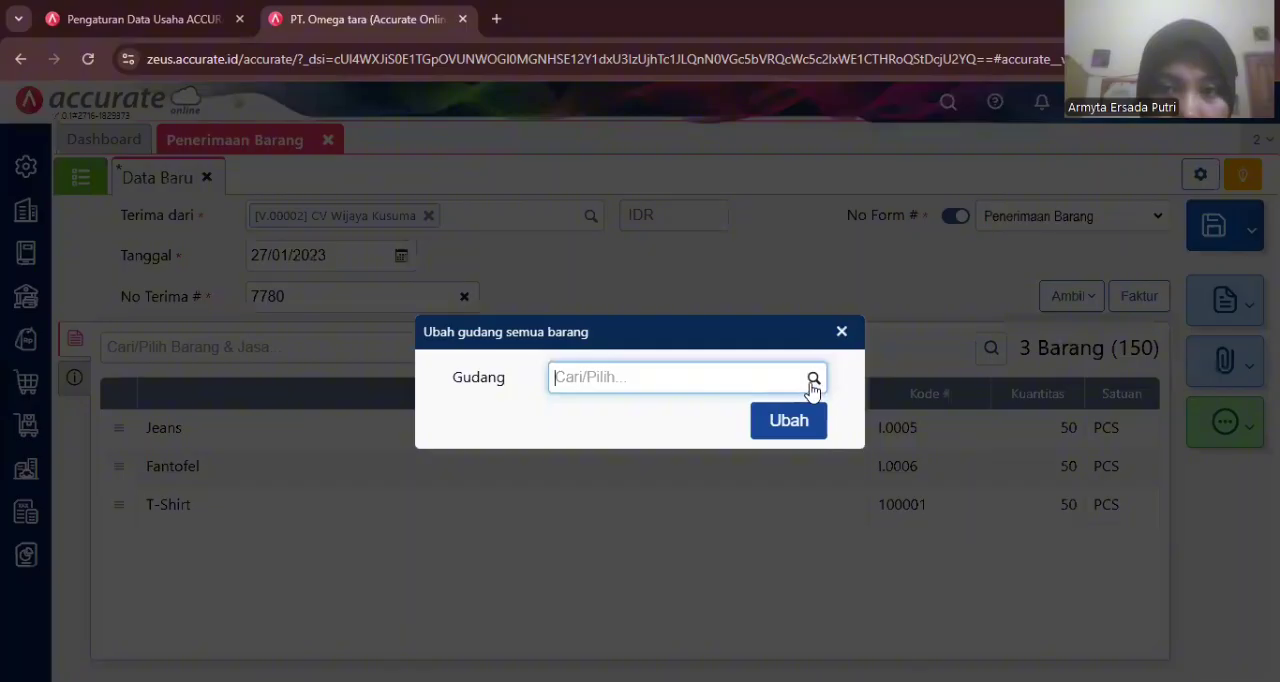
{"action": "left_click", "coordinate": [812, 382]}
{"action": "left_click", "coordinate": [614, 445]}
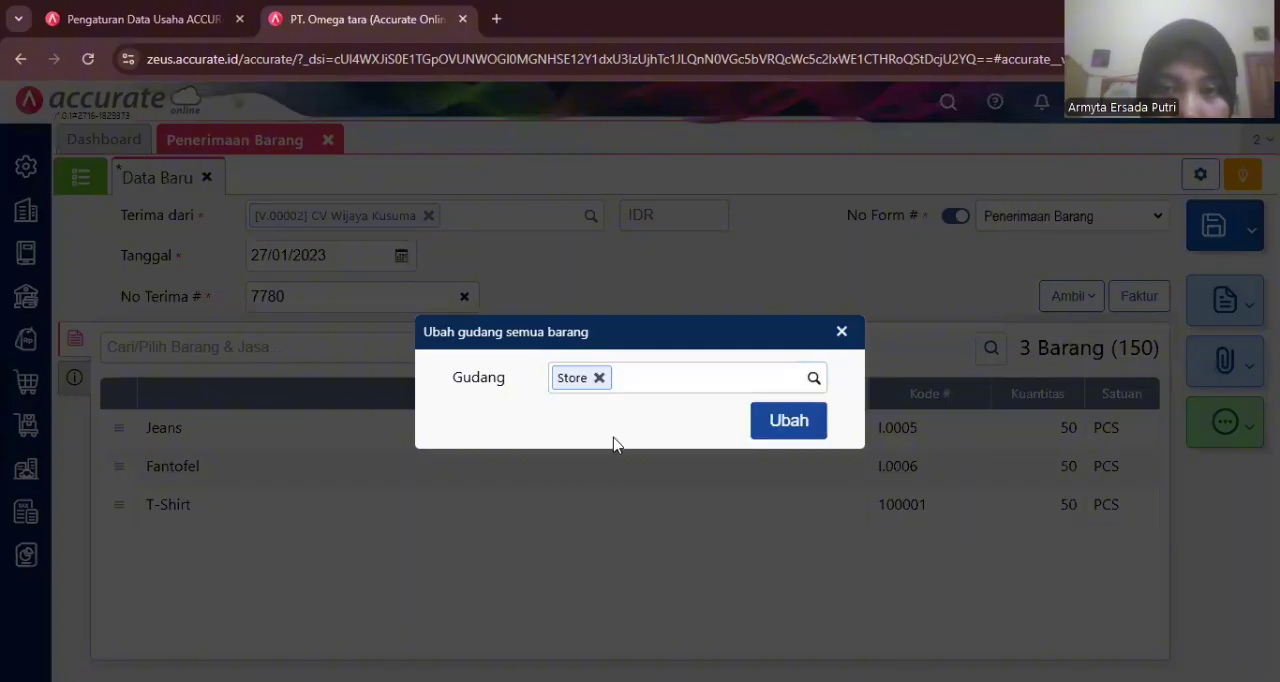
{"action": "left_click", "coordinate": [789, 420]}
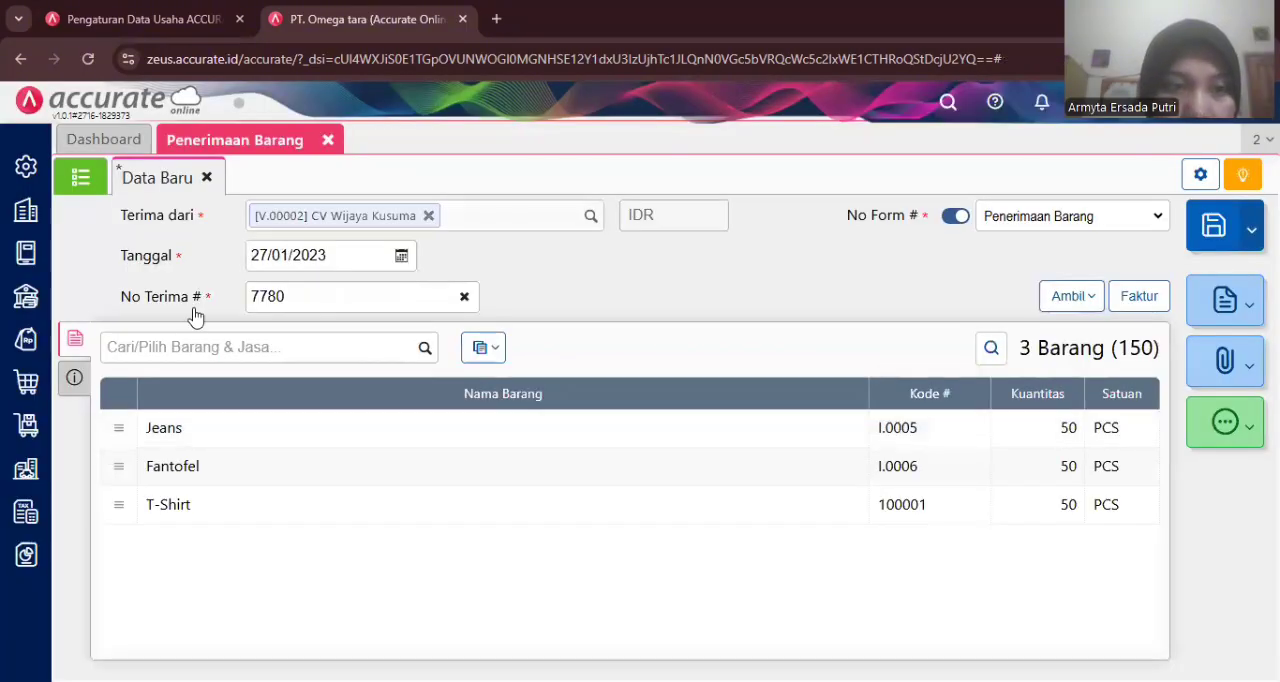
- In the receipt's other info, choose Mobil Box as the shipment method and set the ship date to 27/01/2023
{"action": "left_click", "coordinate": [76, 378]}
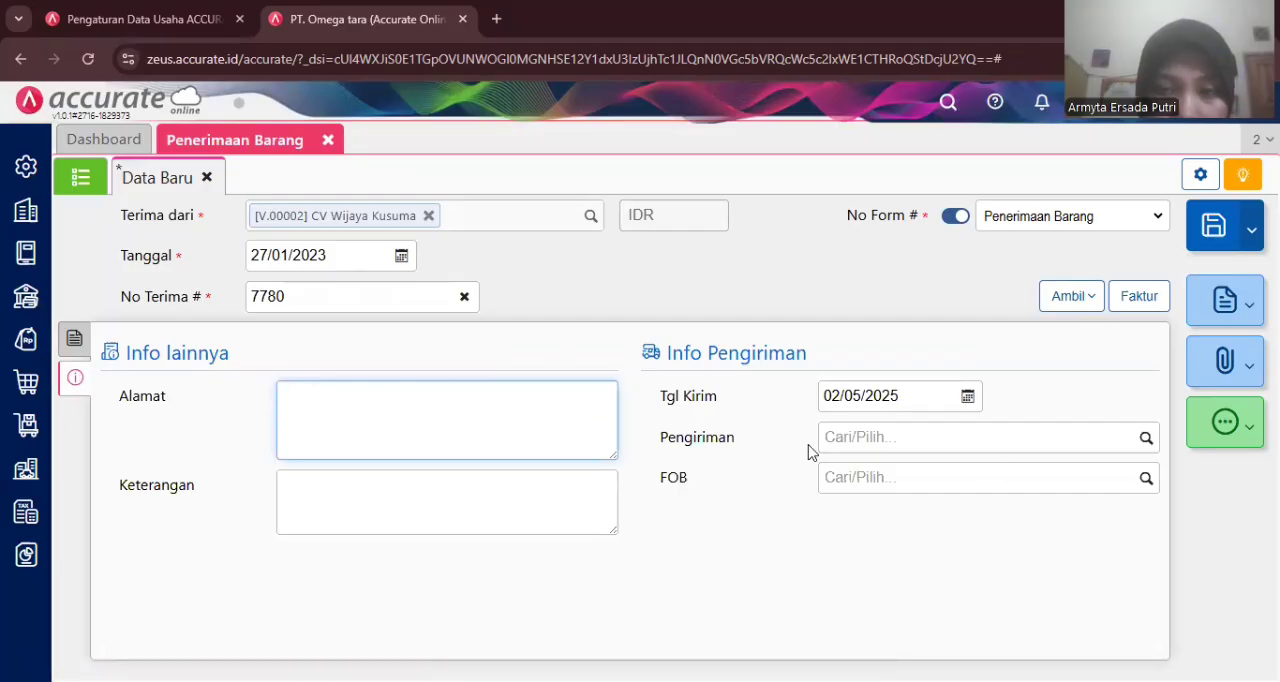
{"action": "left_click", "coordinate": [1146, 441]}
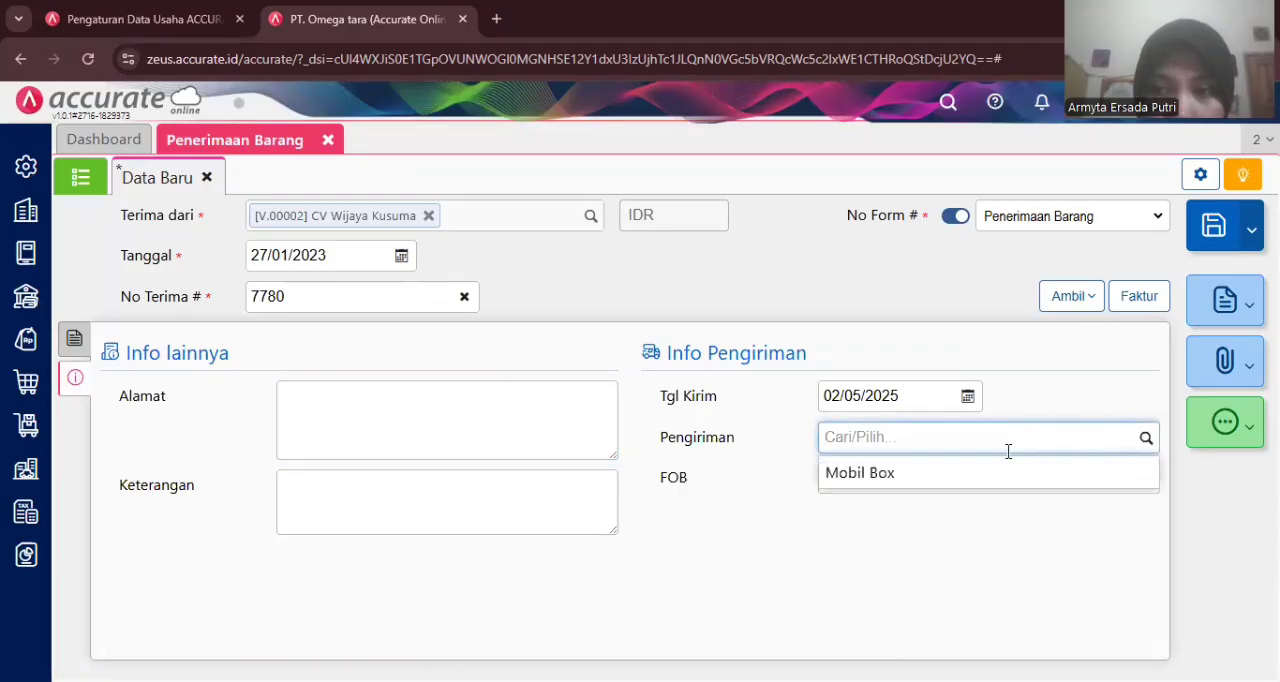
{"action": "left_click", "coordinate": [994, 476]}
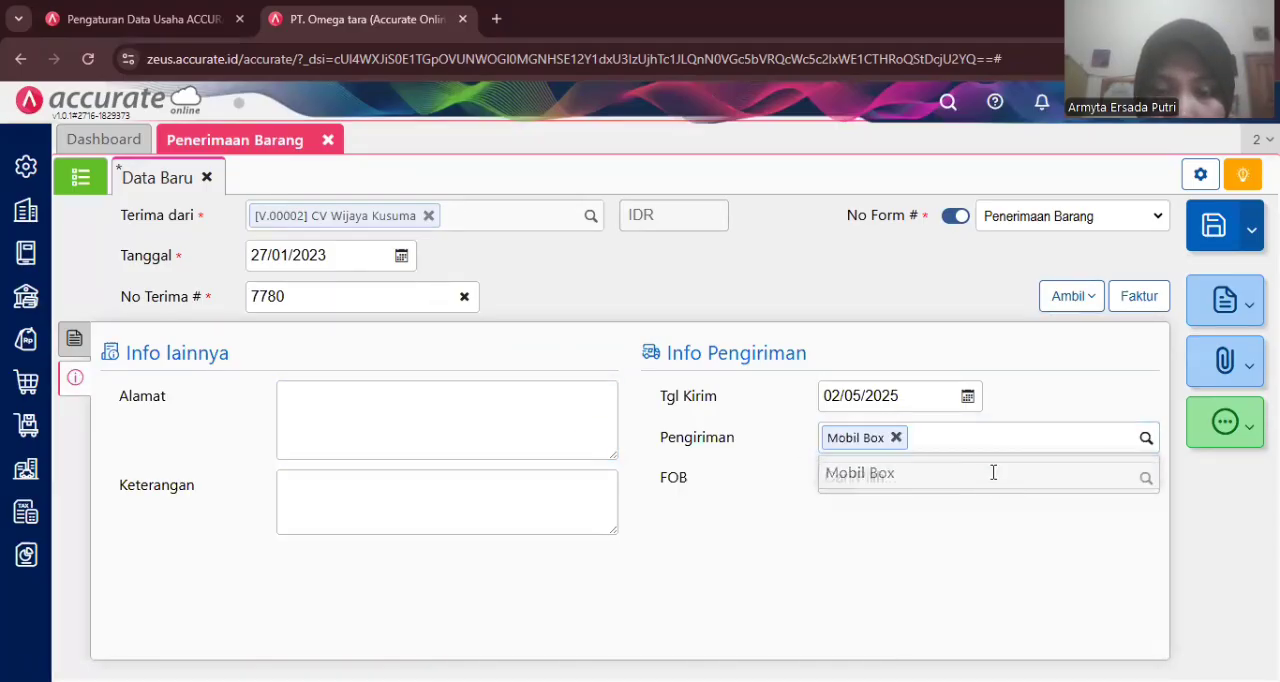
{"action": "left_click", "coordinate": [843, 397]}
{"action": "type", "text": "27/0"}
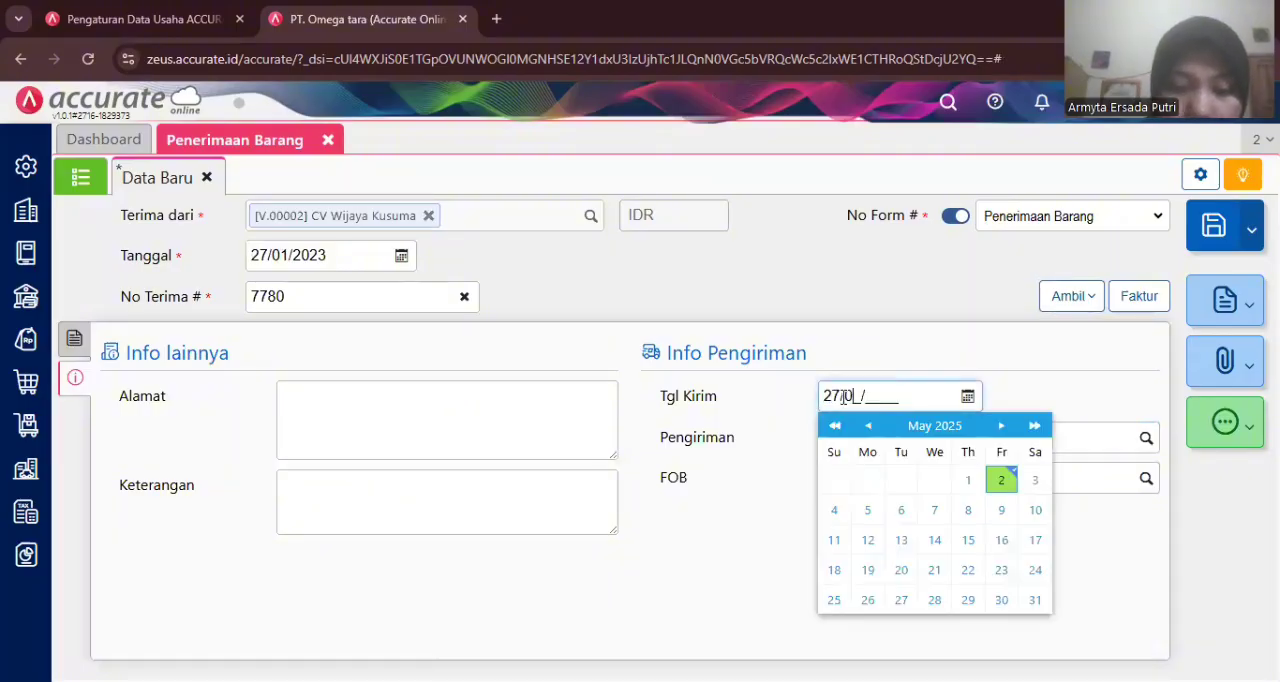
{"action": "type", "text": "1/2023"}
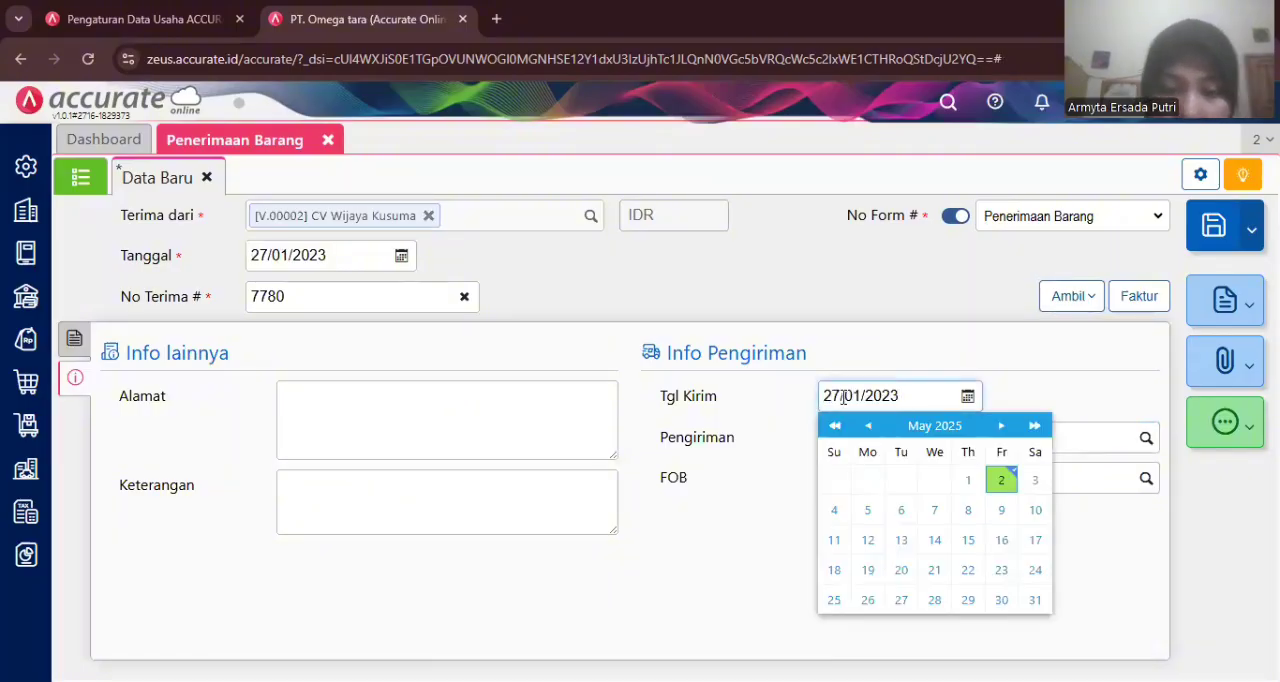
{"action": "left_click", "coordinate": [1052, 382]}
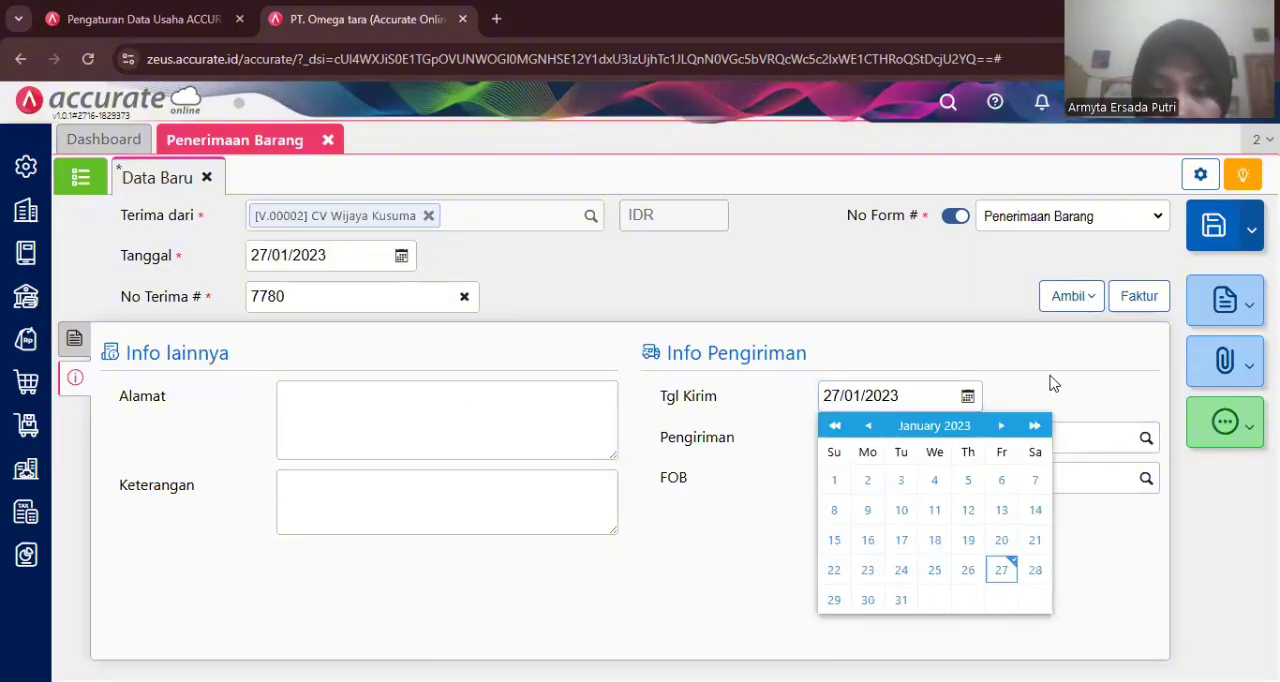
- Save the goods receipt and close its tab
{"action": "left_click", "coordinate": [1213, 238]}
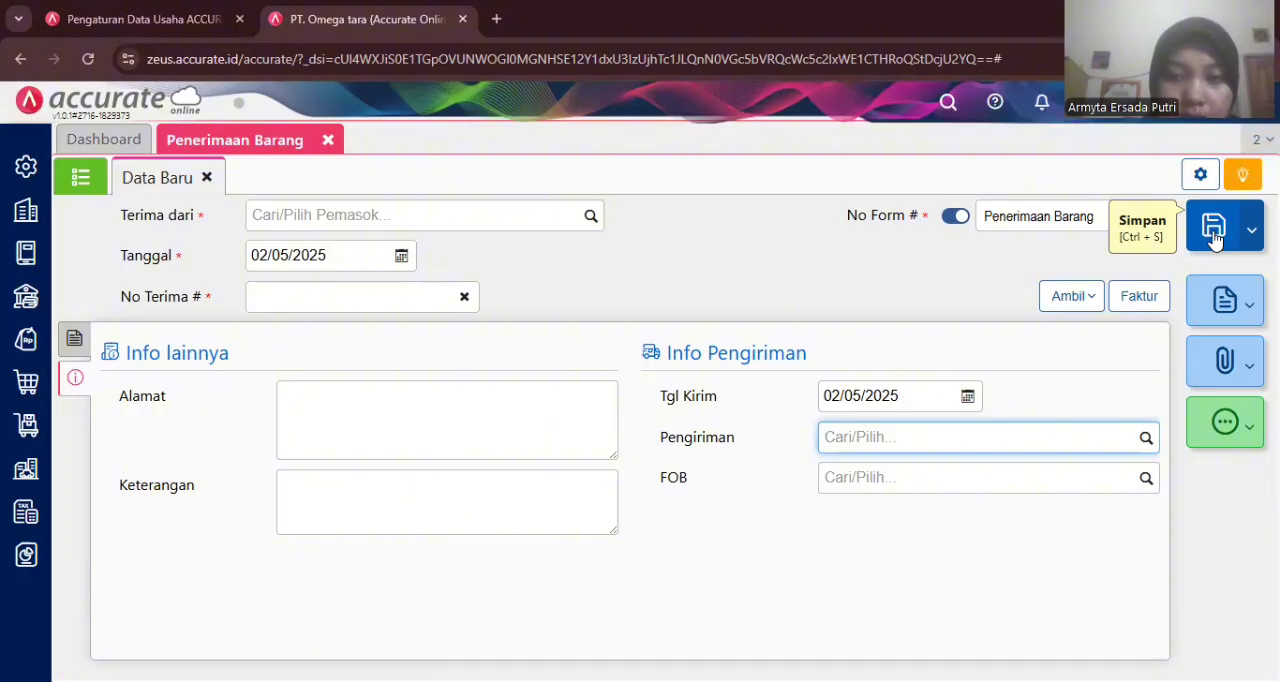
{"action": "left_click", "coordinate": [857, 281]}
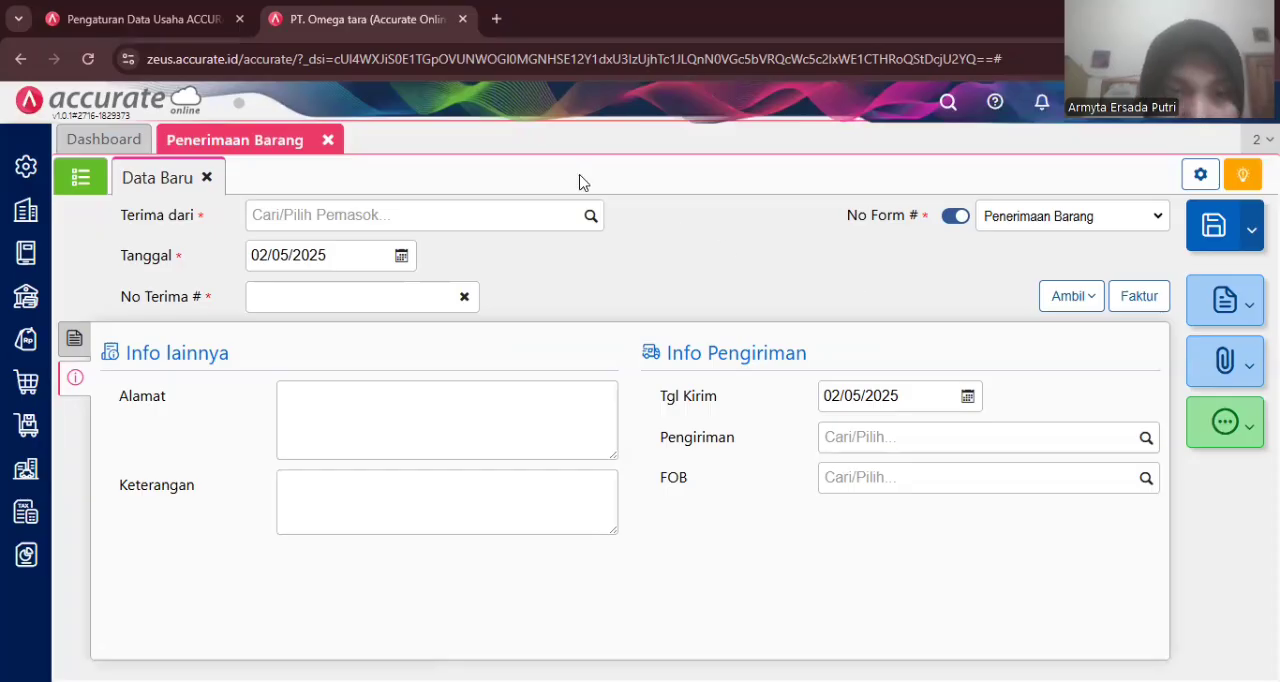
{"action": "left_click", "coordinate": [329, 141]}
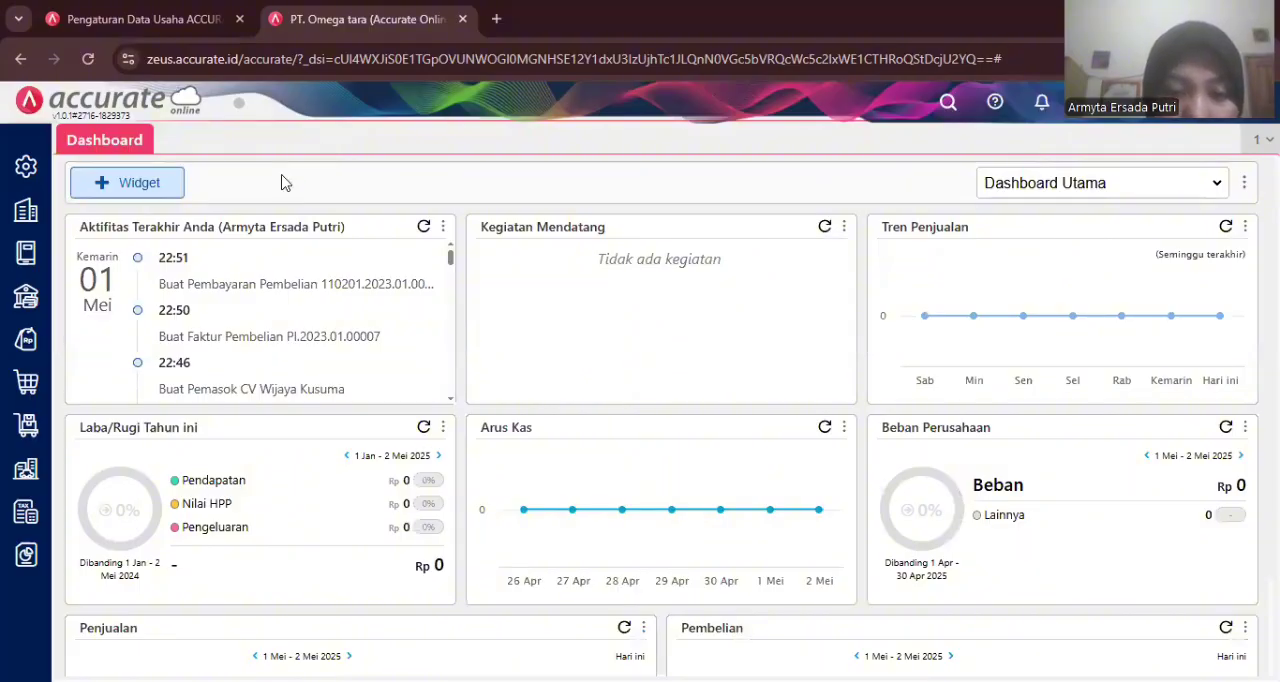
- Create a new inventory item named Sweater in category Fashion Wanita with unit PCS
{"action": "left_click", "coordinate": [24, 440]}
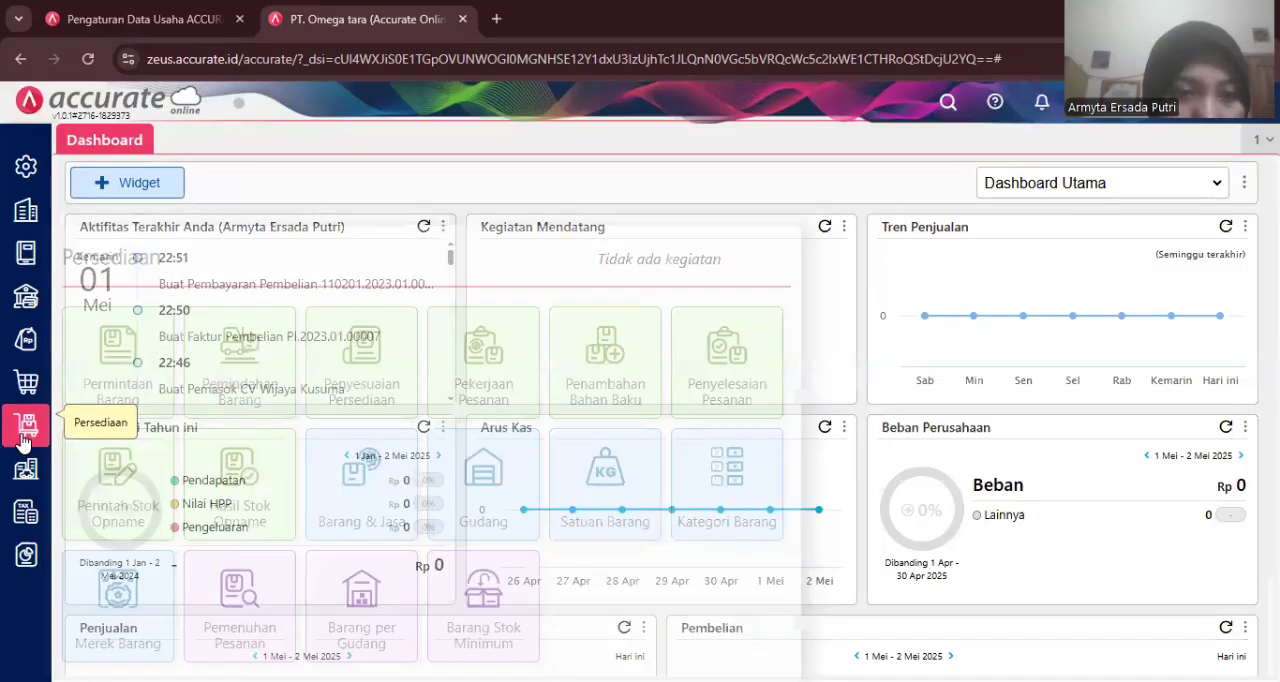
{"action": "left_click", "coordinate": [361, 478]}
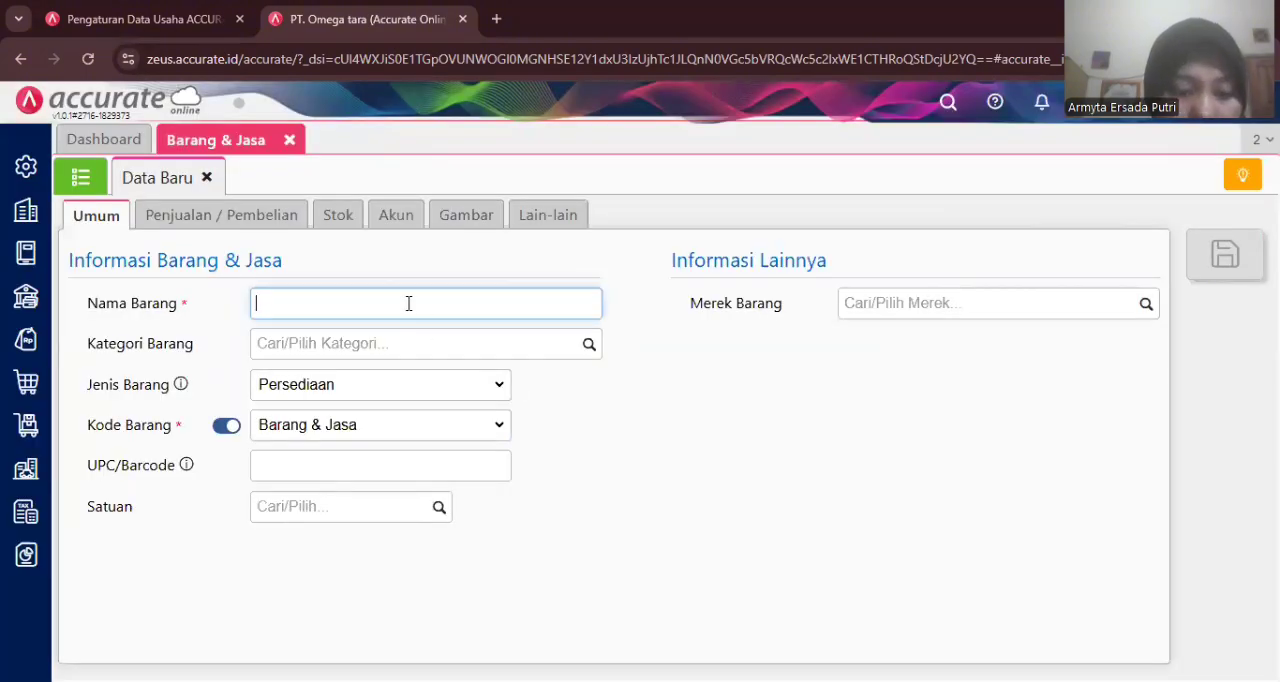
{"action": "type", "text": "Sweat"}
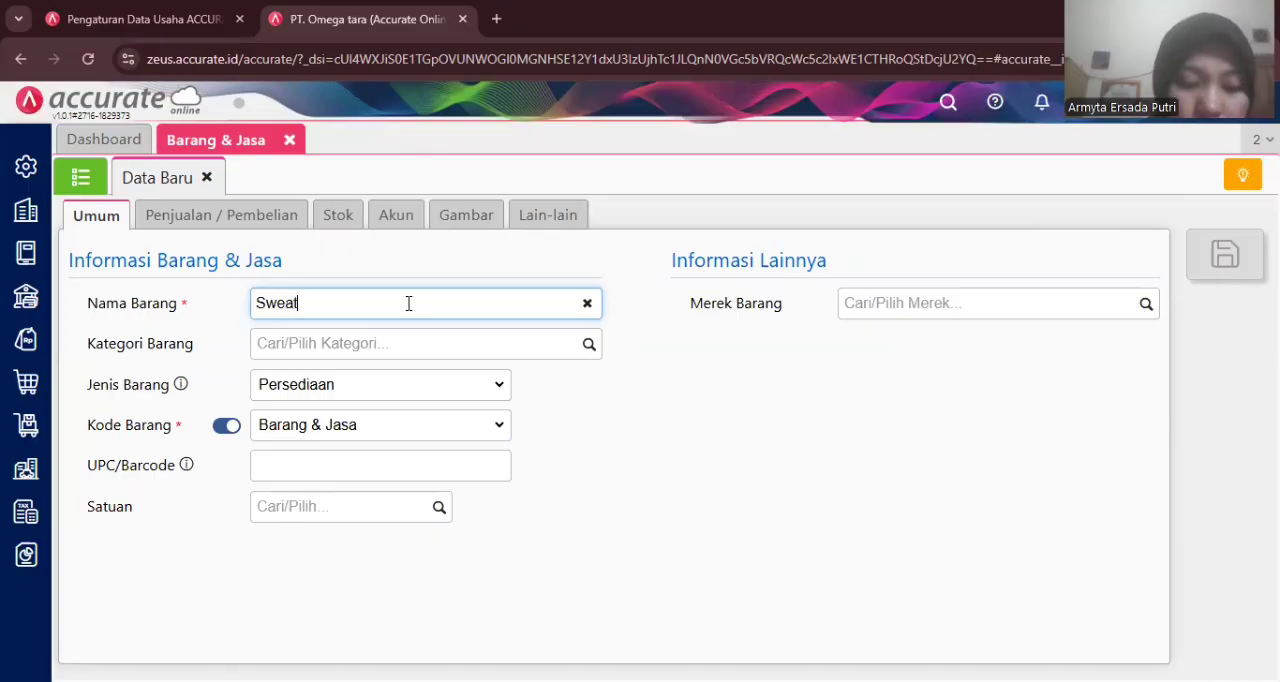
{"action": "type", "text": "er"}
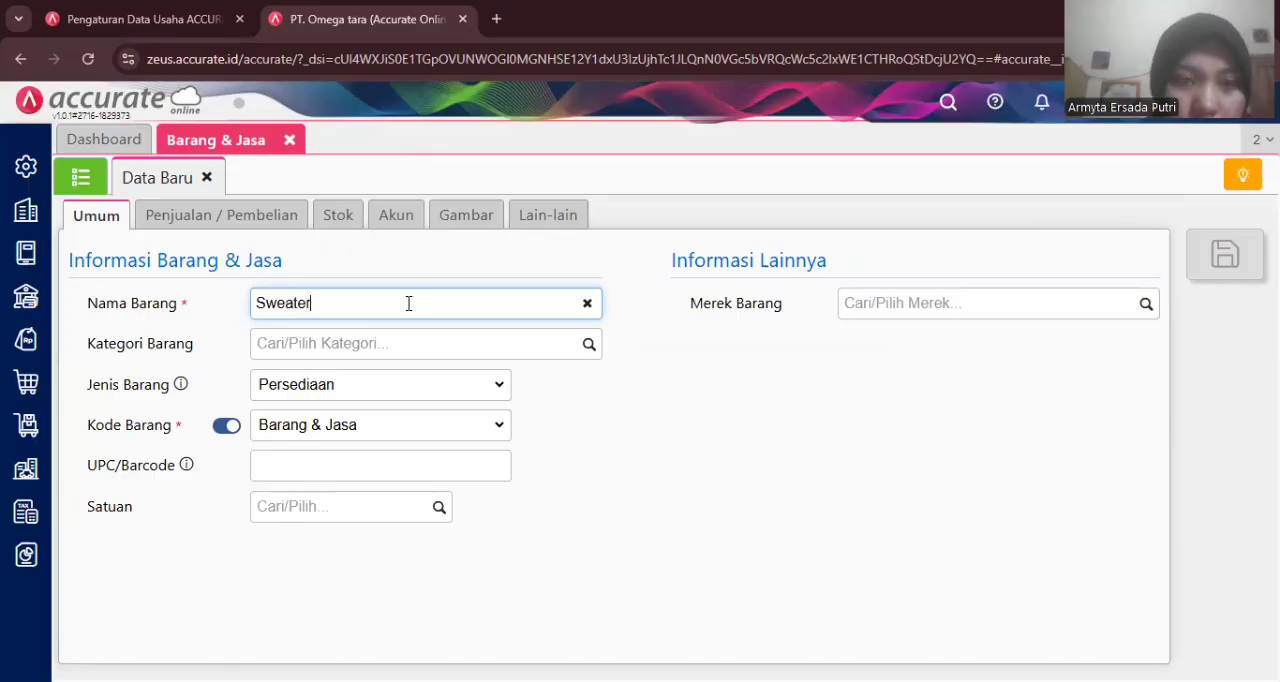
{"action": "left_click", "coordinate": [592, 362]}
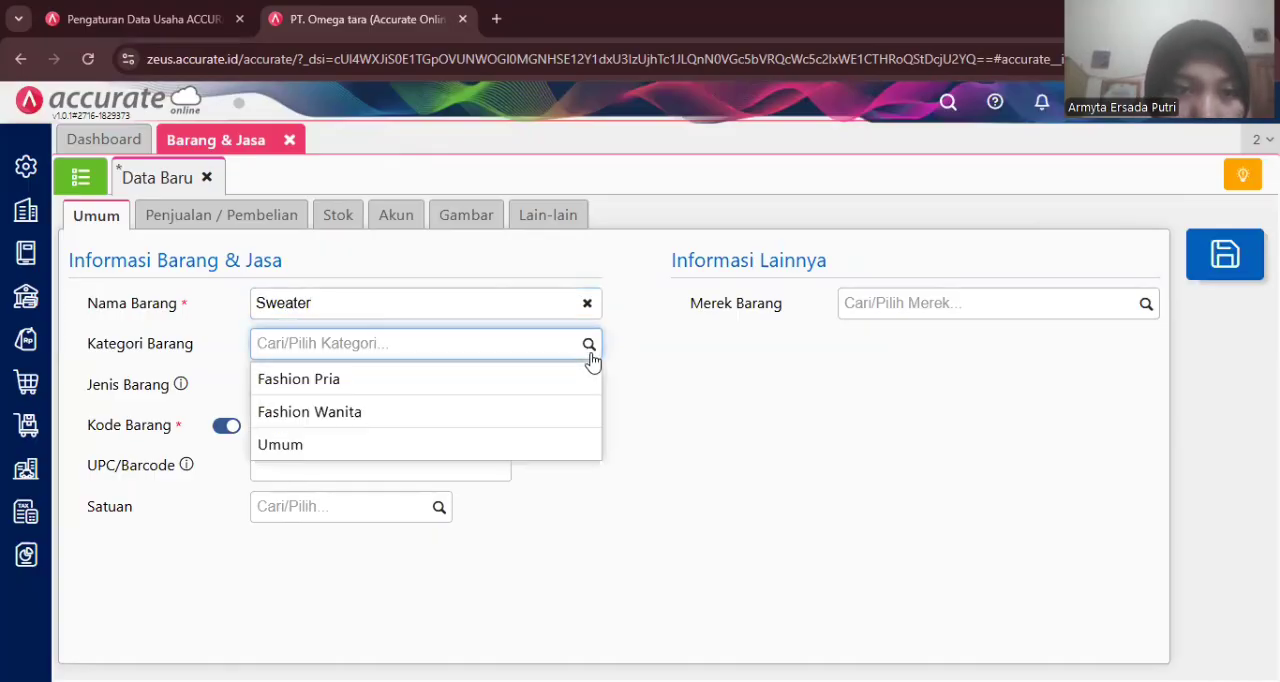
{"action": "left_click", "coordinate": [476, 412]}
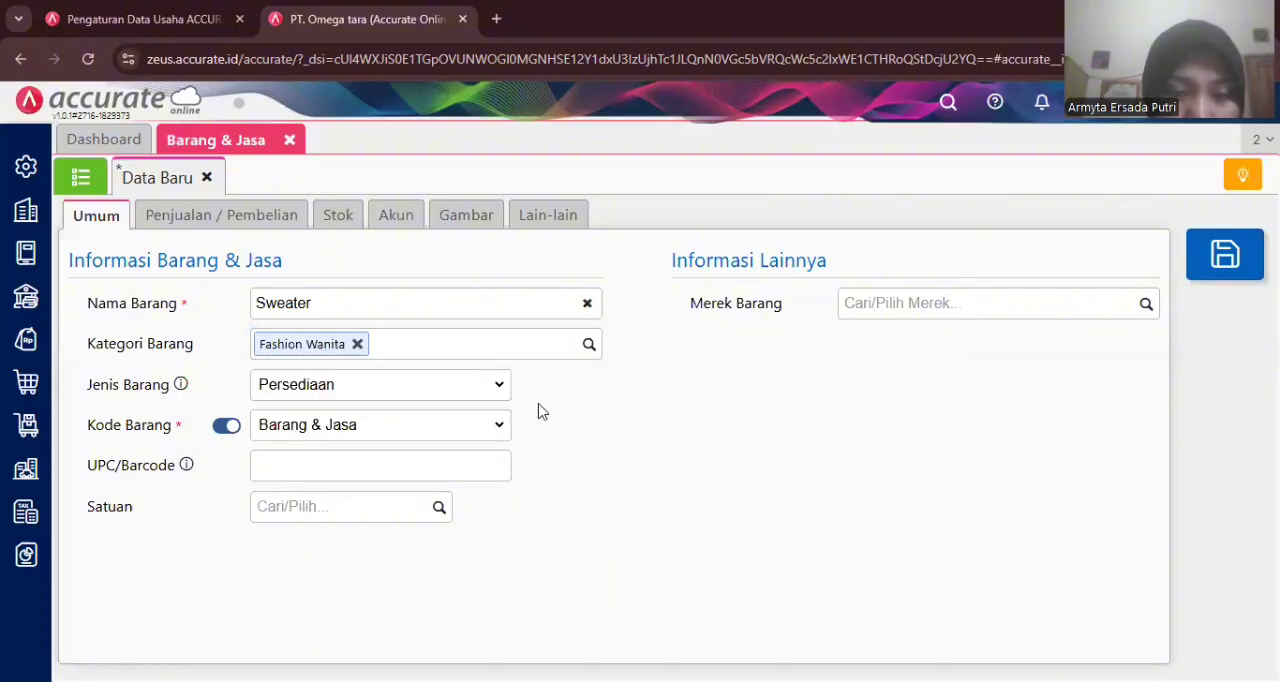
{"action": "left_click", "coordinate": [438, 507]}
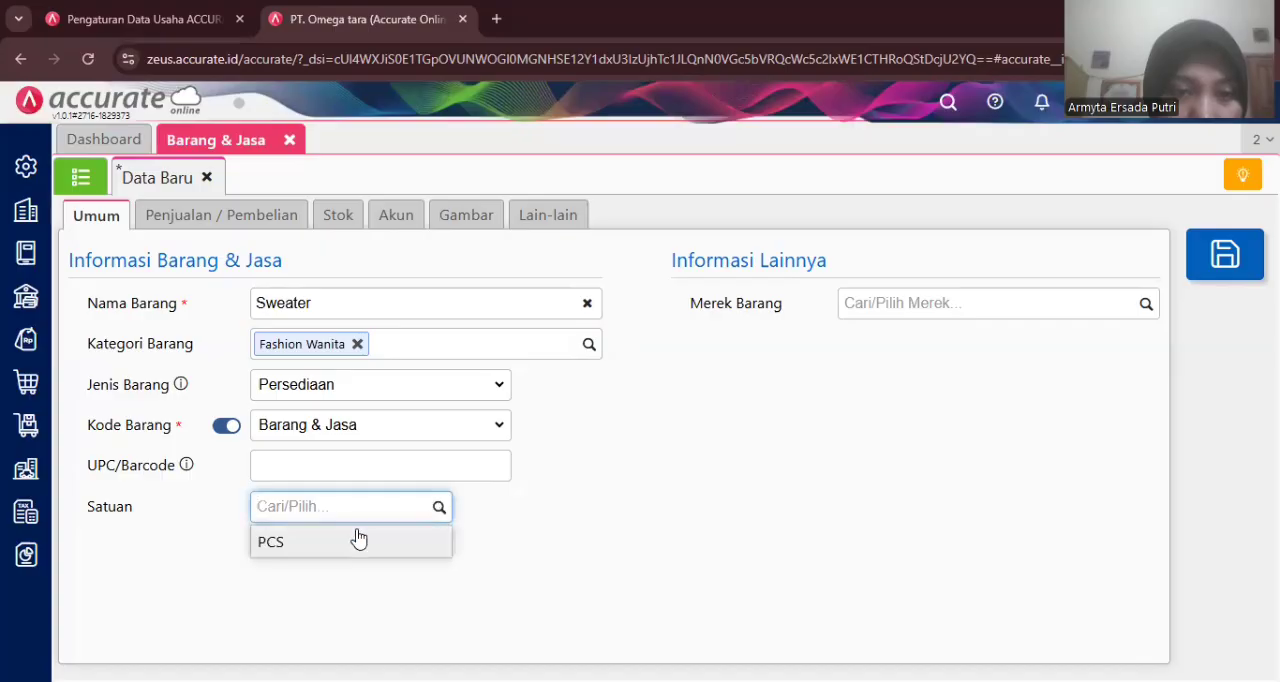
{"action": "left_click", "coordinate": [352, 541]}
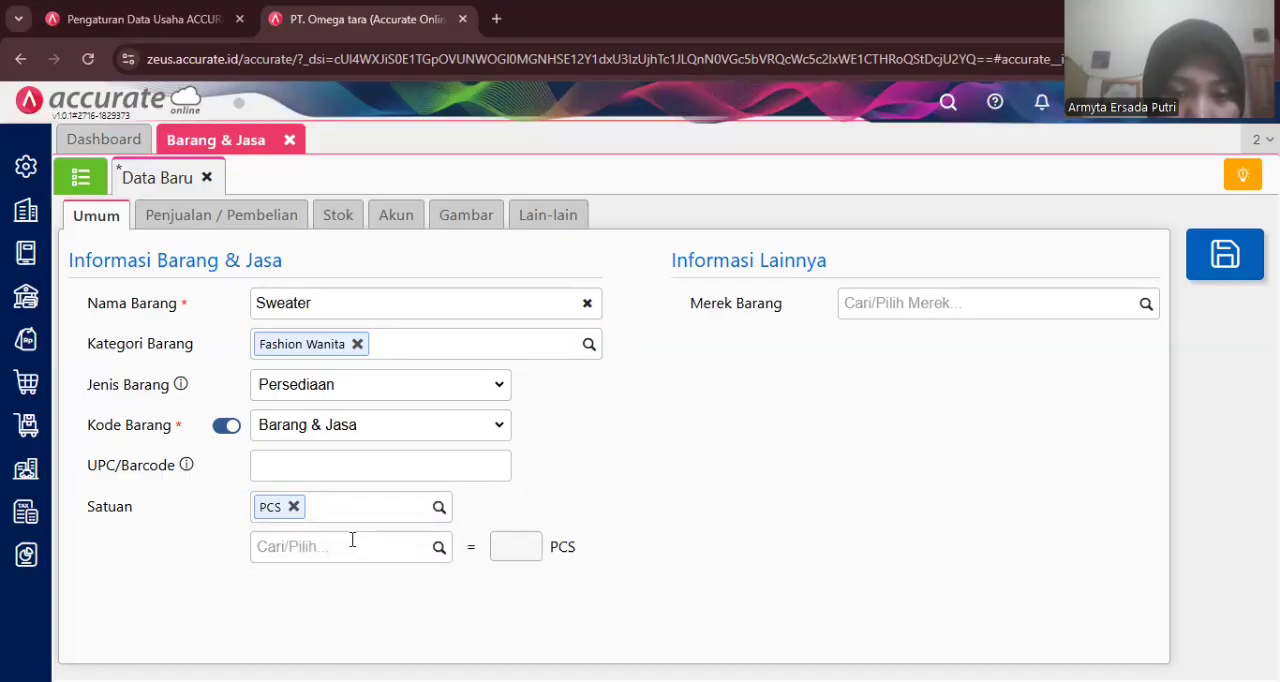
- Set the Sweater's default selling price to 295.000 per PCS and PPN to Pajak Pertambahan Nilai, then save the item and close its tab
{"action": "left_click", "coordinate": [224, 229]}
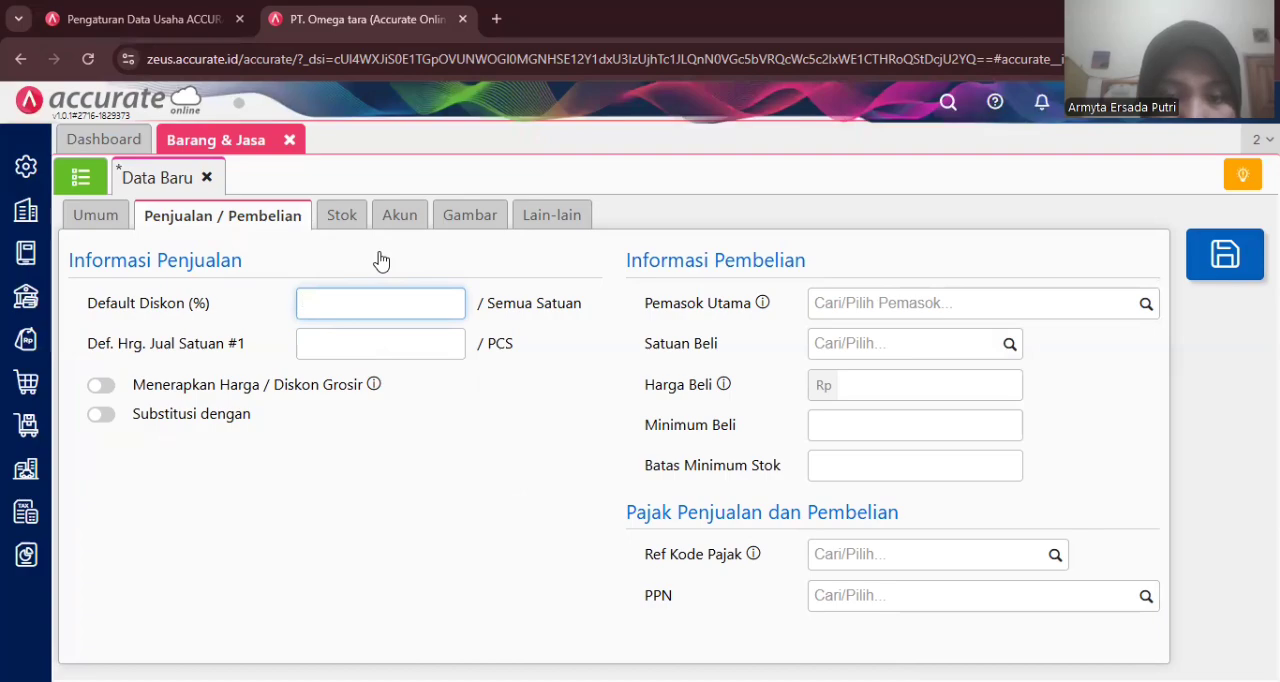
{"action": "left_click", "coordinate": [410, 343]}
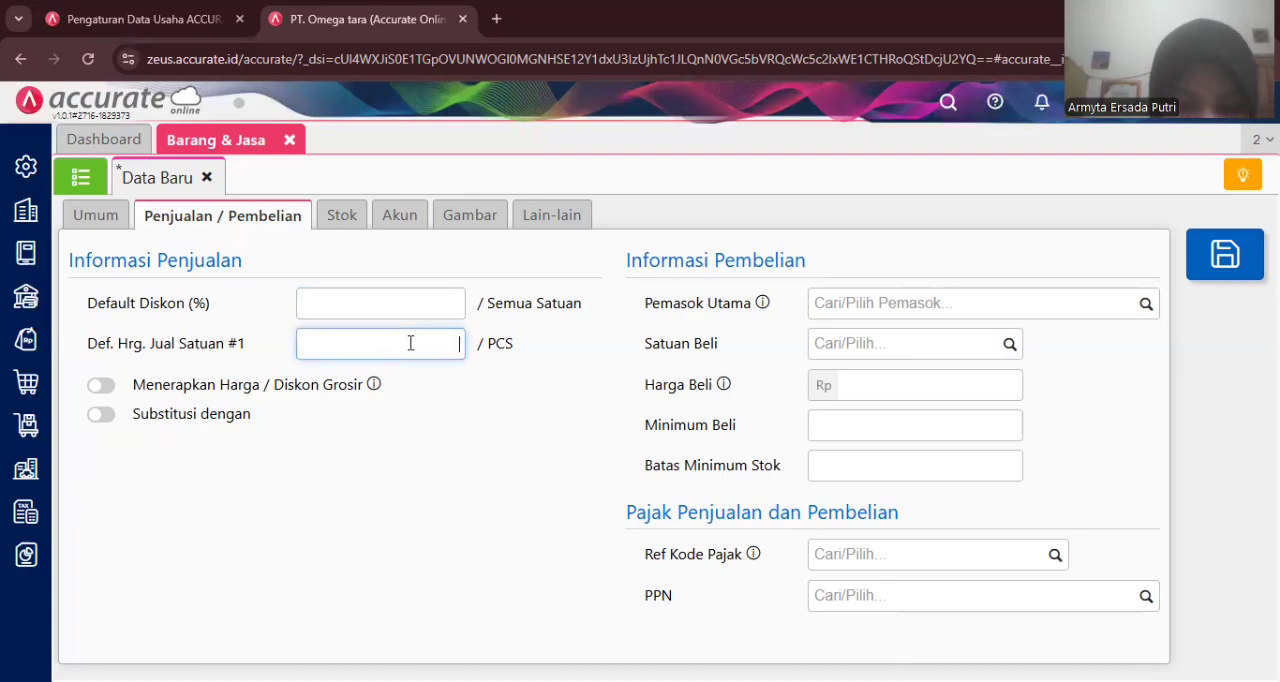
{"action": "type", "text": "29"}
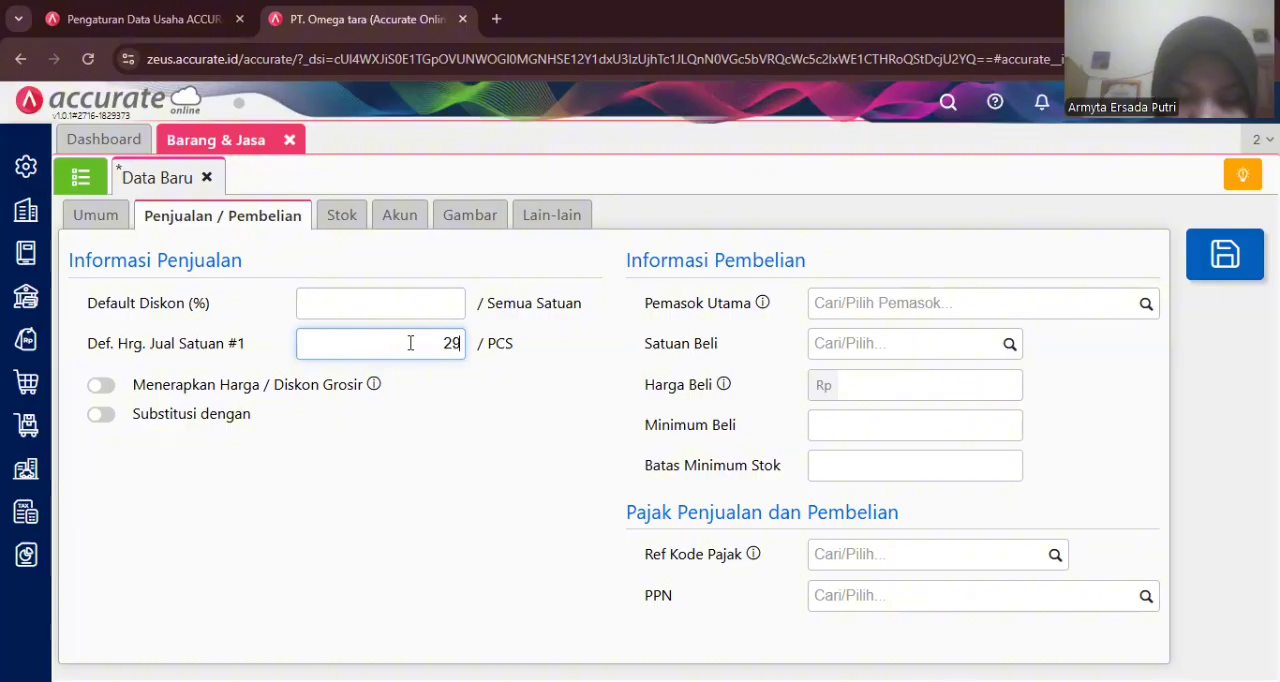
{"action": "type", "text": "5.000"}
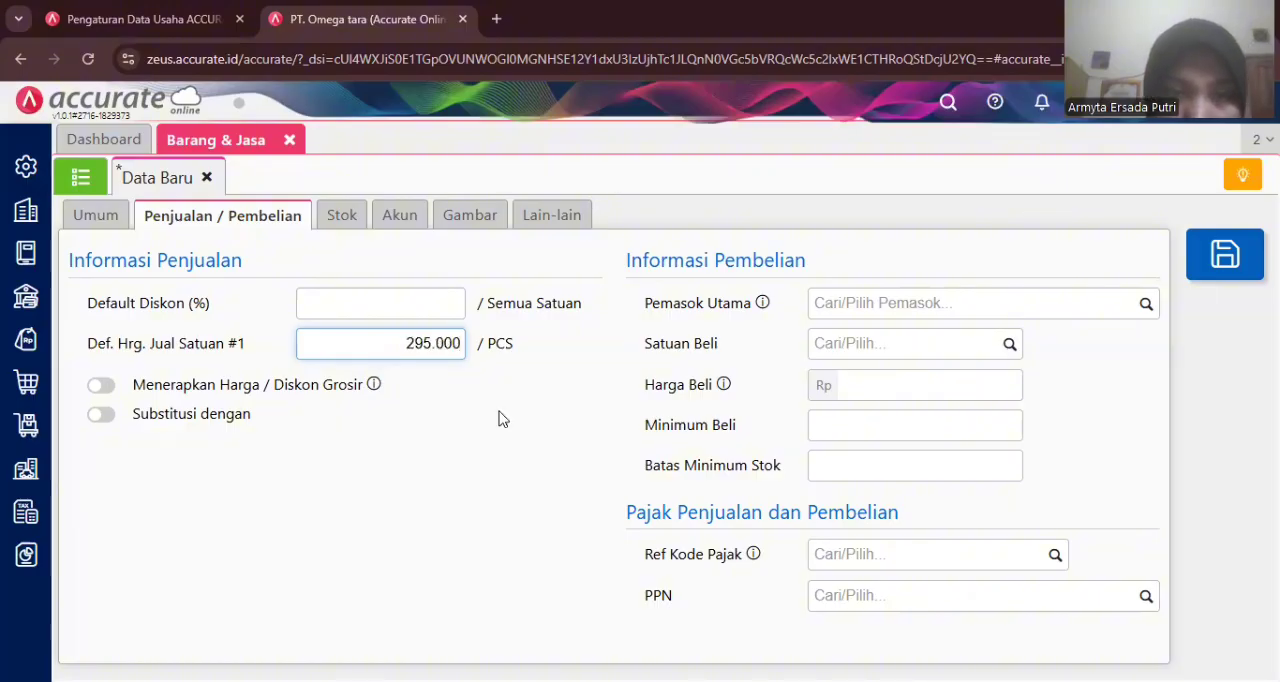
{"action": "left_click", "coordinate": [504, 420]}
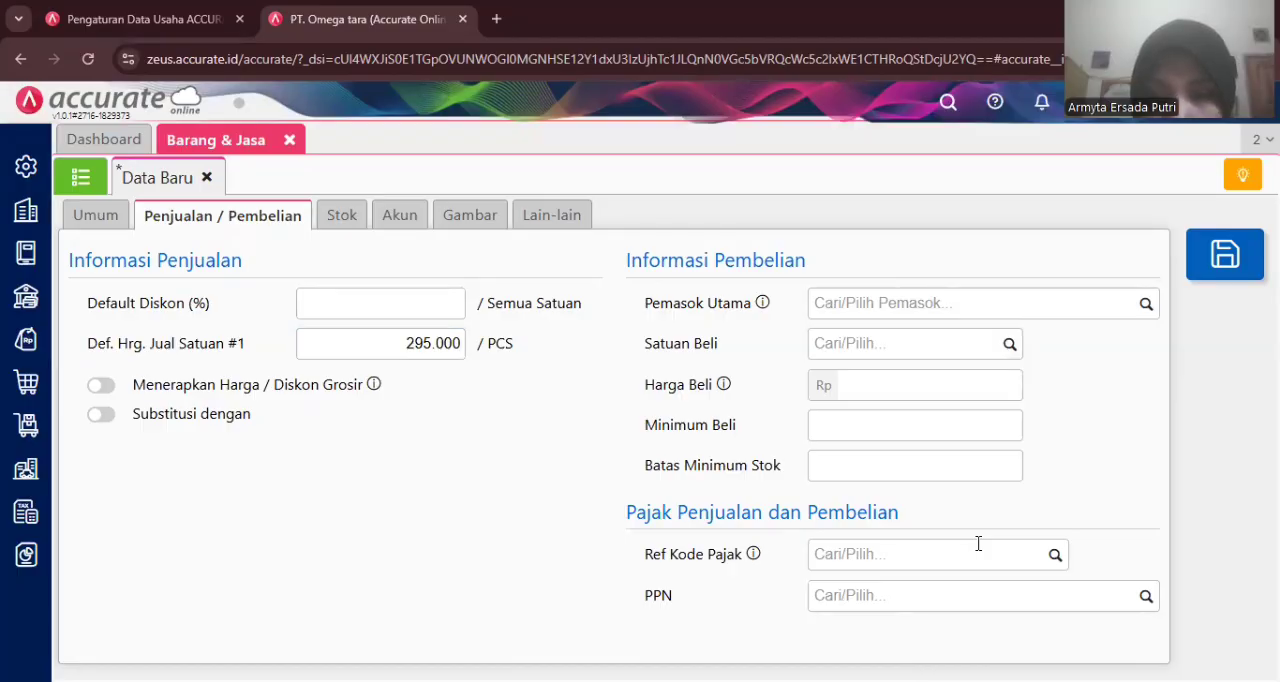
{"action": "left_click", "coordinate": [1146, 597]}
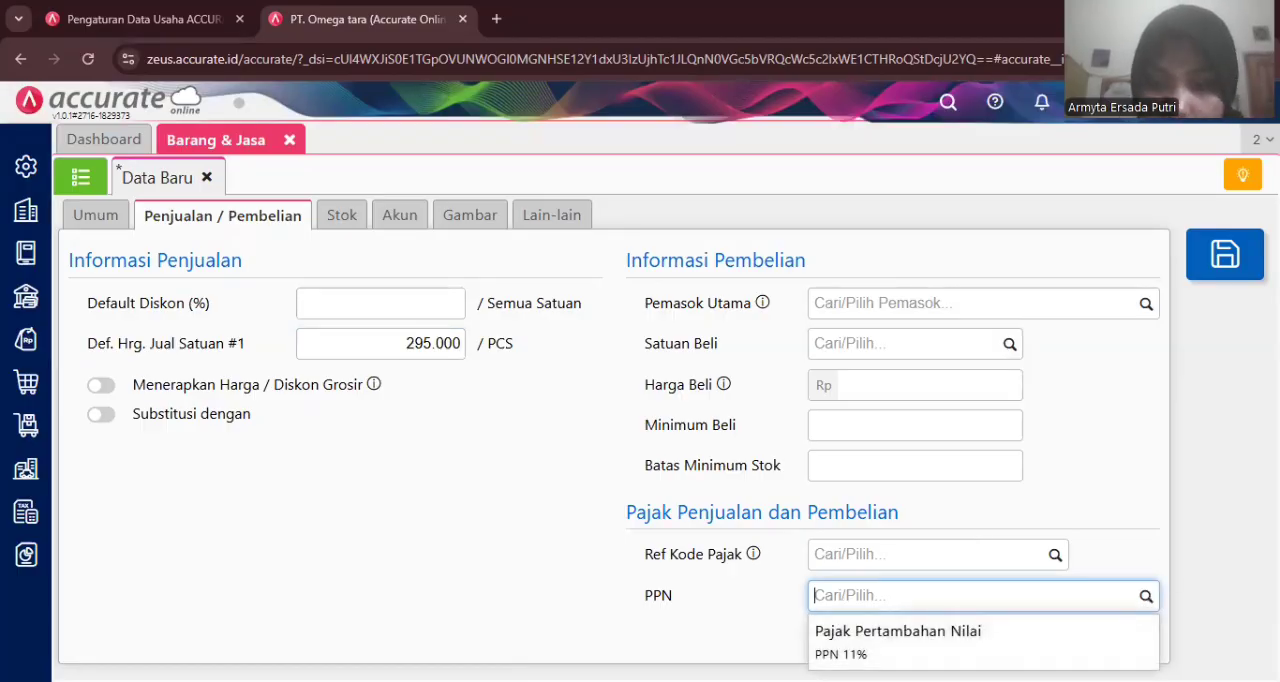
{"action": "left_click", "coordinate": [952, 638]}
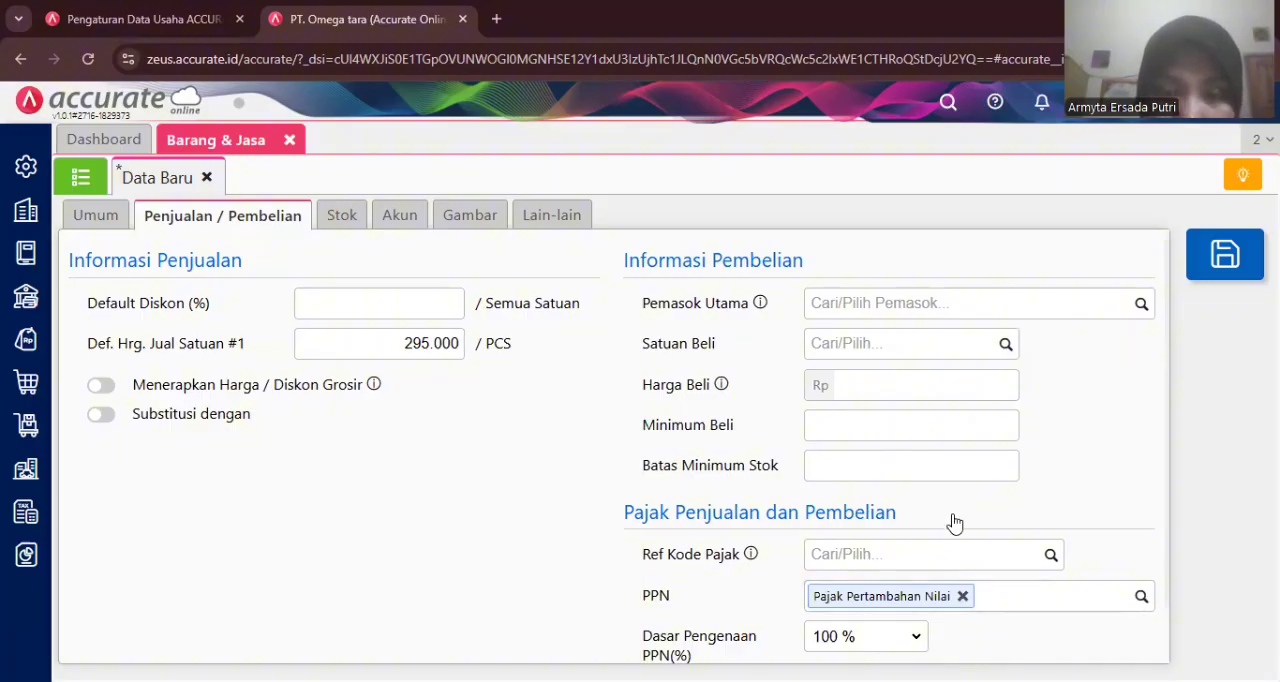
{"action": "left_click", "coordinate": [1200, 284]}
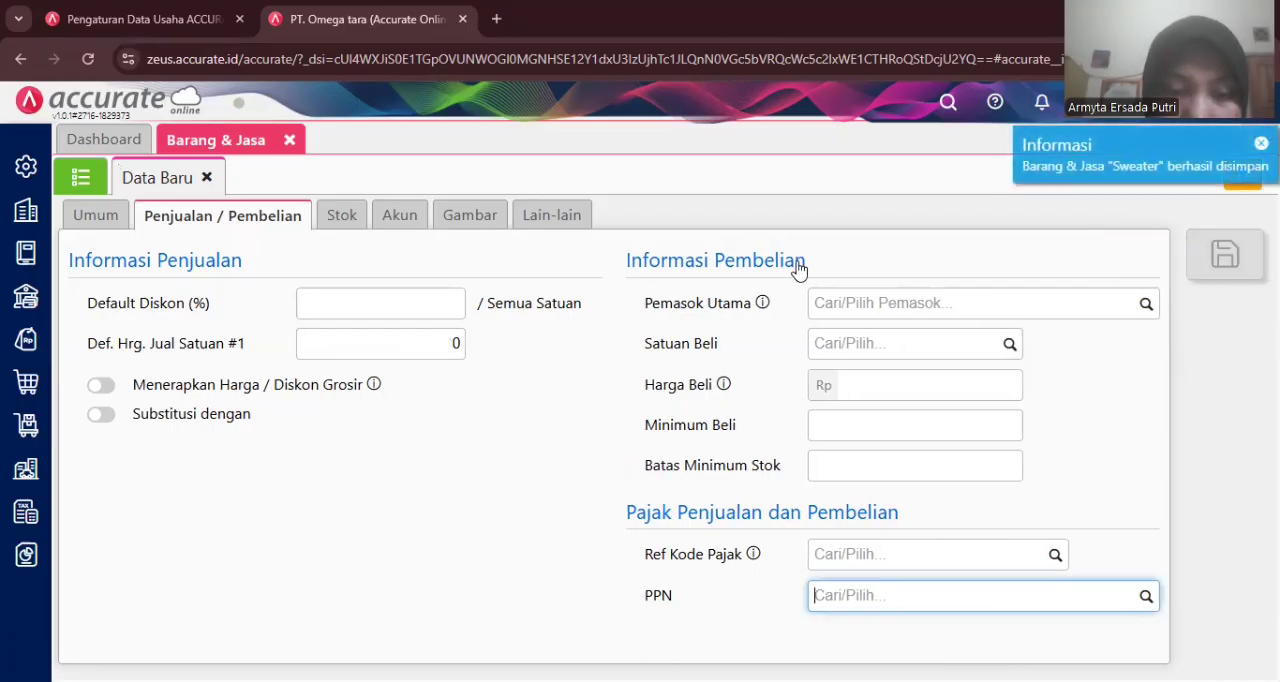
{"action": "left_click", "coordinate": [81, 178]}
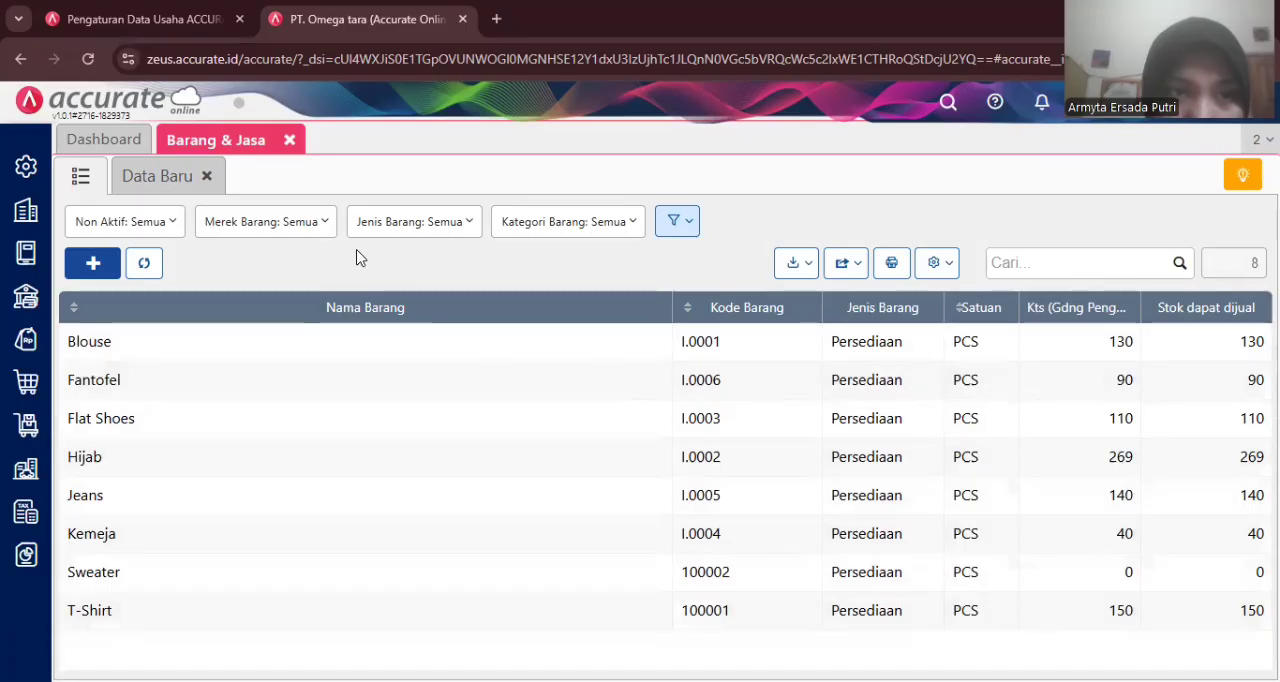
{"action": "left_click", "coordinate": [288, 144]}
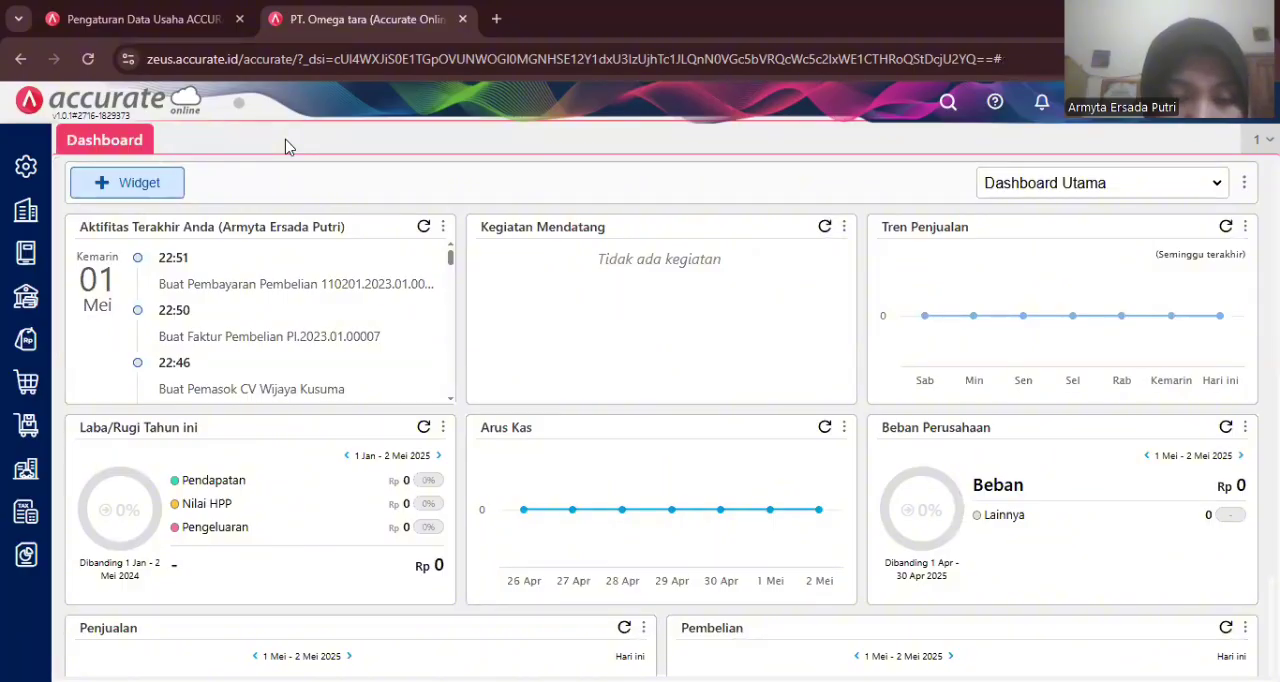
- Start a new purchase invoice from supplier Pemasok Umum dated 28/01/2023
{"action": "left_click", "coordinate": [33, 383]}
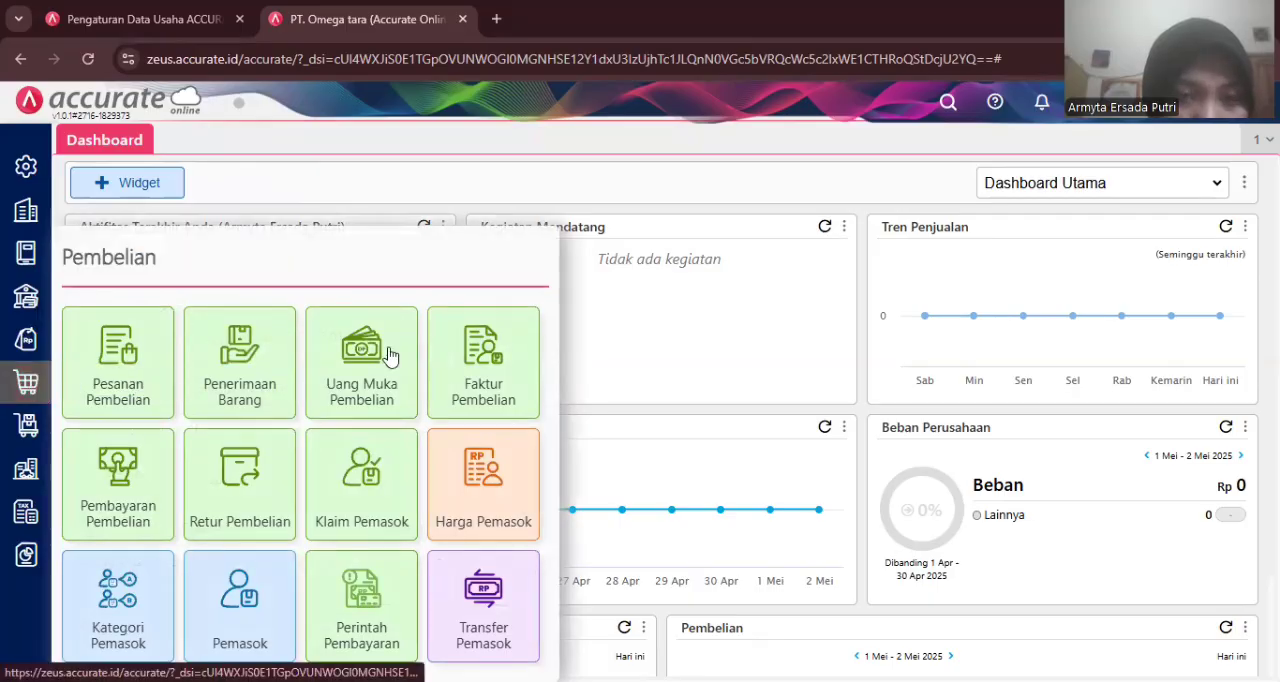
{"action": "left_click", "coordinate": [452, 357]}
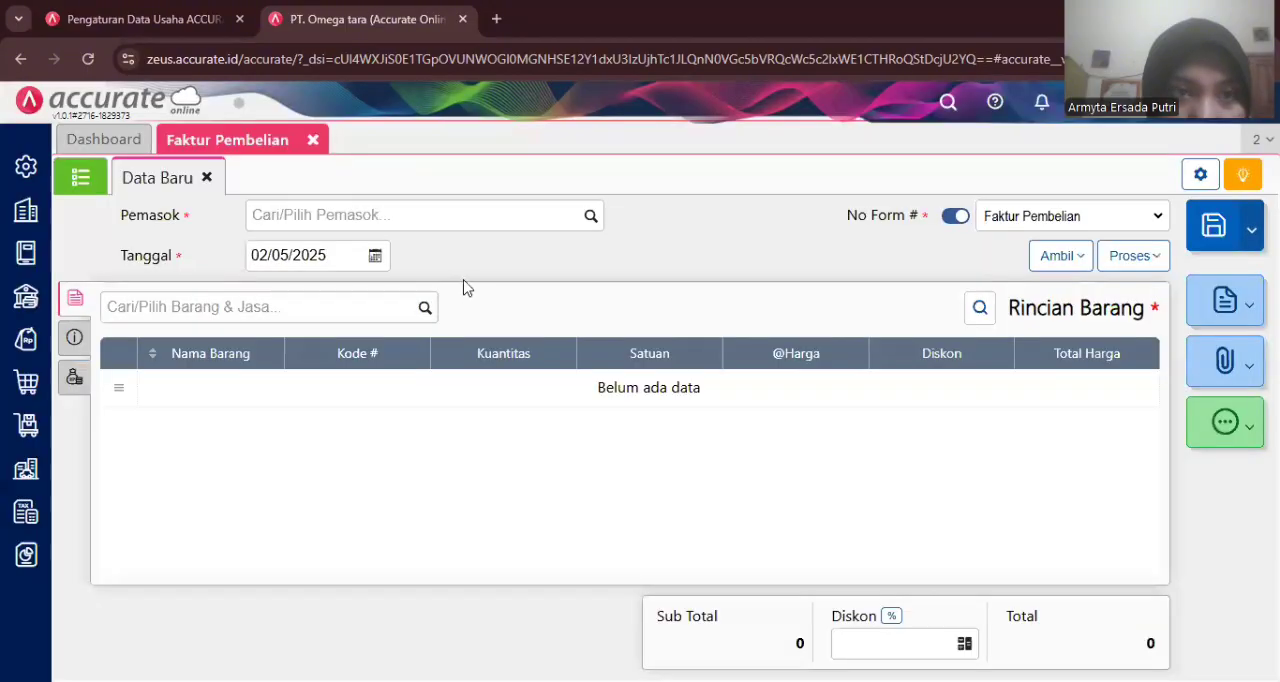
{"action": "left_click", "coordinate": [437, 215]}
{"action": "type", "text": "um"}
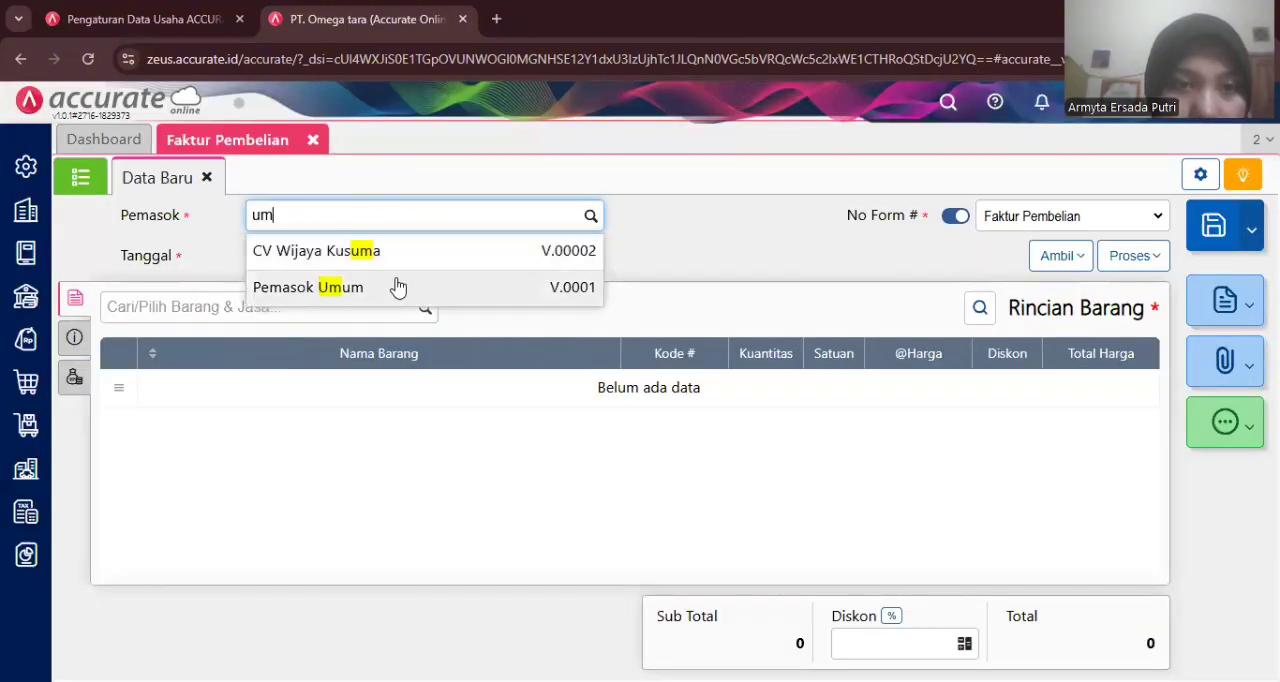
{"action": "left_click", "coordinate": [398, 287]}
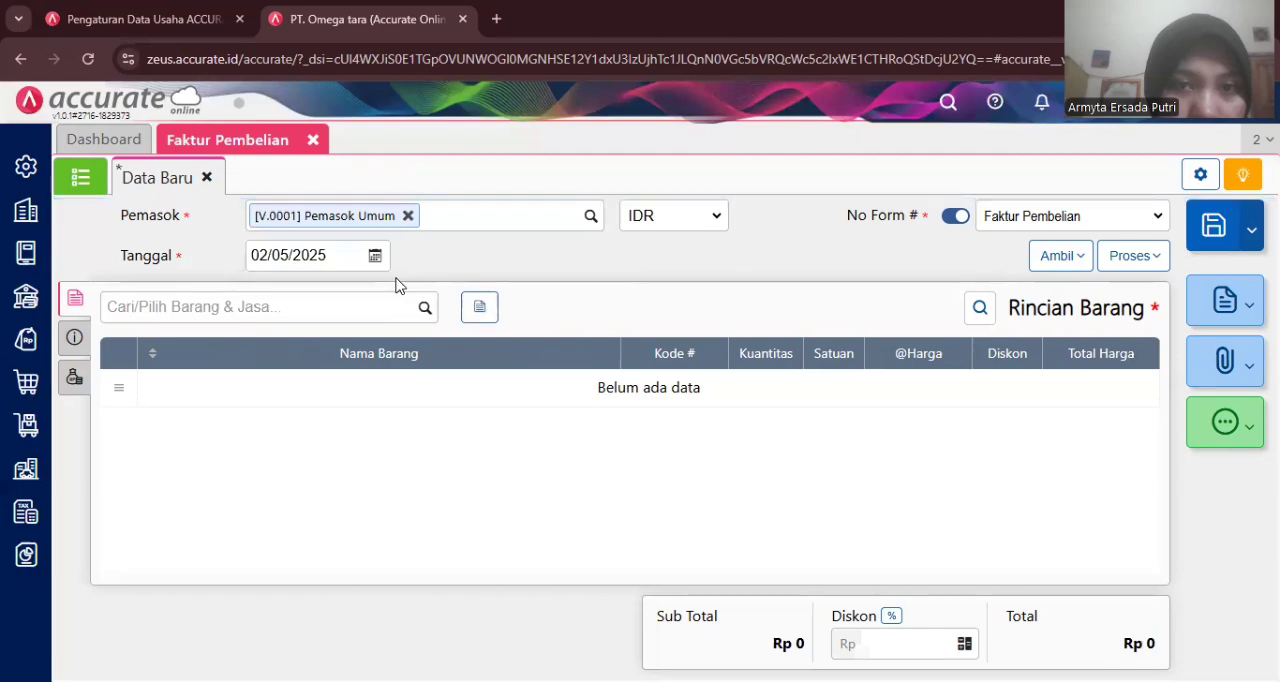
{"action": "left_click", "coordinate": [280, 257]}
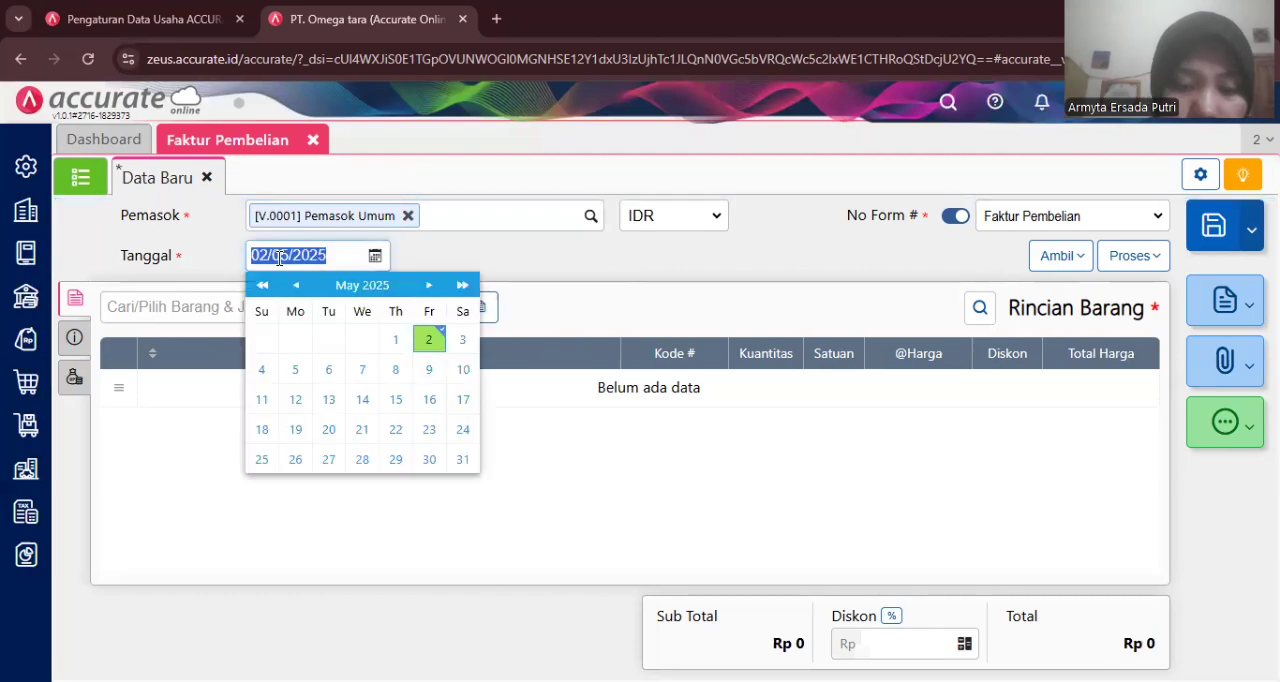
{"action": "type", "text": "28/01/202"}
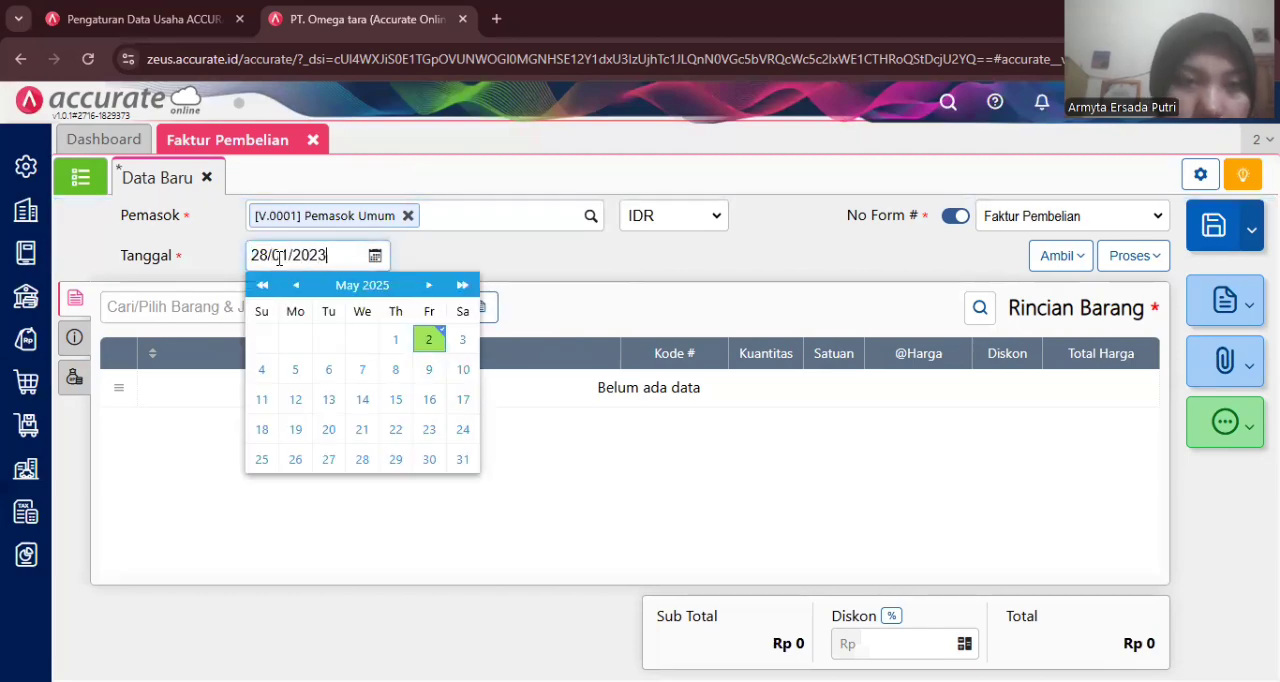
{"action": "left_click", "coordinate": [417, 250]}
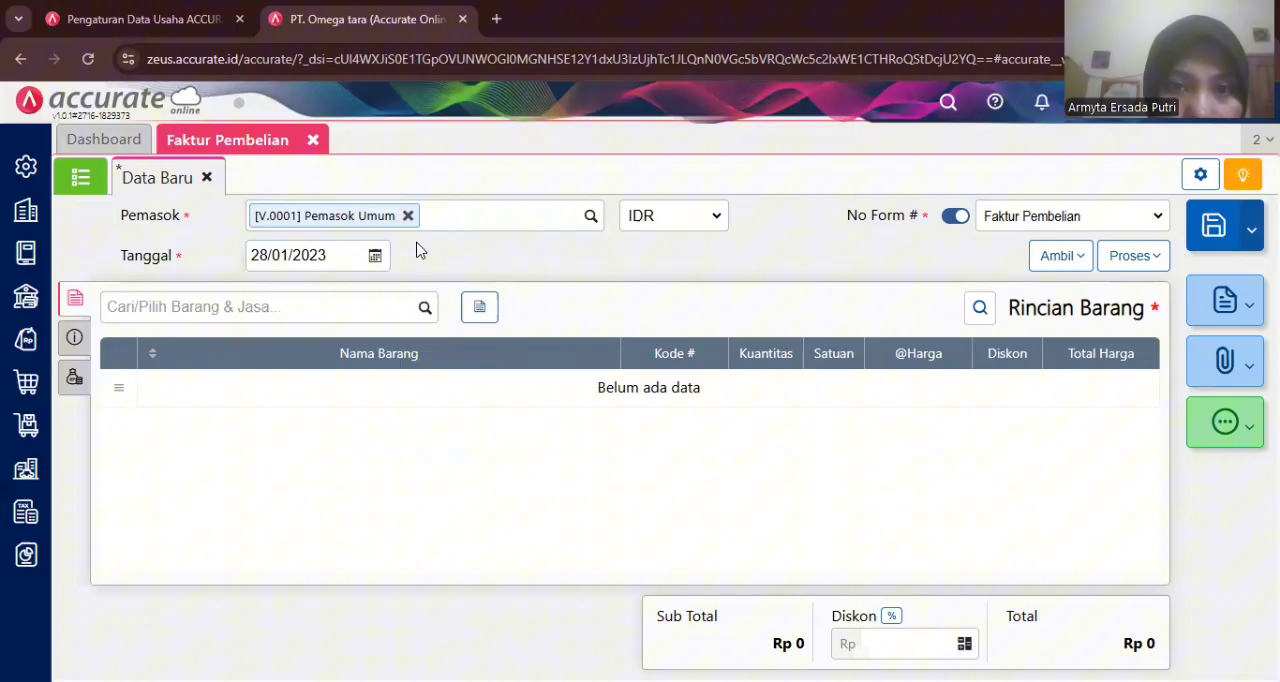
- Add 100 PCS of Sweater at 72.000 each to the invoice, assigned to the Store warehouse
{"action": "left_click", "coordinate": [388, 318]}
{"action": "type", "text": "sw"}
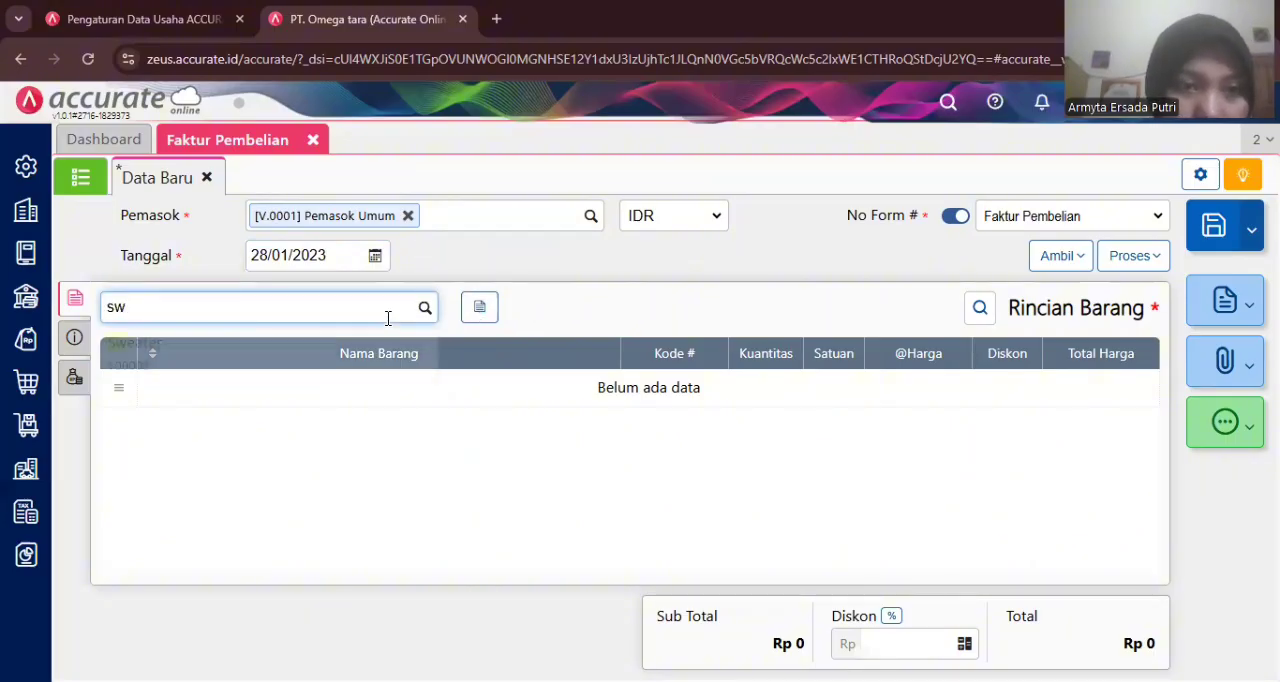
{"action": "left_click", "coordinate": [335, 347]}
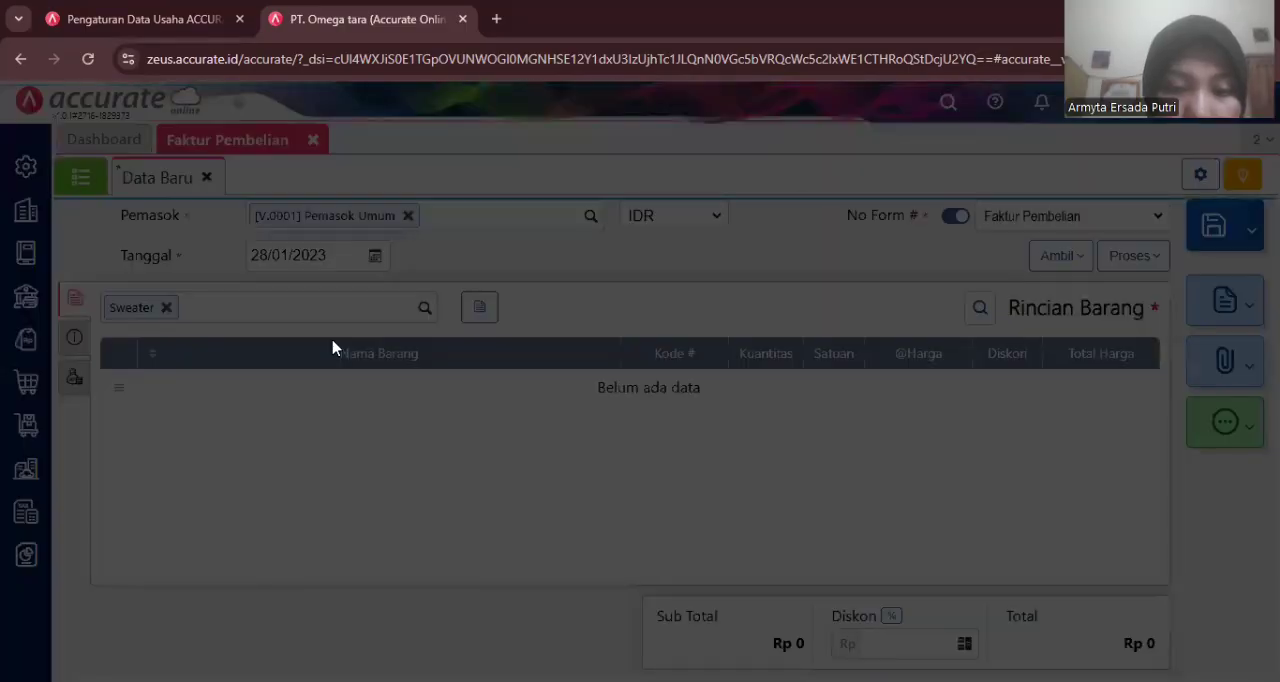
{"action": "left_click", "coordinate": [645, 296]}
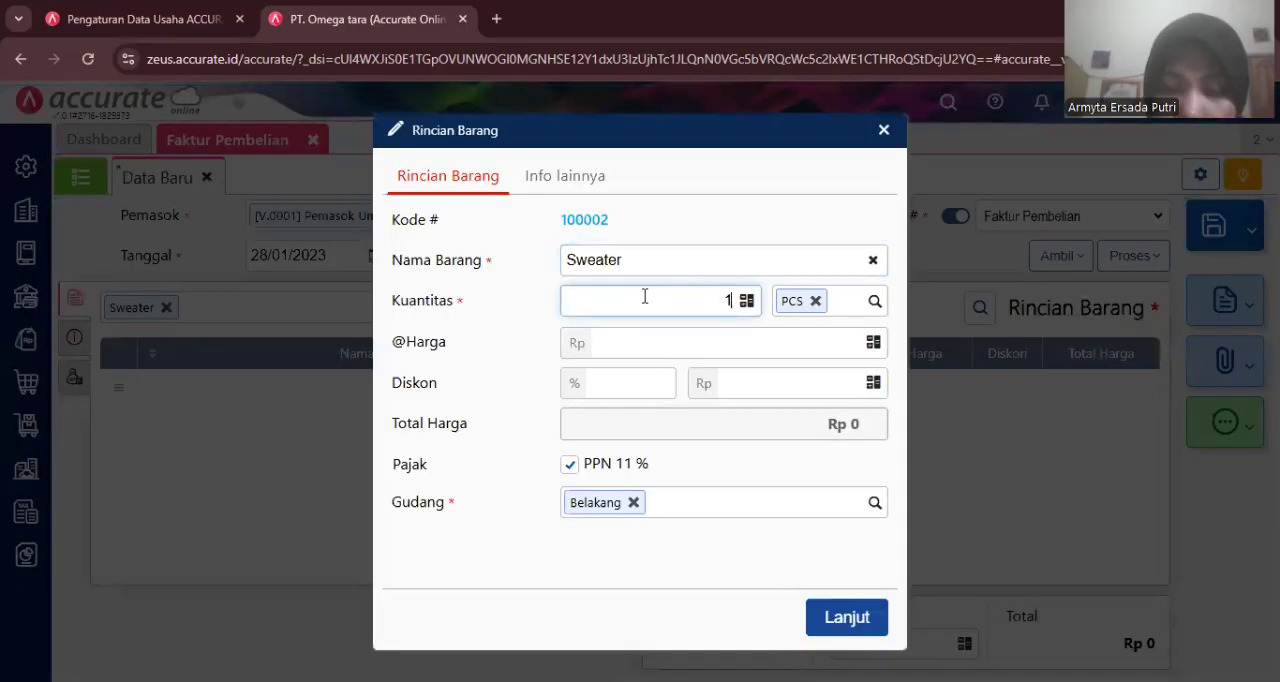
{"action": "left_click", "coordinate": [665, 350]}
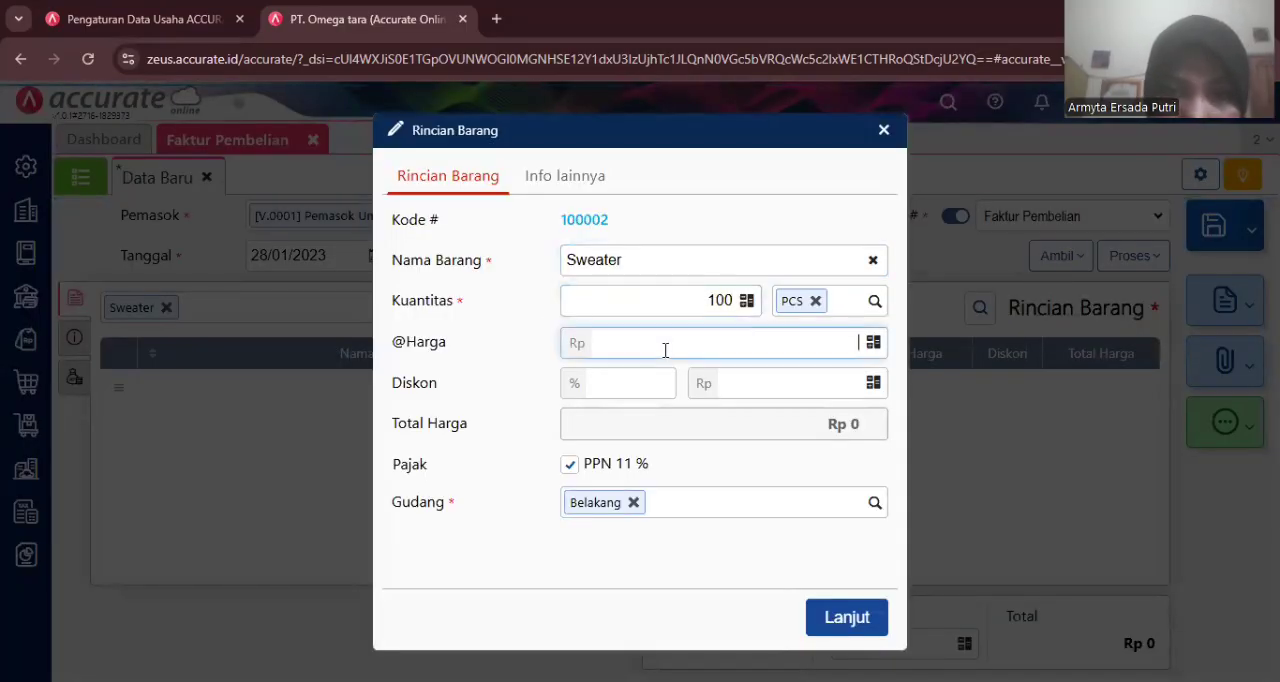
{"action": "type", "text": "72.000"}
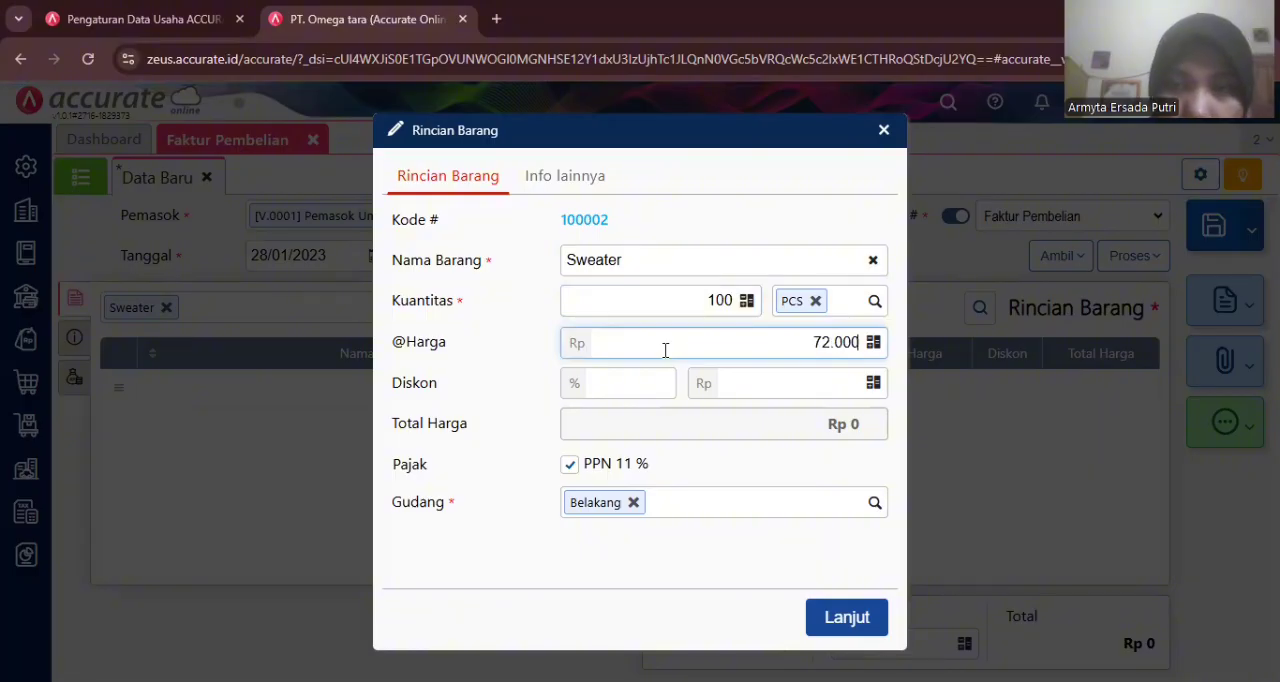
{"action": "left_click", "coordinate": [728, 470]}
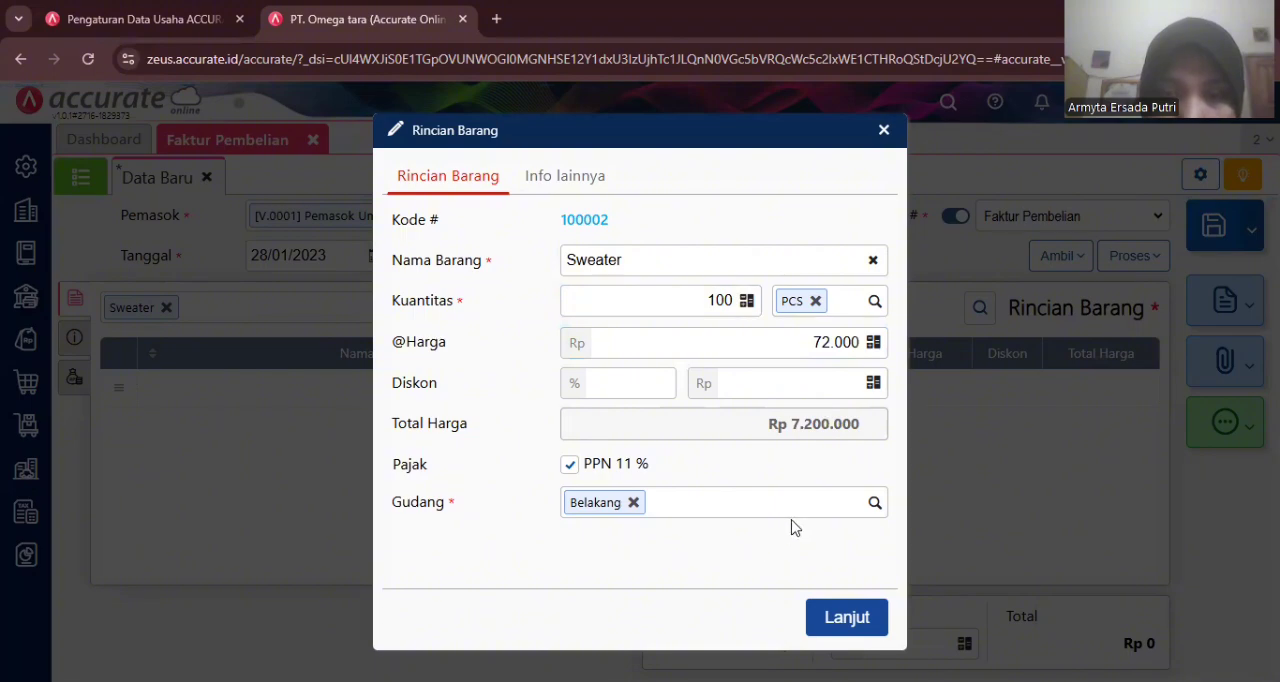
{"action": "left_click", "coordinate": [633, 503]}
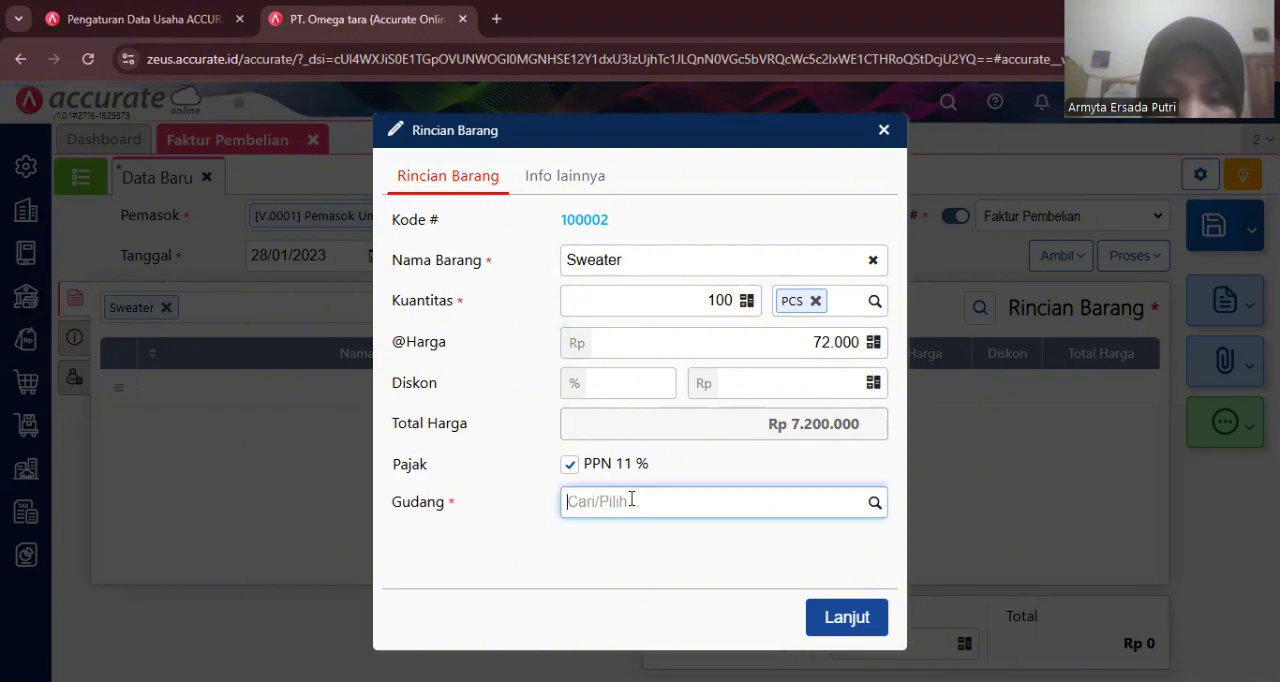
{"action": "left_click", "coordinate": [875, 502]}
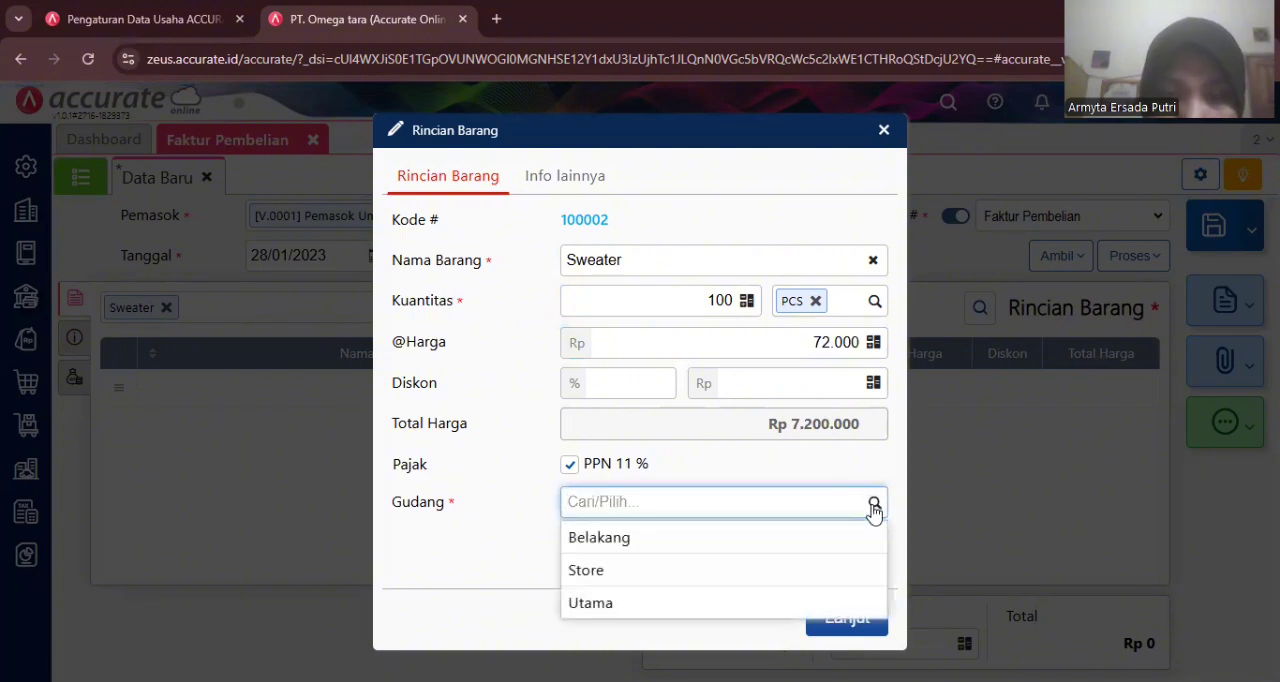
{"action": "left_click", "coordinate": [608, 567]}
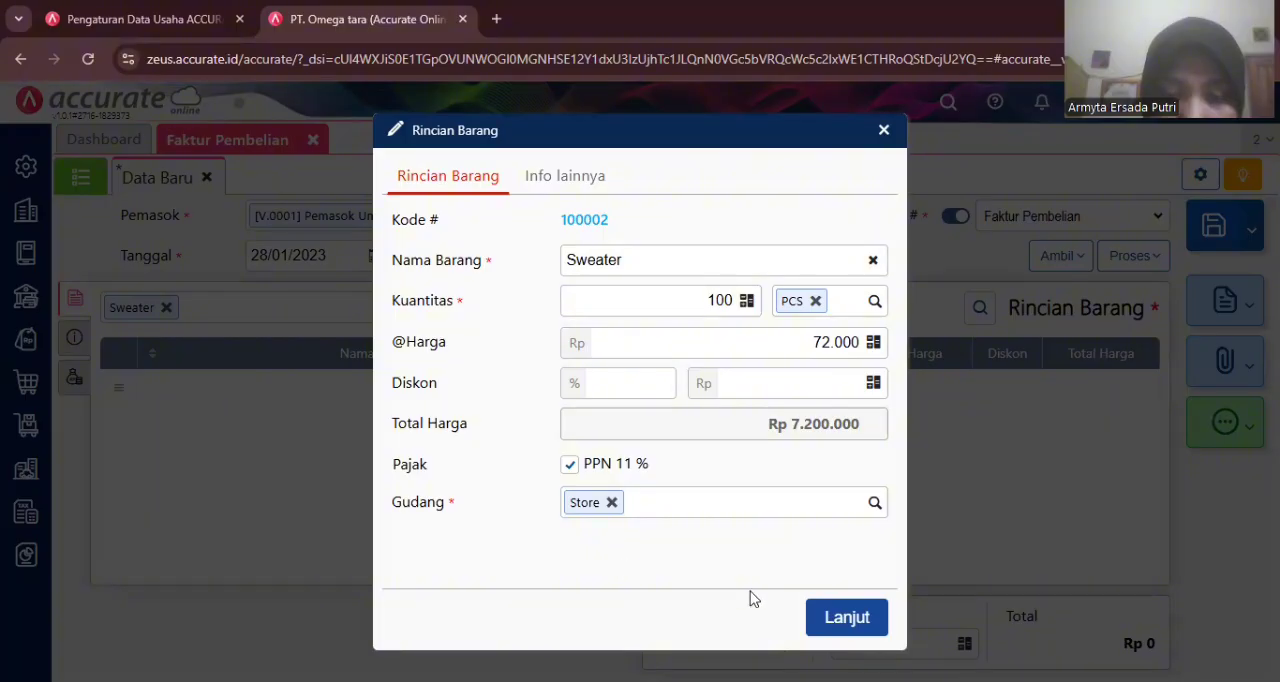
{"action": "left_click", "coordinate": [834, 620]}
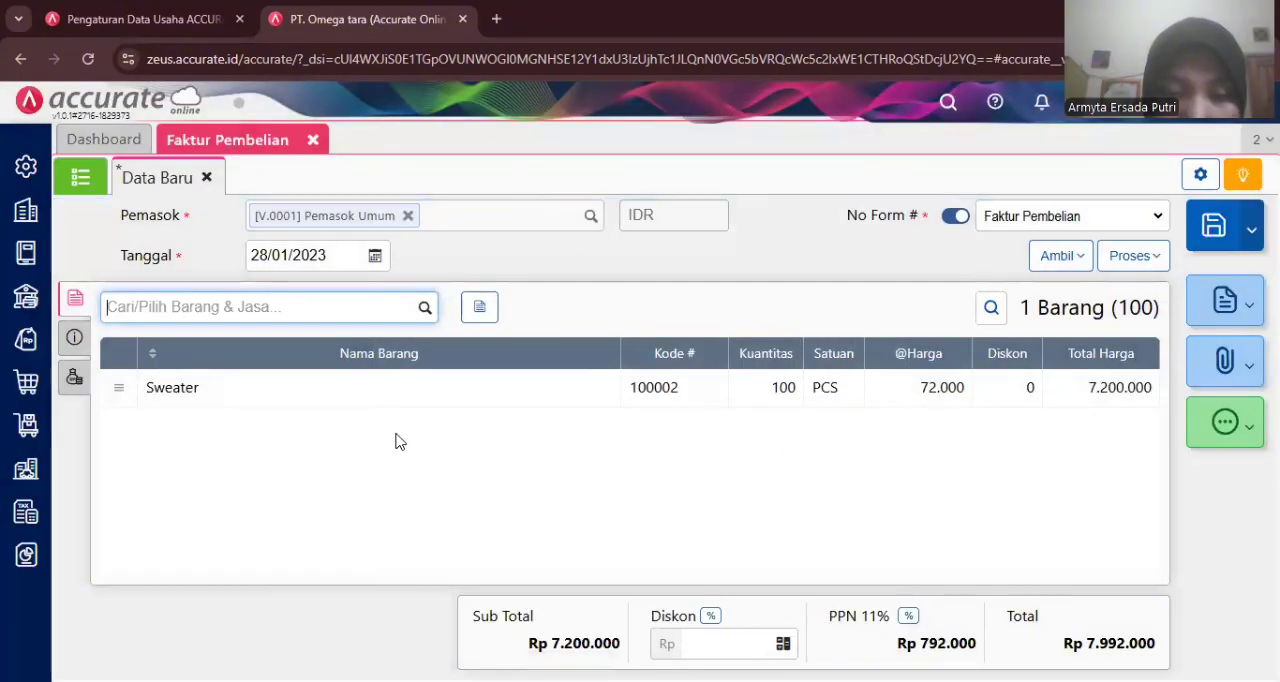
- Set the invoice number to 10023 and the shipping date to 28/01/2023 in the invoice's additional information
{"action": "left_click", "coordinate": [70, 343]}
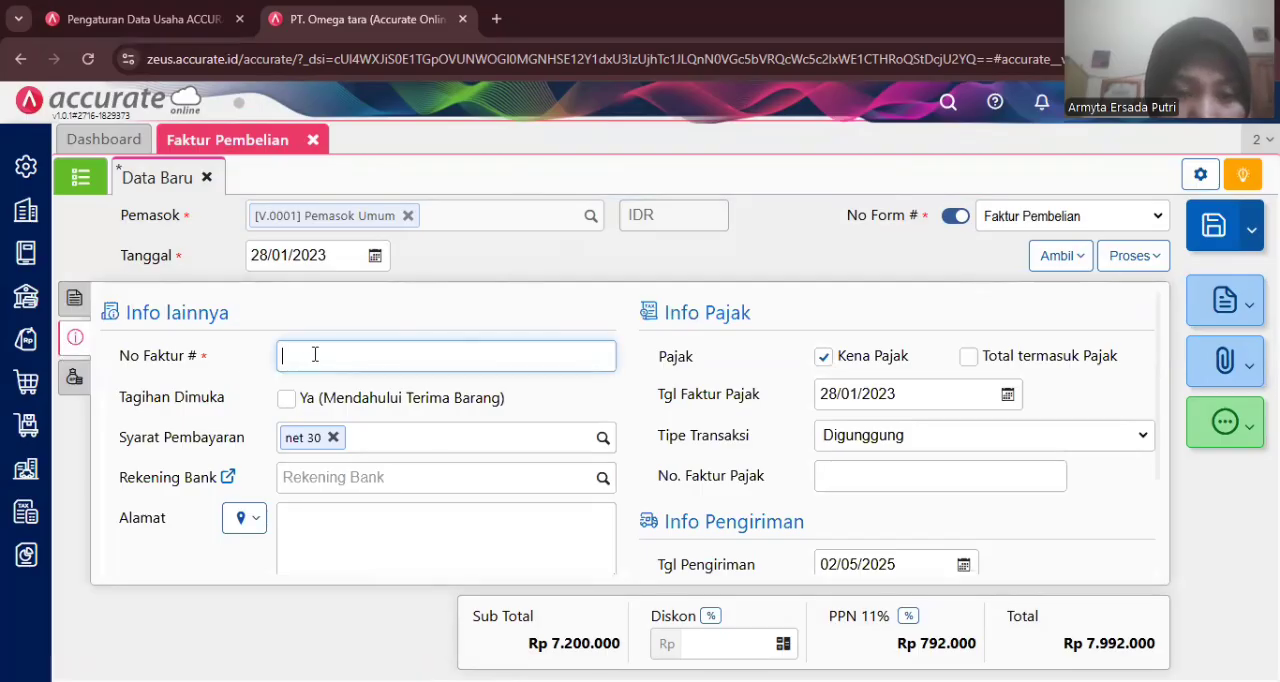
{"action": "type", "text": "10"}
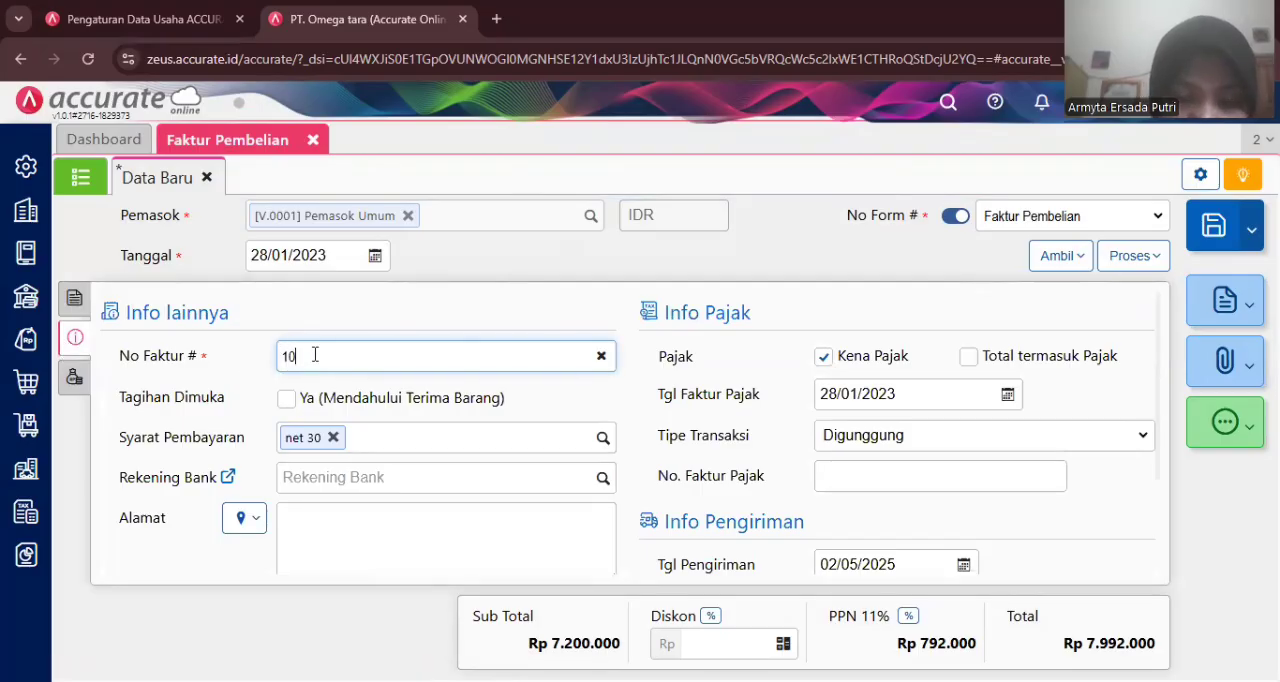
{"action": "type", "text": "023"}
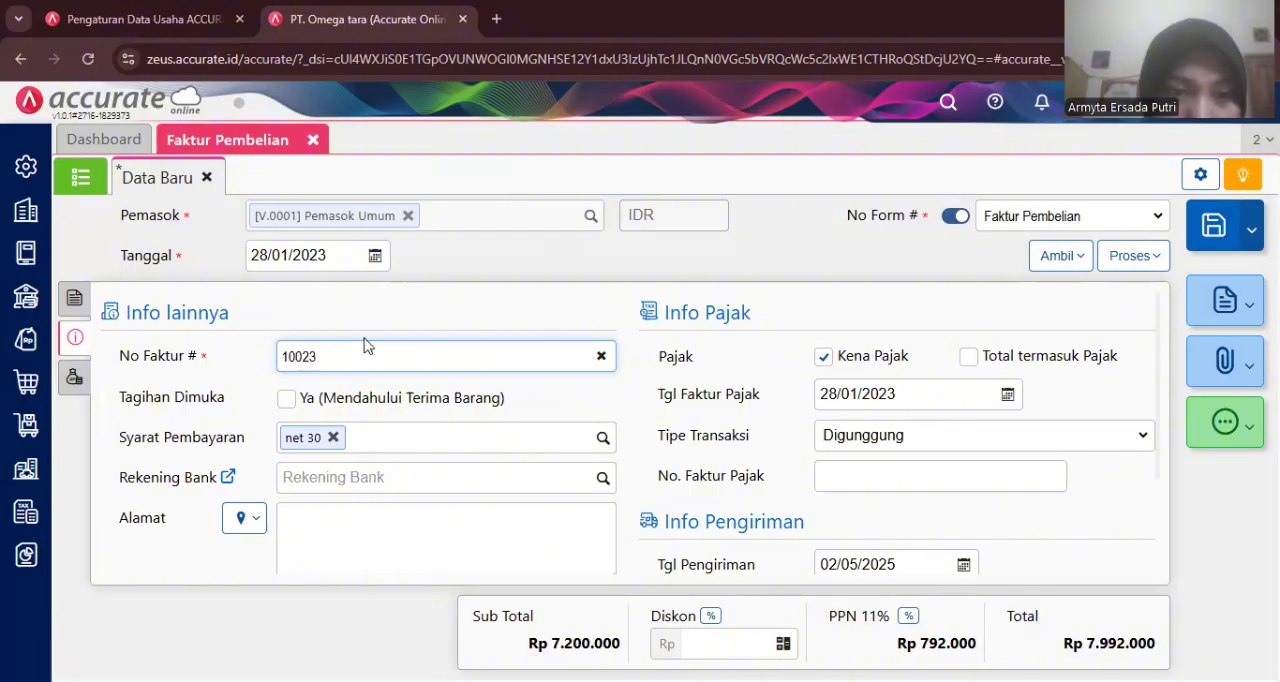
{"action": "left_click", "coordinate": [840, 563]}
{"action": "type", "text": "28/01/202"}
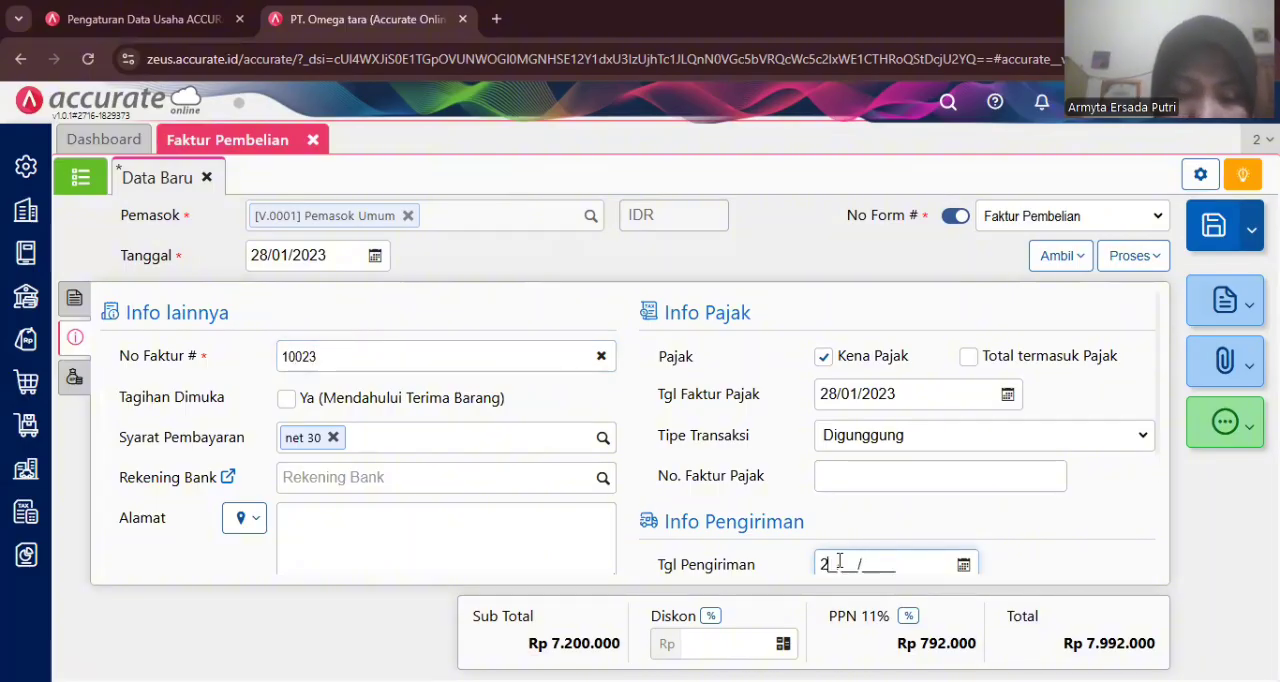
{"action": "type", "text": "3"}
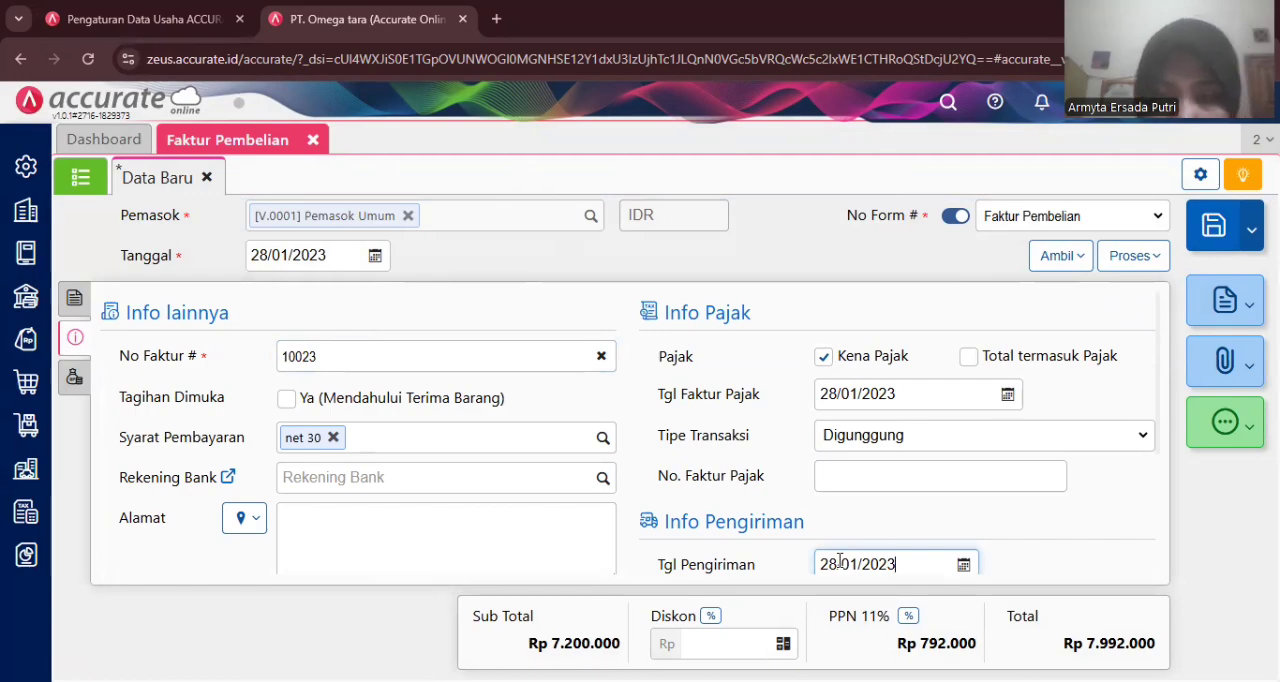
{"action": "left_click", "coordinate": [997, 527]}
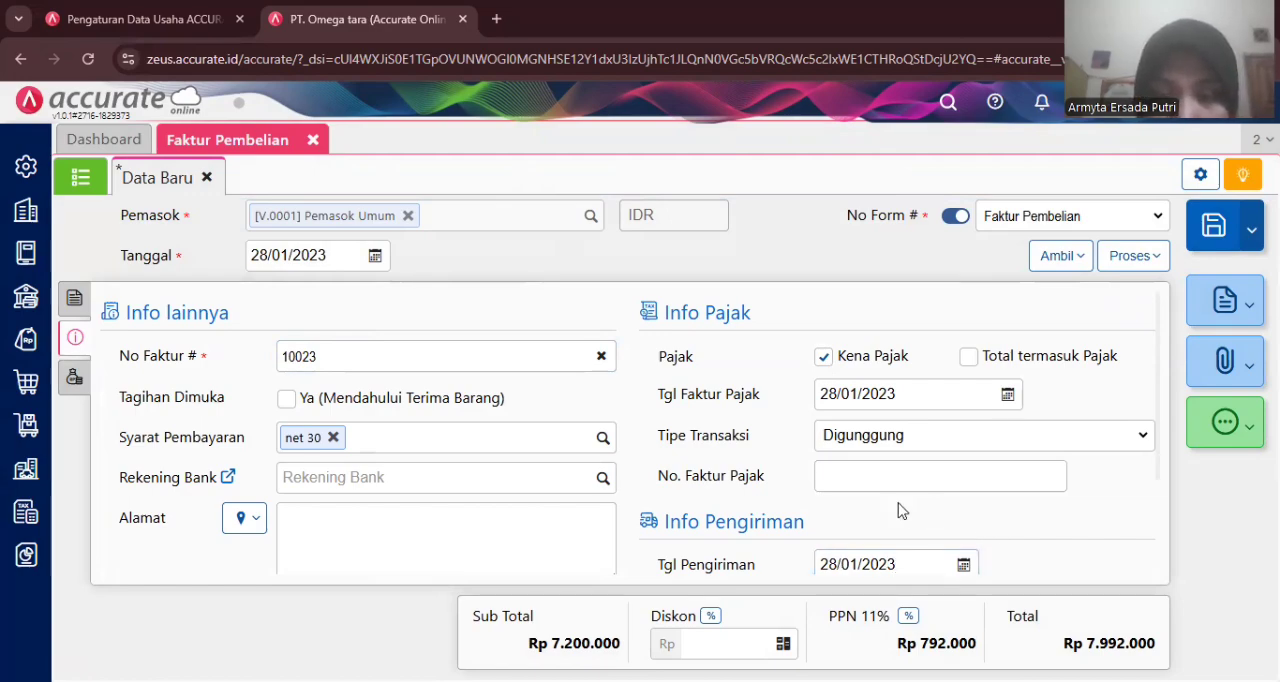
- Process the invoice into a purchase payment from Bank Mandiri IDR, calculating the payment amount from the invoice
{"action": "left_click", "coordinate": [1126, 258]}
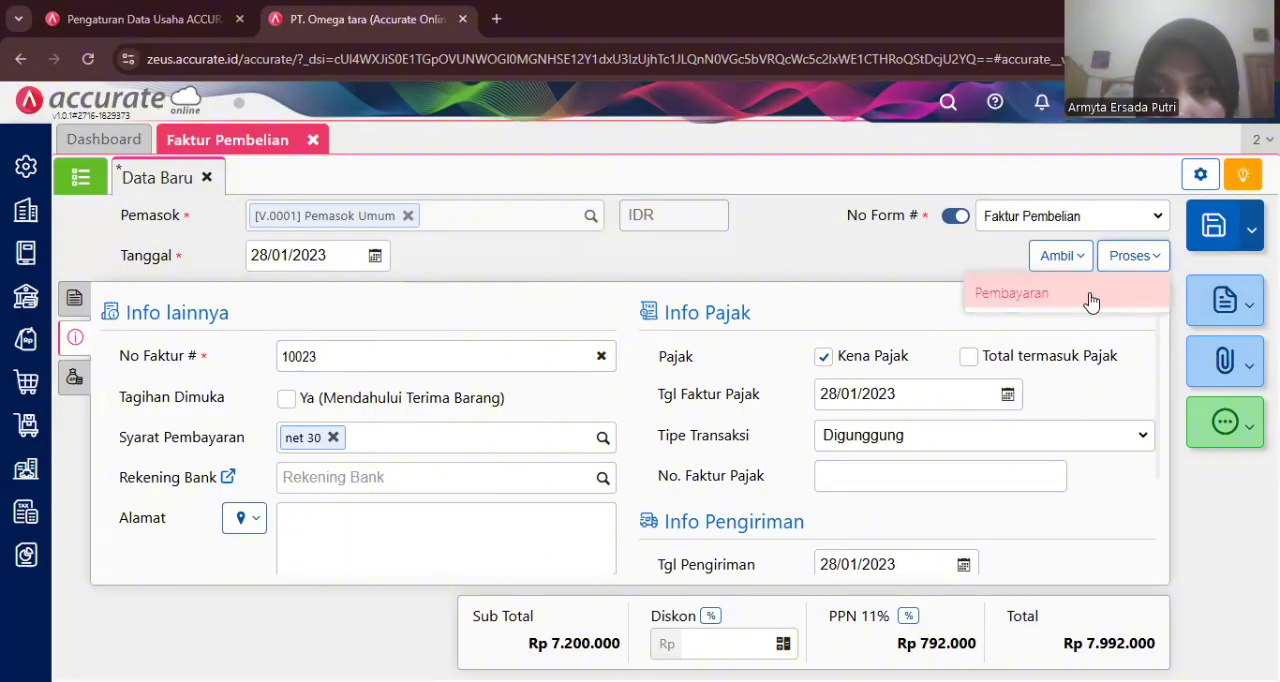
{"action": "left_click", "coordinate": [1089, 300]}
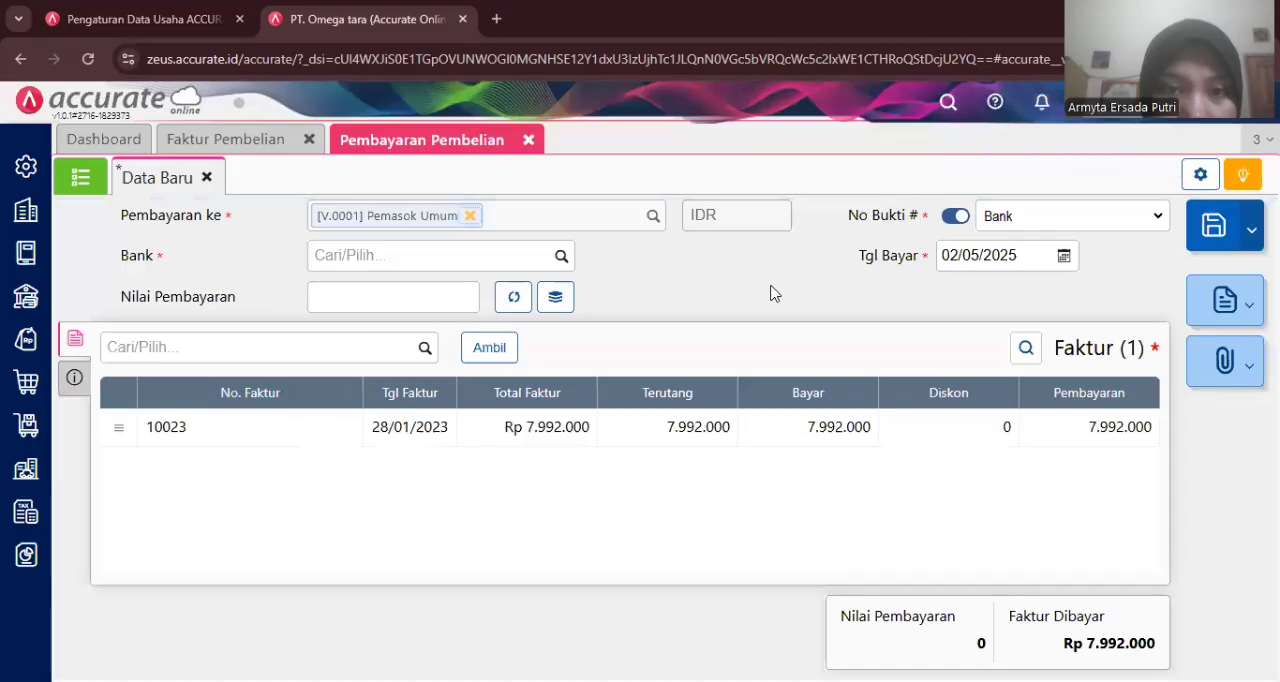
{"action": "left_click", "coordinate": [561, 259]}
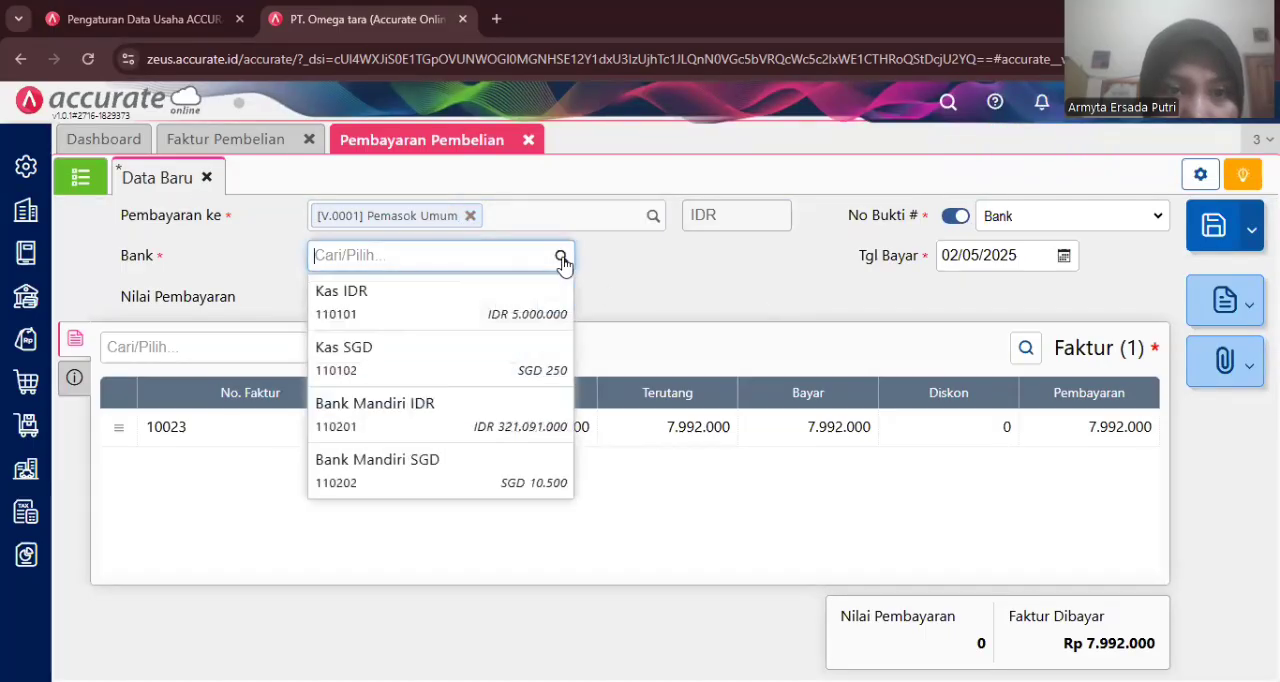
{"action": "left_click", "coordinate": [423, 417]}
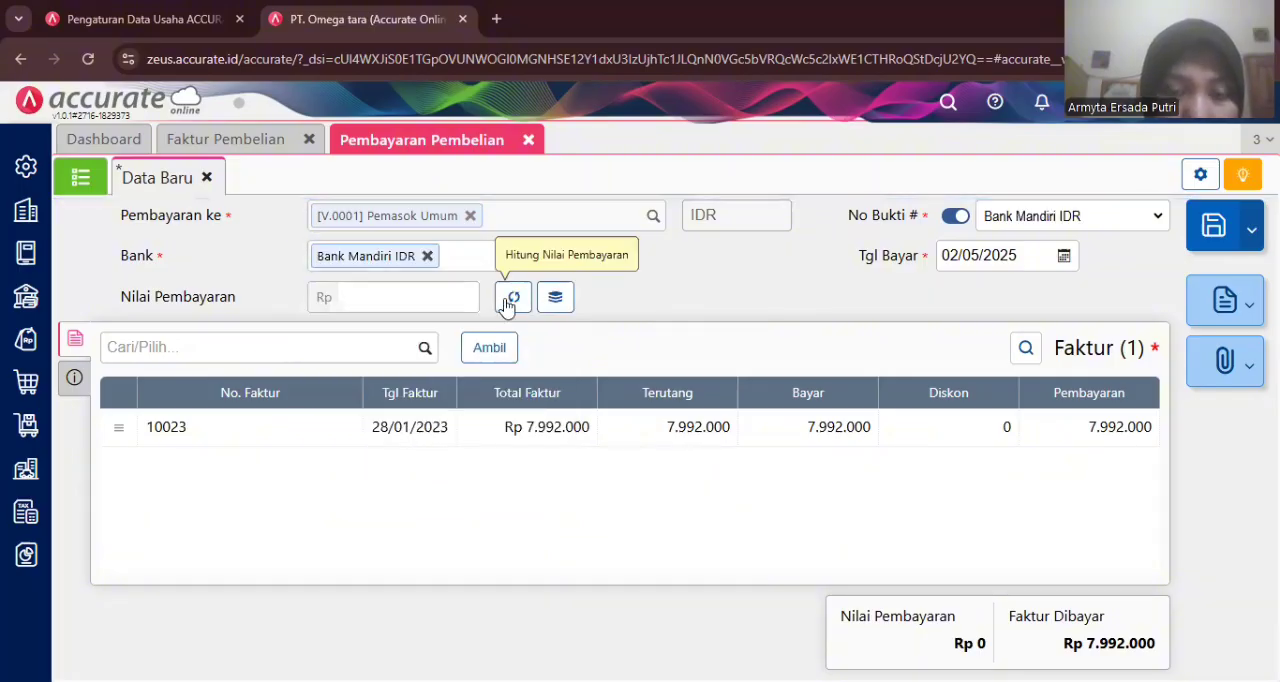
{"action": "left_click", "coordinate": [512, 298]}
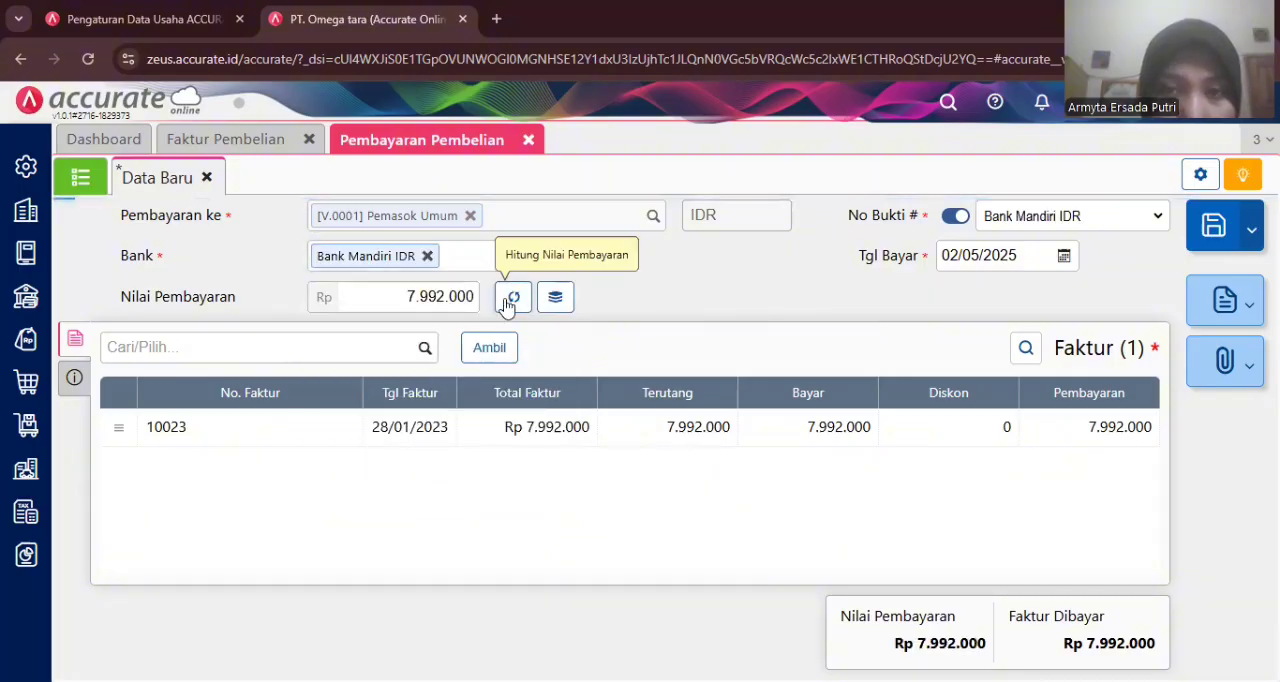
- Set the payment date to 28/01/2023 and save the purchase payment
{"action": "left_click", "coordinate": [964, 255]}
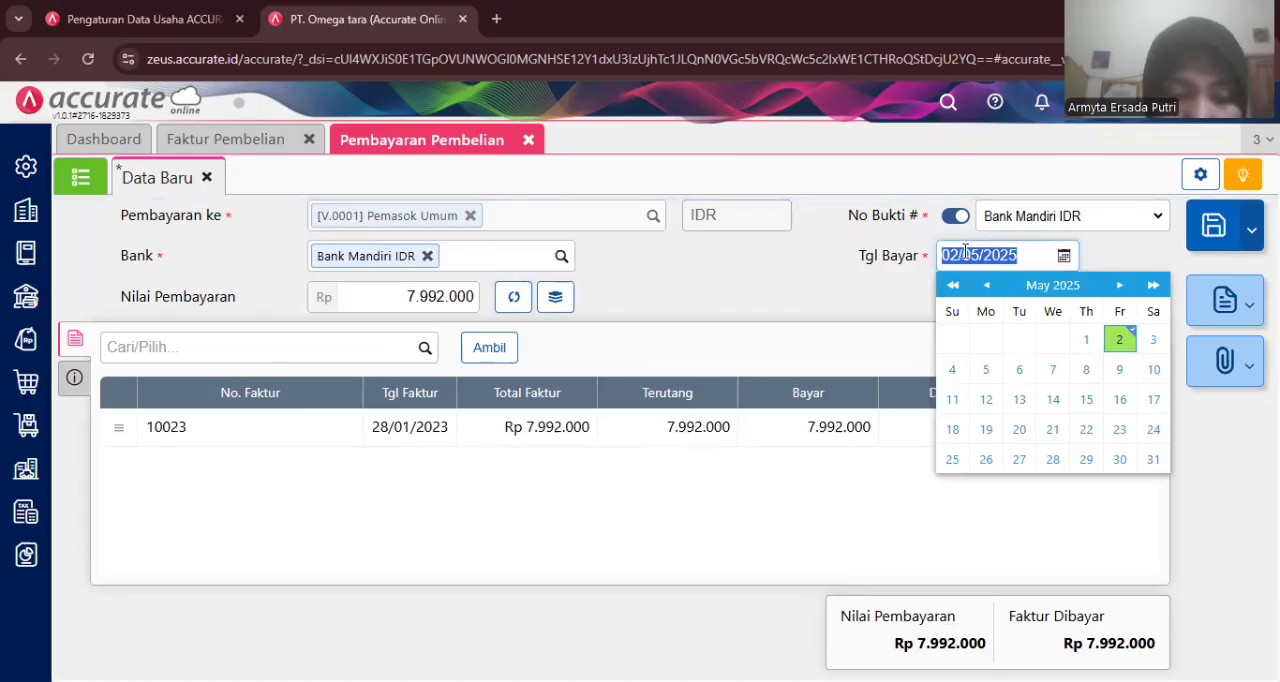
{"action": "type", "text": "28/01/2"}
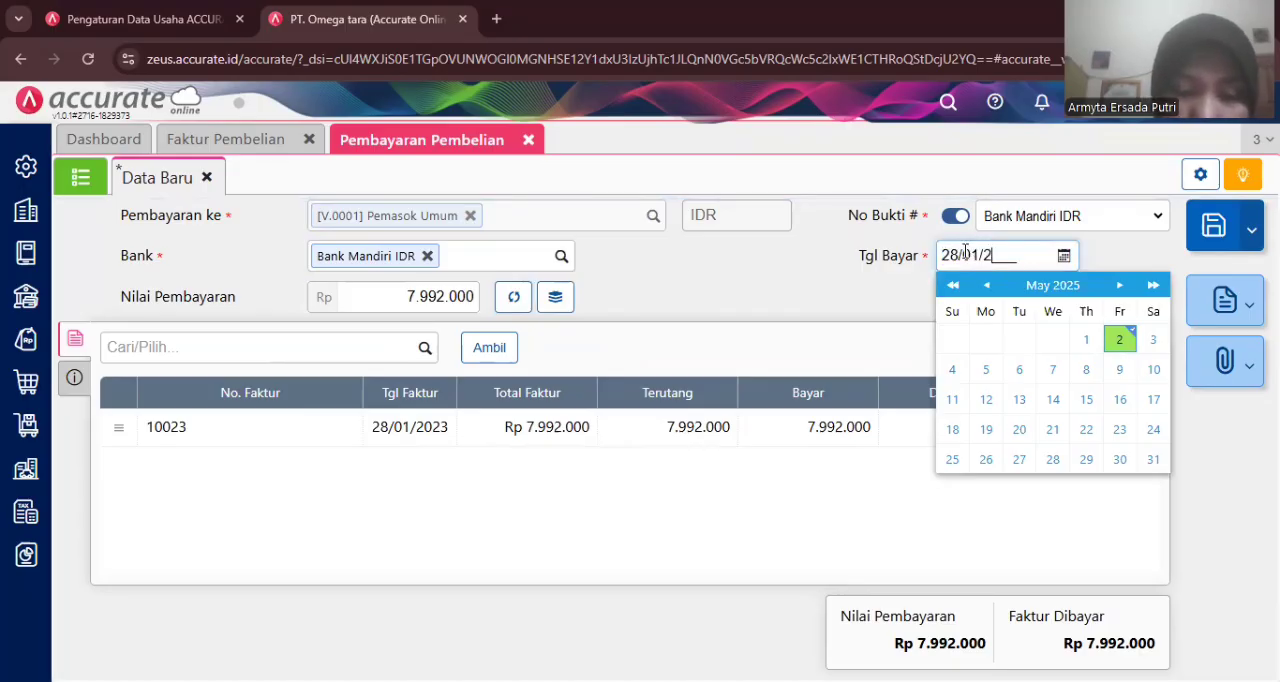
{"action": "type", "text": "023"}
{"action": "left_click", "coordinate": [828, 280]}
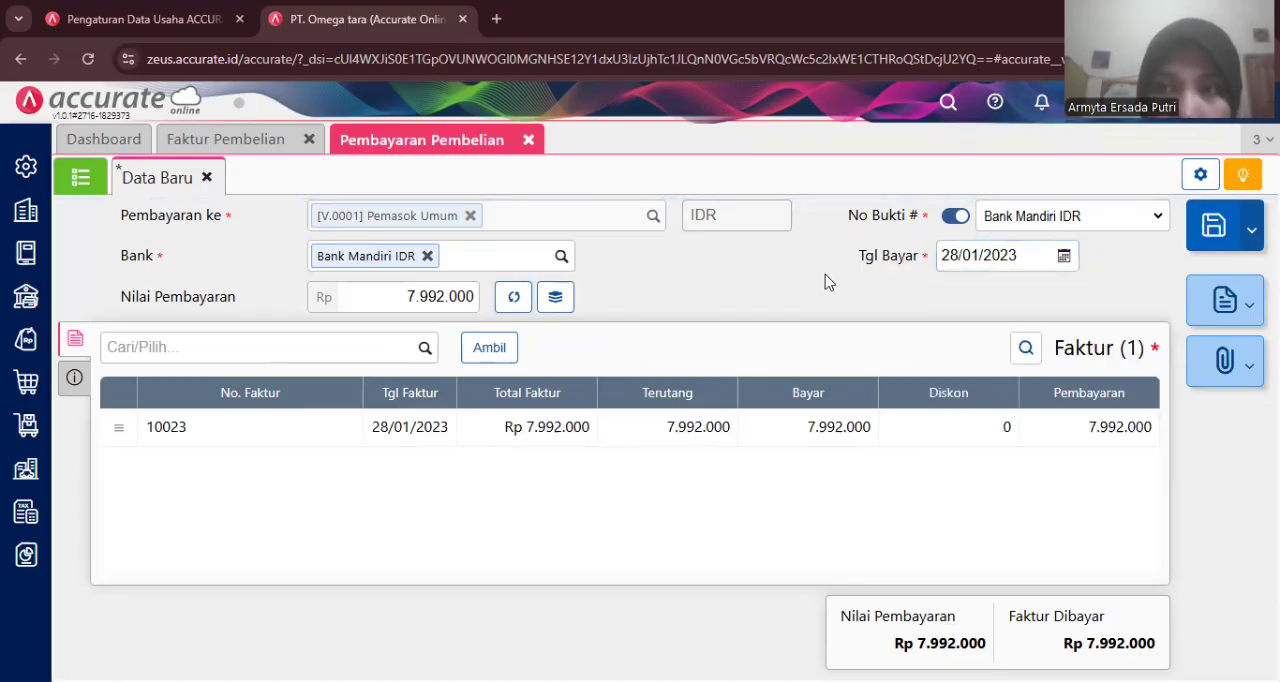
{"action": "left_click", "coordinate": [74, 377]}
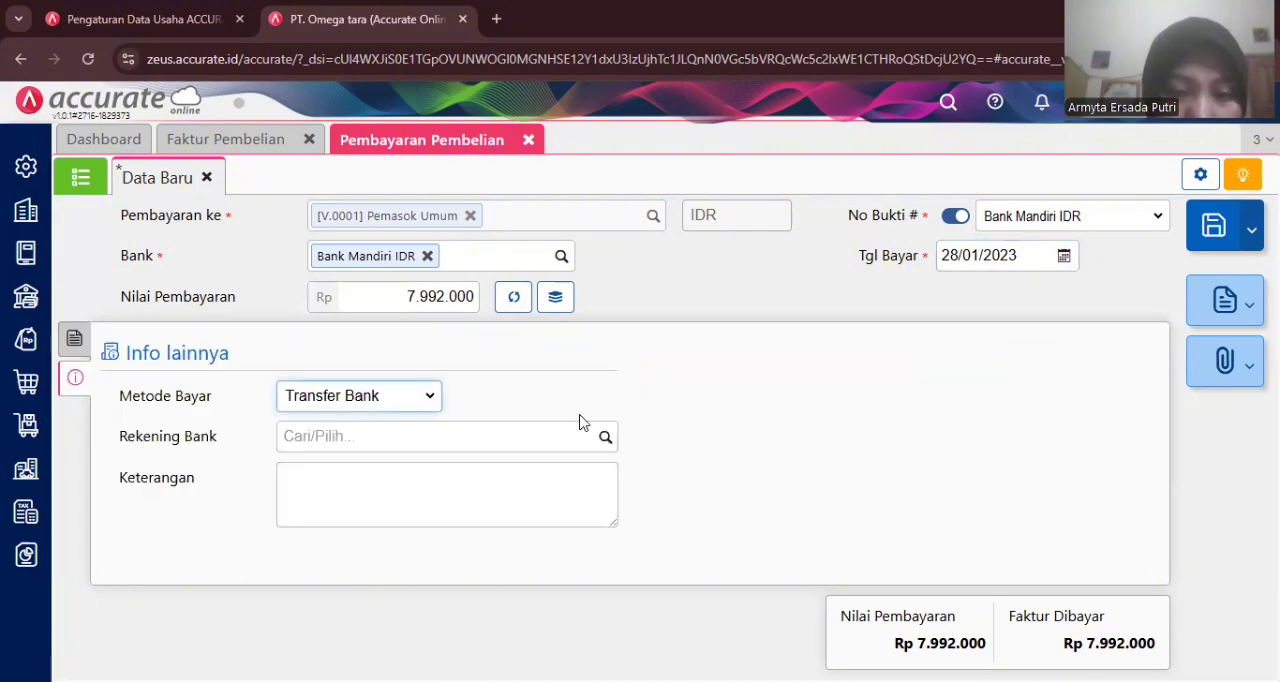
{"action": "left_click", "coordinate": [1213, 228]}
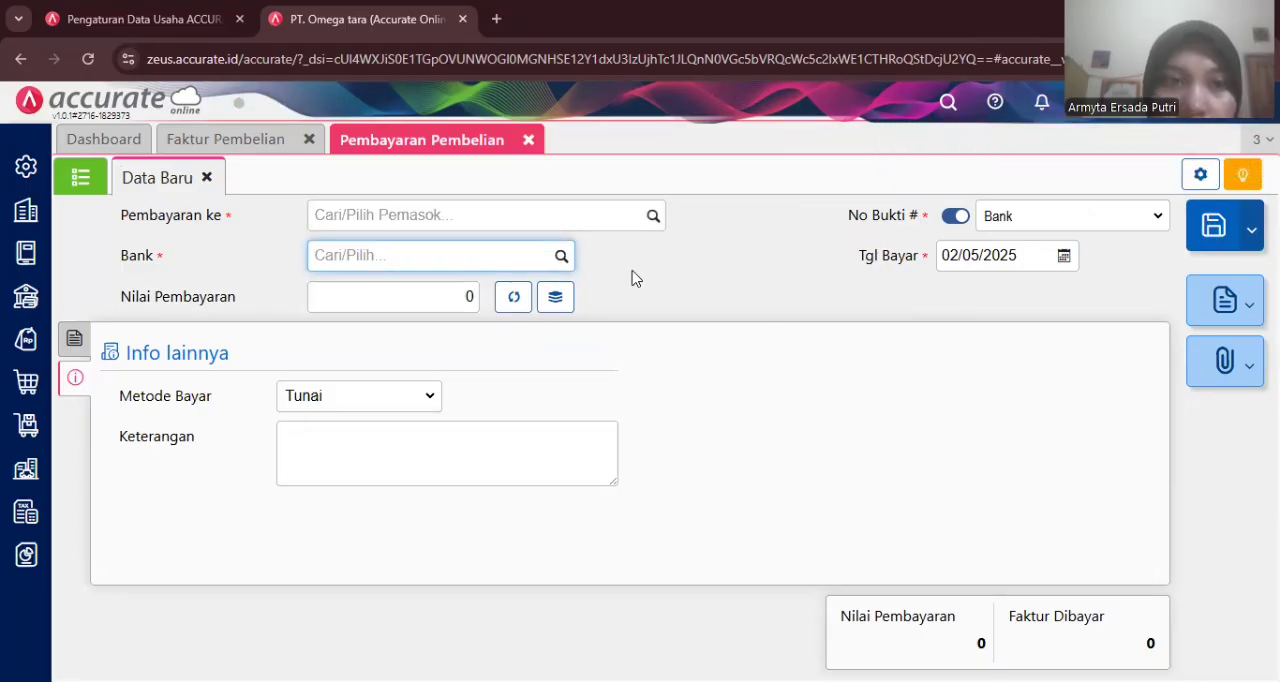
- Open the purchase payment list and review the recorded payments
{"action": "left_click", "coordinate": [105, 187]}
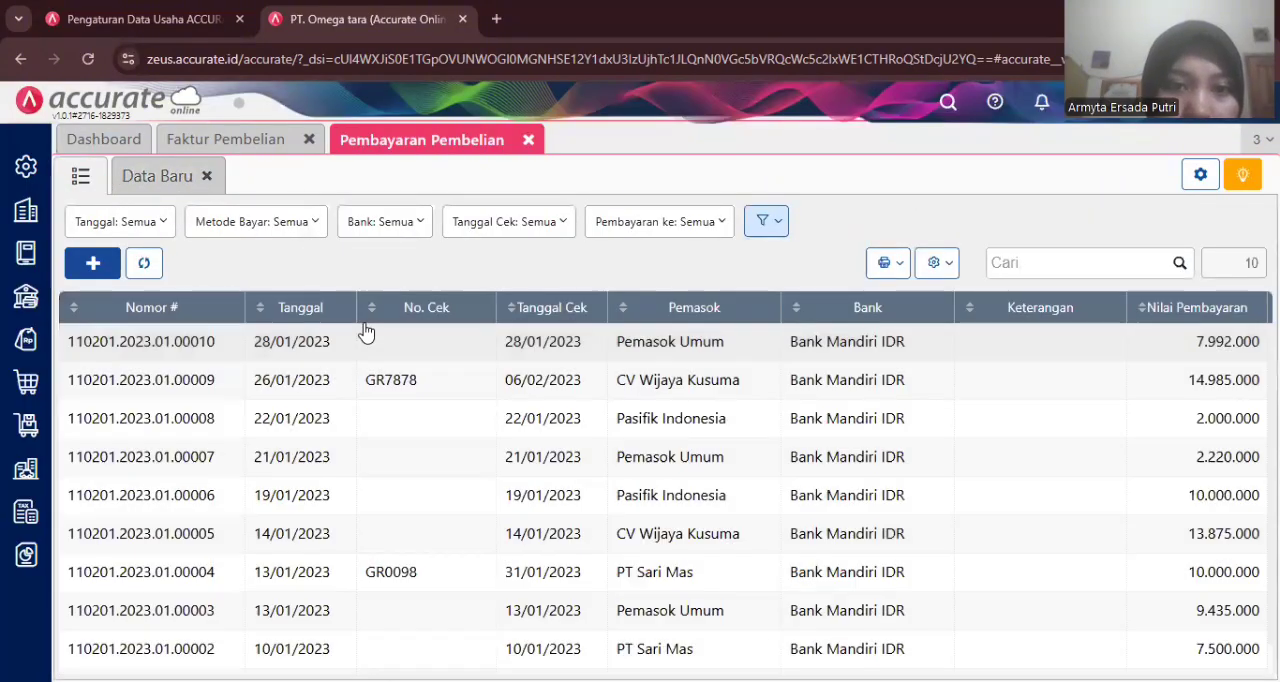
{"action": "scroll", "coordinate": [832, 521], "scroll_direction": "down", "scroll_amount": 1}
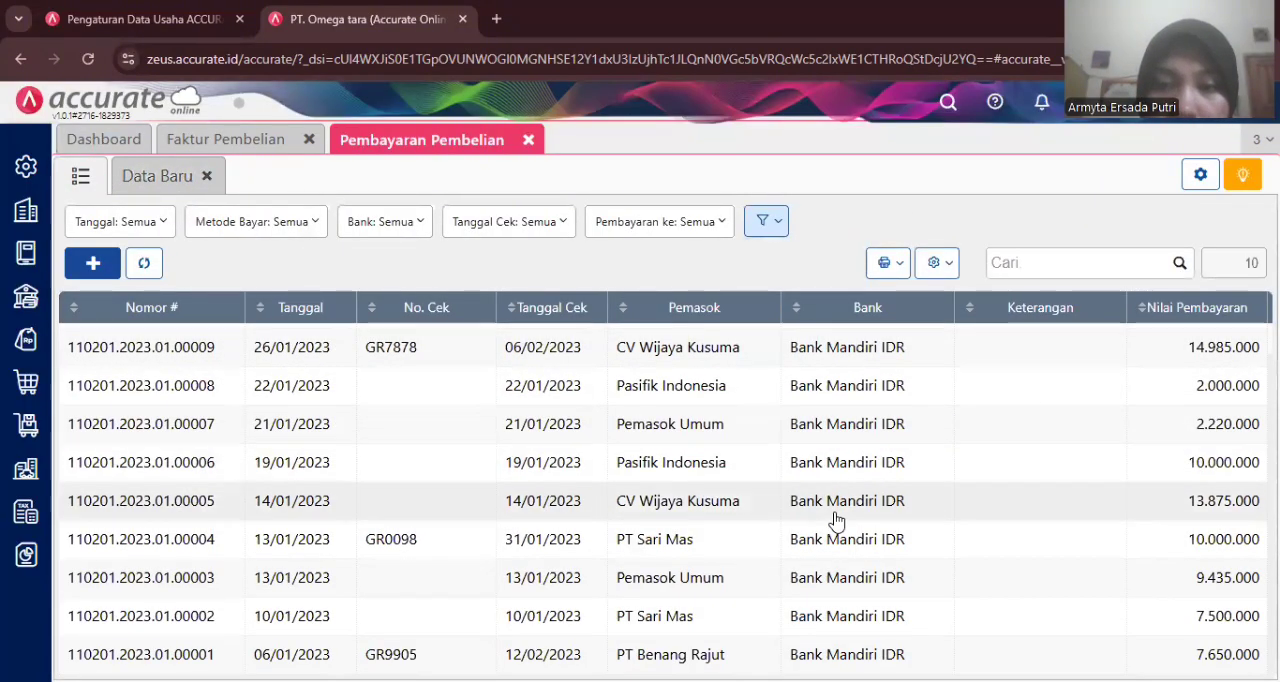
{"action": "scroll", "coordinate": [836, 521], "scroll_direction": "up", "scroll_amount": 1}
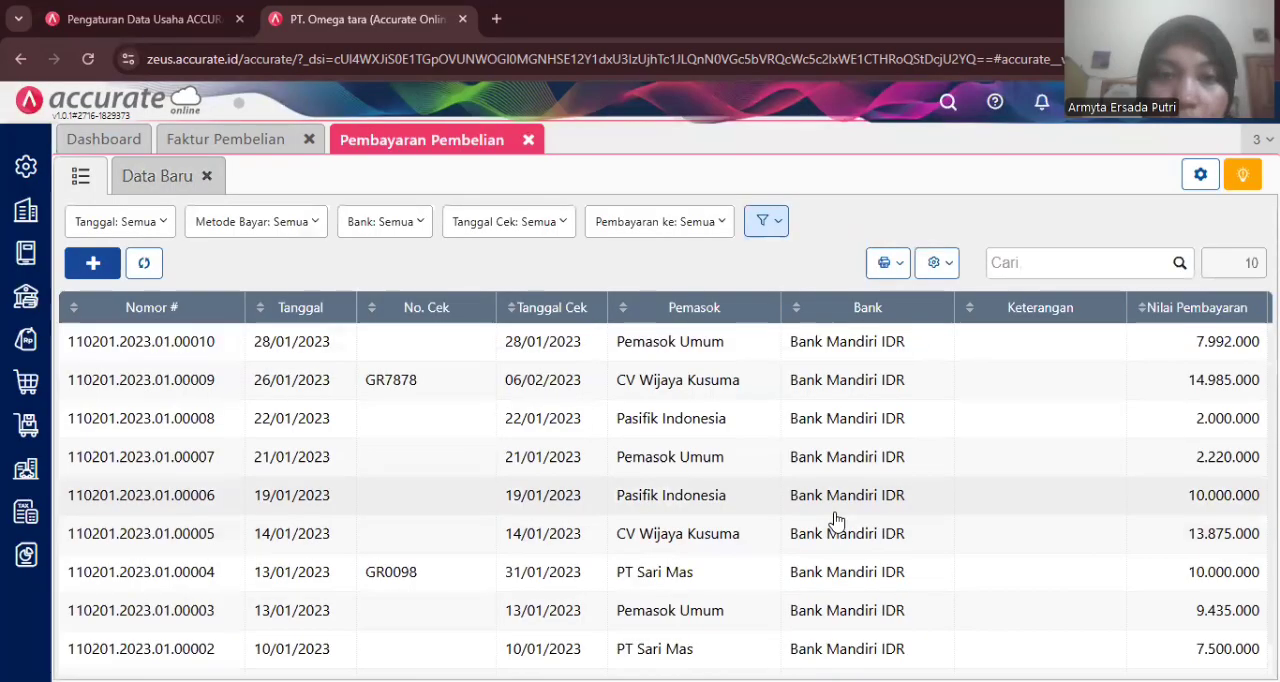